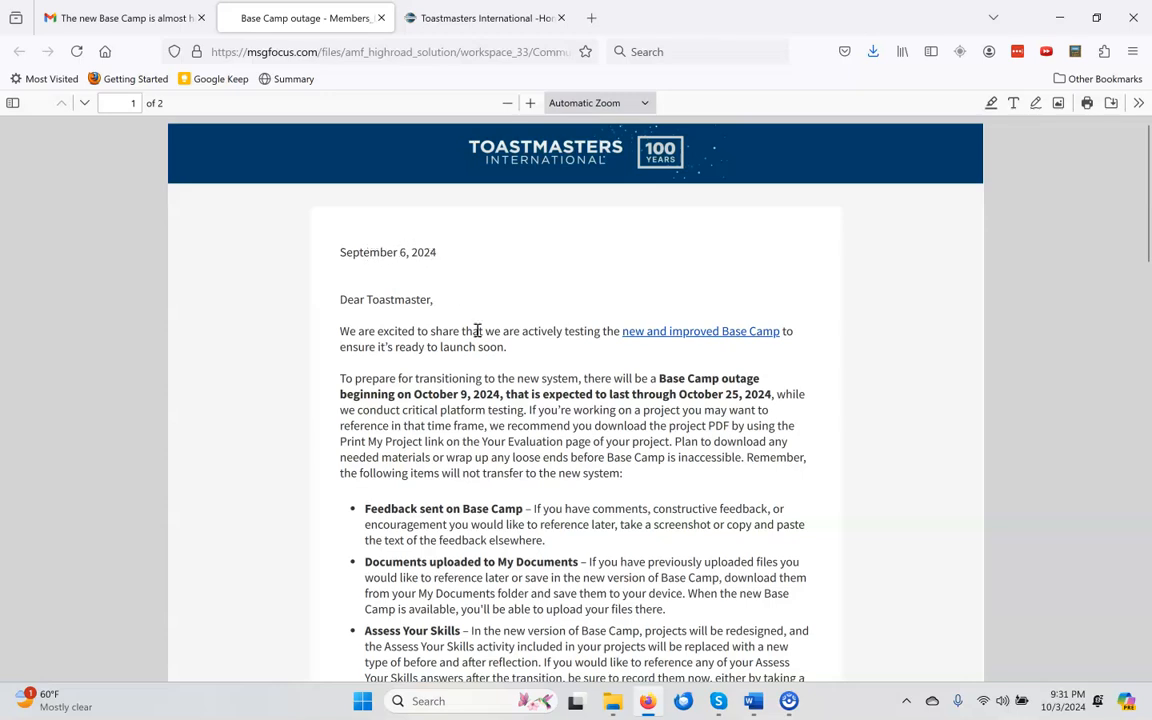
# Step: Read the Base Camp outage notice, covering the outage dates and the list of items that will not transfer
pyautogui.scroll(-1, 476, 330)
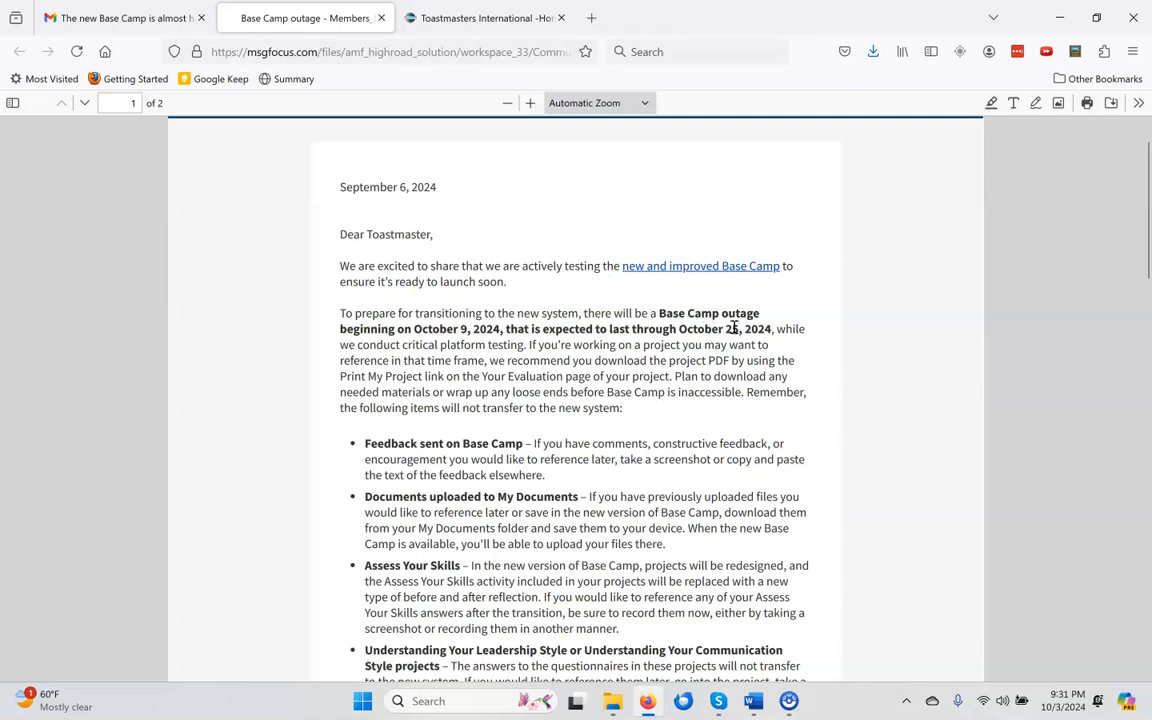
pyautogui.scroll(-2, 663, 378)
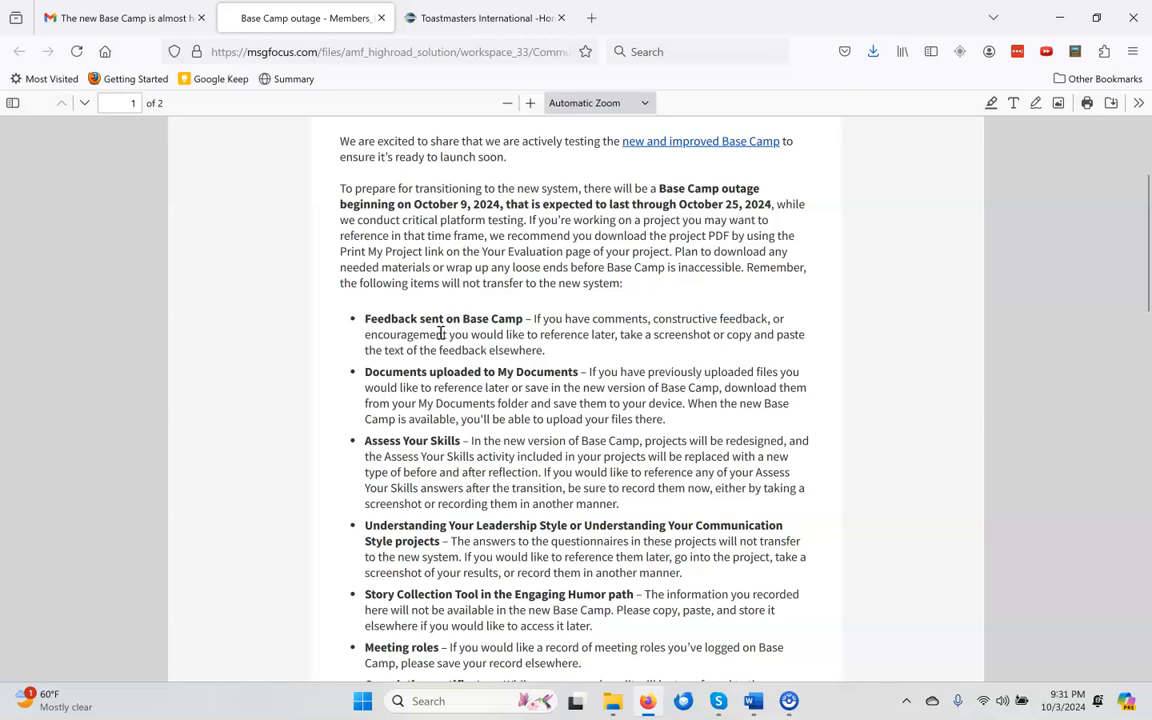
pyautogui.scroll(-2, 451, 421)
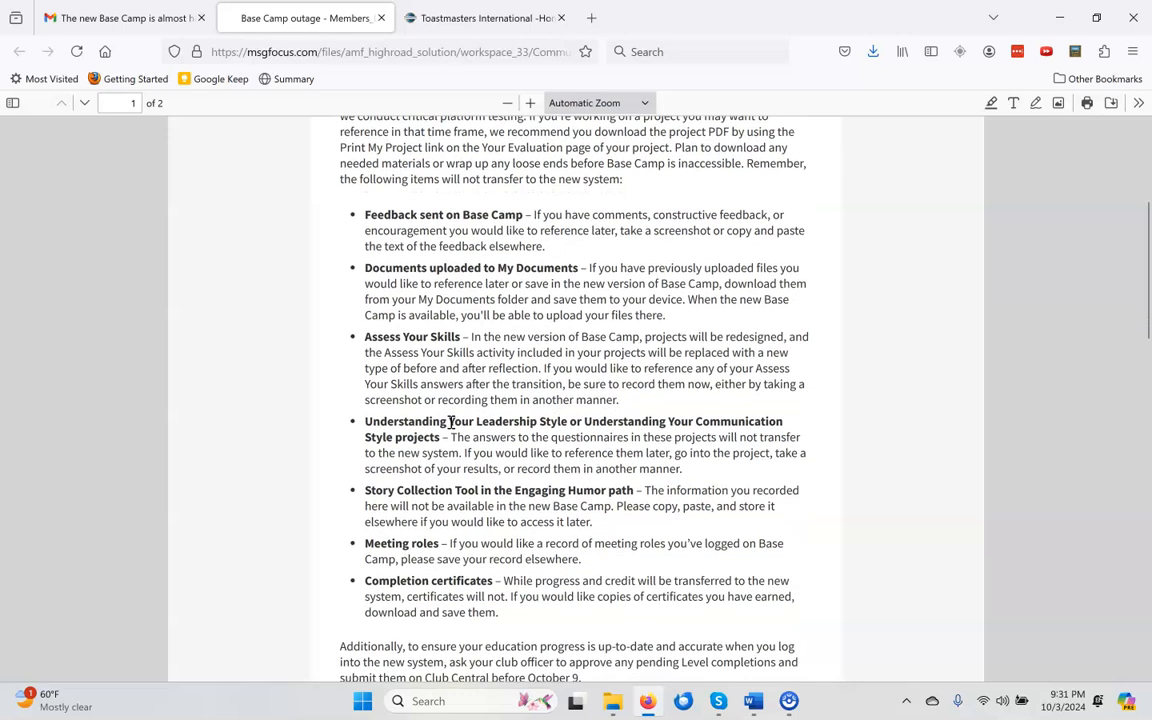
pyautogui.scroll(-2, 451, 421)
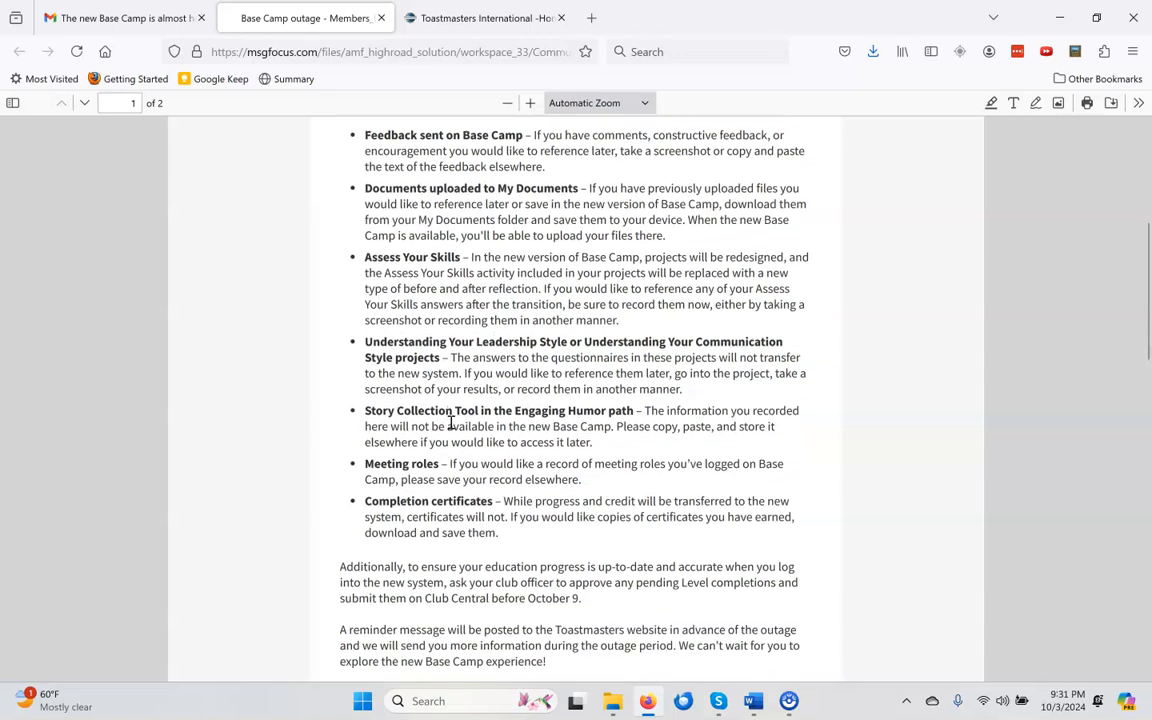
pyautogui.scroll(2, 451, 421)
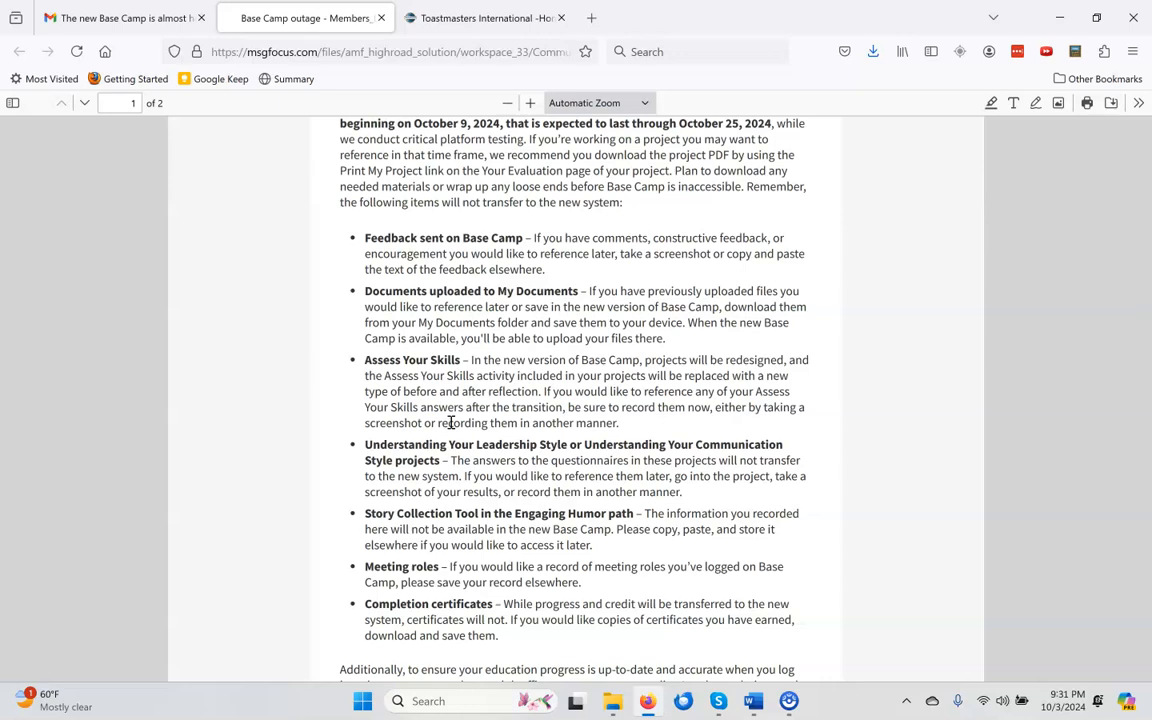
pyautogui.scroll(2, 451, 421)
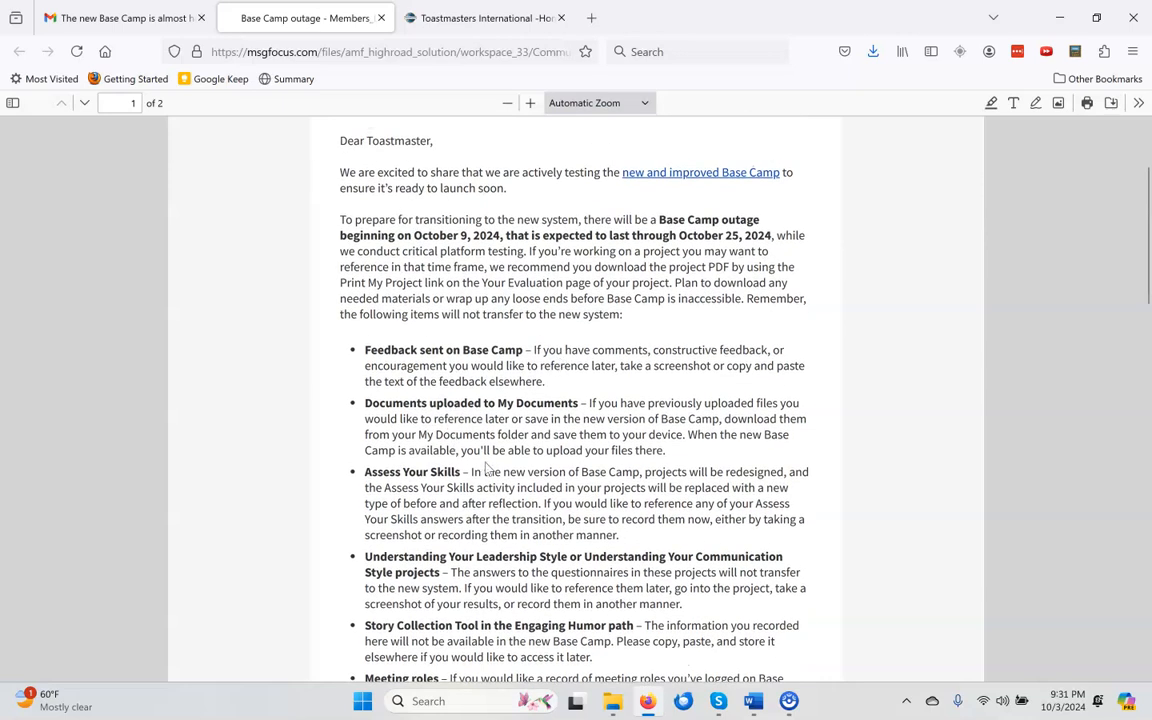
pyautogui.scroll(-2, 487, 466)
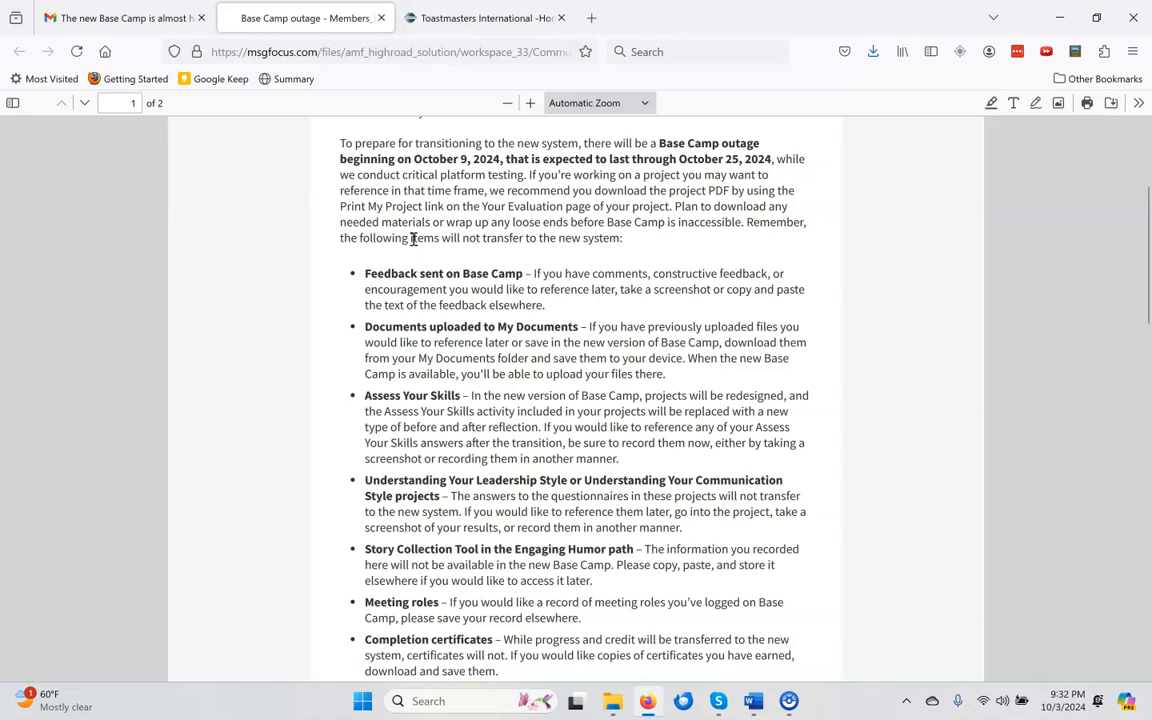
# Step: Switch to the Toastmasters International site and log in with the prefilled account credentials
pyautogui.click(418, 20)
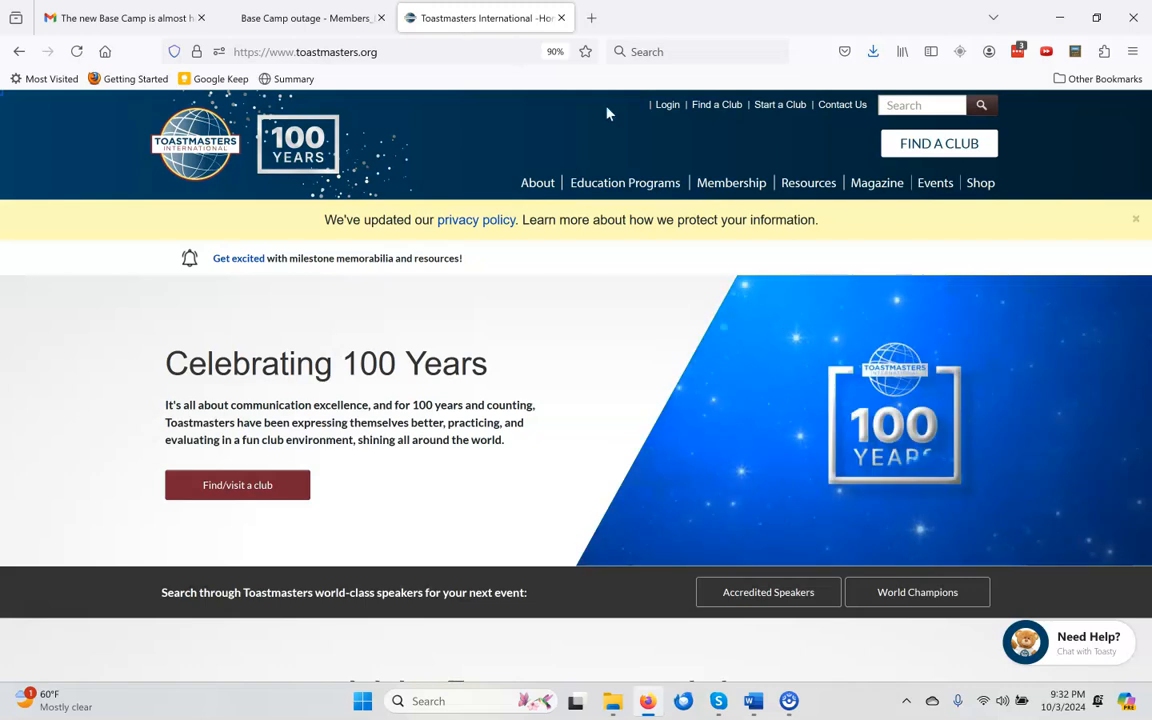
pyautogui.click(667, 105)
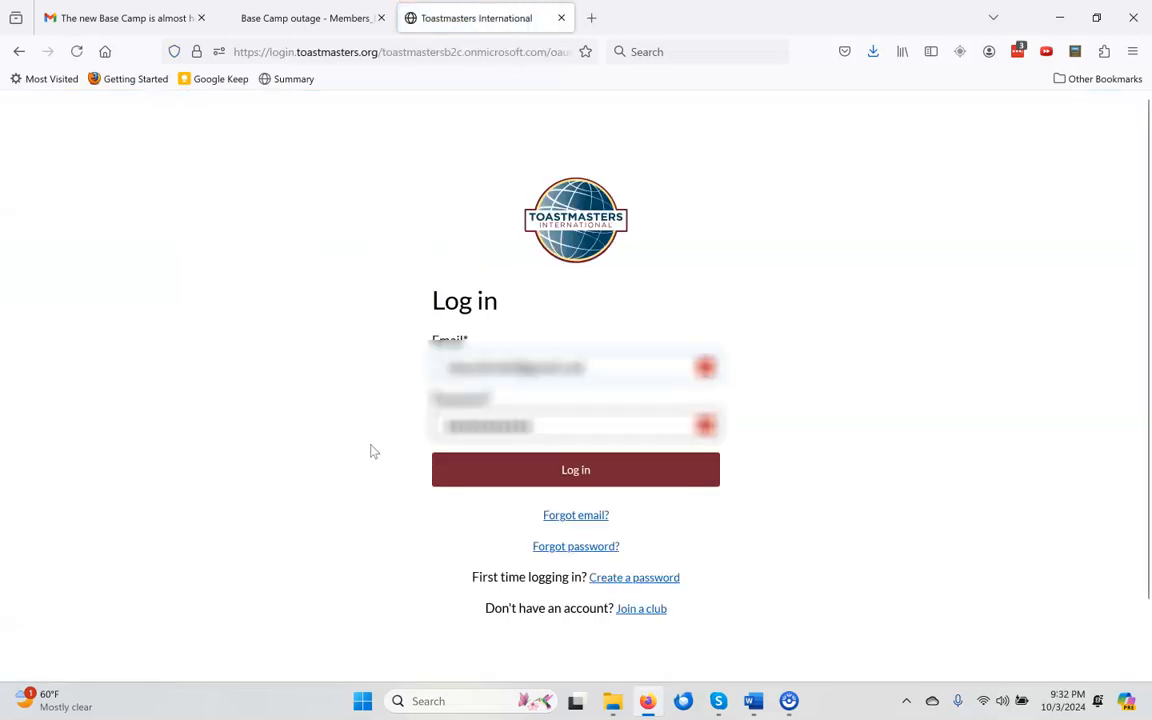
pyautogui.click(522, 483)
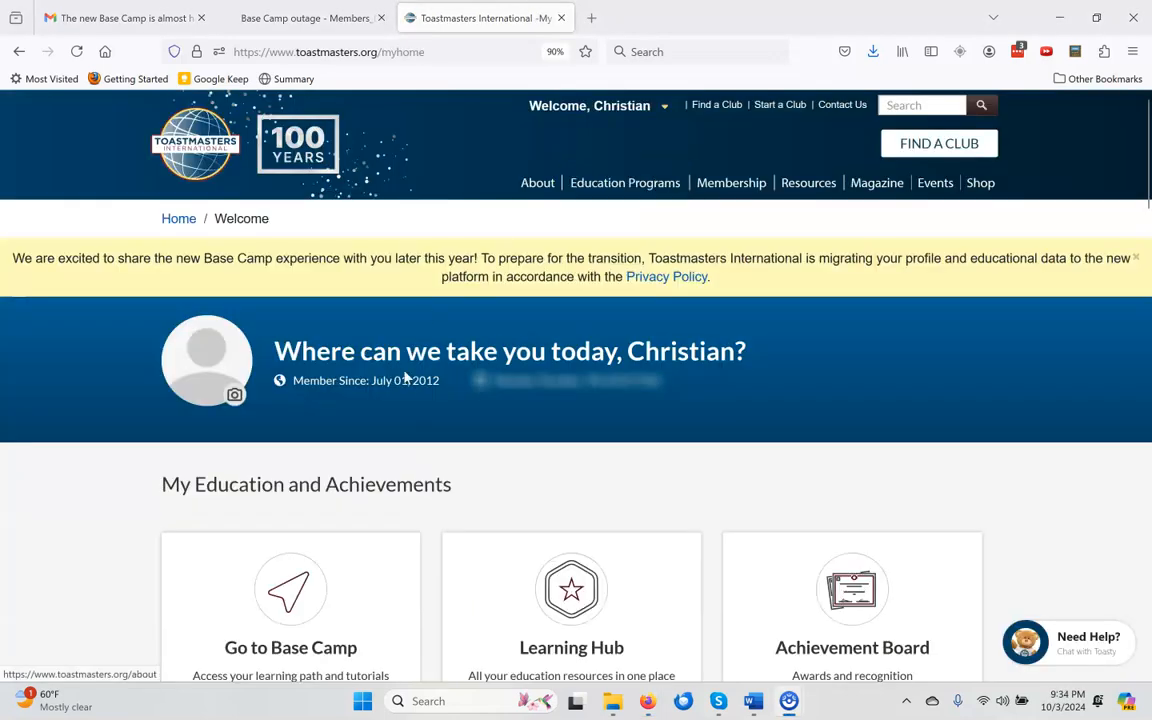
# Step: Go to Base Camp as a member of the Lincoln Laboratory Toastmasters Club and look over its home page
pyautogui.scroll(-3, 409, 399)
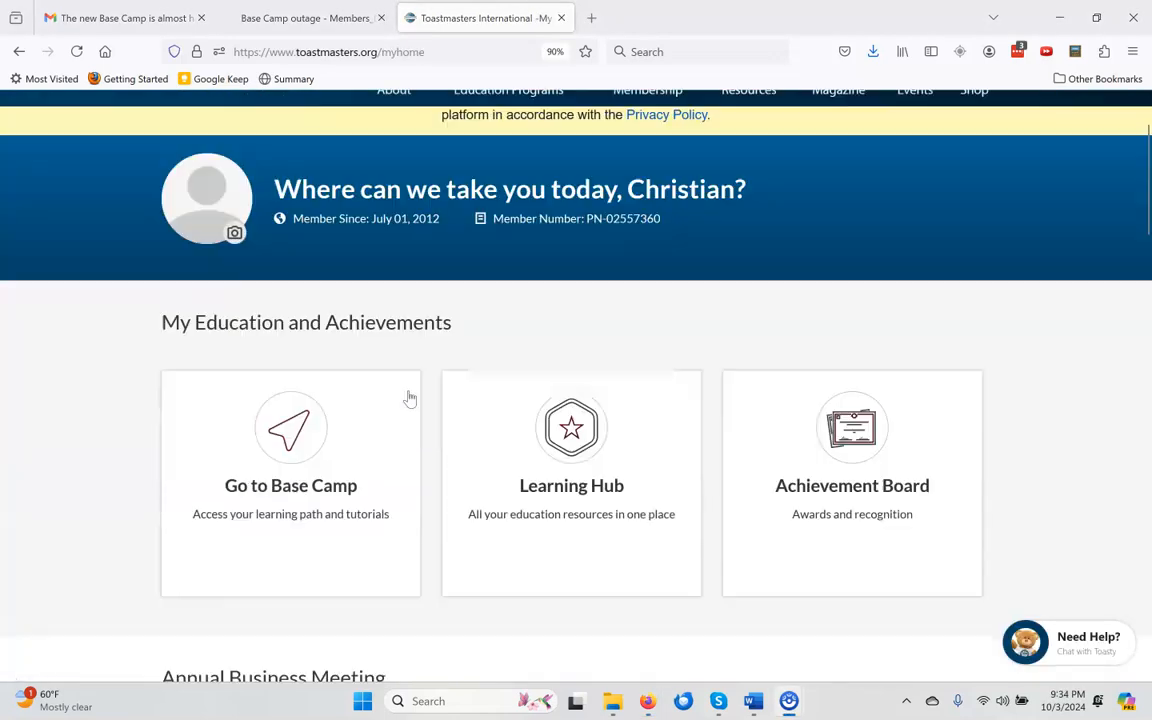
pyautogui.click(322, 381)
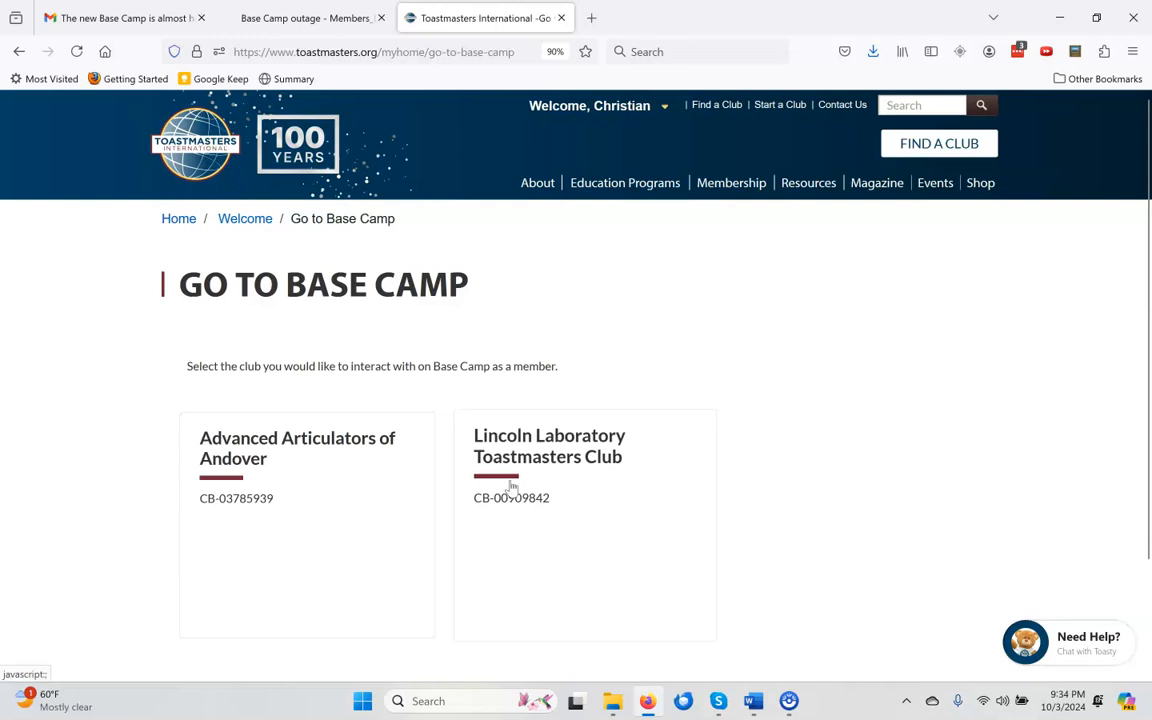
pyautogui.click(511, 485)
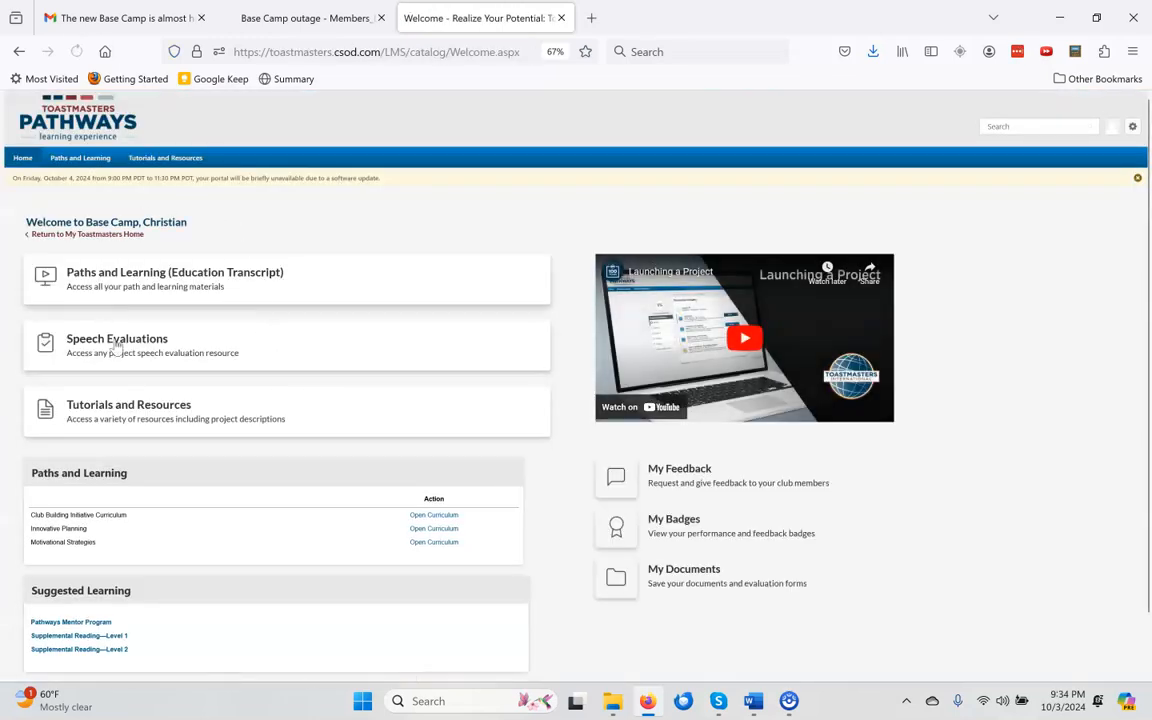
pyautogui.scroll(-2, 238, 390)
pyautogui.scroll(2, 238, 390)
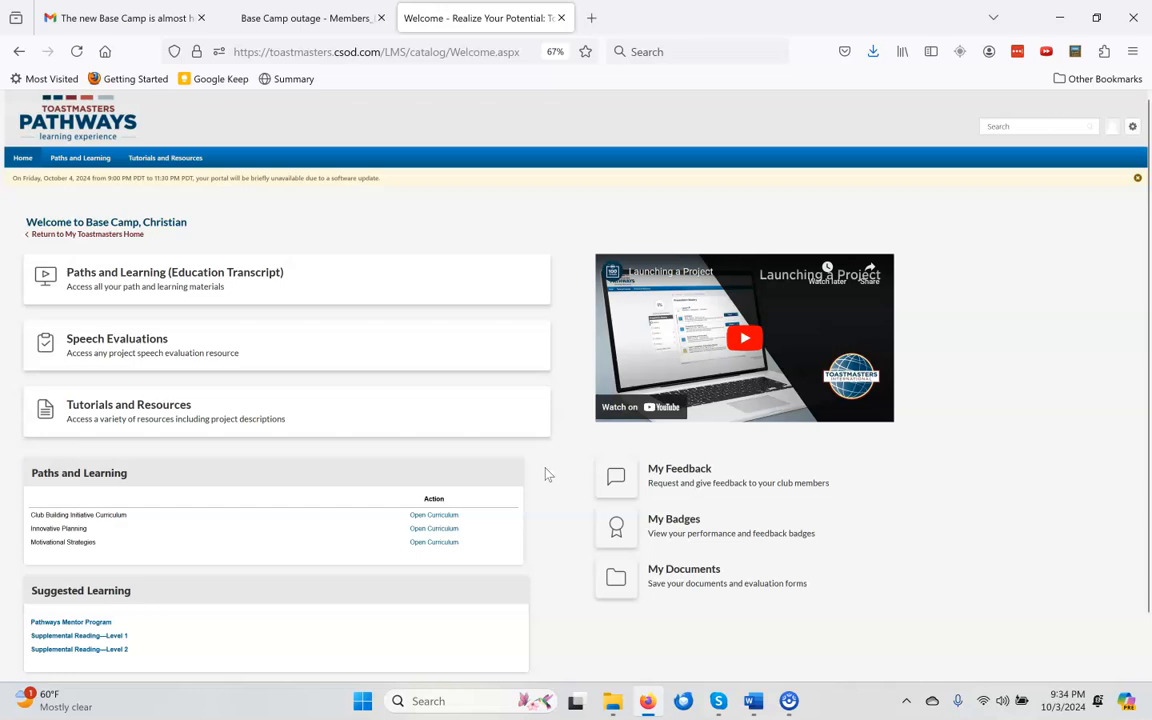
# Step: Check the files and folders in Basecamp_Backup against the outage notice's list of items to save
pyautogui.moveTo(610, 705)
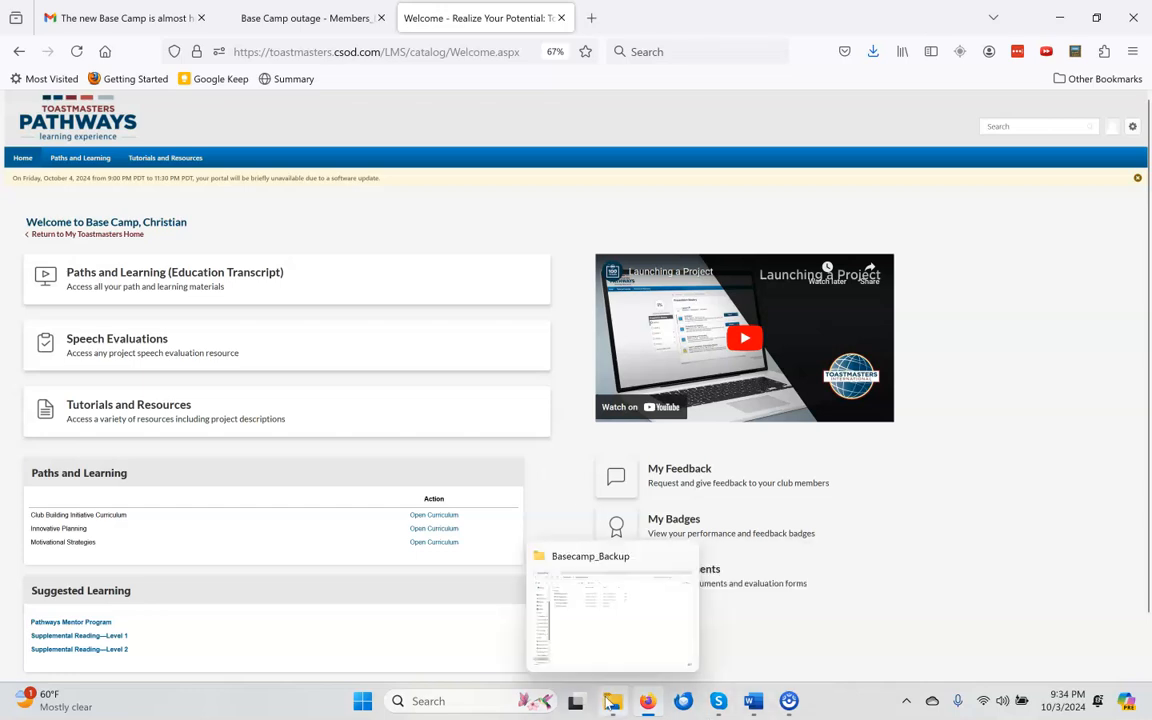
pyautogui.click(597, 653)
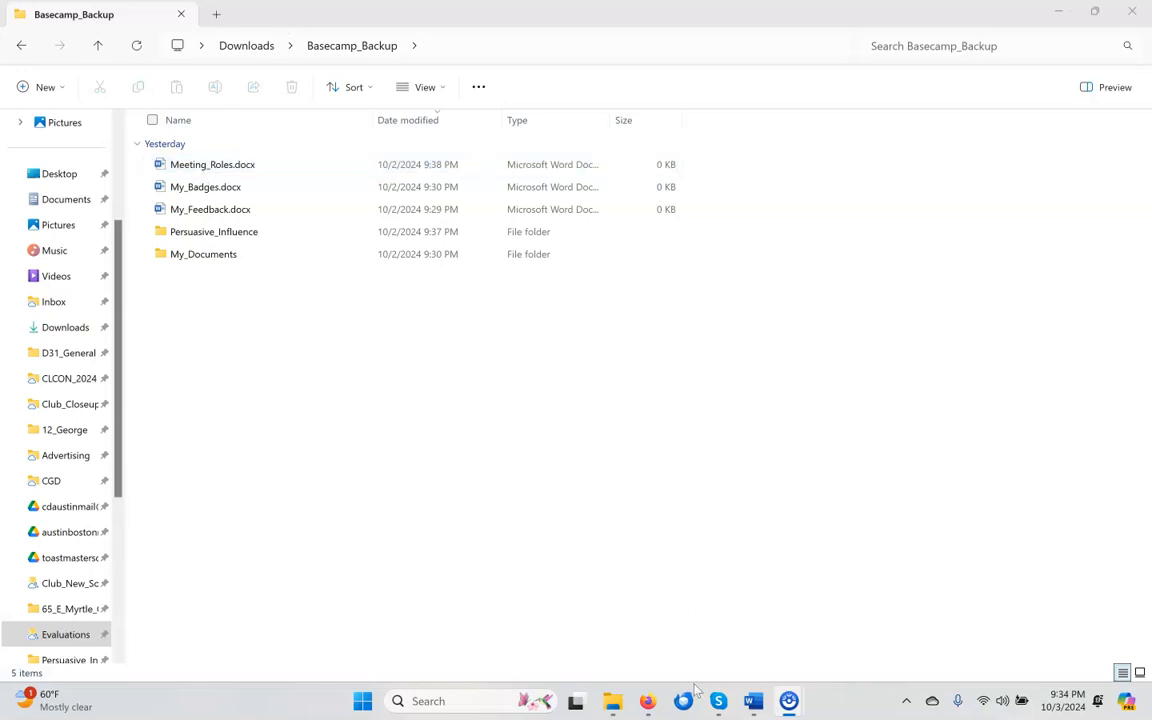
pyautogui.click(647, 707)
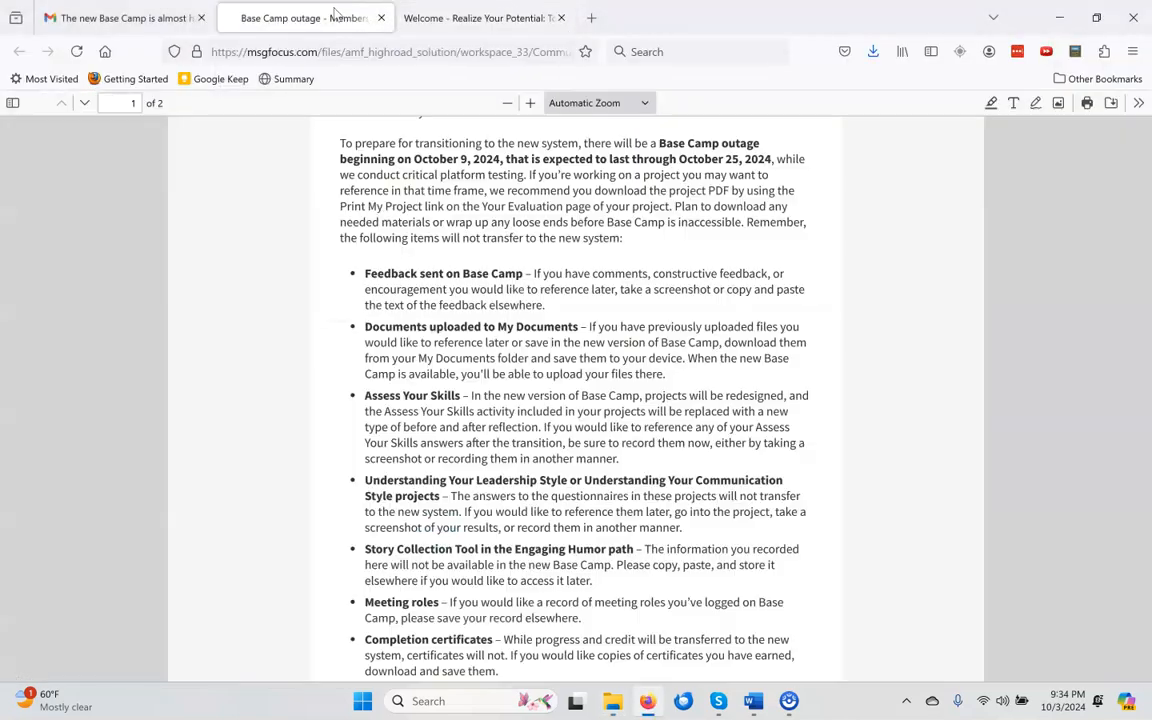
pyautogui.click(305, 17)
pyautogui.scroll(-3, 420, 288)
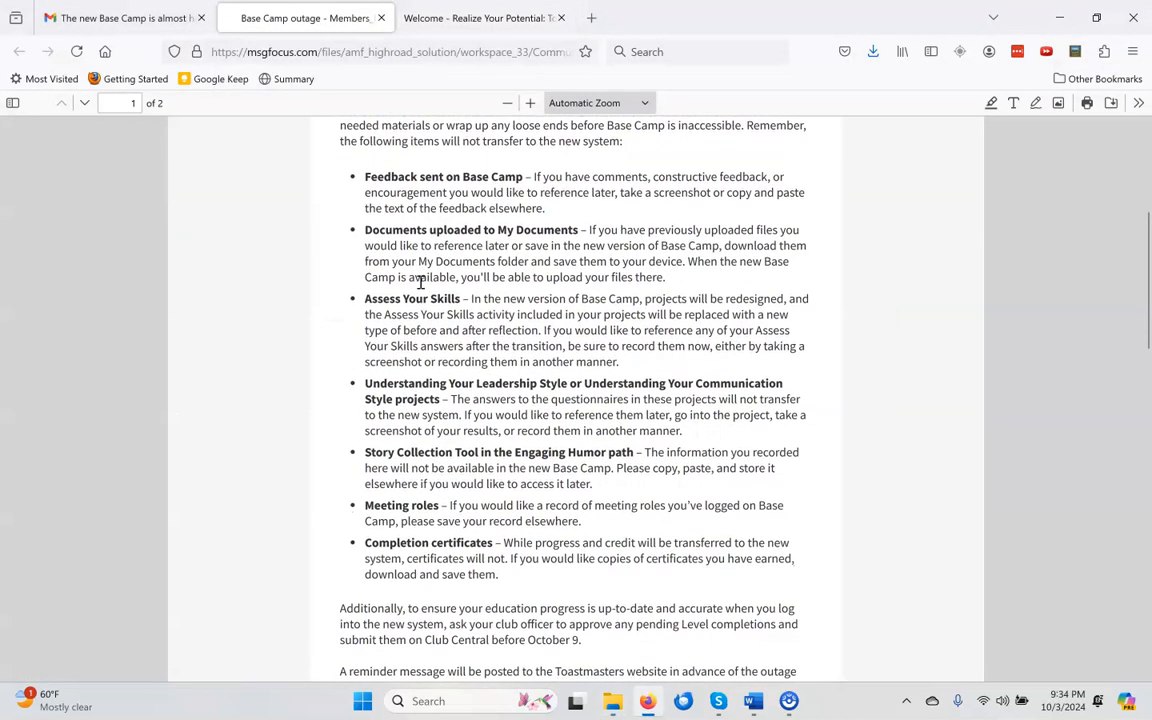
pyautogui.scroll(2, 418, 280)
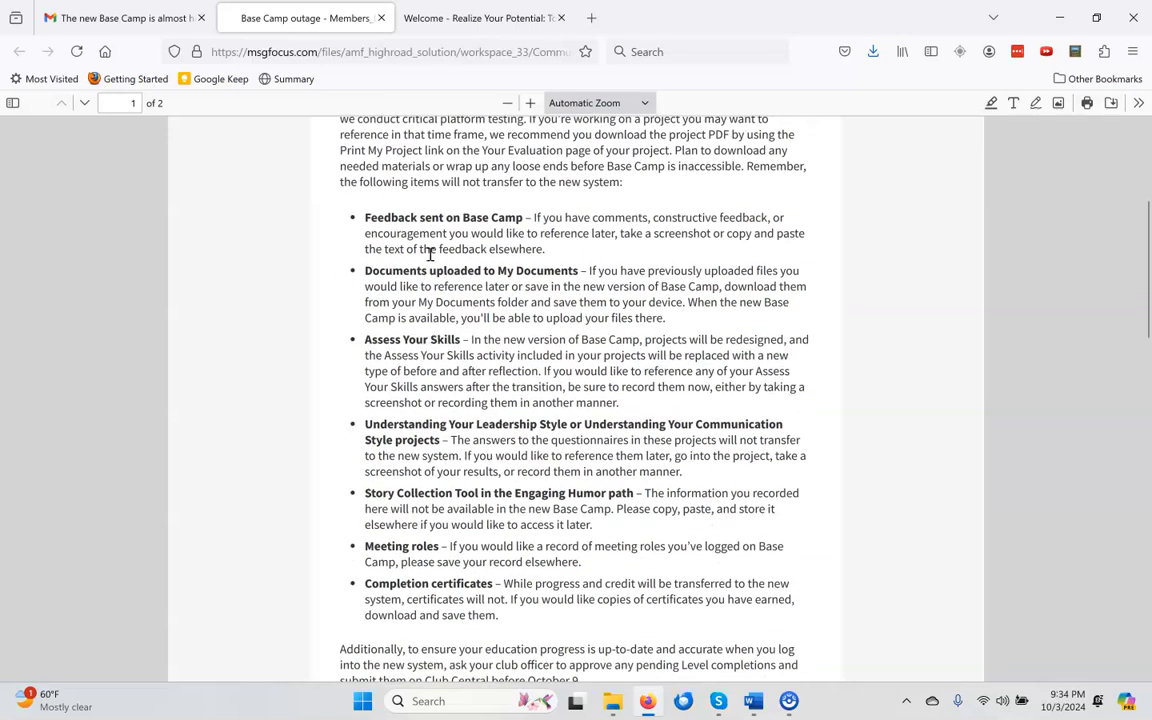
pyautogui.moveTo(608, 698)
pyautogui.click(558, 615)
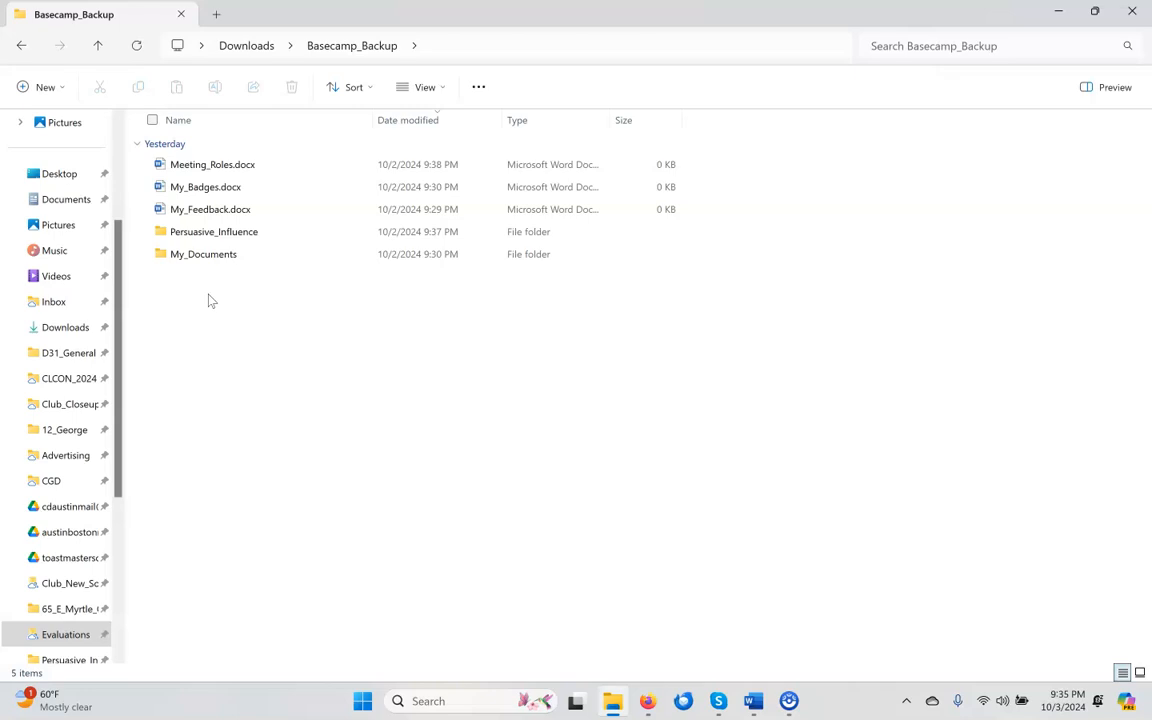
pyautogui.click(1058, 14)
# Step: Return to Base Camp and open the Persuasive Influence curriculum from the education transcript
pyautogui.click(459, 22)
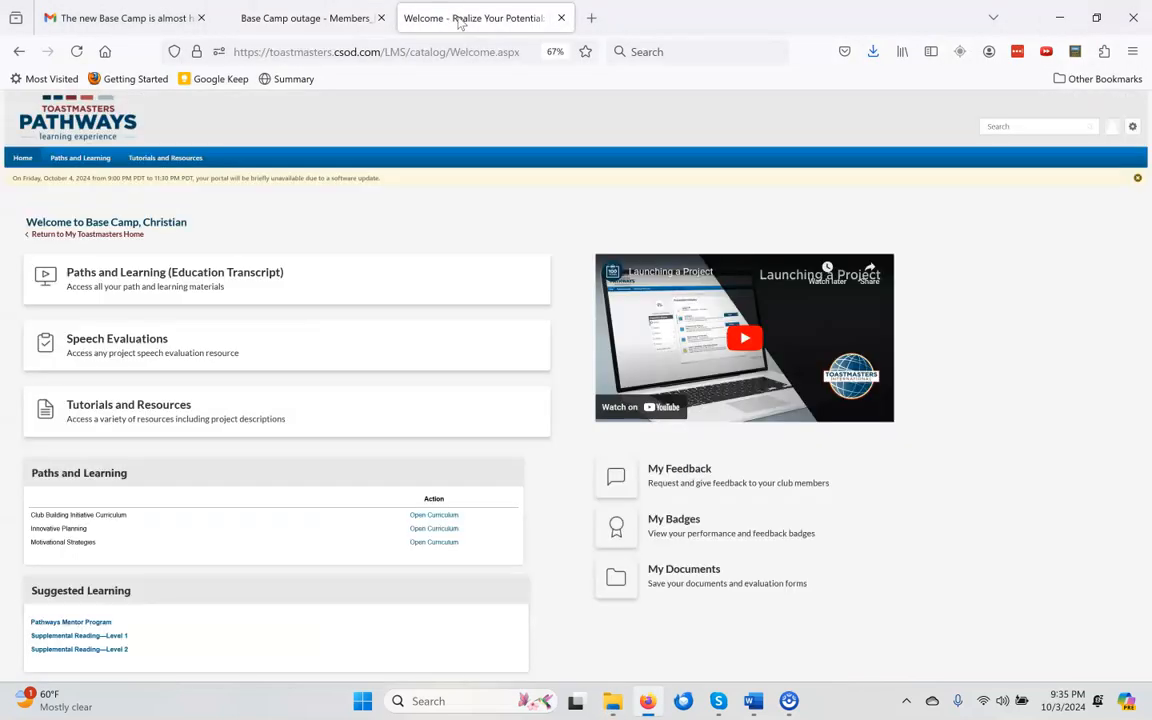
pyautogui.scroll(-1, 99, 438)
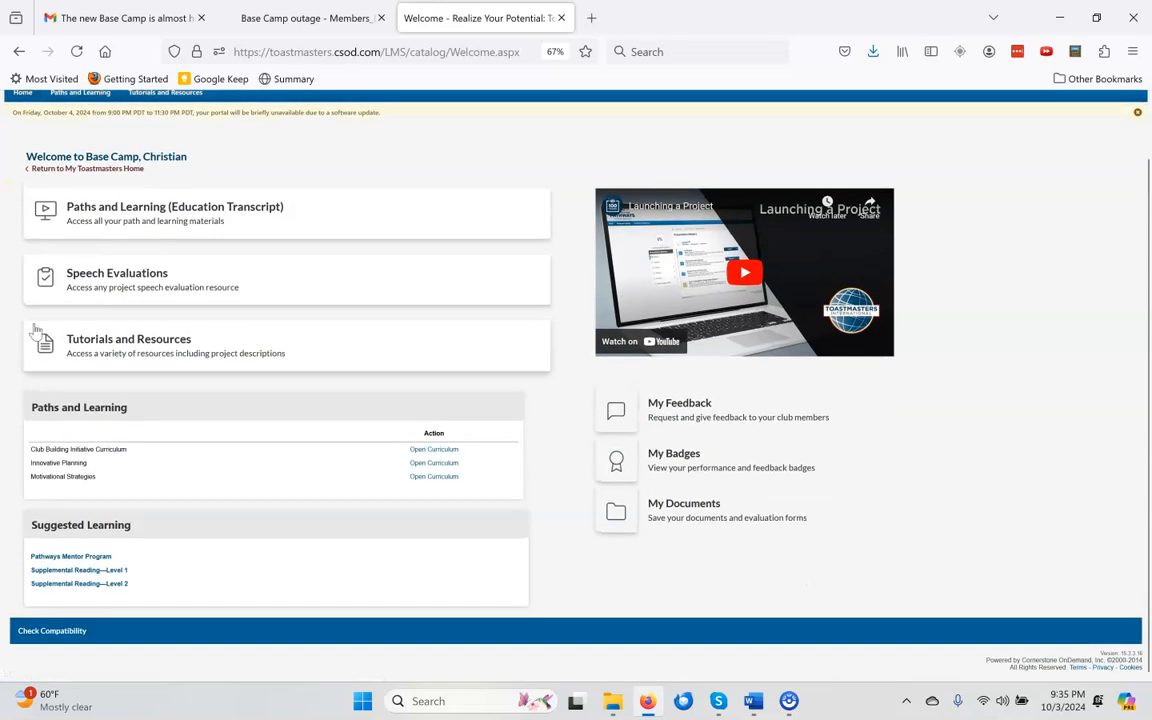
pyautogui.click(145, 219)
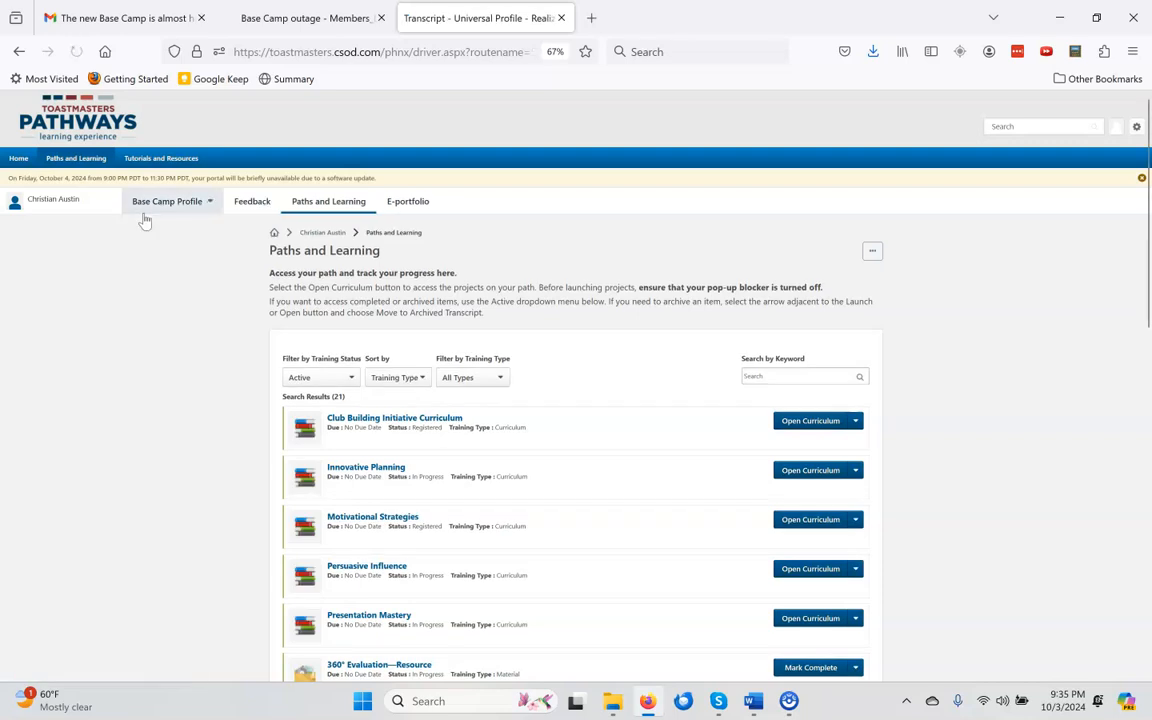
pyautogui.scroll(-1, 360, 540)
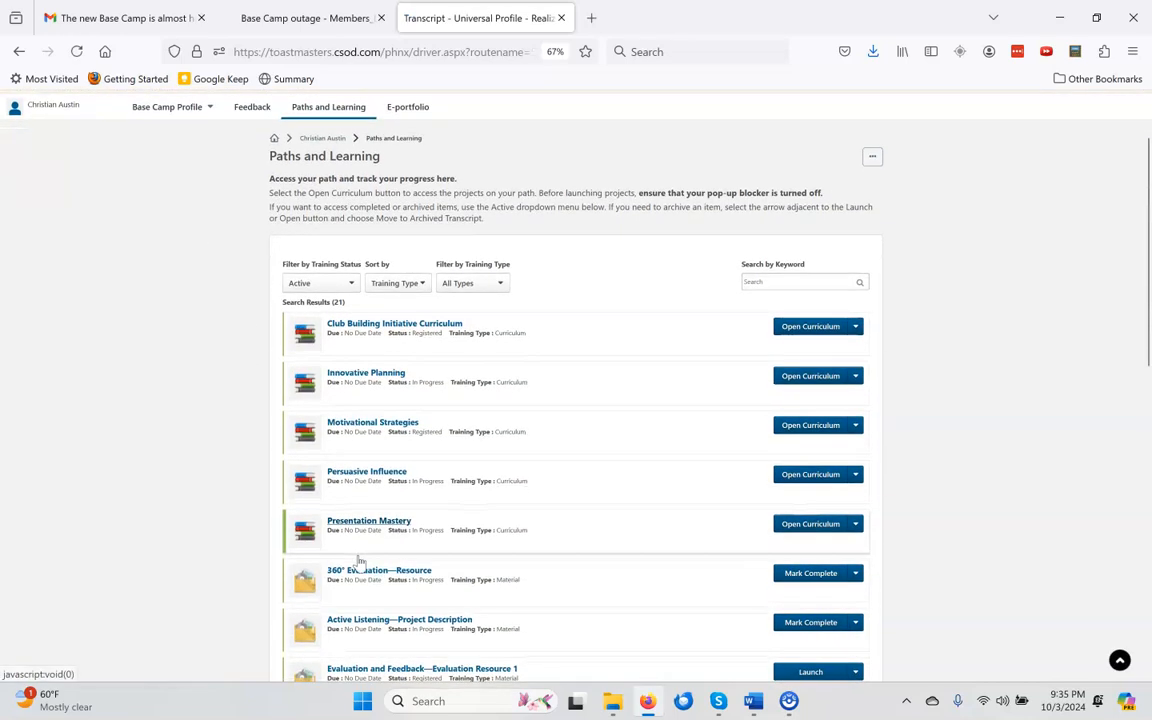
pyautogui.click(375, 483)
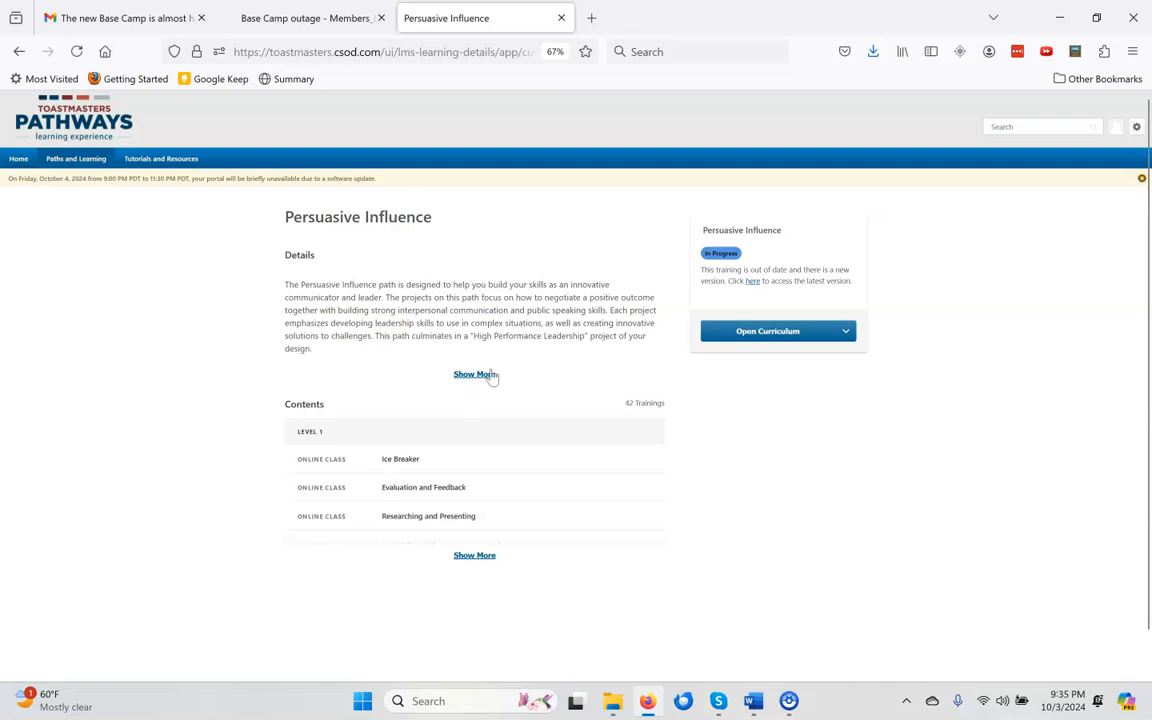
pyautogui.click(768, 333)
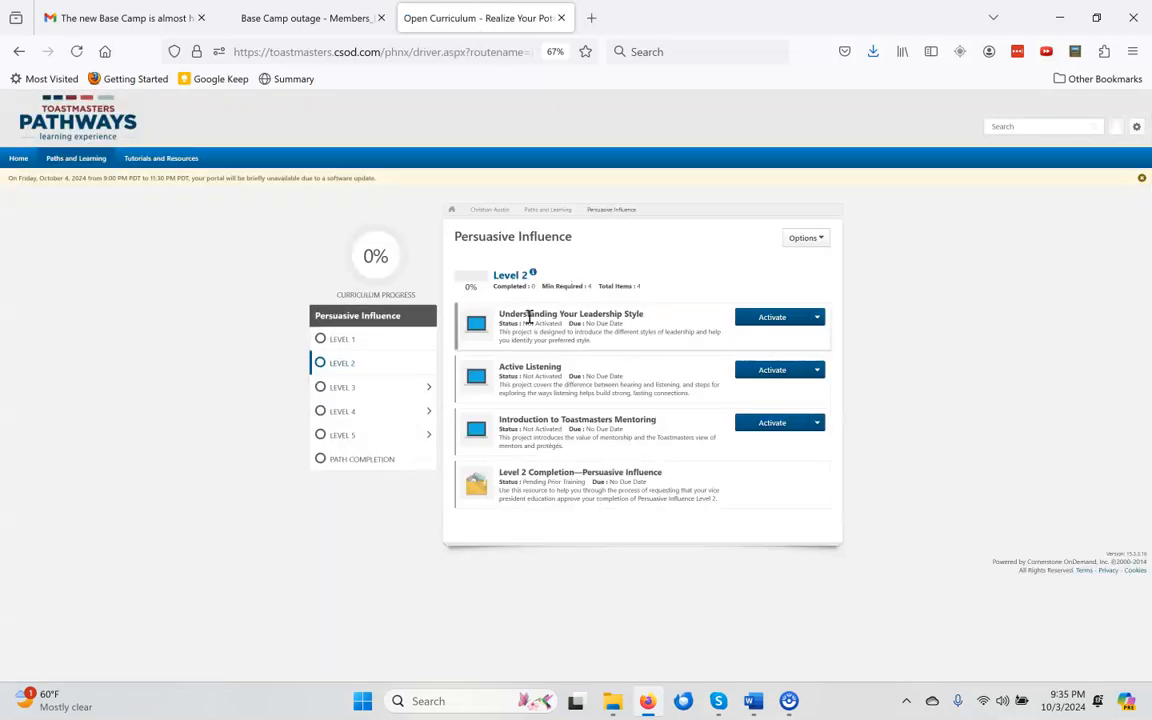
# Step: Launch the Ice Breaker project from Level 1 of the Persuasive Influence path
pyautogui.click(398, 346)
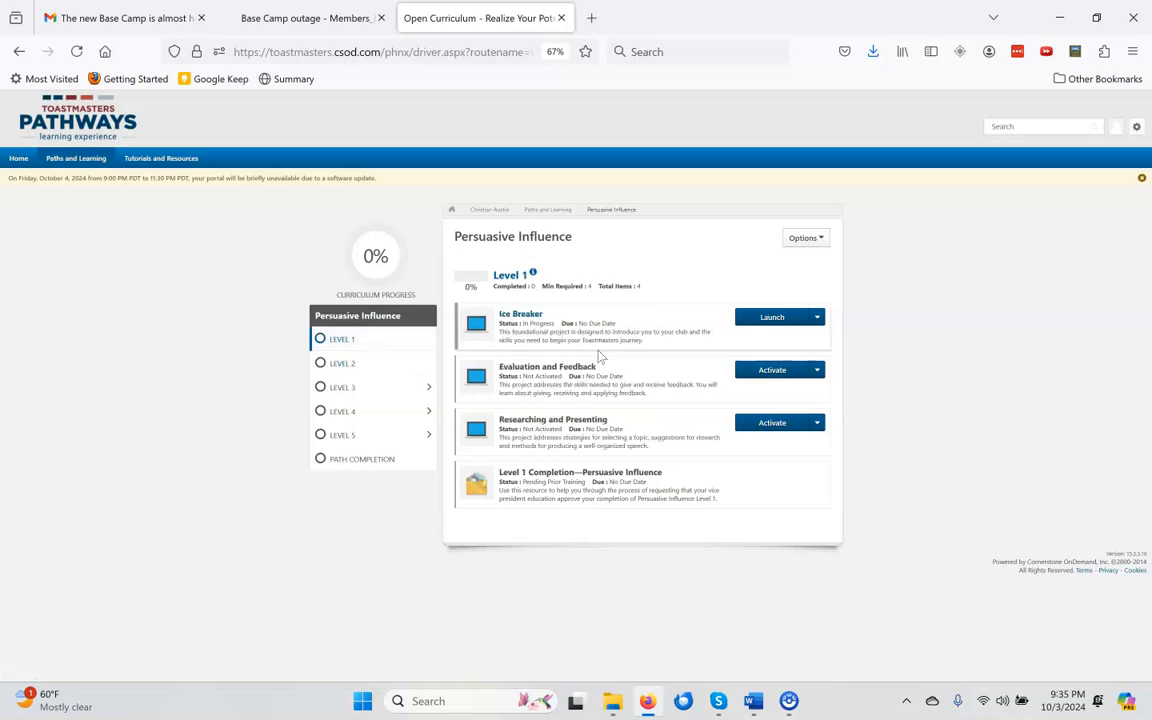
pyautogui.click(819, 321)
pyautogui.click(805, 342)
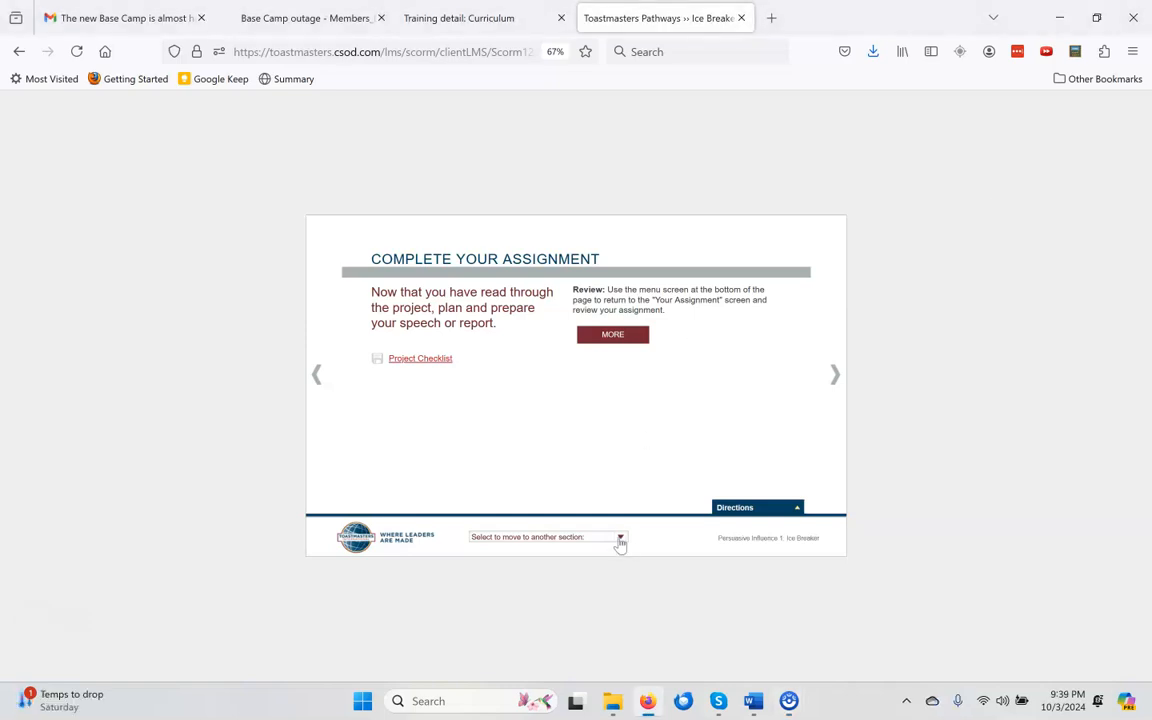
# Step: Go to the project's Your Evaluation section and open the Print My Project PDF
pyautogui.click(619, 541)
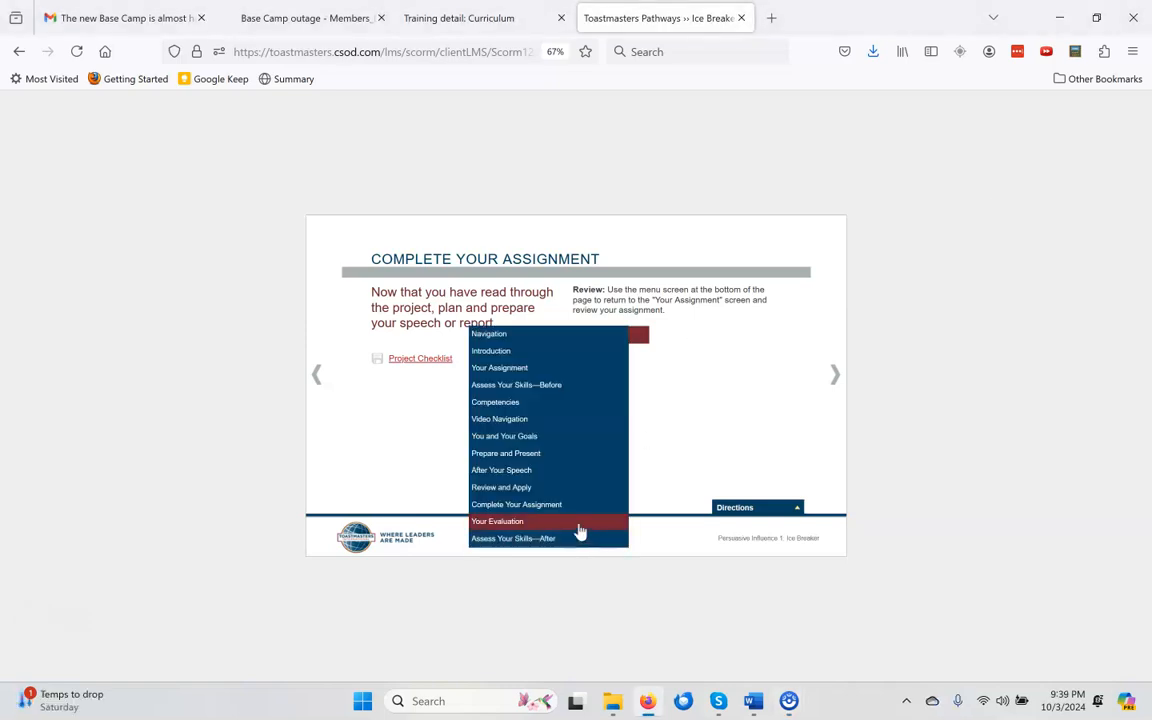
pyautogui.click(580, 525)
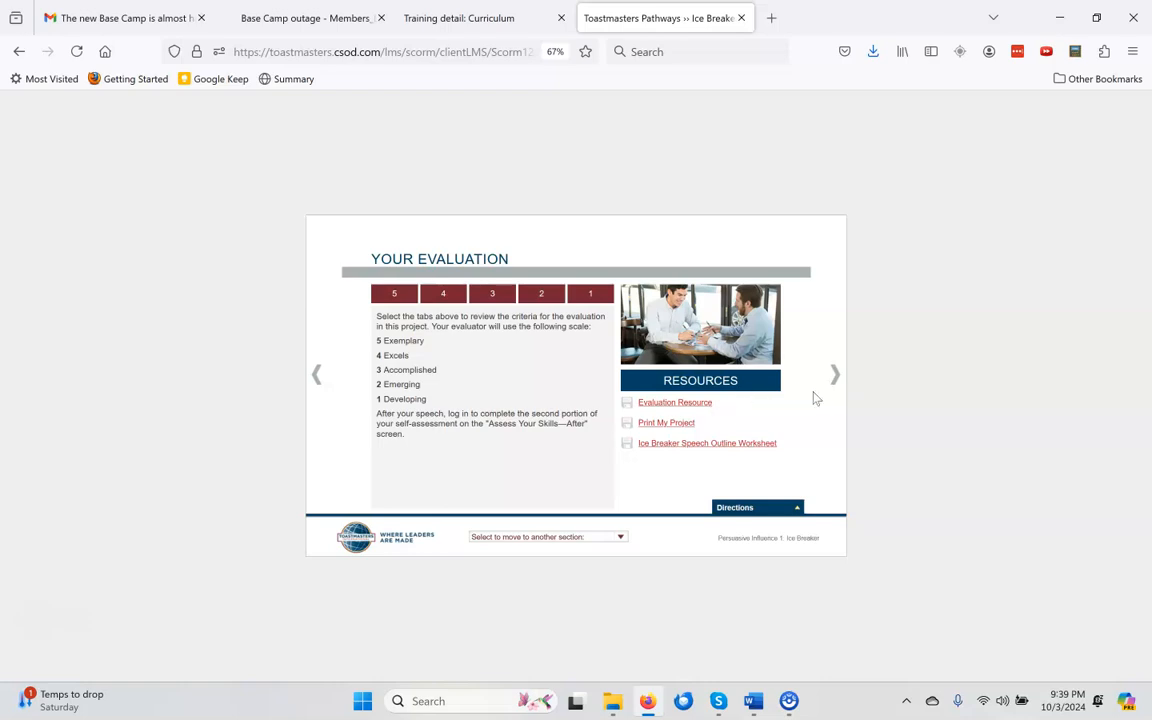
pyautogui.click(686, 426)
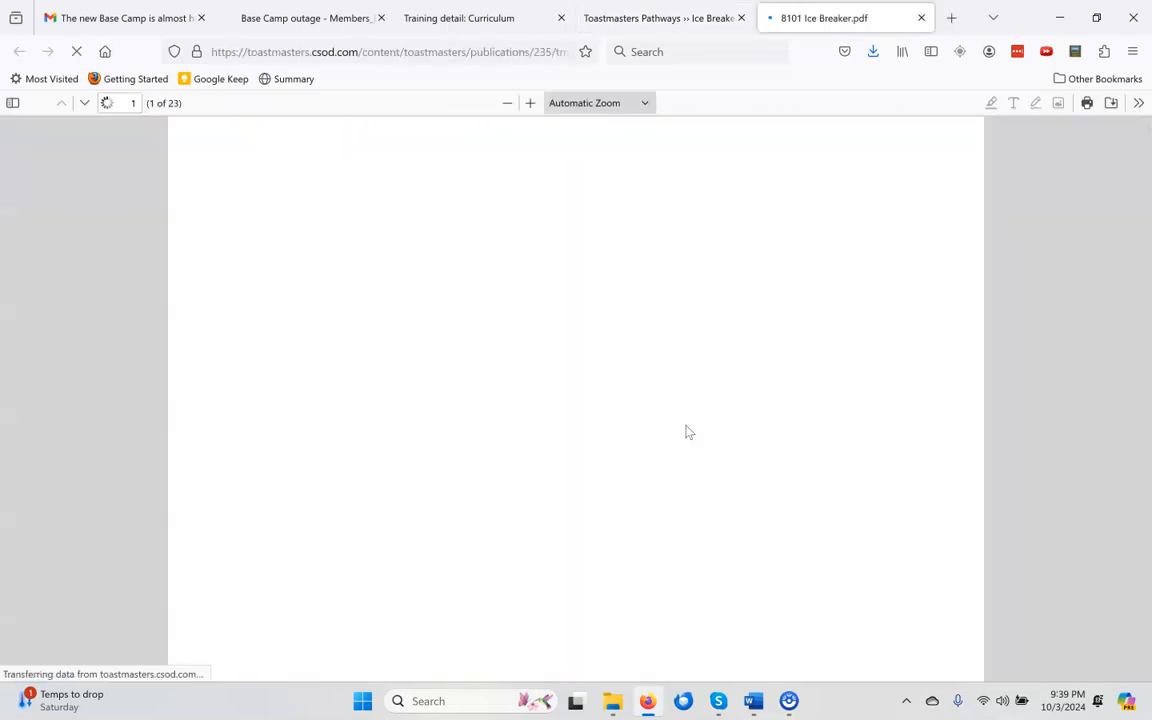
# Step: Save the Ice Breaker project PDF as 8101 Ice Breaker.pdf in Downloads > Basecamp_Backup and close the PDF
pyautogui.scroll(-5, 622, 457)
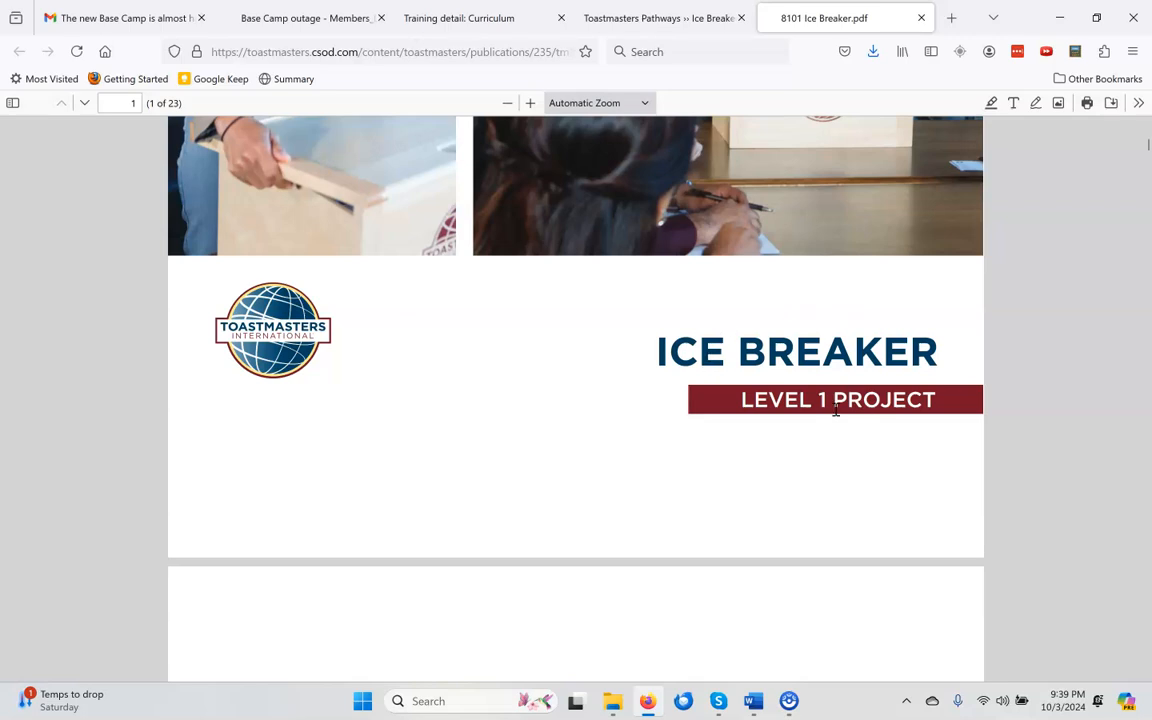
pyautogui.scroll(-10, 835, 410)
pyautogui.scroll(-3, 835, 415)
pyautogui.scroll(15, 835, 415)
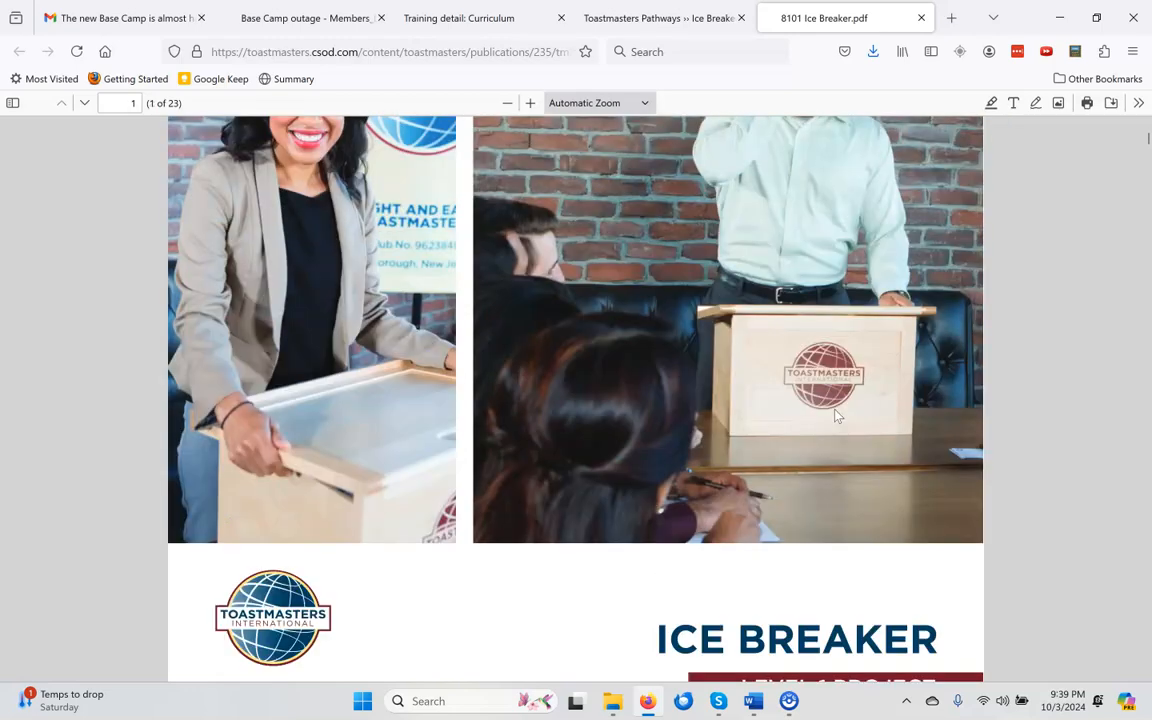
pyautogui.click(1111, 105)
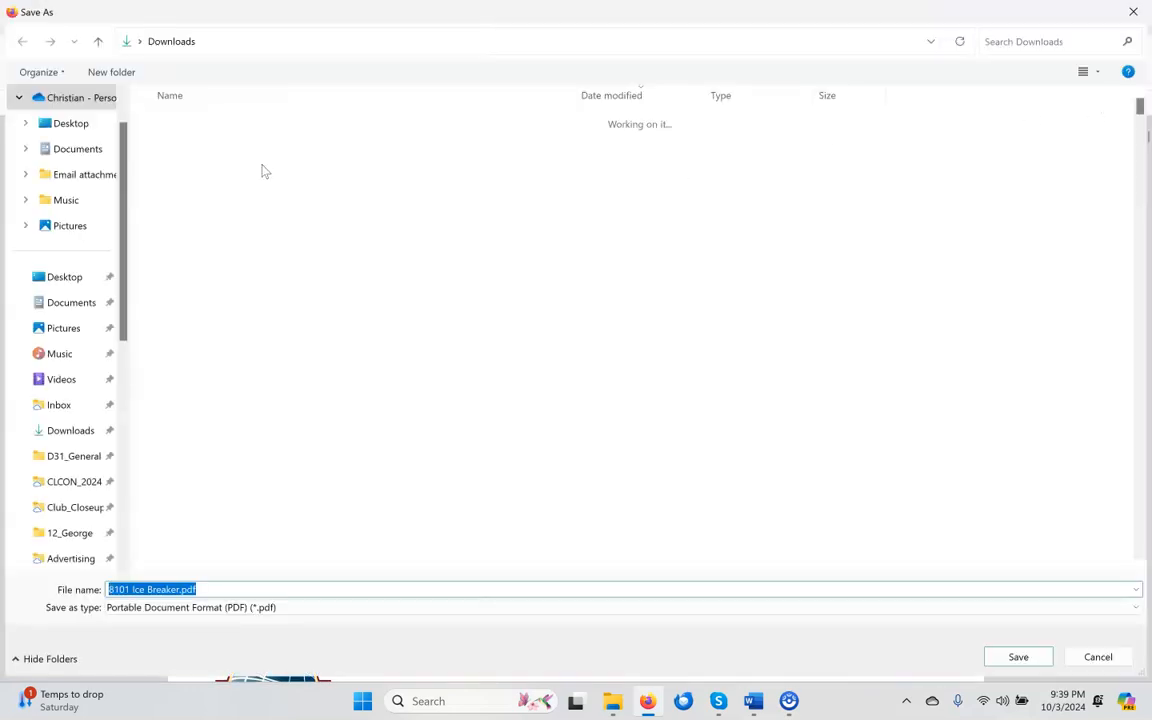
pyautogui.doubleClick(200, 140)
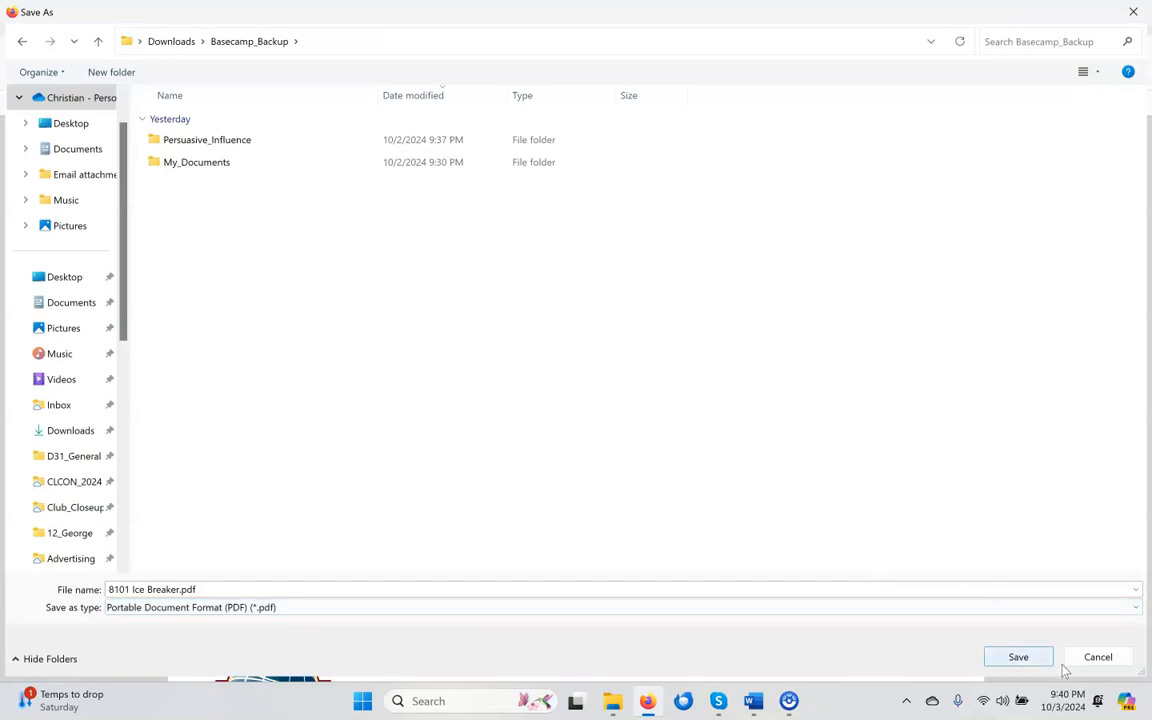
pyautogui.click(1020, 657)
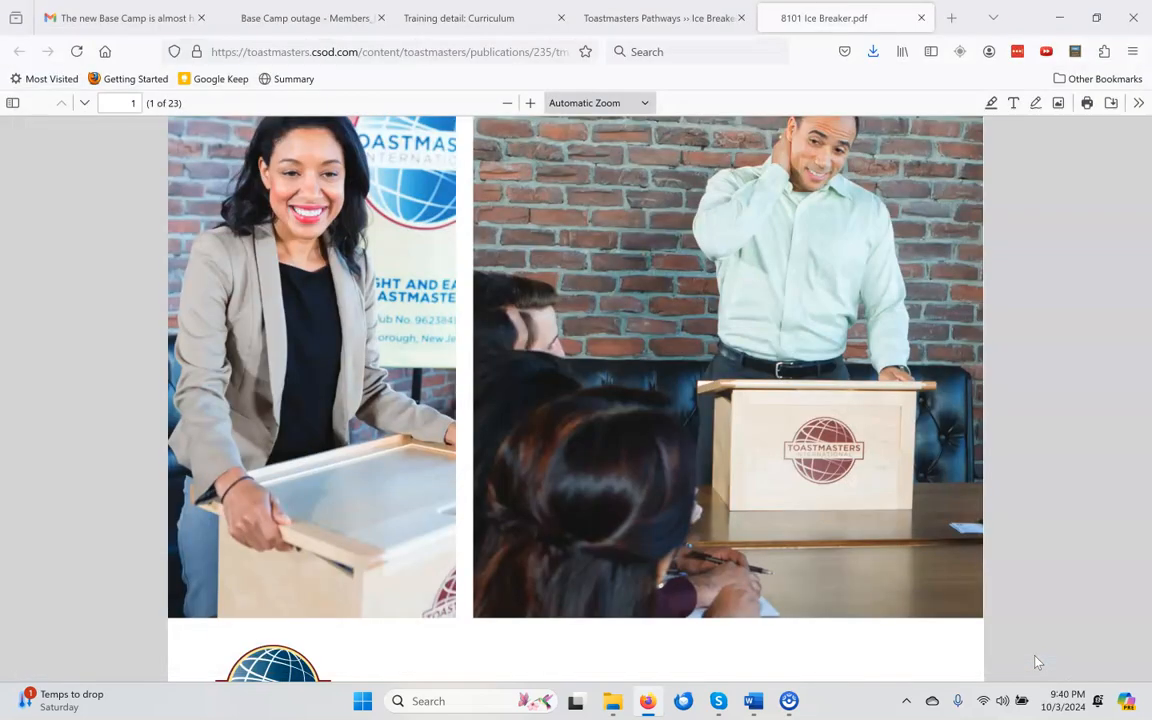
pyautogui.moveTo(695, 18)
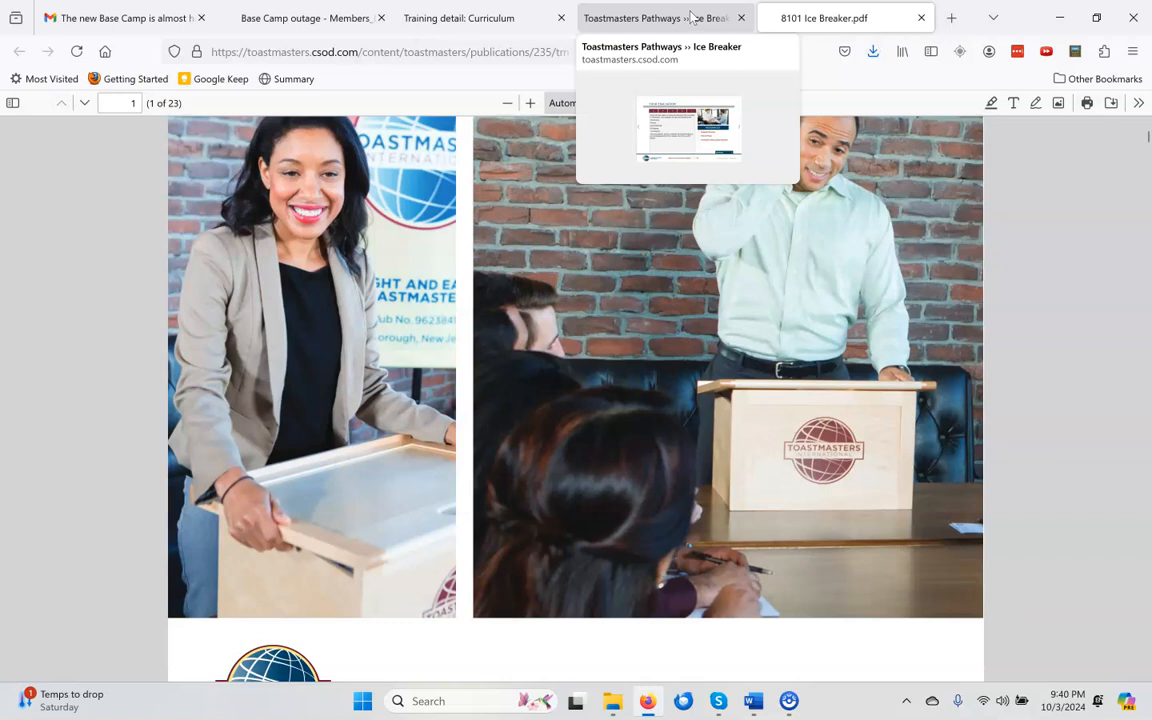
pyautogui.click(921, 18)
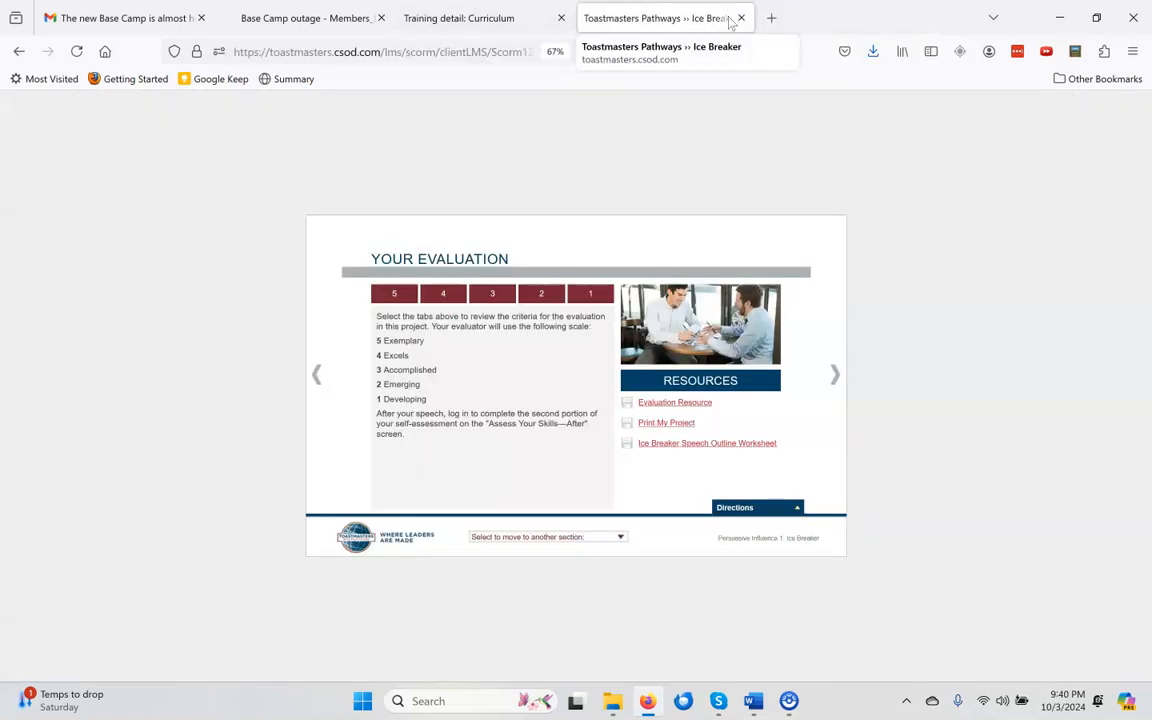
# Step: Activate and launch the Evaluation and Feedback project in Level 1 of the Persuasive Influence path
pyautogui.click(507, 19)
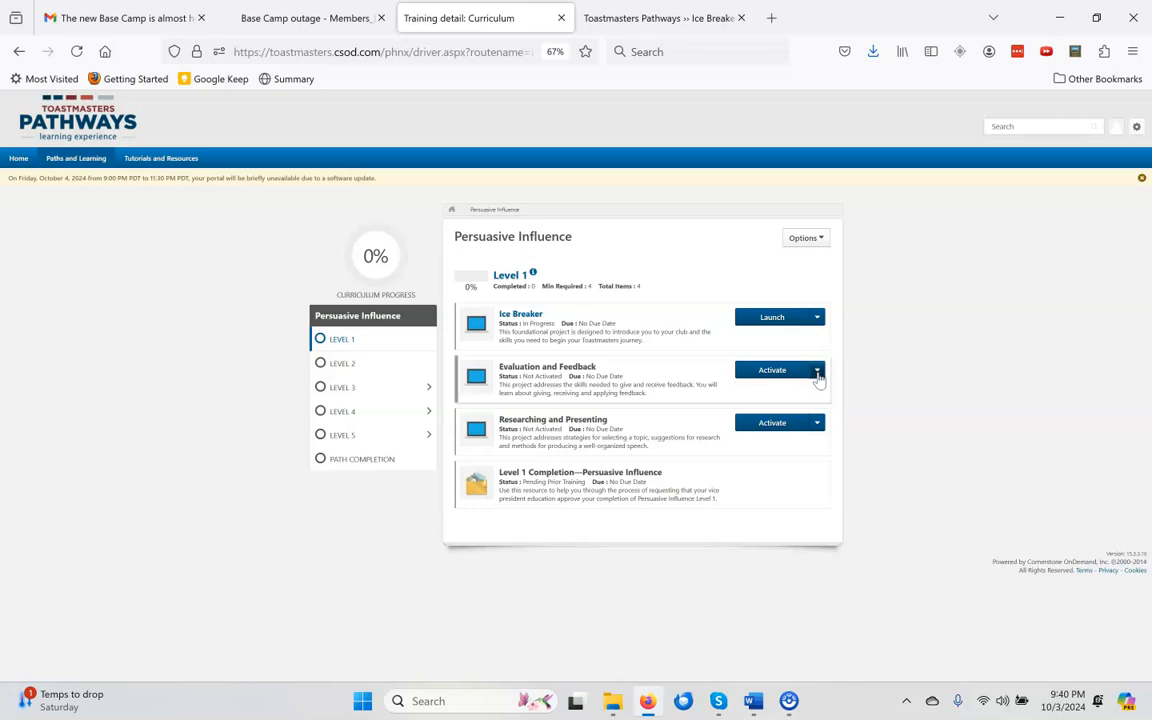
pyautogui.click(817, 372)
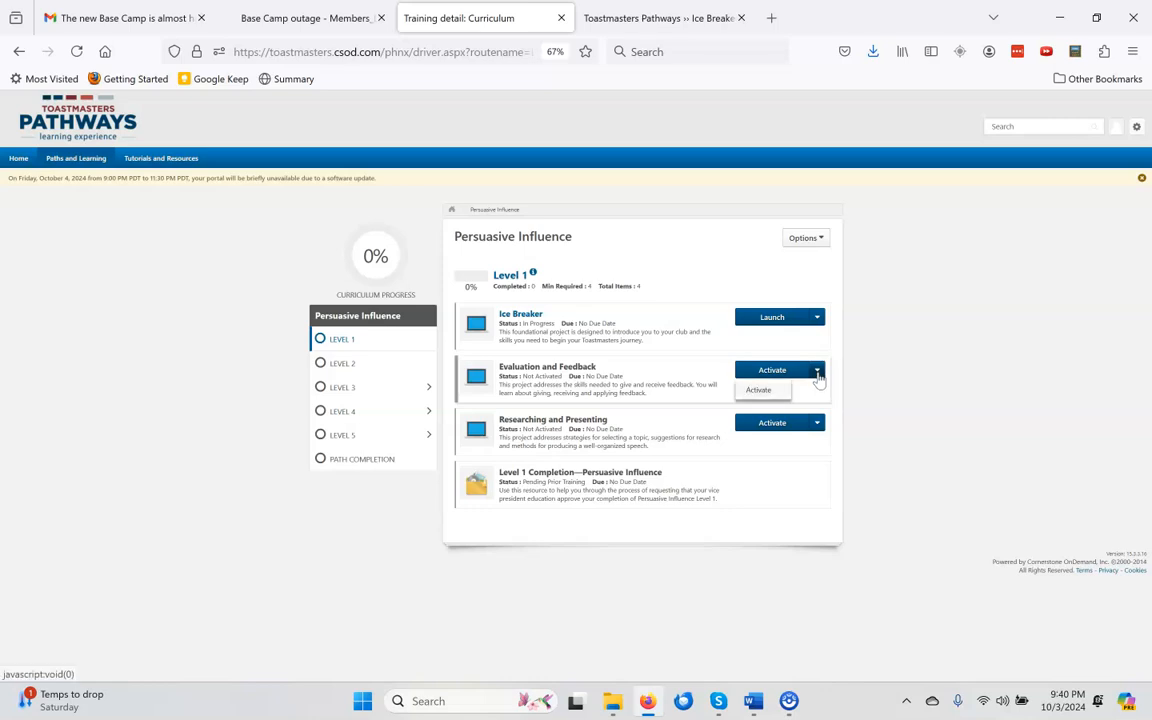
pyautogui.click(762, 391)
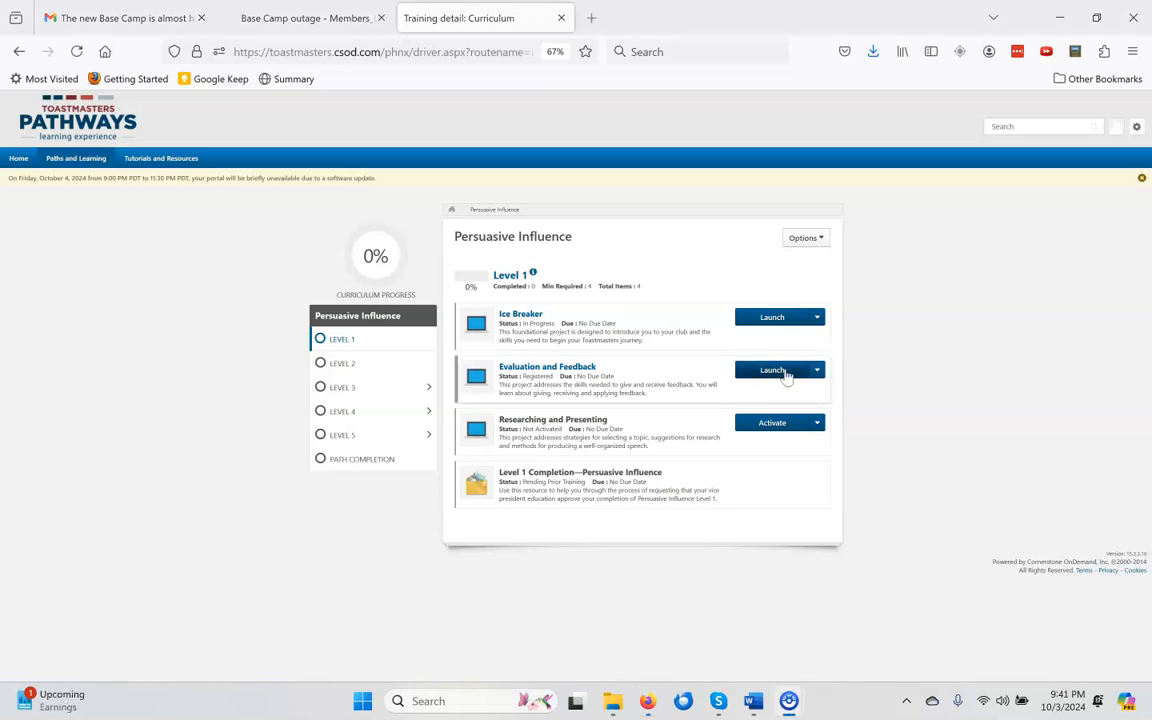
pyautogui.click(785, 372)
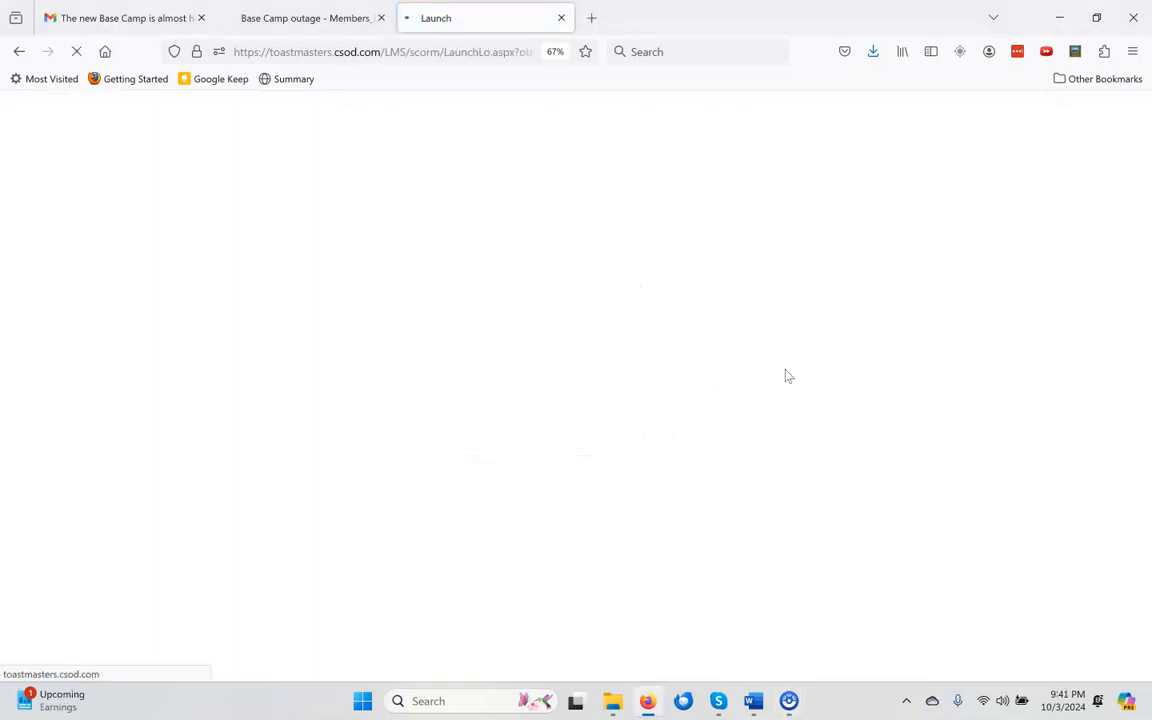
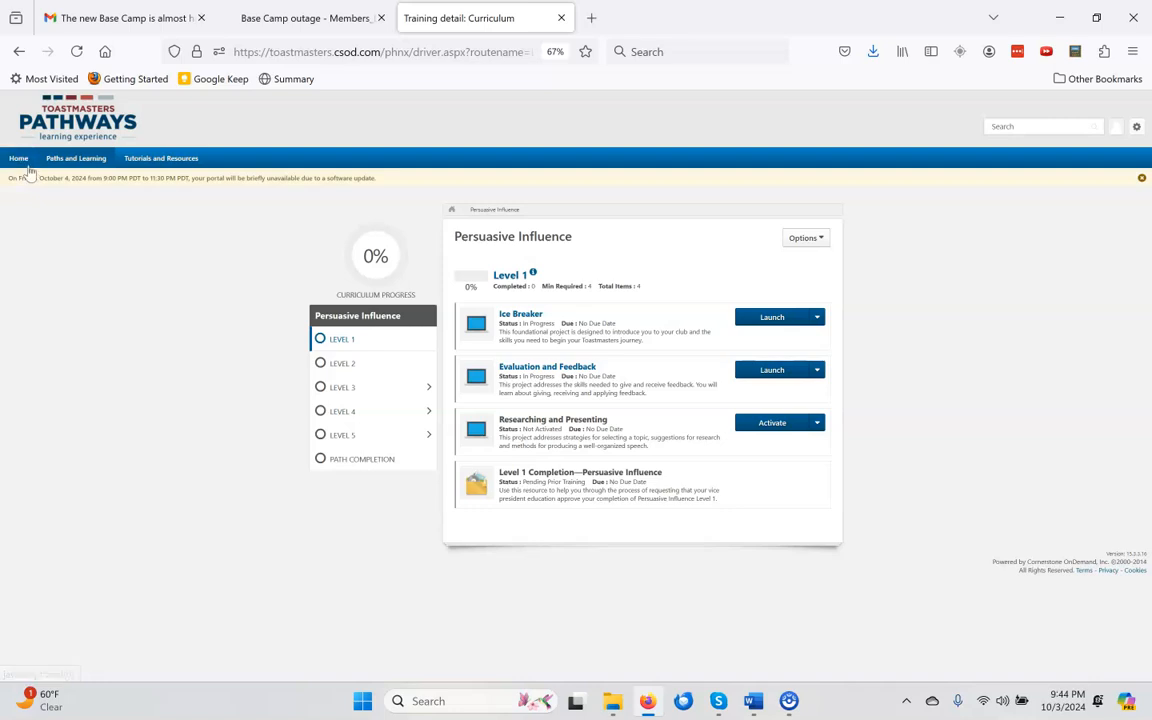
# Step: Go to My Feedback from the Base Camp home page and open the list of received feedback requests
pyautogui.click(18, 177)
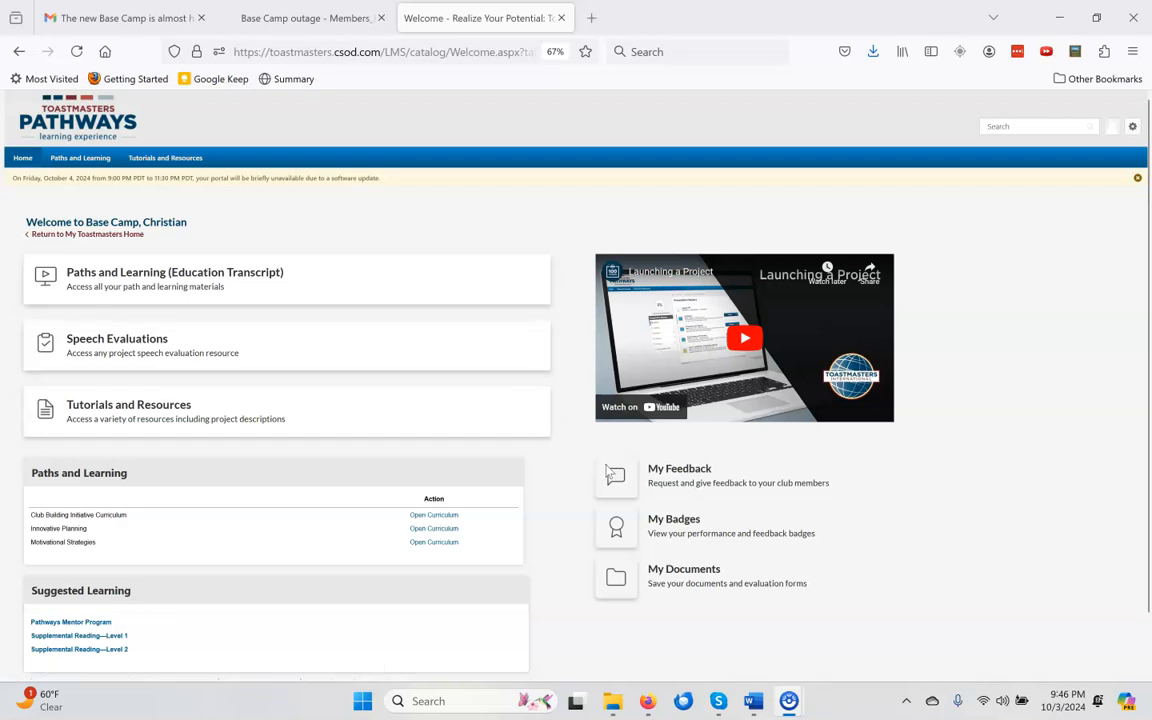
pyautogui.click(676, 477)
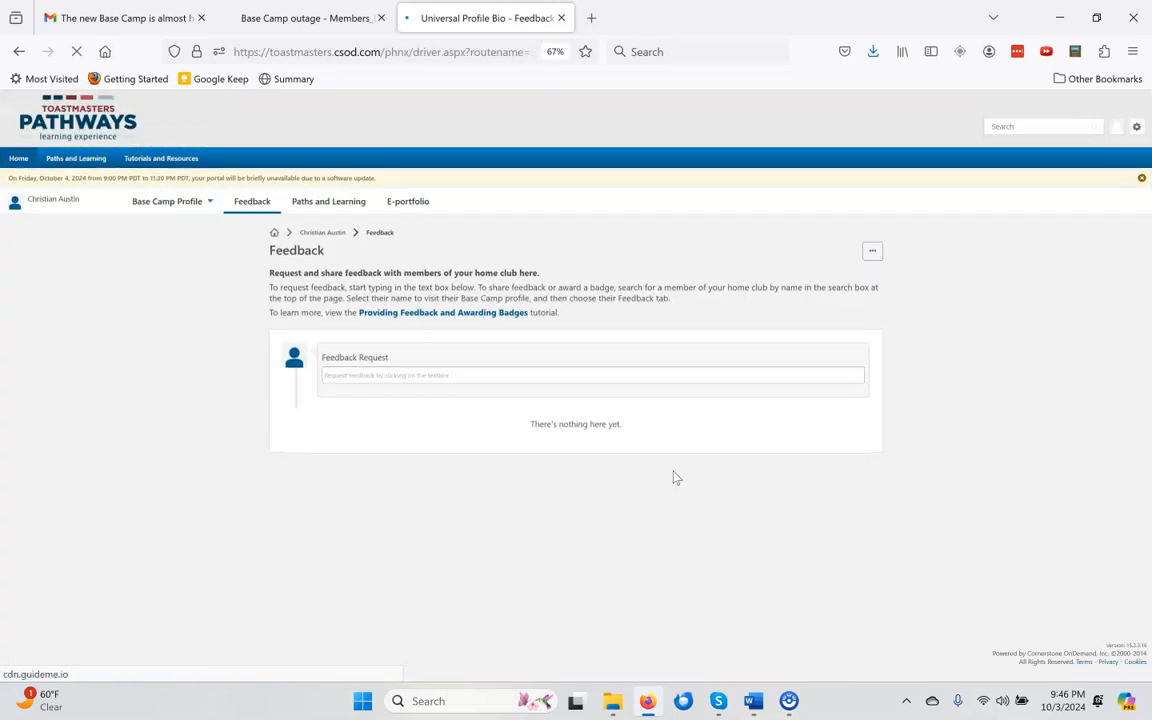
pyautogui.click(872, 254)
pyautogui.click(830, 274)
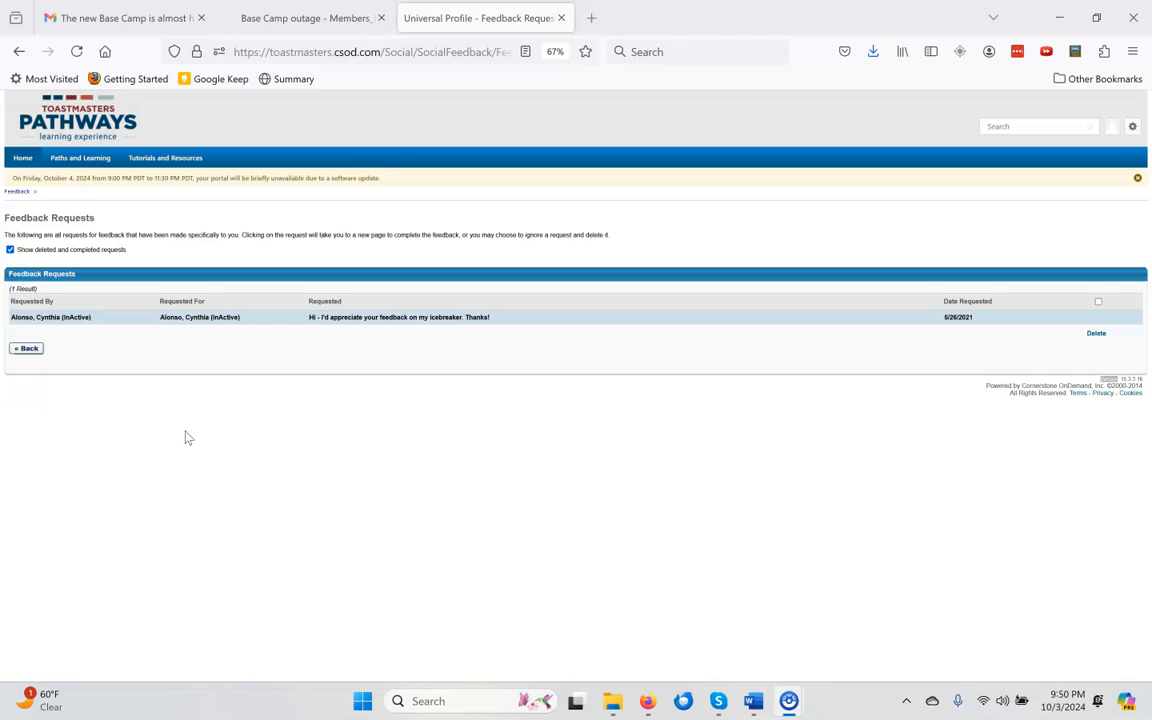
# Step: Close the quick screen-capture overlay and open the Snipping Tool app through a Windows search for "sni"
pyautogui.press('super+shift+s')
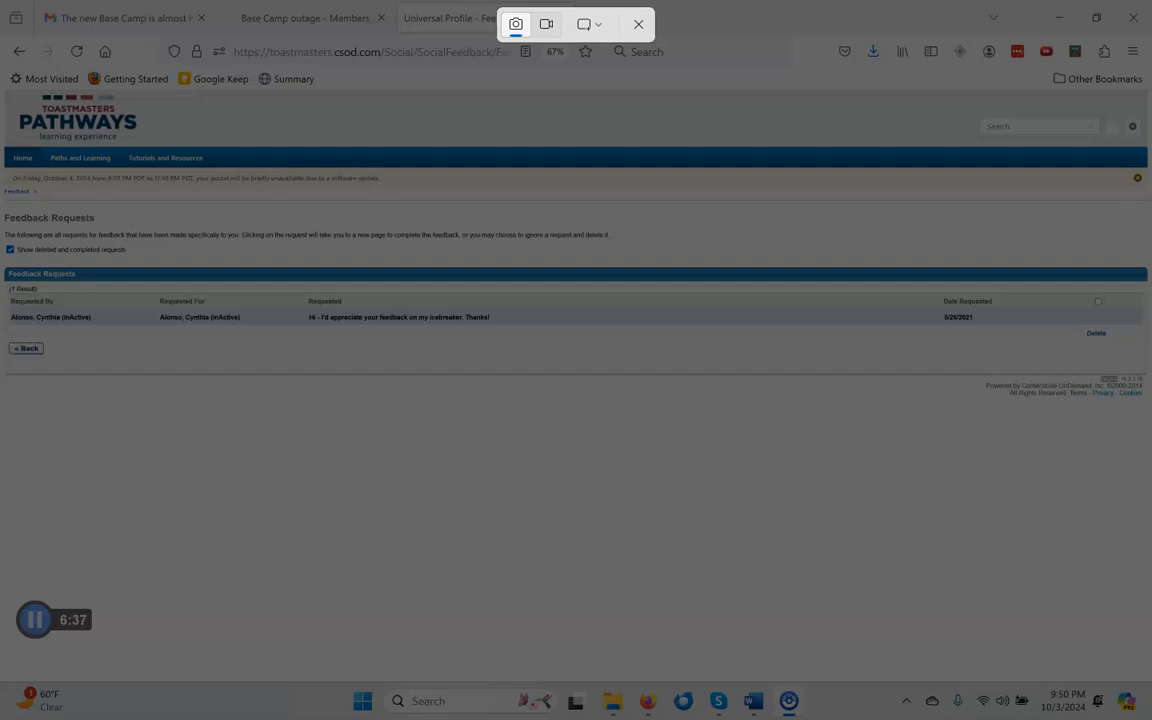
pyautogui.click(639, 24)
pyautogui.click(455, 703)
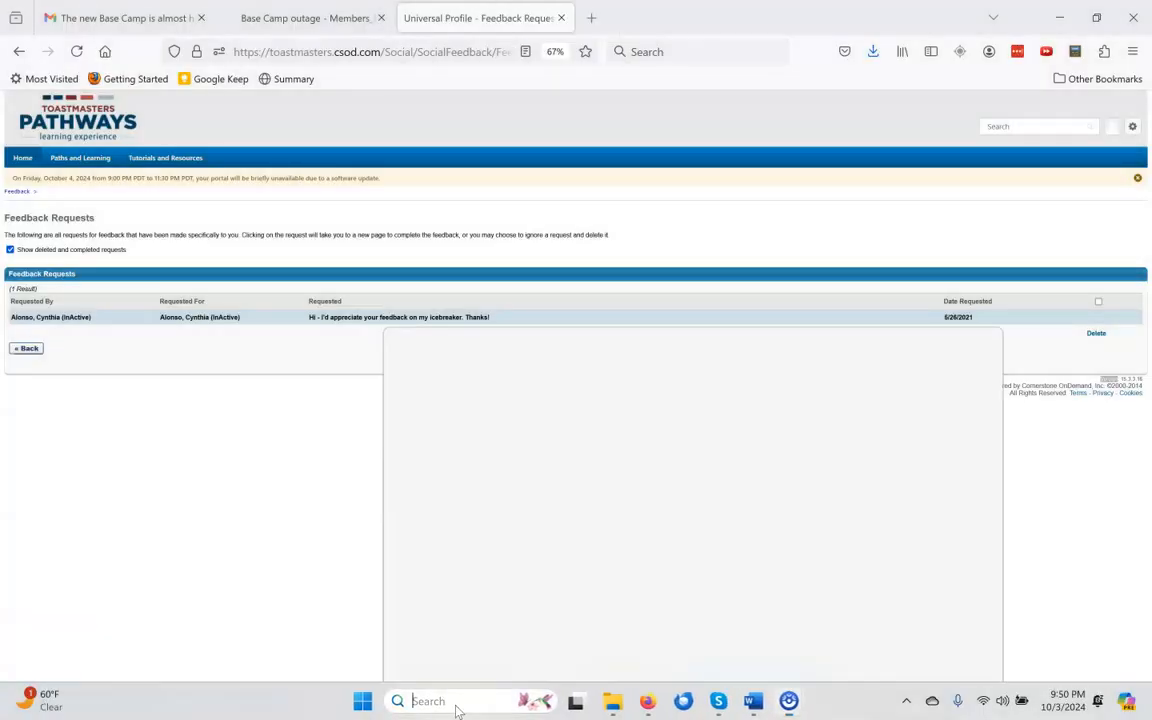
pyautogui.write('sni')
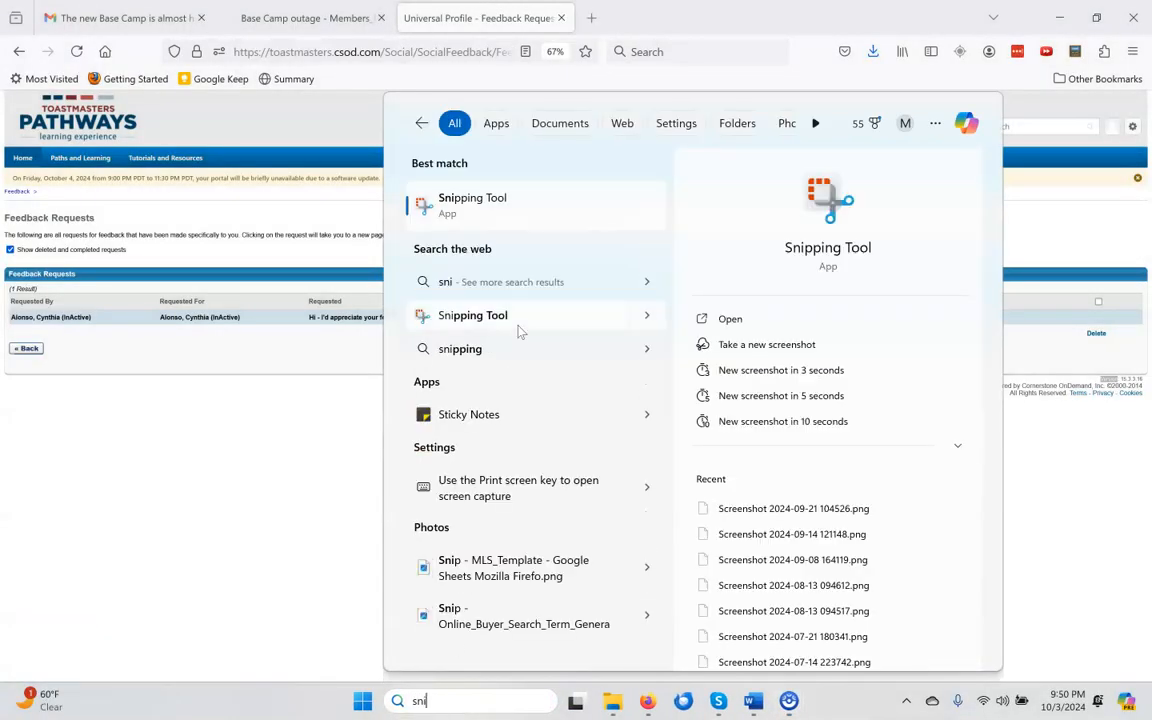
pyautogui.click(493, 203)
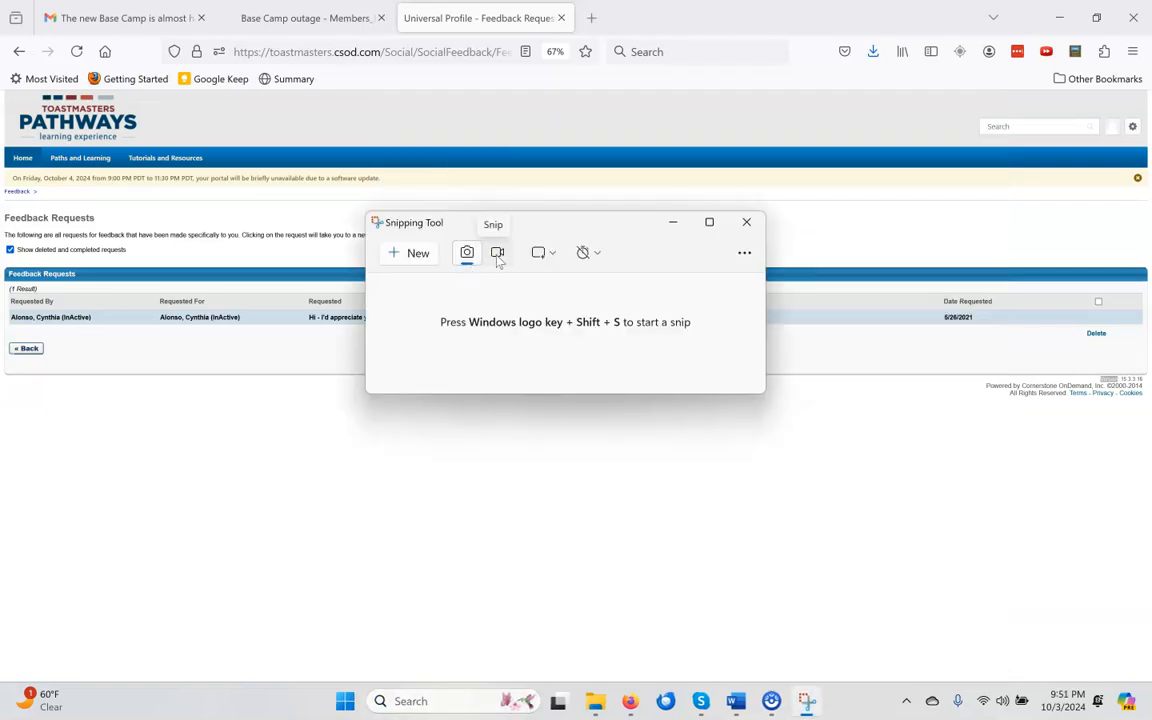
# Step: Capture a snip of the full Feedback Requests table and copy it
pyautogui.click(413, 258)
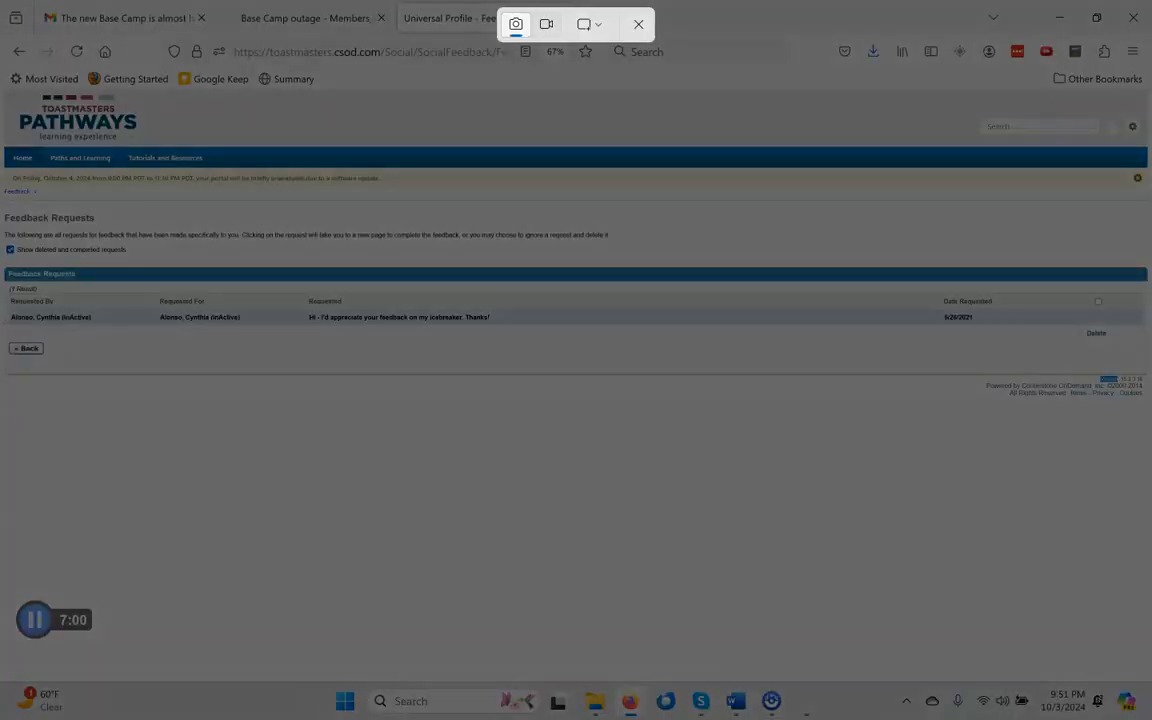
pyautogui.moveTo(15, 263); pyautogui.dragTo(1149, 357)
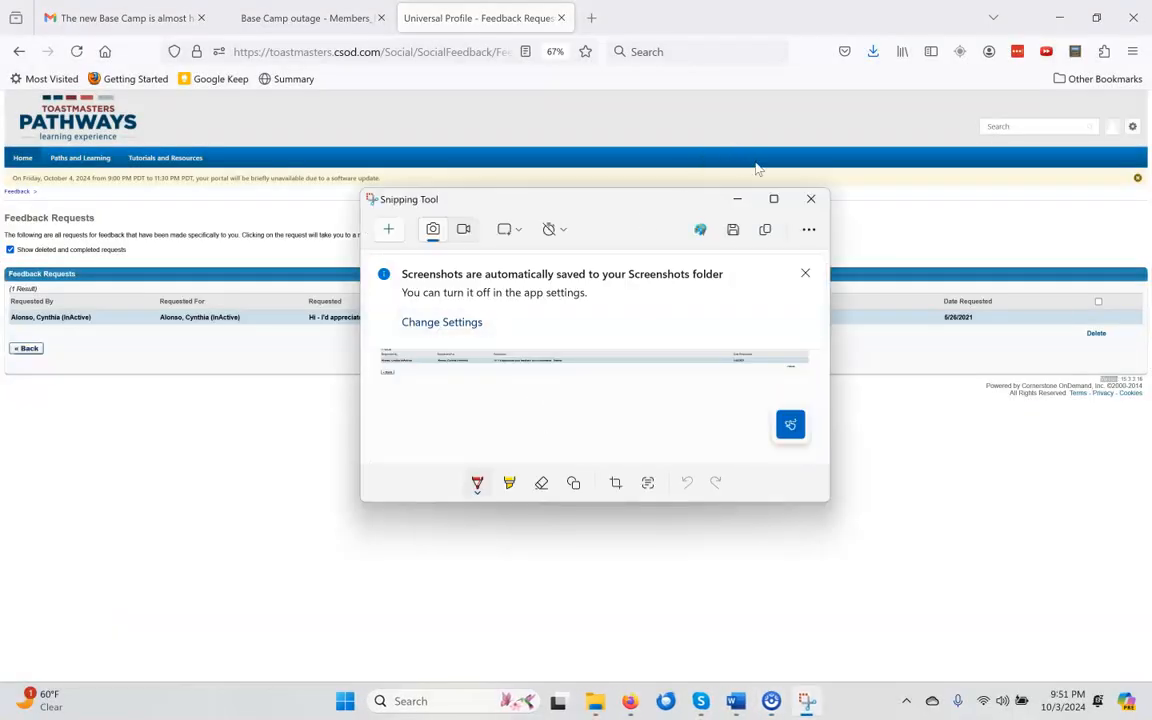
pyautogui.click(771, 234)
# Step: Open My_Feedback.docx from the Basecamp_Backup folder in Word, paste the Feedback Requests snip, and select the picture
pyautogui.click(533, 535)
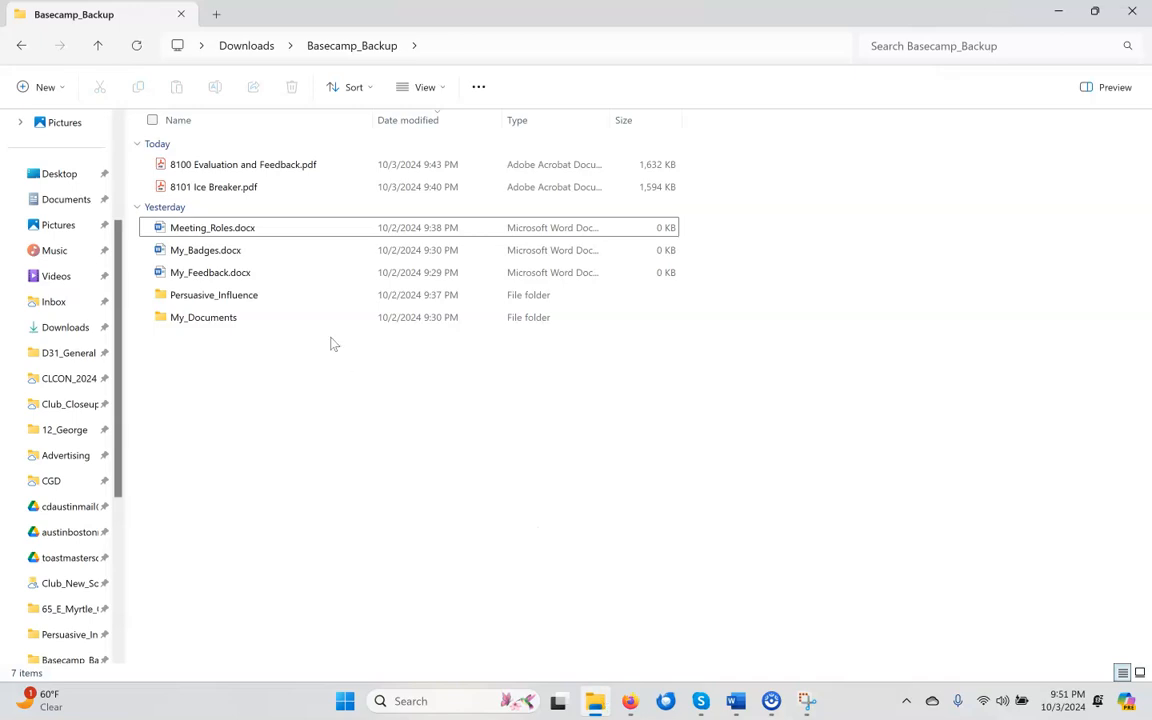
pyautogui.doubleClick(204, 276)
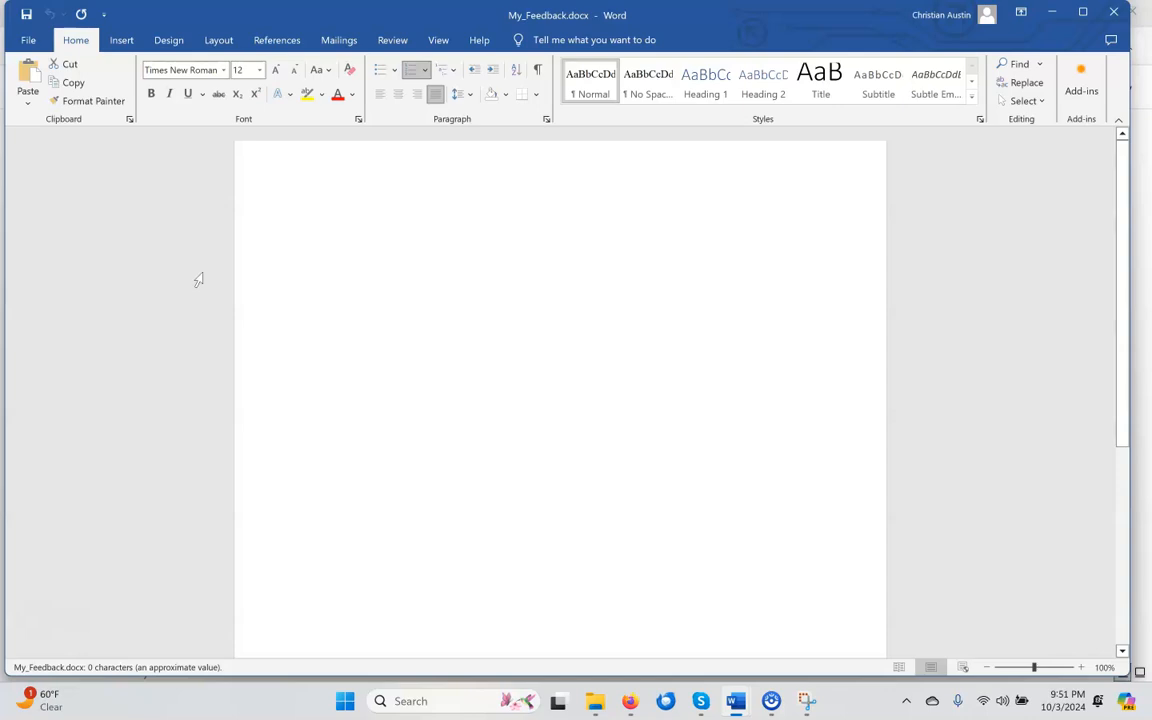
pyautogui.hotkey('ctrl', 'v')
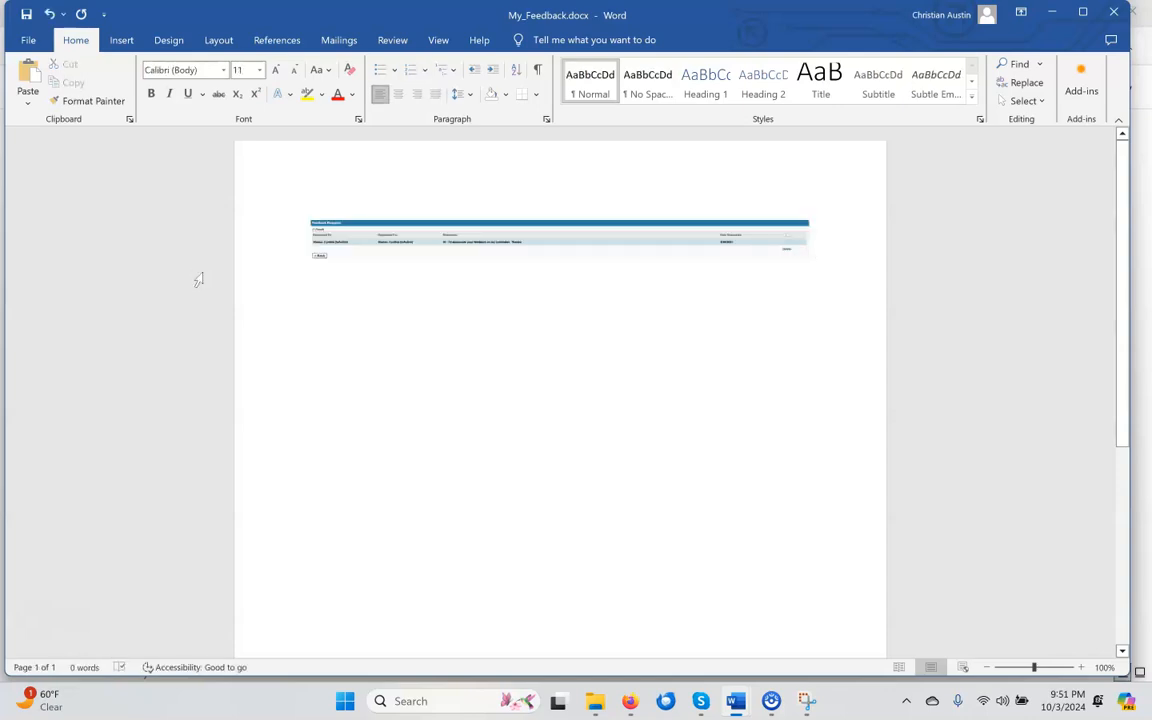
pyautogui.click(349, 248)
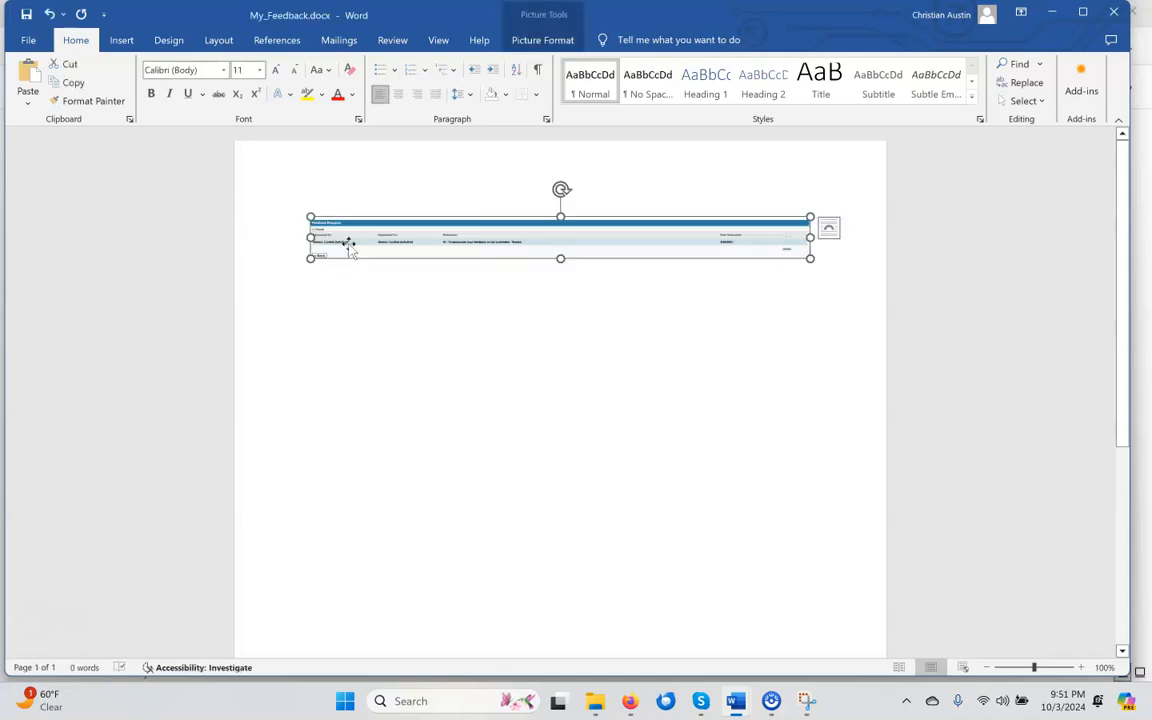
pyautogui.rightClick(687, 287)
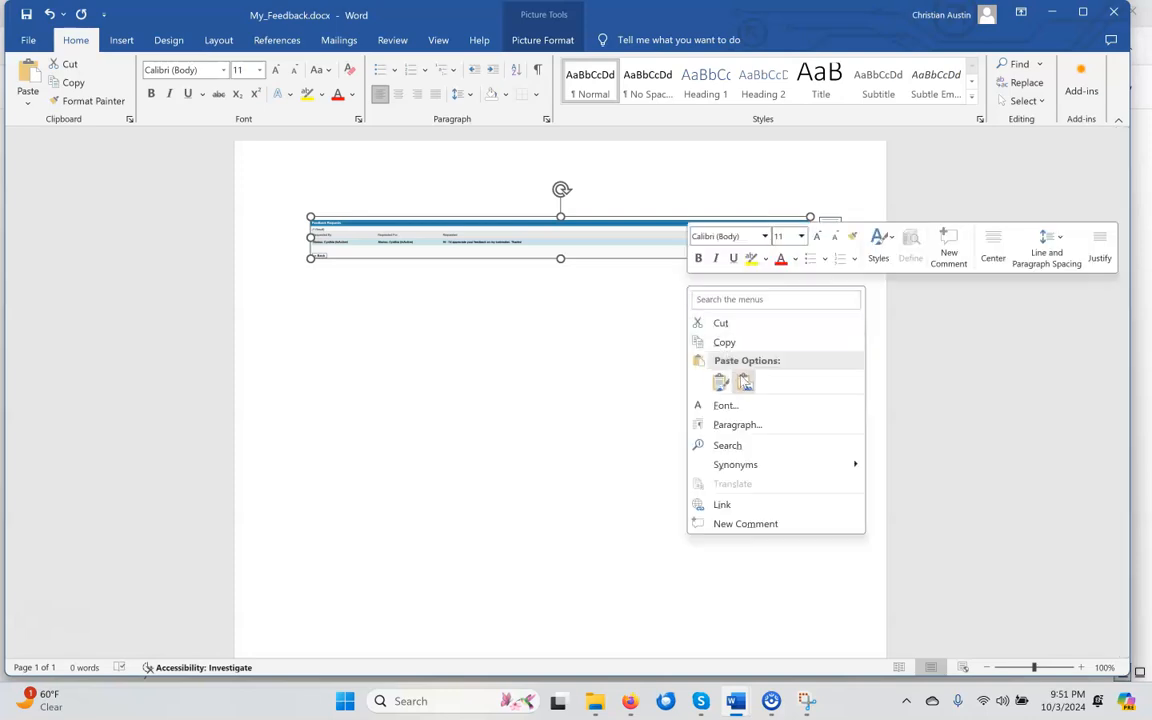
pyautogui.click(721, 386)
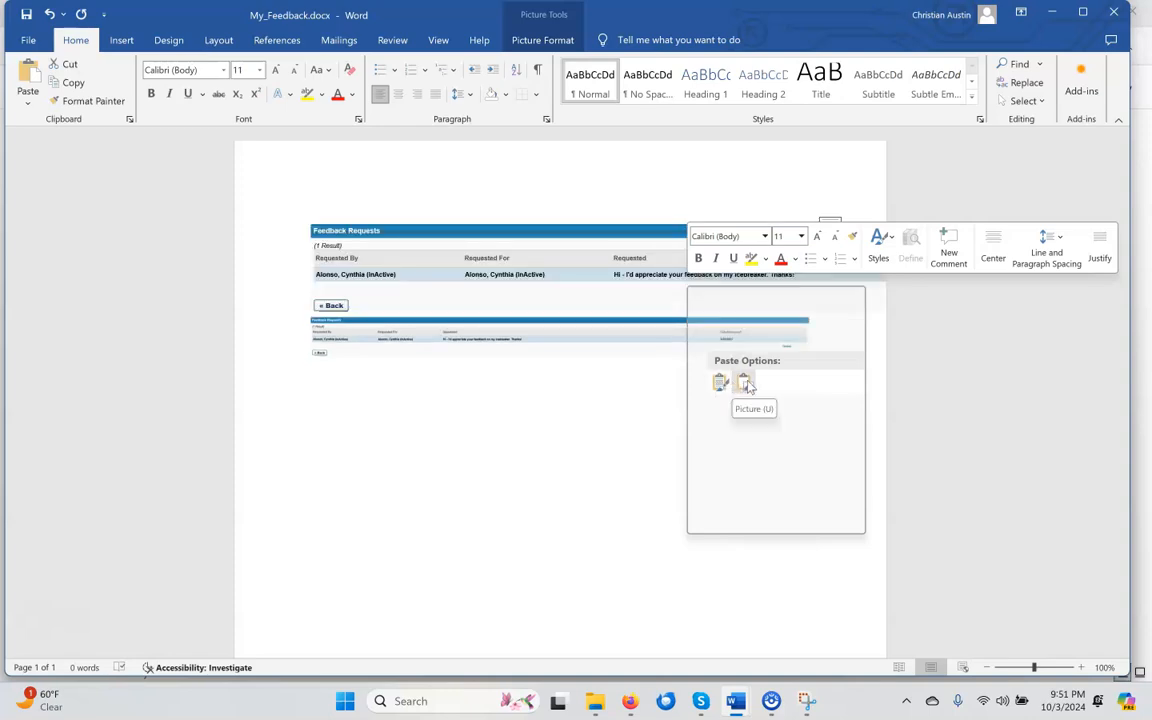
pyautogui.click(746, 384)
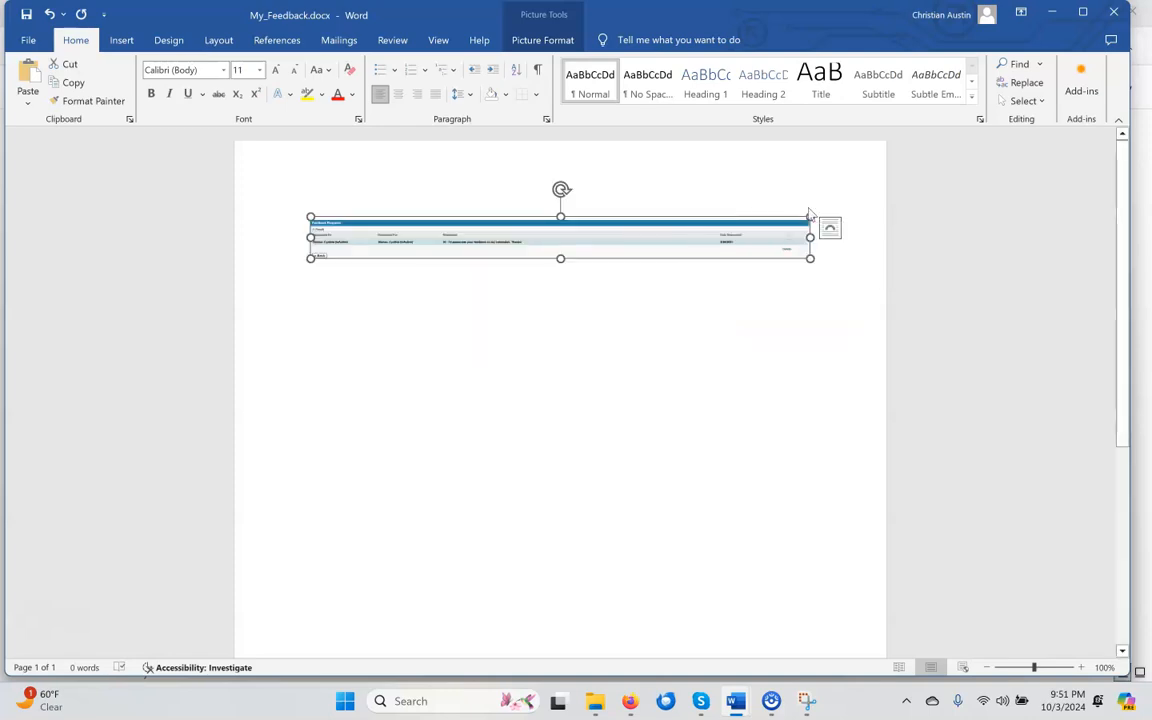
# Step: Enlarge the pasted Feedback Requests picture proportionally so it extends slightly into the page's right margin
pyautogui.moveTo(812, 259); pyautogui.dragTo(854, 262)
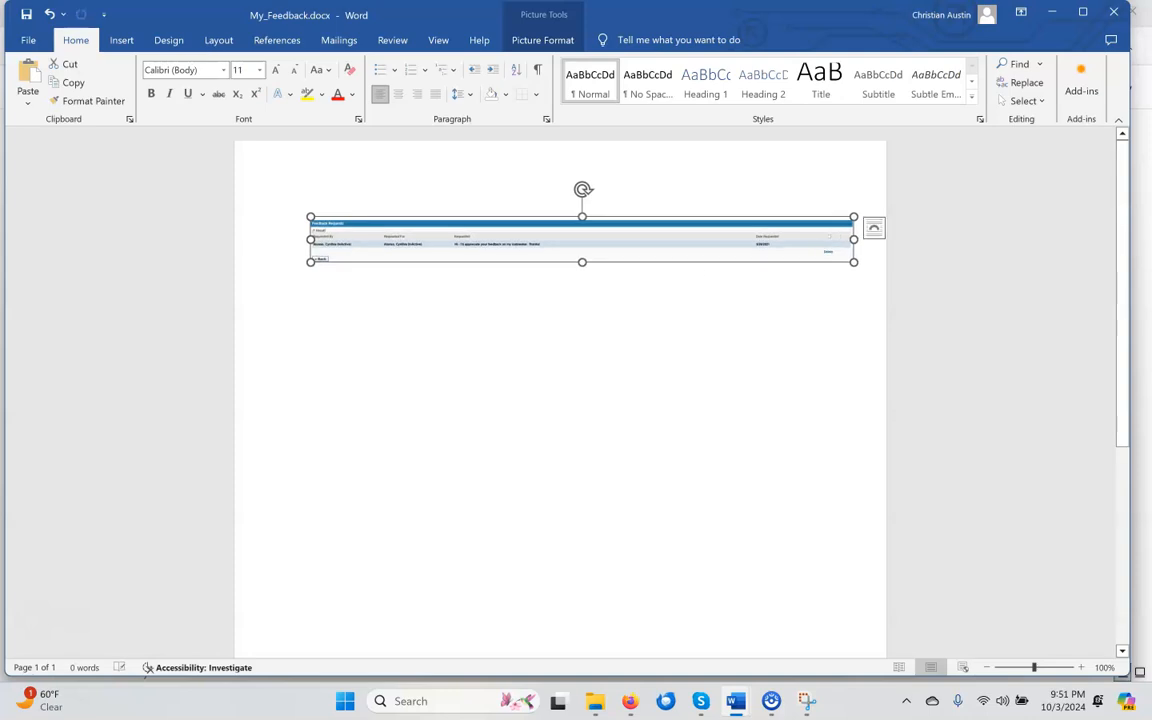
pyautogui.click(1079, 667)
pyautogui.click(1079, 667)
pyautogui.click(1079, 667)
pyautogui.click(1079, 667)
pyautogui.click(1079, 667)
pyautogui.click(1079, 667)
pyautogui.click(1079, 667)
pyautogui.click(1079, 667)
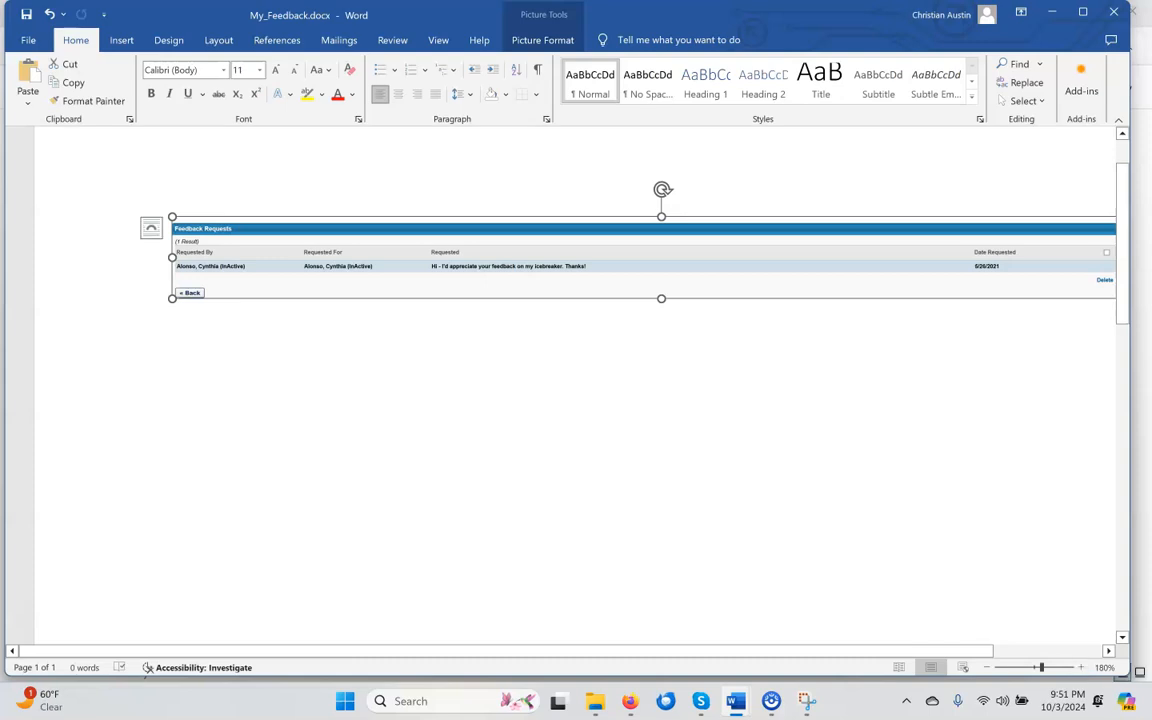
pyautogui.moveTo(172, 298)
pyautogui.mouseDown()
pyautogui.moveTo(172, 309)
pyautogui.moveTo(174, 299)
pyautogui.mouseUp()
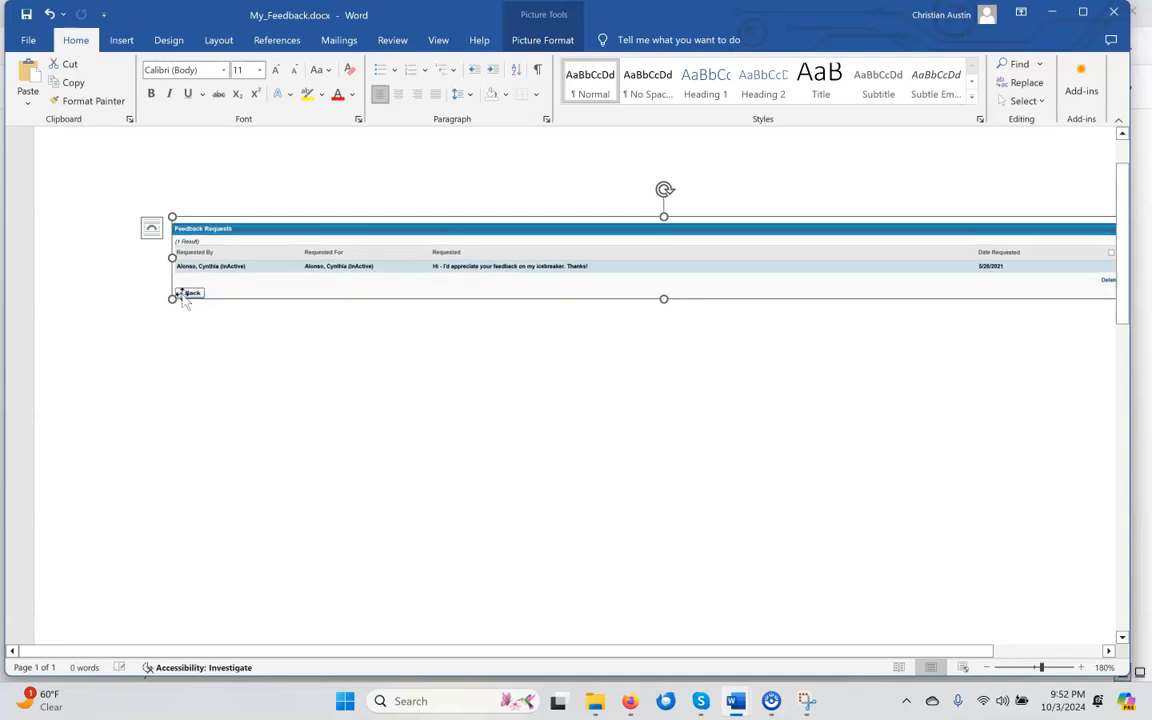
# Step: Save My_Feedback.docx with the enlarged picture and minimize the document window
pyautogui.click(987, 668)
pyautogui.click(987, 668)
pyautogui.click(987, 668)
pyautogui.click(987, 668)
pyautogui.click(987, 668)
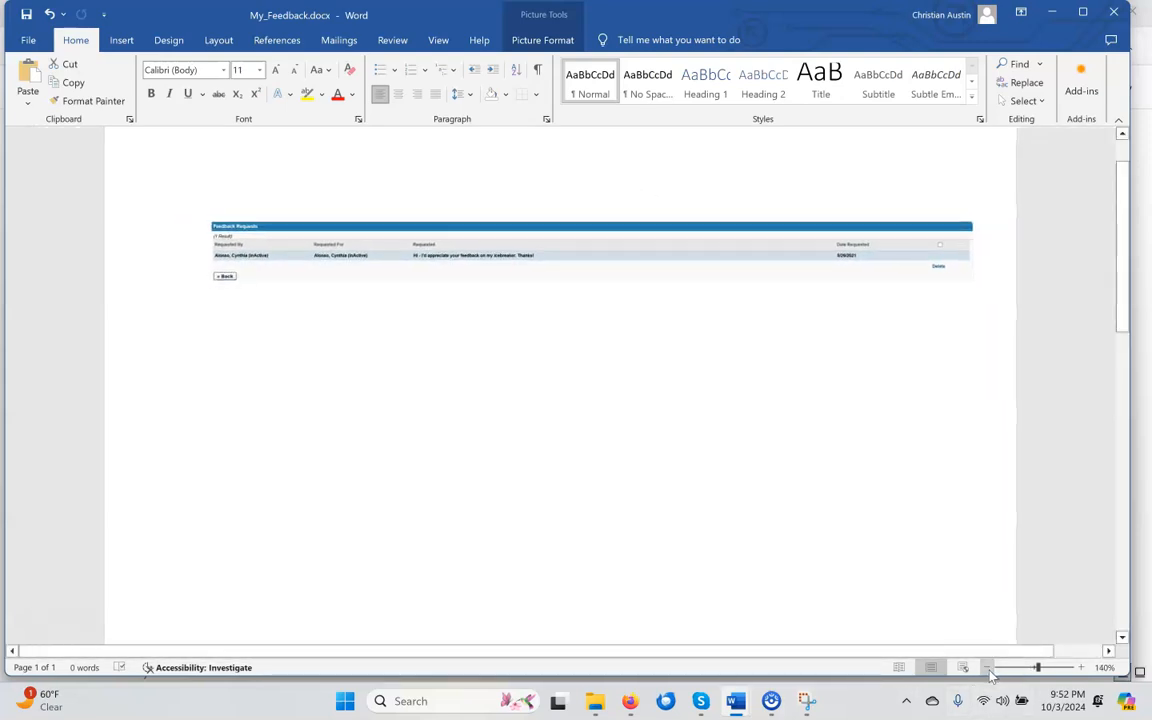
pyautogui.click(987, 668)
pyautogui.click(987, 668)
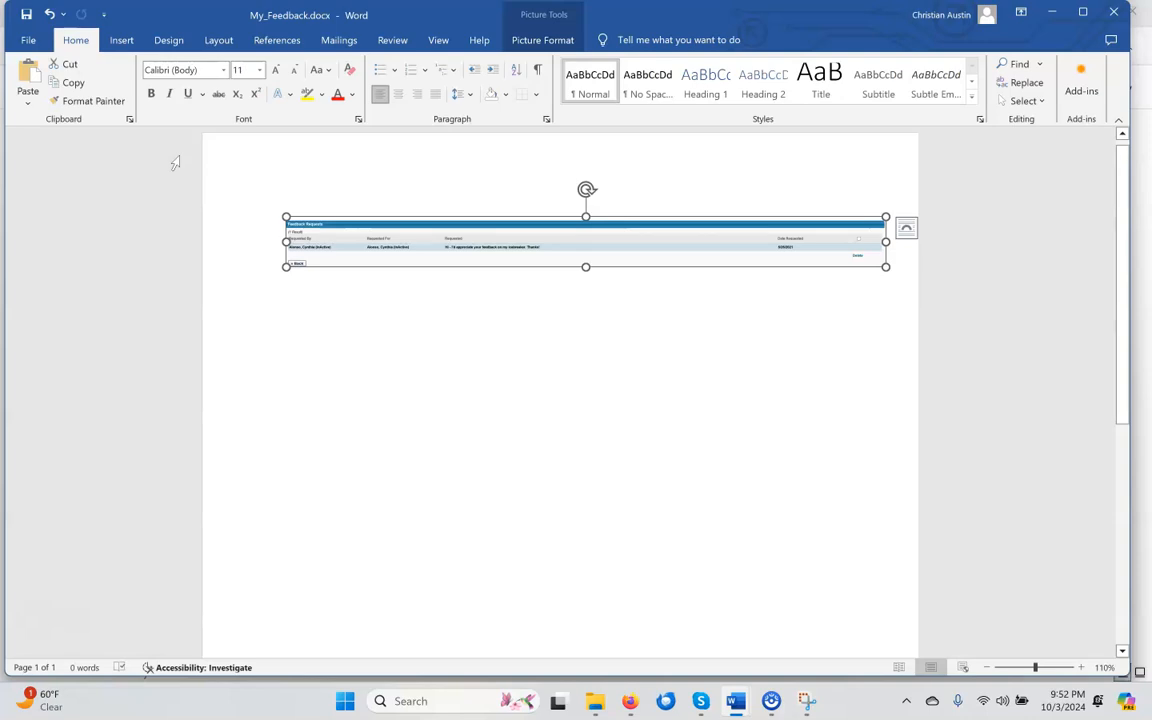
pyautogui.click(27, 14)
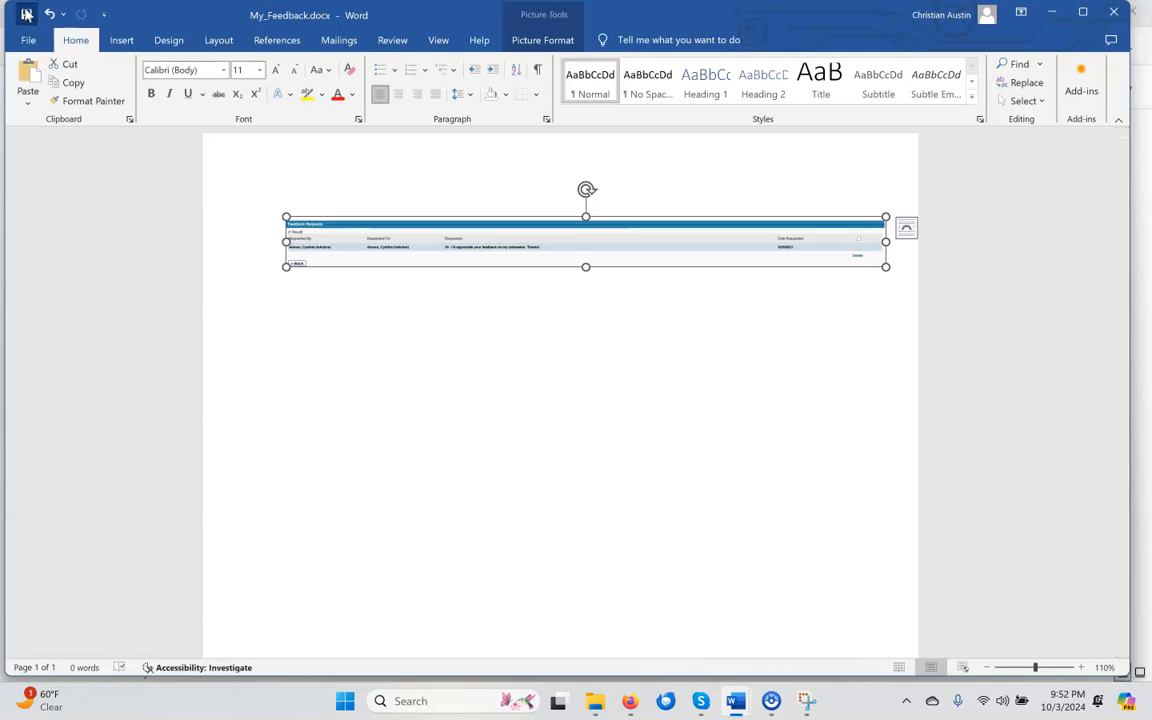
pyautogui.click(1055, 15)
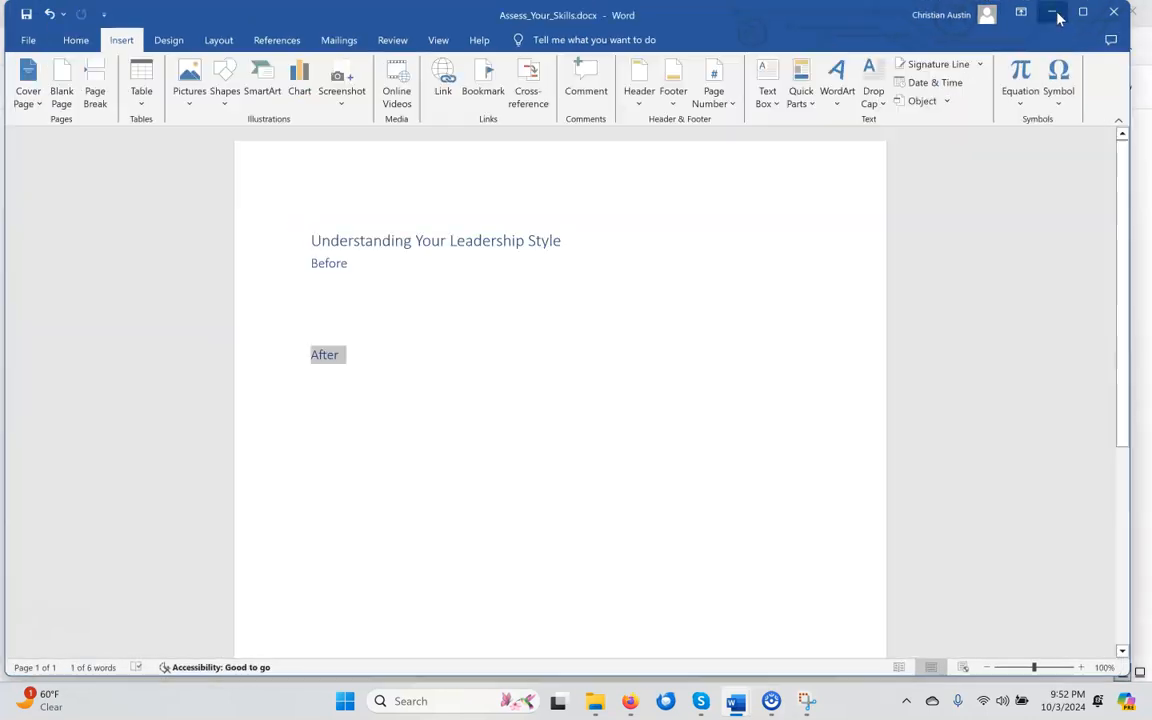
# Step: Minimize the Word and Basecamp_Backup folder windows, return to the Base Camp home page in Firefox, and open My Documents' Level 1 folder
pyautogui.click(1053, 15)
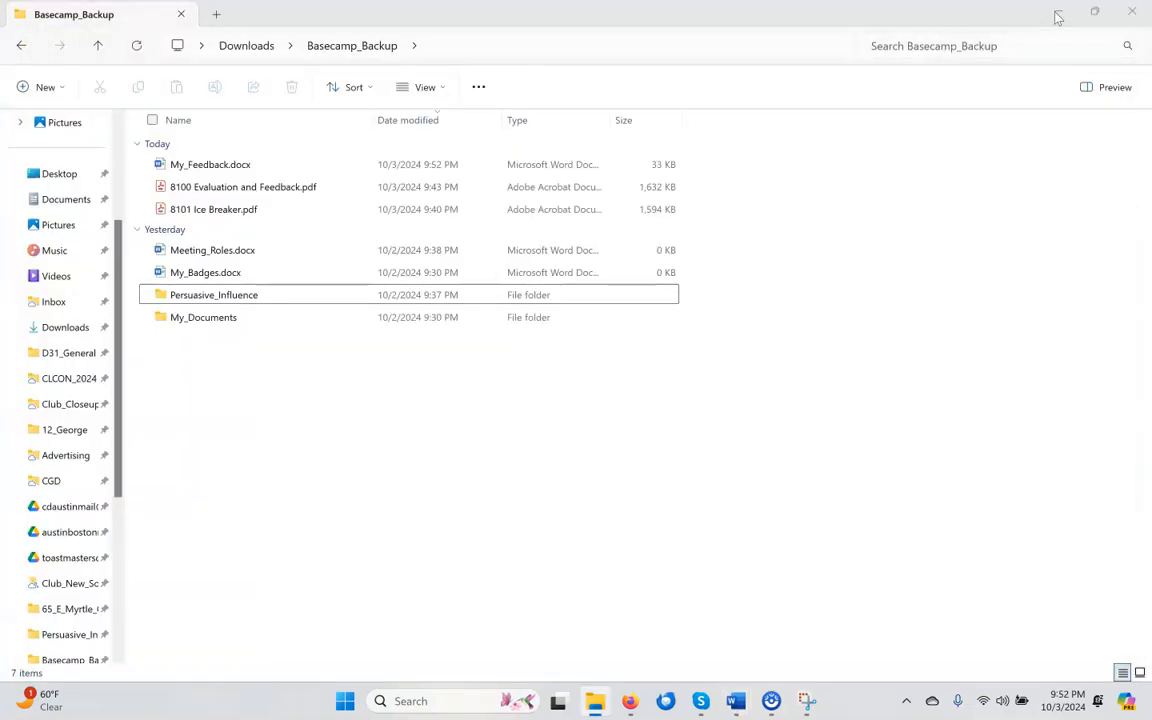
pyautogui.click(1057, 15)
pyautogui.click(290, 18)
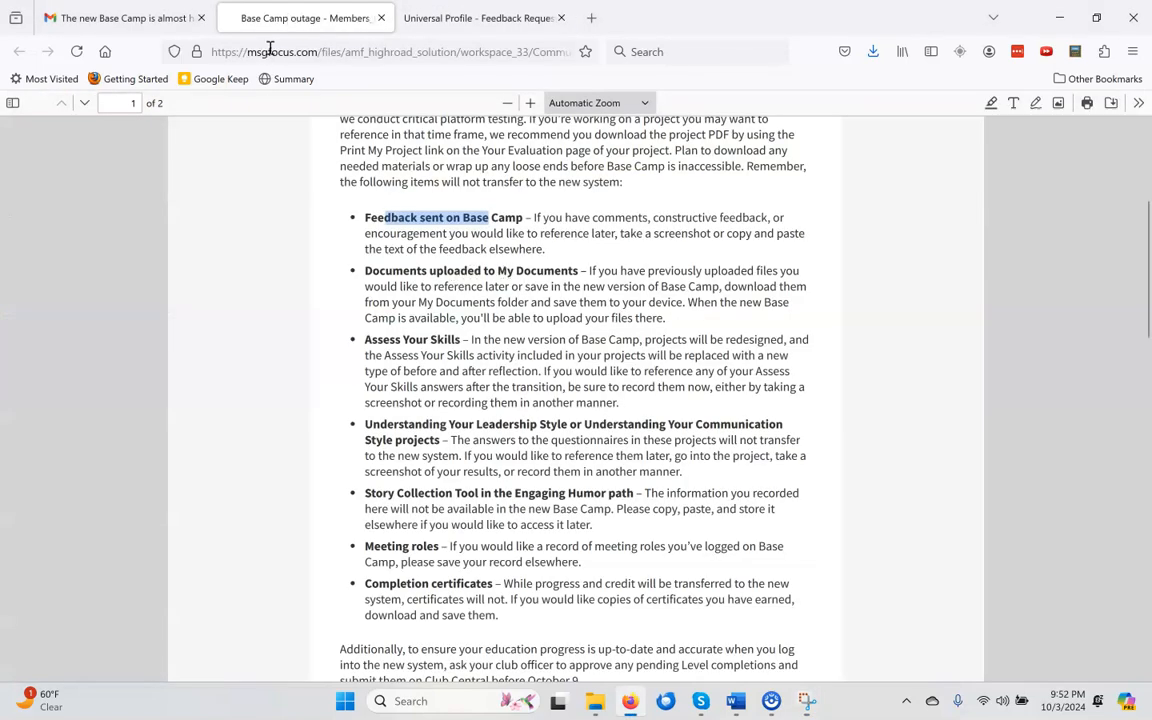
pyautogui.click(455, 18)
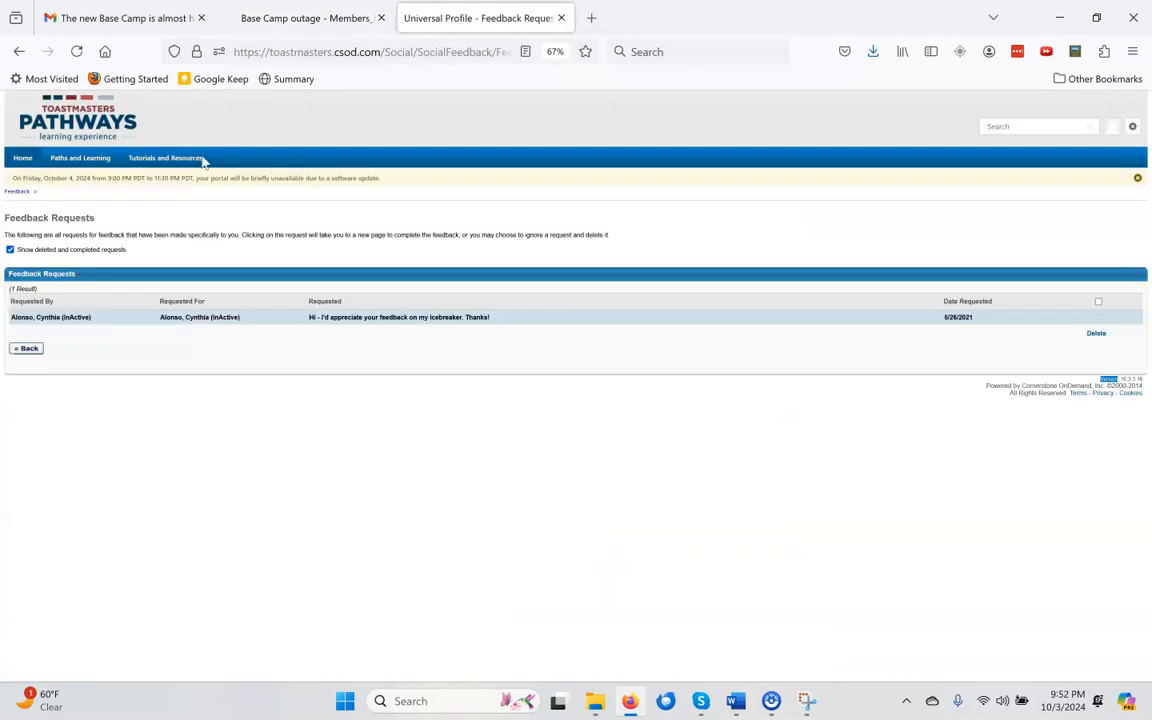
pyautogui.click(22, 162)
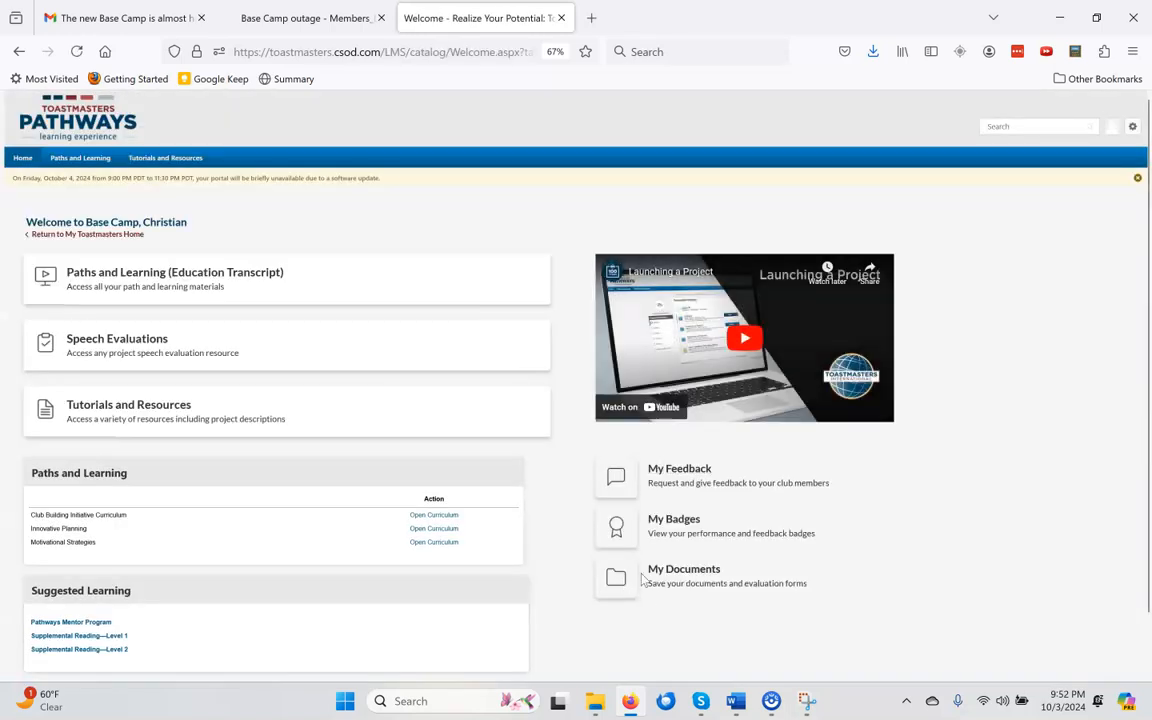
pyautogui.click(668, 572)
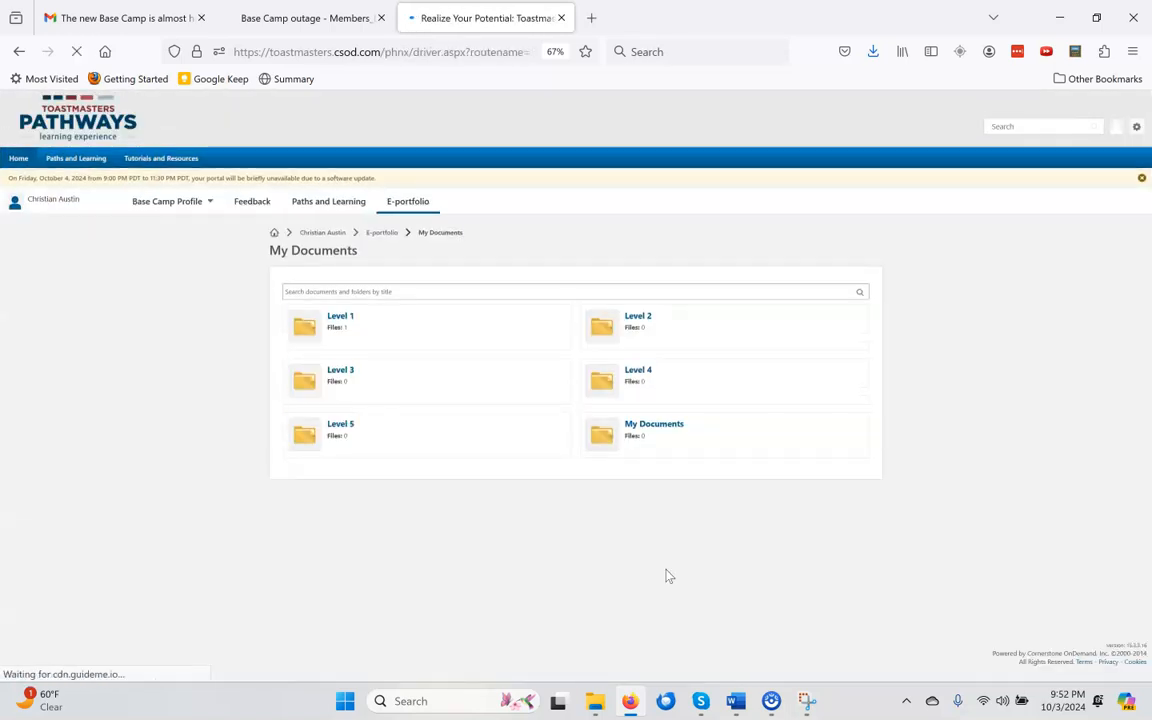
pyautogui.click(341, 320)
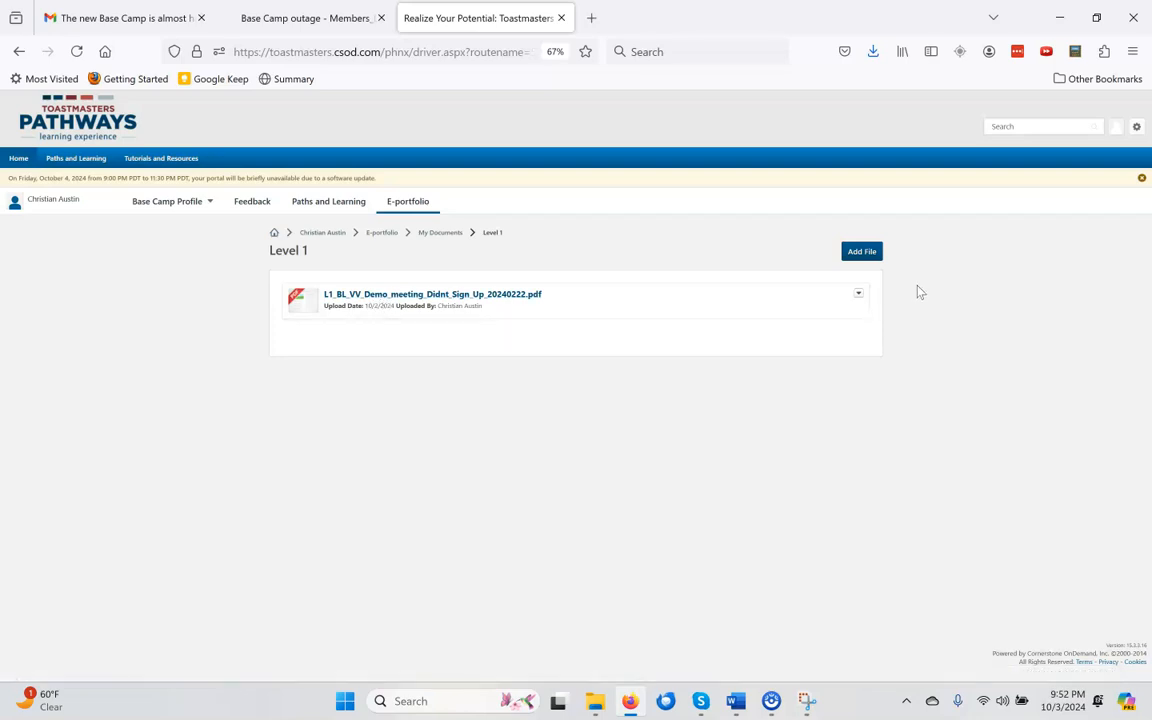
# Step: Open the Vocal Variety evaluation PDF from Level 1 and start saving a copy into the My_Documents folder of Basecamp_Backup
pyautogui.click(858, 295)
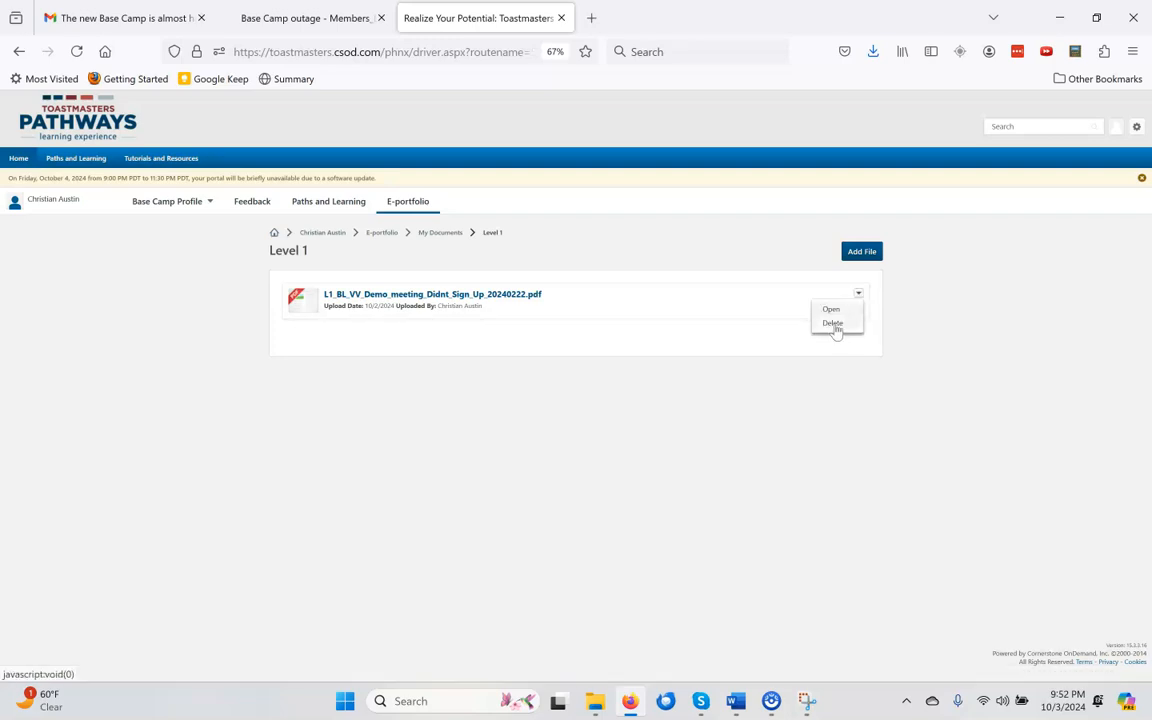
pyautogui.click(833, 312)
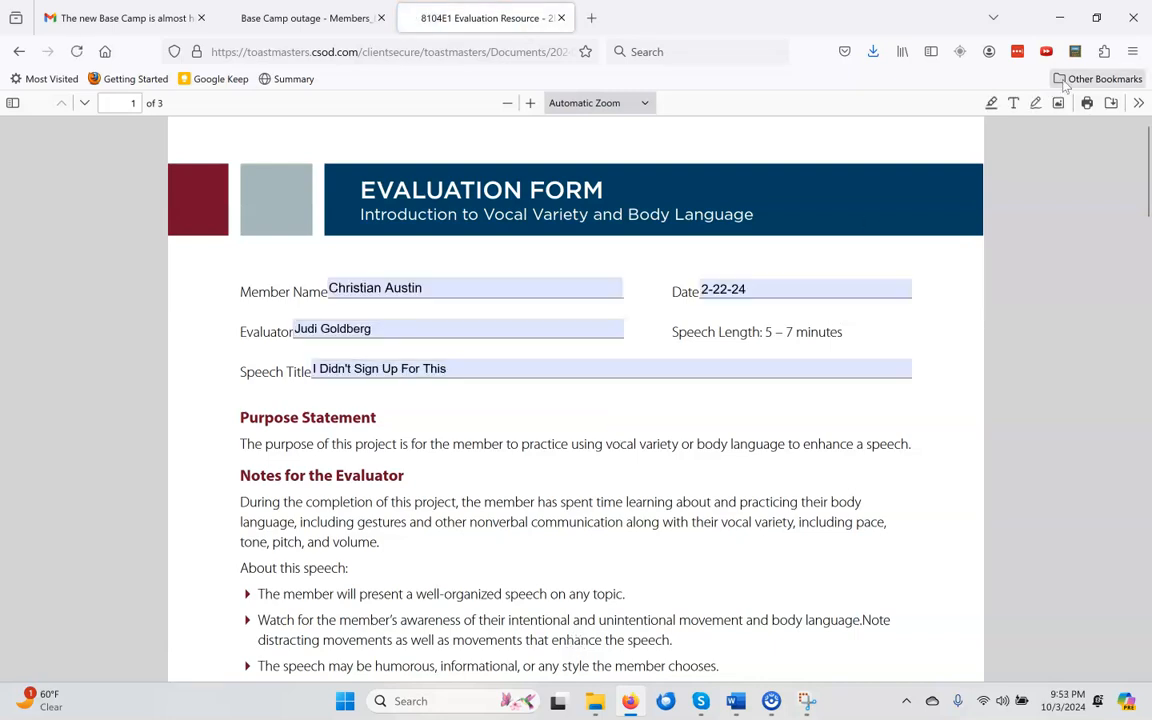
pyautogui.click(1112, 105)
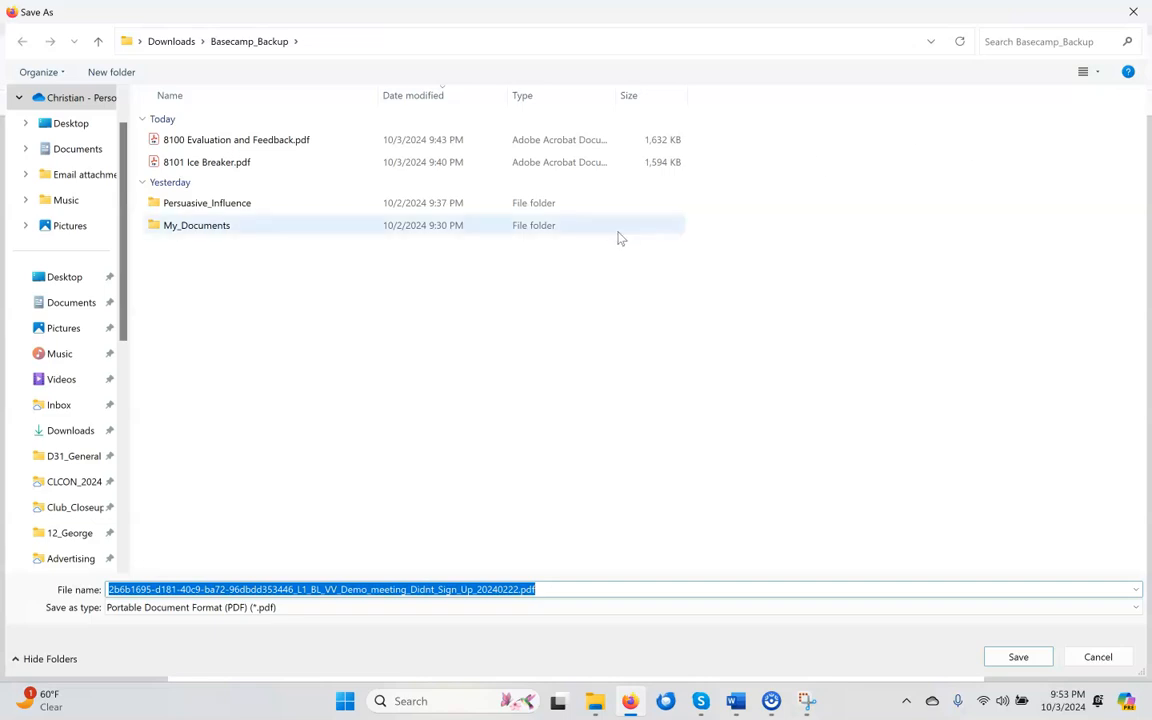
pyautogui.click(199, 237)
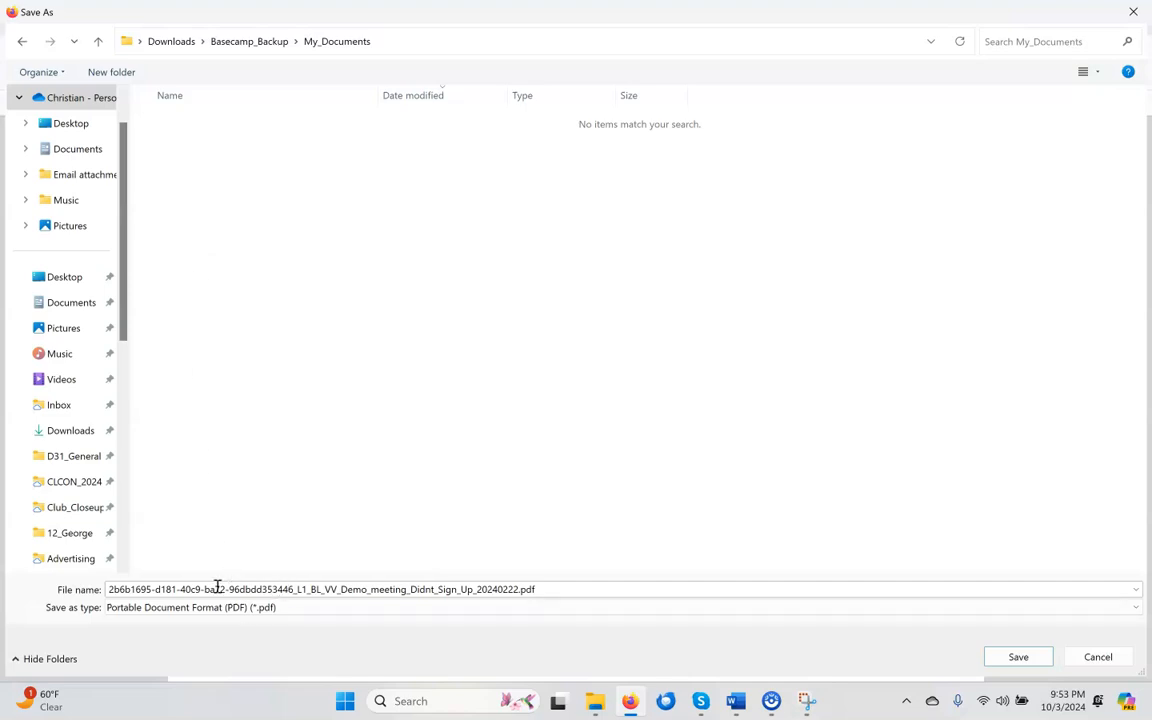
# Step: Remove the identifier prefix from the file name and save the PDF as L1_BL_VV_Demo_meeting_Didnt_Sign_Up_20240222.pdf
pyautogui.click(298, 589)
pyautogui.click(298, 589)
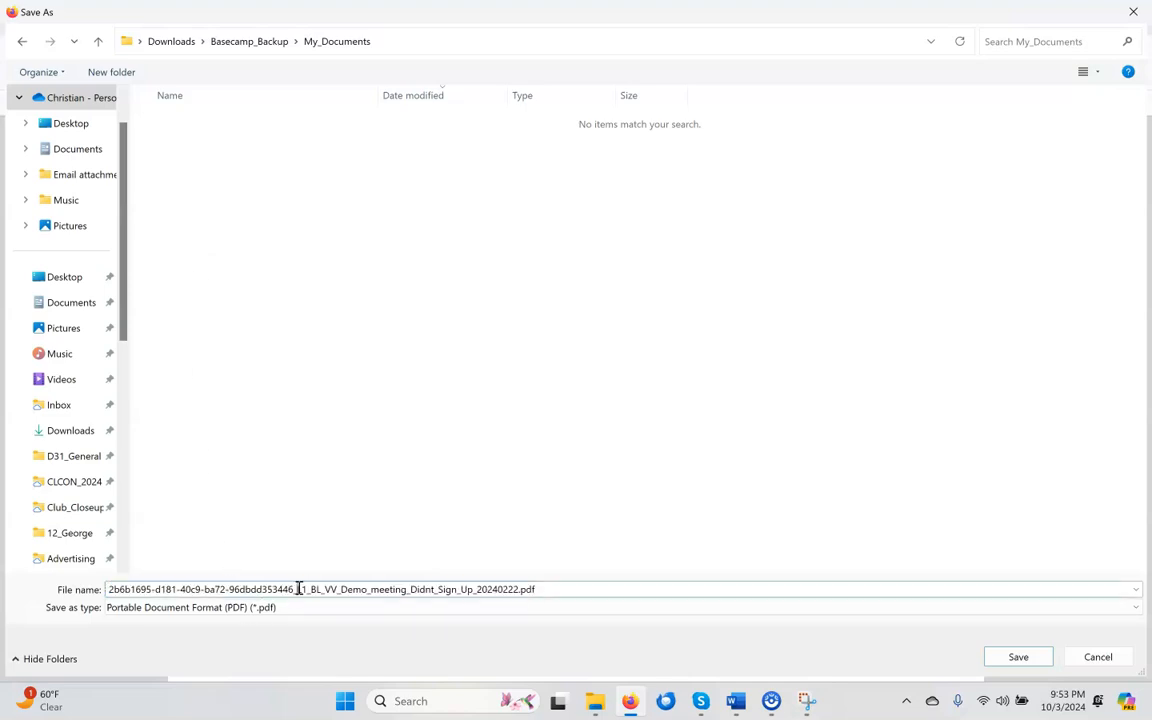
pyautogui.press('BackSpace')
pyautogui.press('BackSpace')
pyautogui.press('BackSpace')
pyautogui.press('BackSpace')
pyautogui.press('BackSpace')
pyautogui.press('BackSpace')
pyautogui.press('BackSpace')
pyautogui.press('BackSpace')
pyautogui.press('BackSpace')
pyautogui.press('BackSpace')
pyautogui.press('BackSpace')
pyautogui.press('BackSpace')
pyautogui.press('BackSpace')
pyautogui.press('BackSpace')
pyautogui.press('BackSpace')
pyautogui.press('BackSpace')
pyautogui.press('BackSpace')
pyautogui.press('BackSpace')
pyautogui.press('BackSpace')
pyautogui.press('BackSpace')
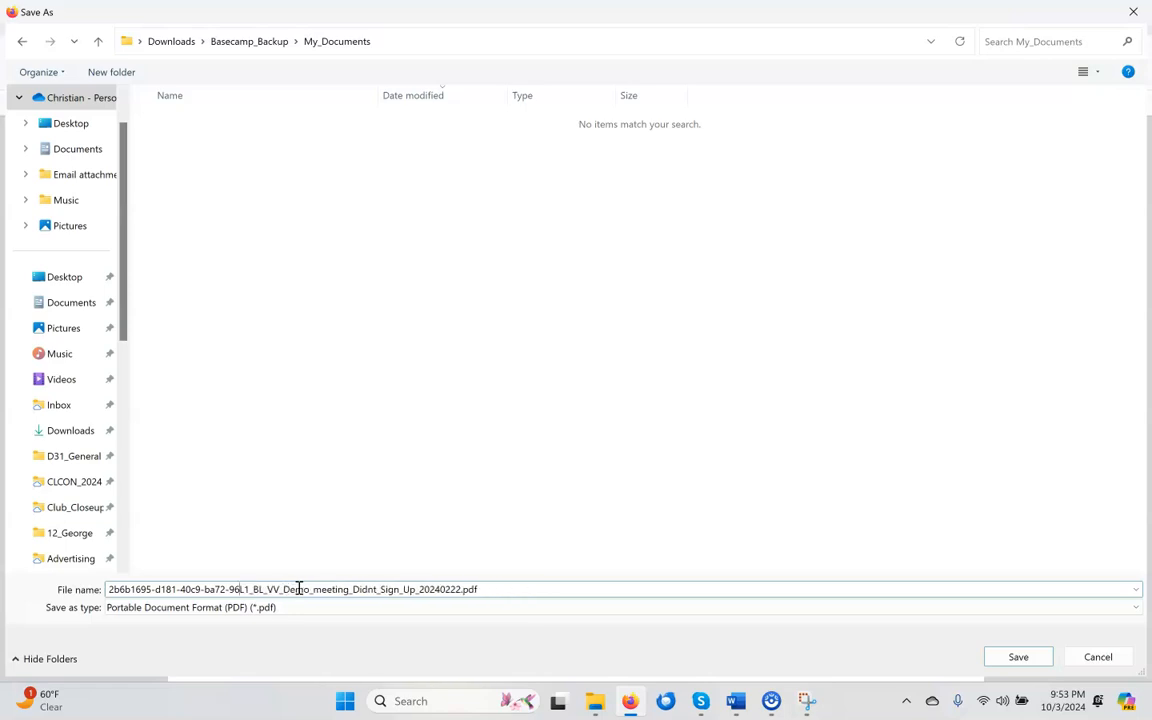
pyautogui.press('BackSpace')
pyautogui.press('BackSpace')
pyautogui.press('BackSpace')
pyautogui.press('BackSpace')
pyautogui.press('BackSpace')
pyautogui.press('BackSpace')
pyautogui.press('BackSpace')
pyautogui.press('BackSpace')
pyautogui.press('BackSpace')
pyautogui.press('BackSpace')
pyautogui.press('BackSpace')
pyautogui.press('BackSpace')
pyautogui.press('BackSpace')
pyautogui.press('BackSpace')
pyautogui.press('BackSpace')
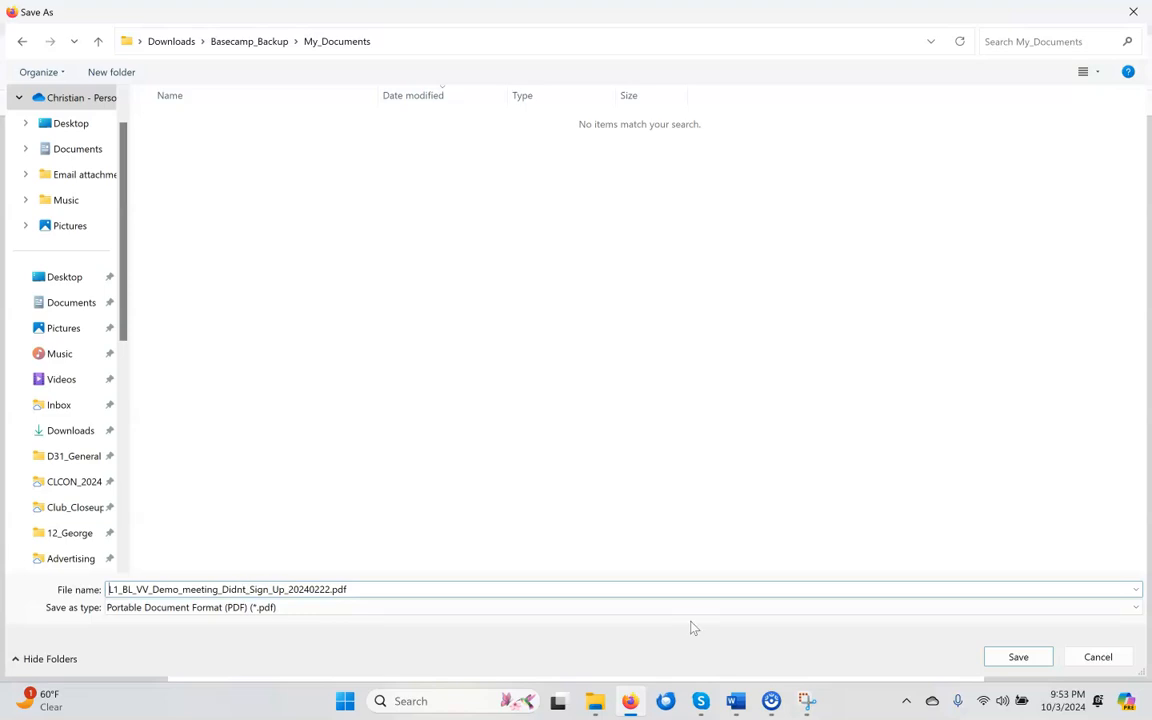
pyautogui.click(1018, 656)
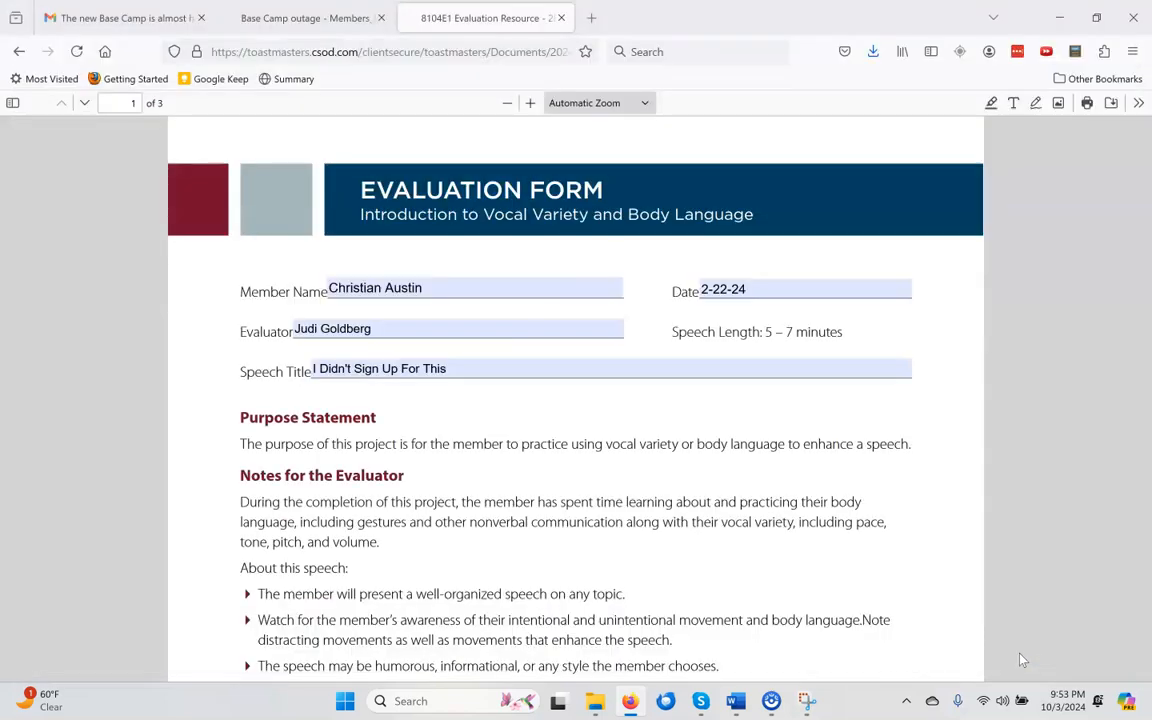
# Step: Check the My_Documents folder inside Basecamp_Backup for the saved evaluation PDF, then minimize the folder window
pyautogui.click(595, 701)
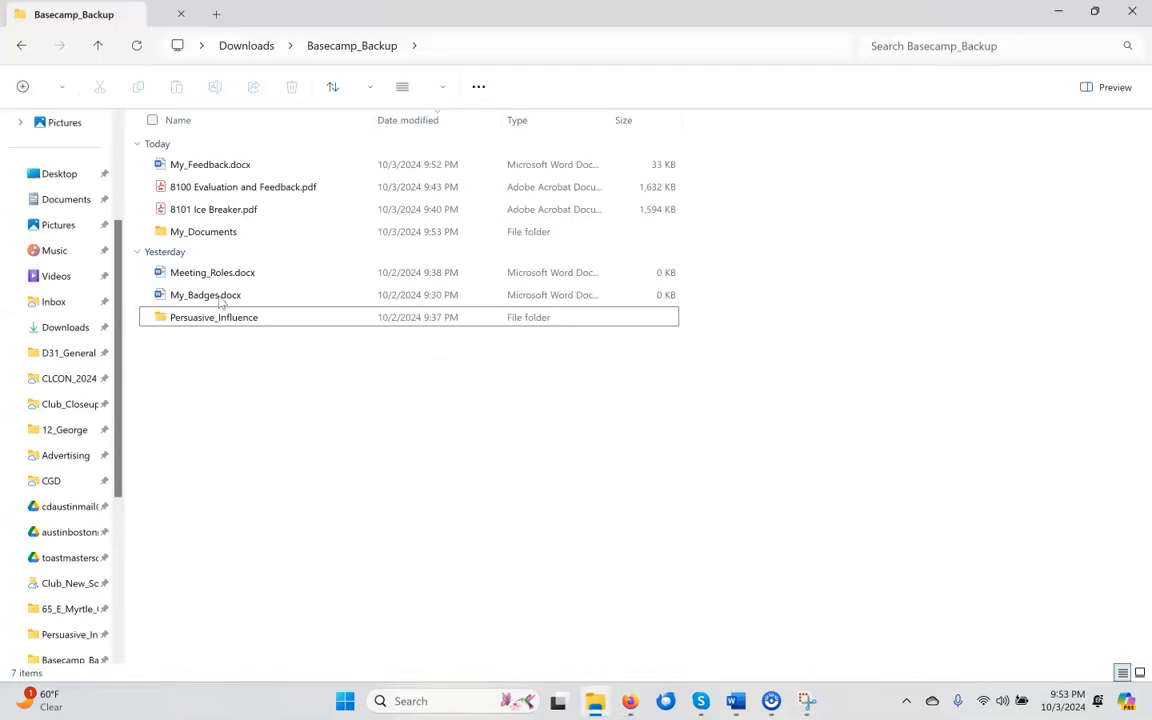
pyautogui.doubleClick(198, 233)
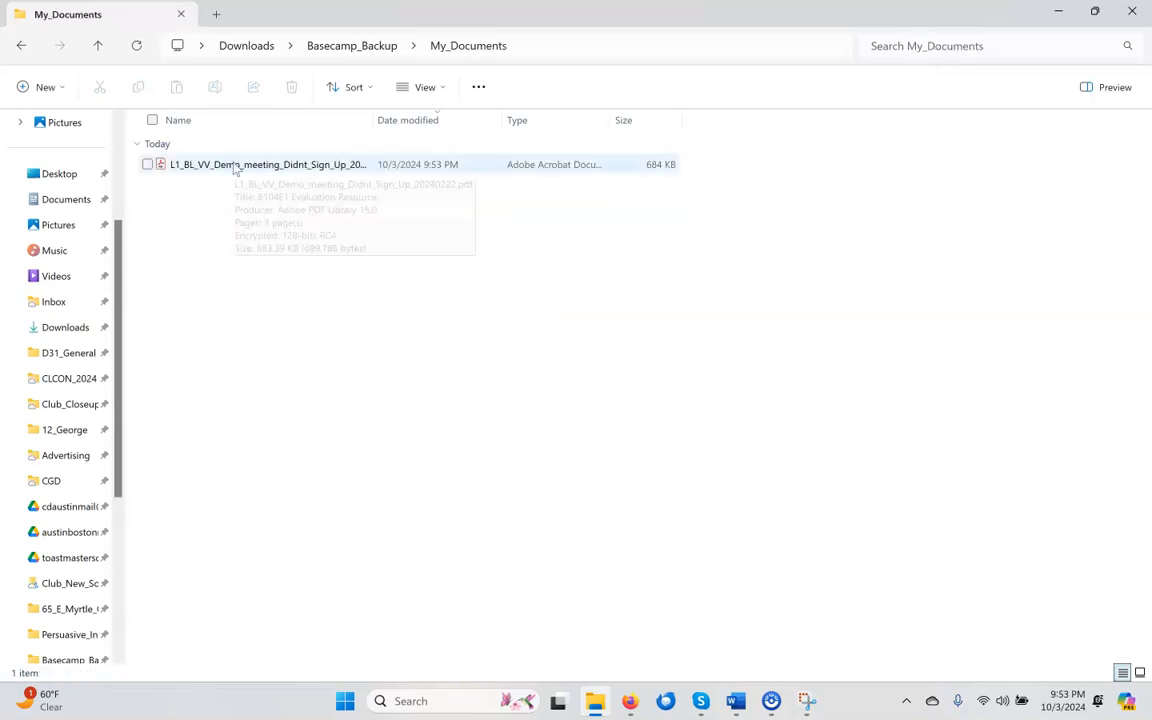
pyautogui.click(1056, 12)
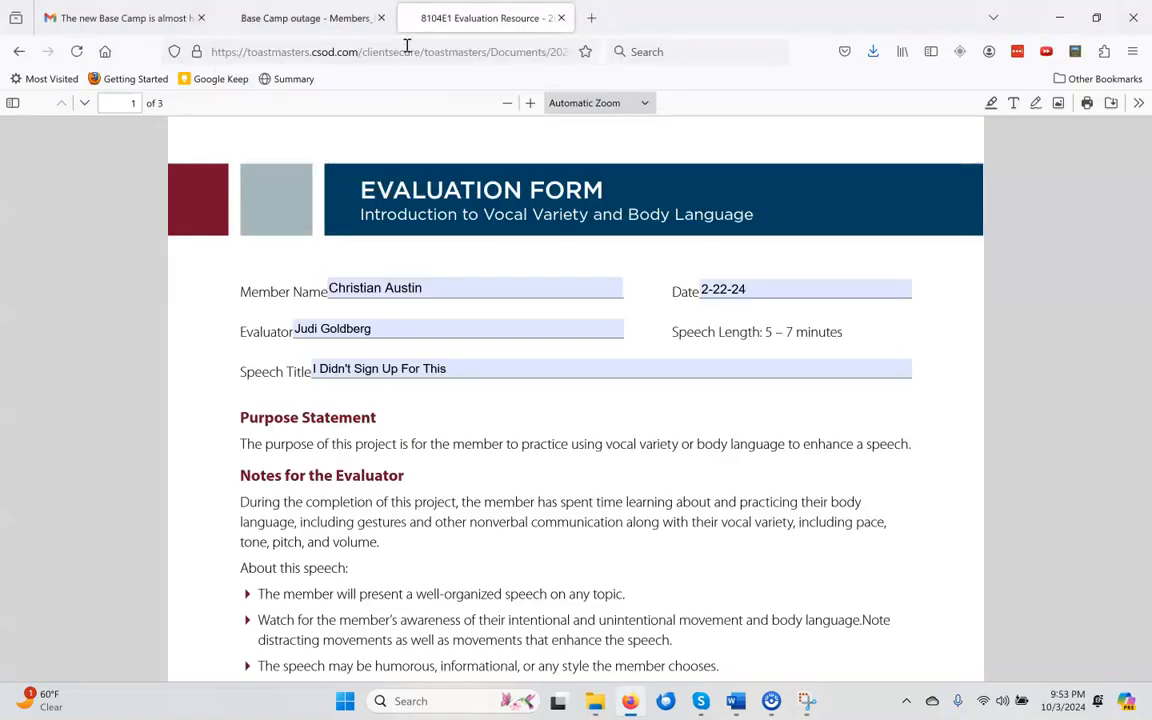
# Step: Go back from the evaluation PDF to the Level 1 folder and review the outage notice's list of items that will not transfer
pyautogui.click(19, 52)
pyautogui.click(321, 17)
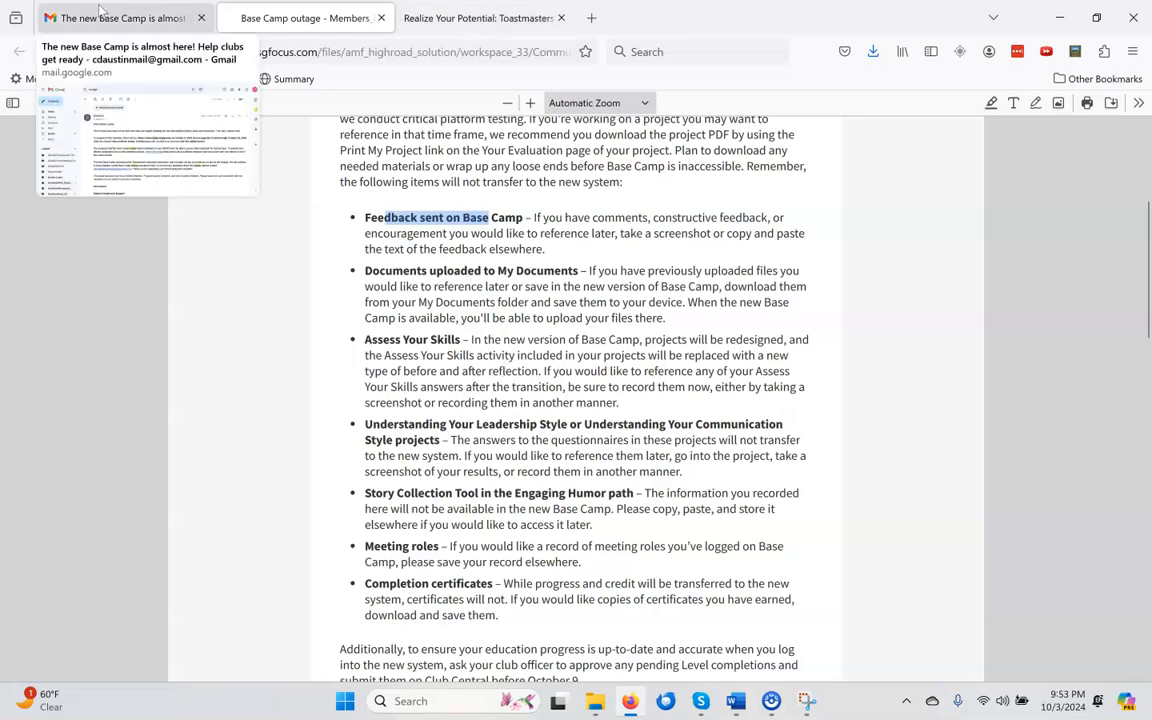
pyautogui.click(422, 12)
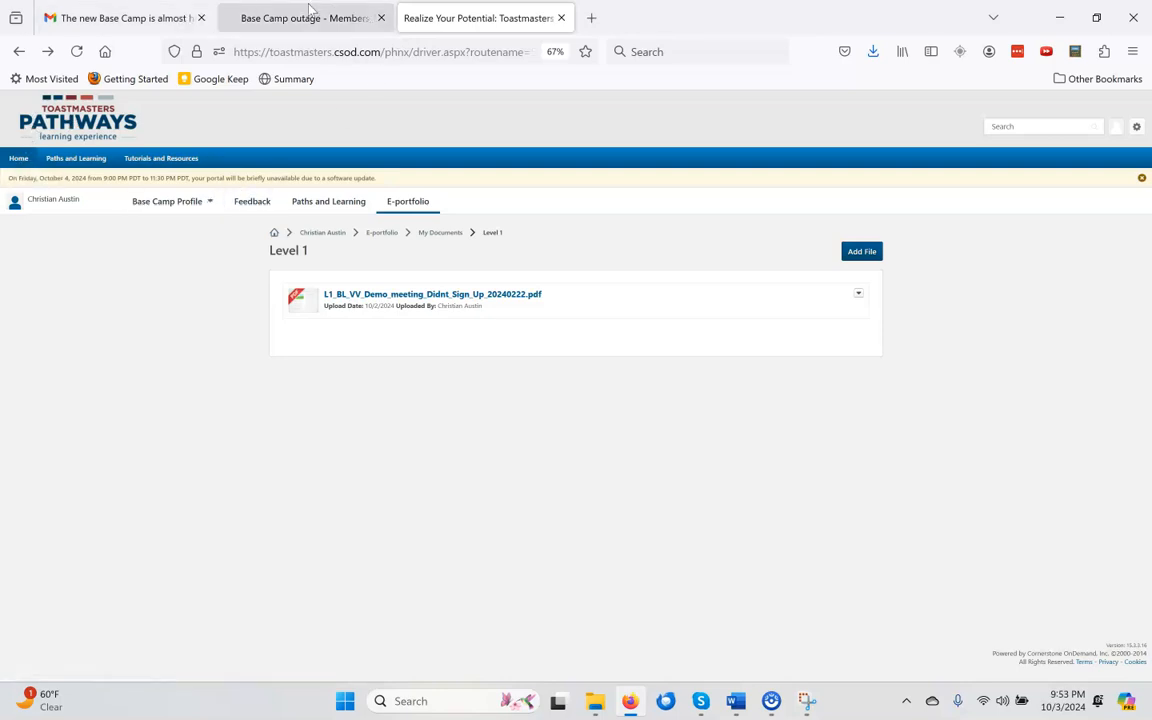
# Step: Open My Badges from the Base Camp home page and capture a snip of the whole badges section
pyautogui.click(19, 160)
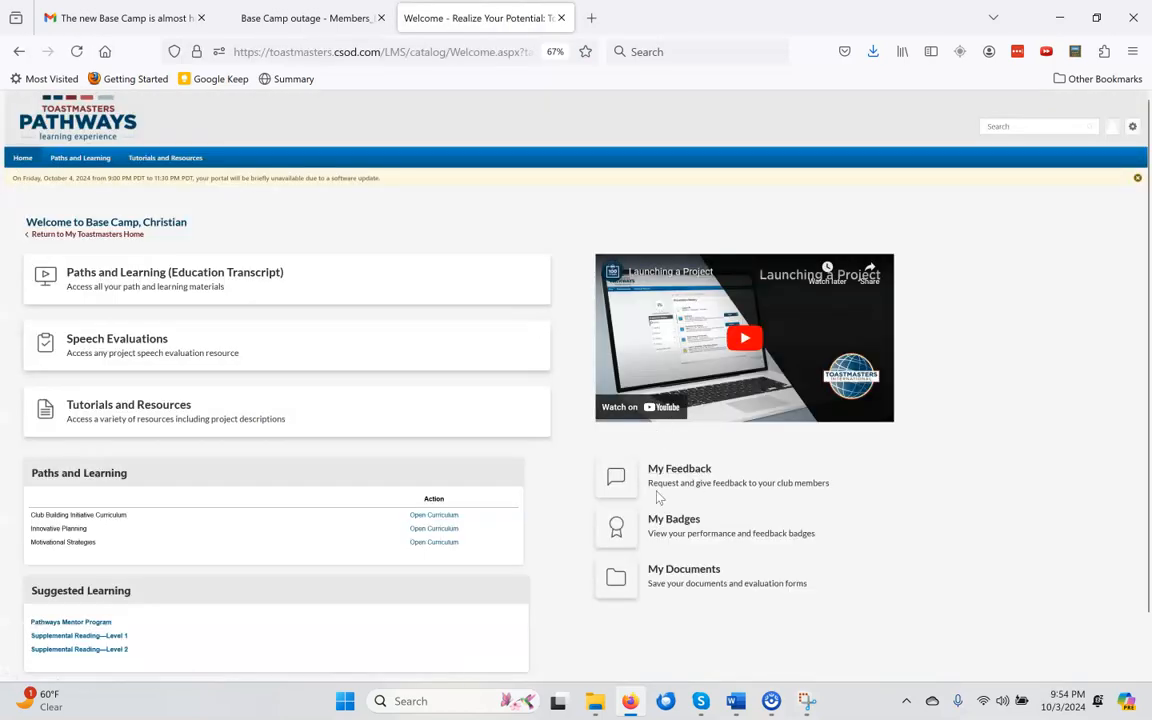
pyautogui.click(288, 22)
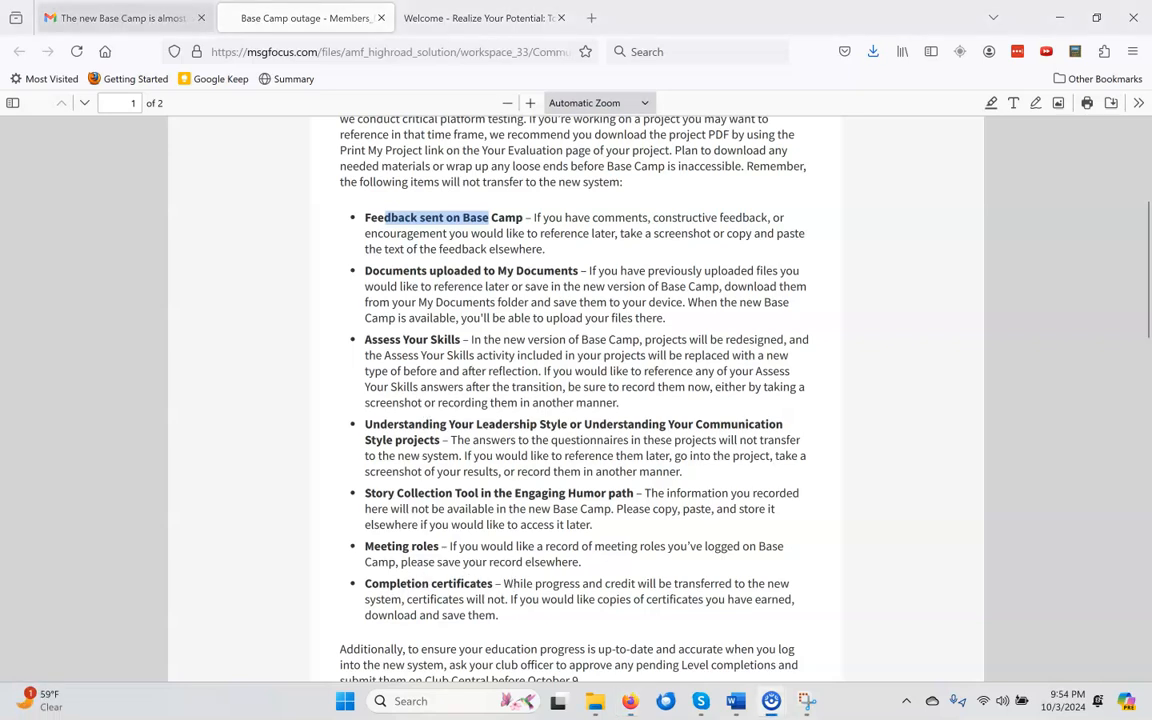
pyautogui.click(475, 18)
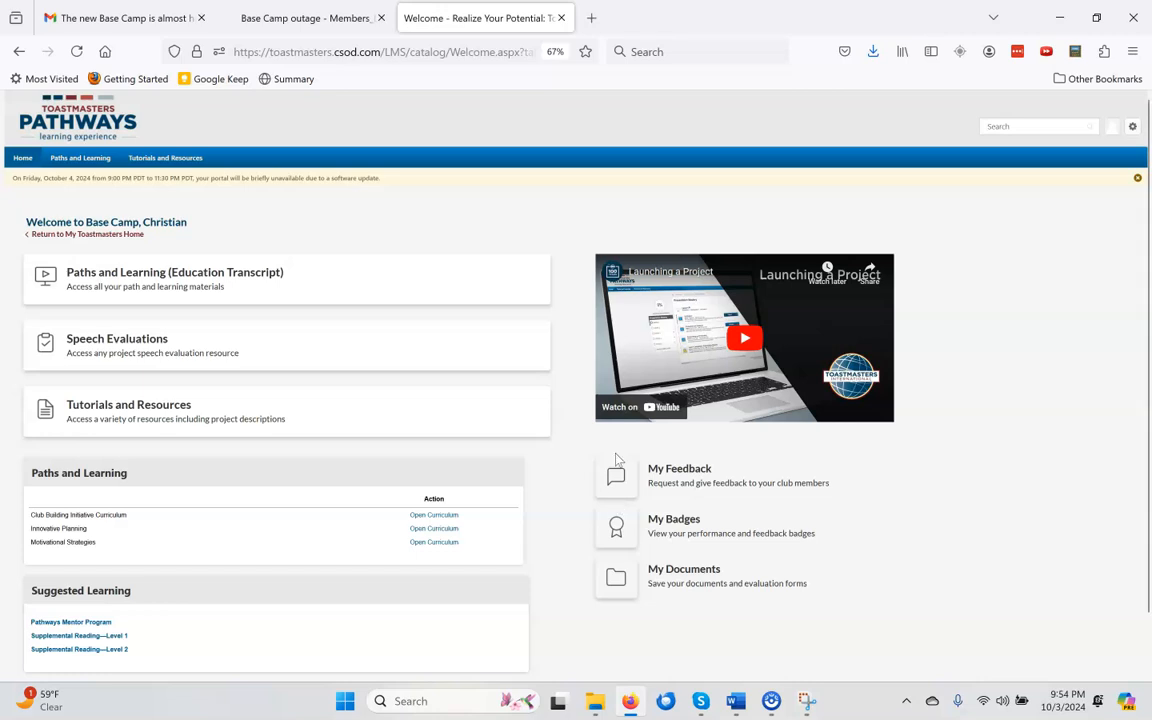
pyautogui.click(667, 530)
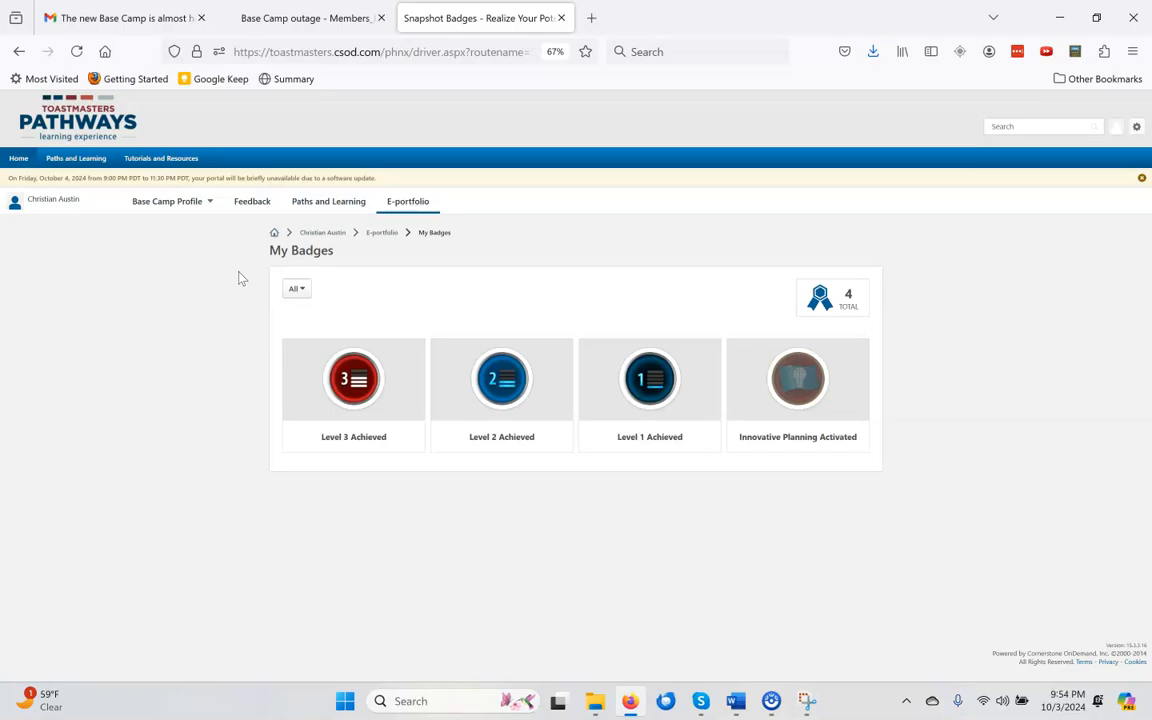
pyautogui.press('super+shift+s')
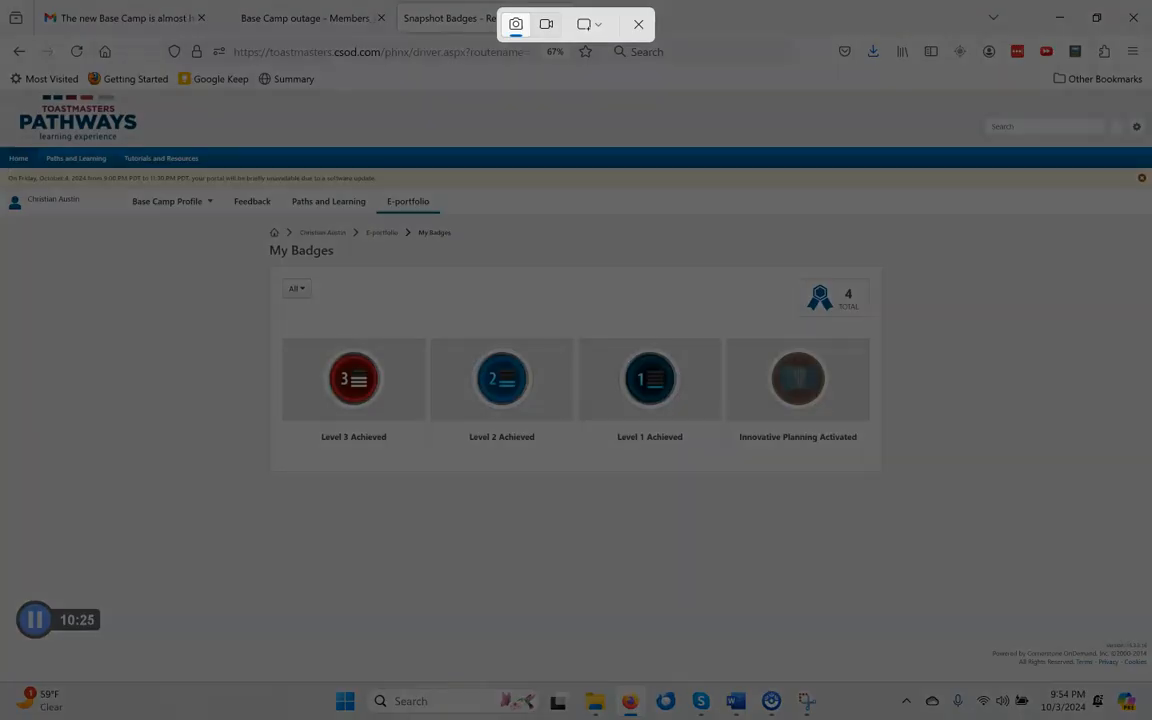
pyautogui.moveTo(254, 238); pyautogui.dragTo(900, 486)
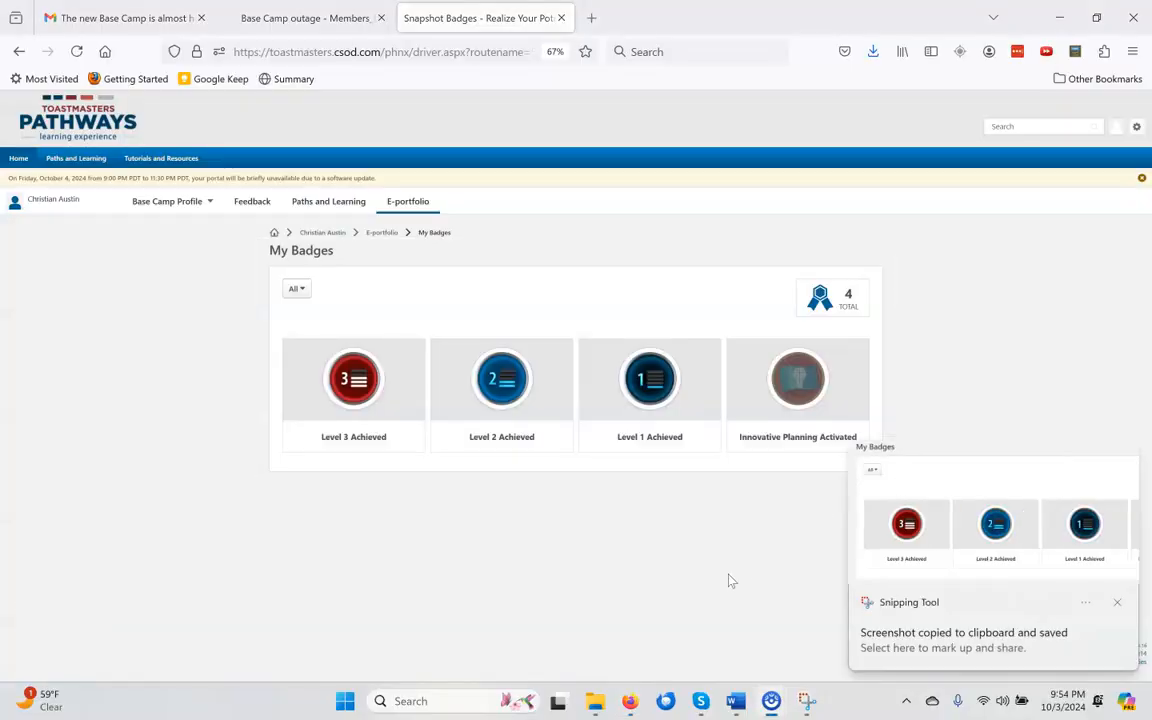
# Step: Open My_Badges.docx from the Basecamp_Backup folder in Word and paste the My Badges snip as a picture
pyautogui.click(596, 702)
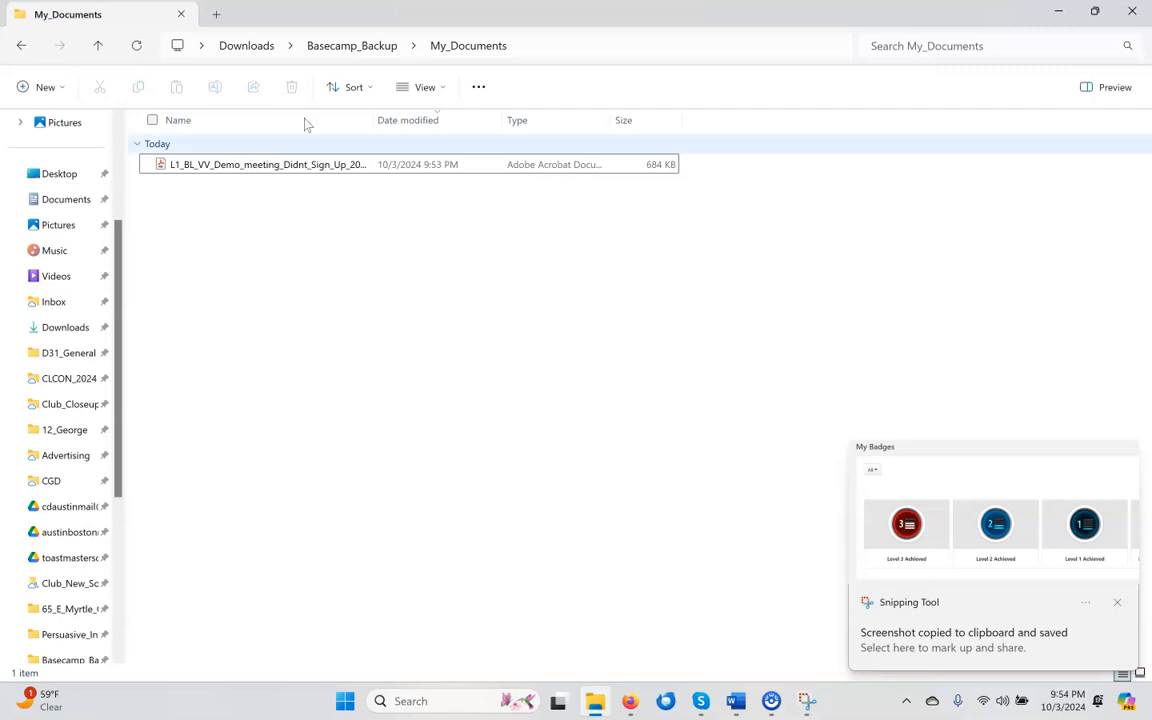
pyautogui.click(356, 44)
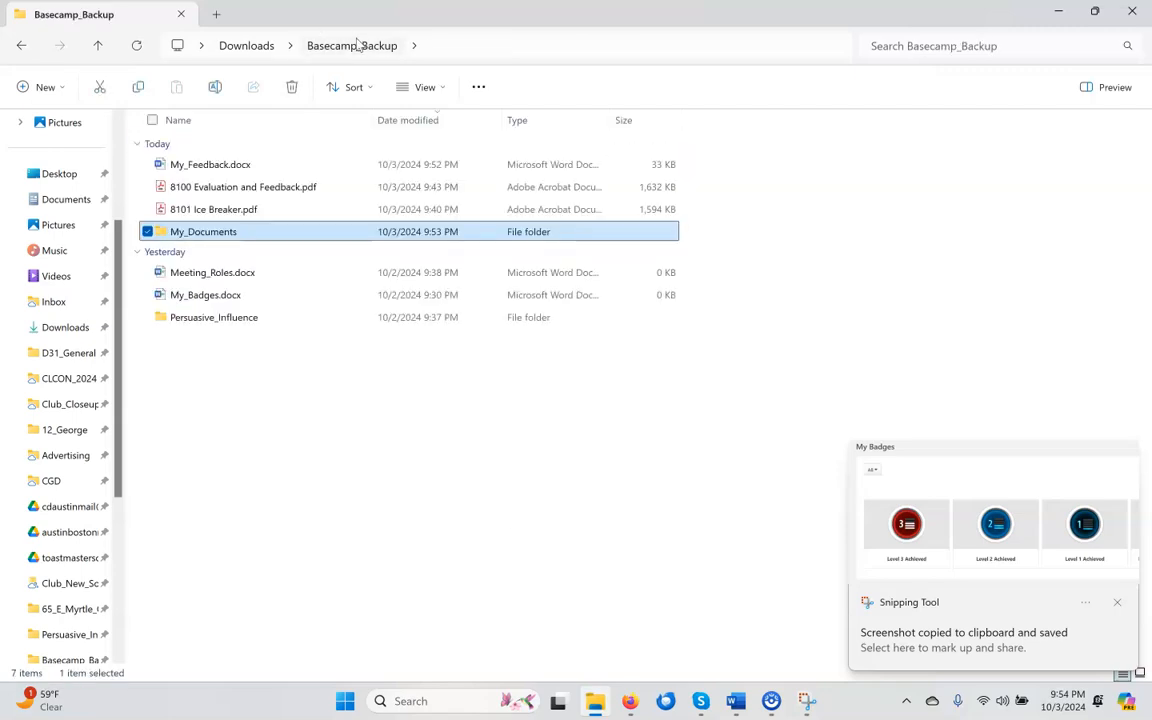
pyautogui.doubleClick(226, 295)
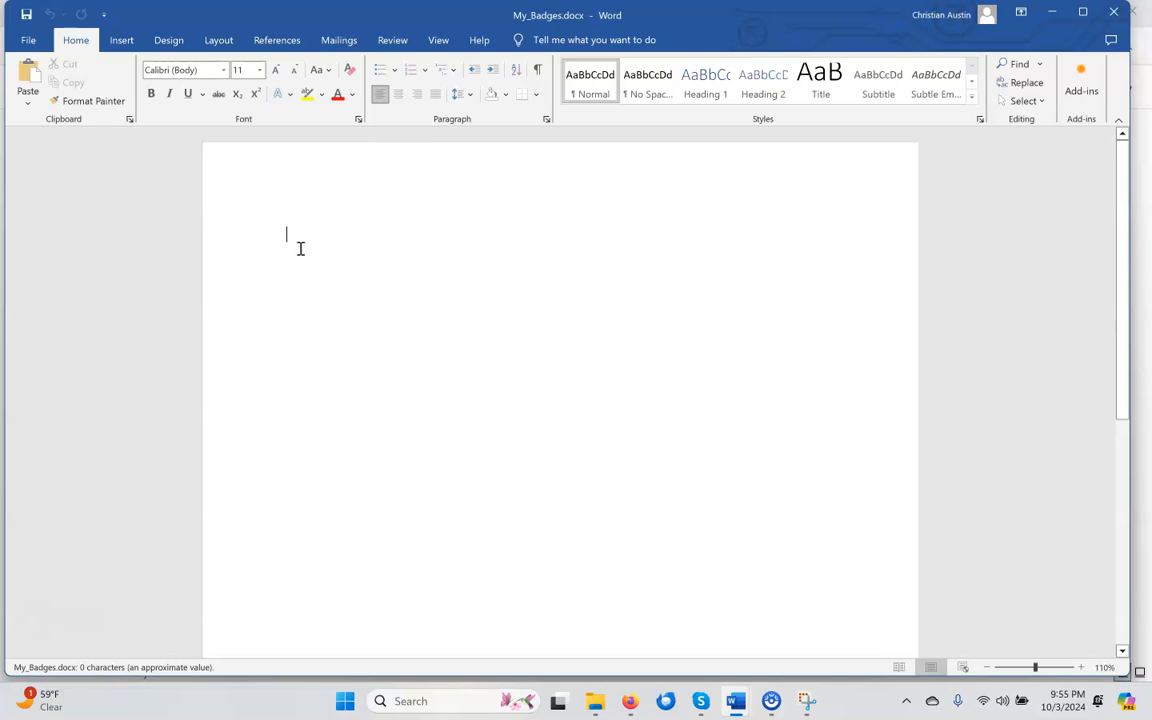
pyautogui.hotkey('ctrl', 'v')
pyautogui.rightClick(322, 219)
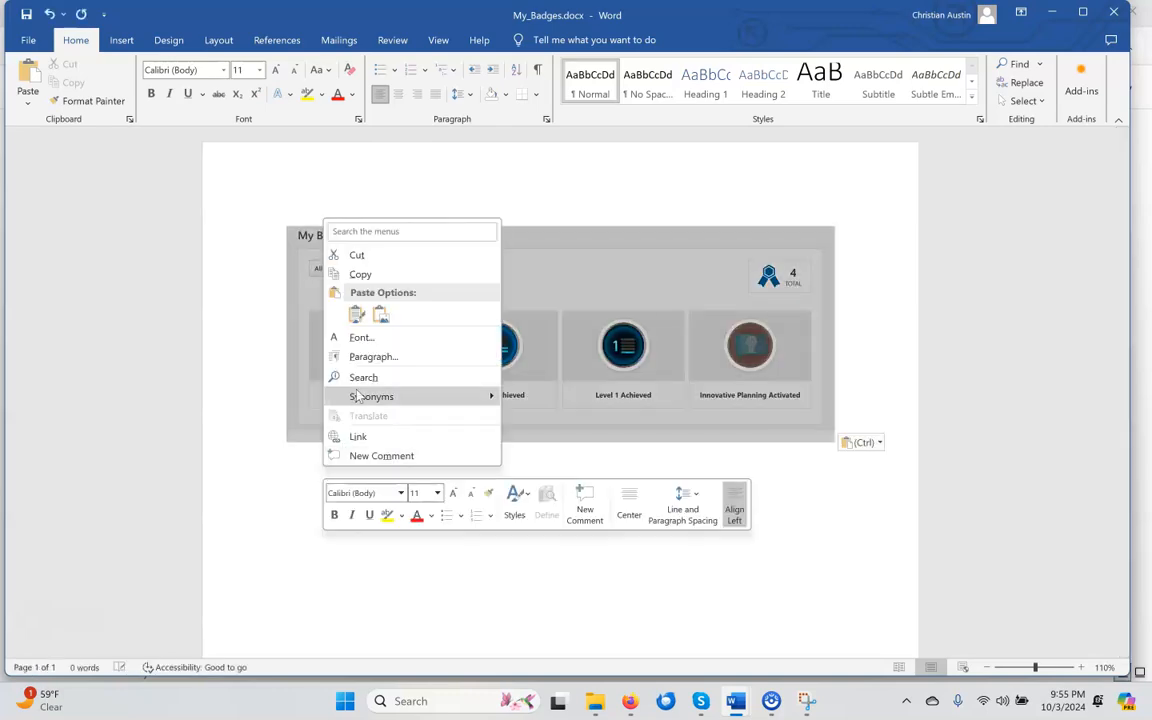
pyautogui.click(381, 314)
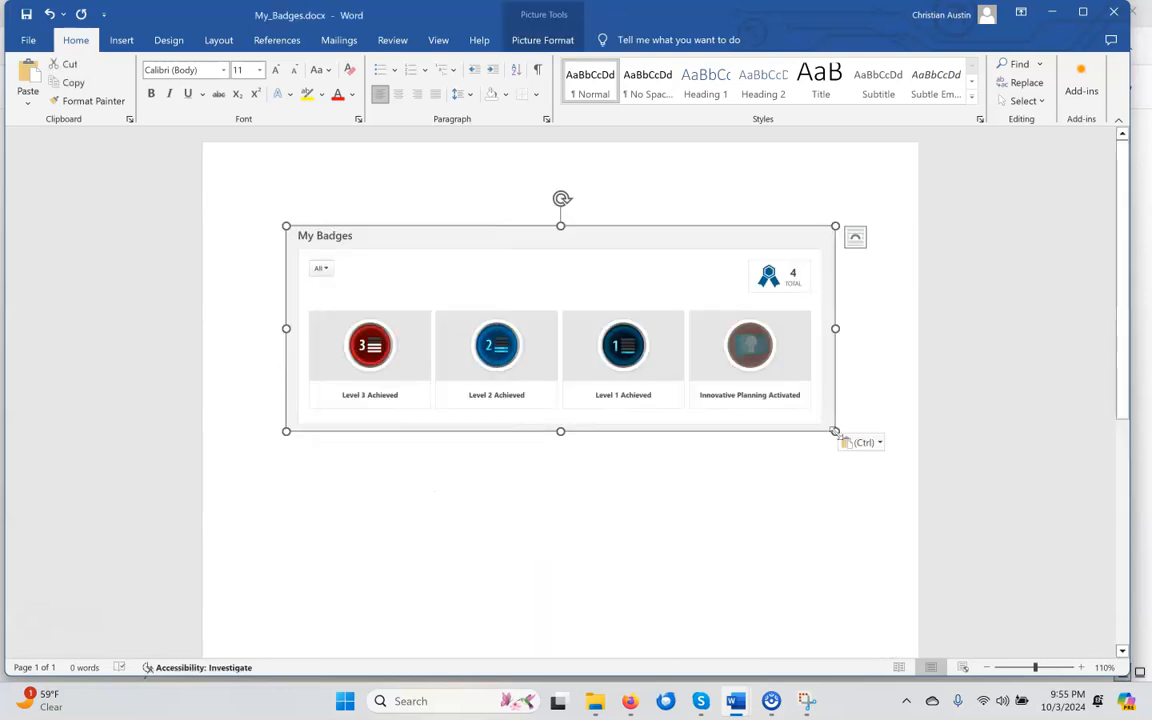
# Step: Enlarge the pasted My Badges picture proportionally into the page's right margin and save My_Badges.docx
pyautogui.moveTo(835, 431); pyautogui.dragTo(894, 452)
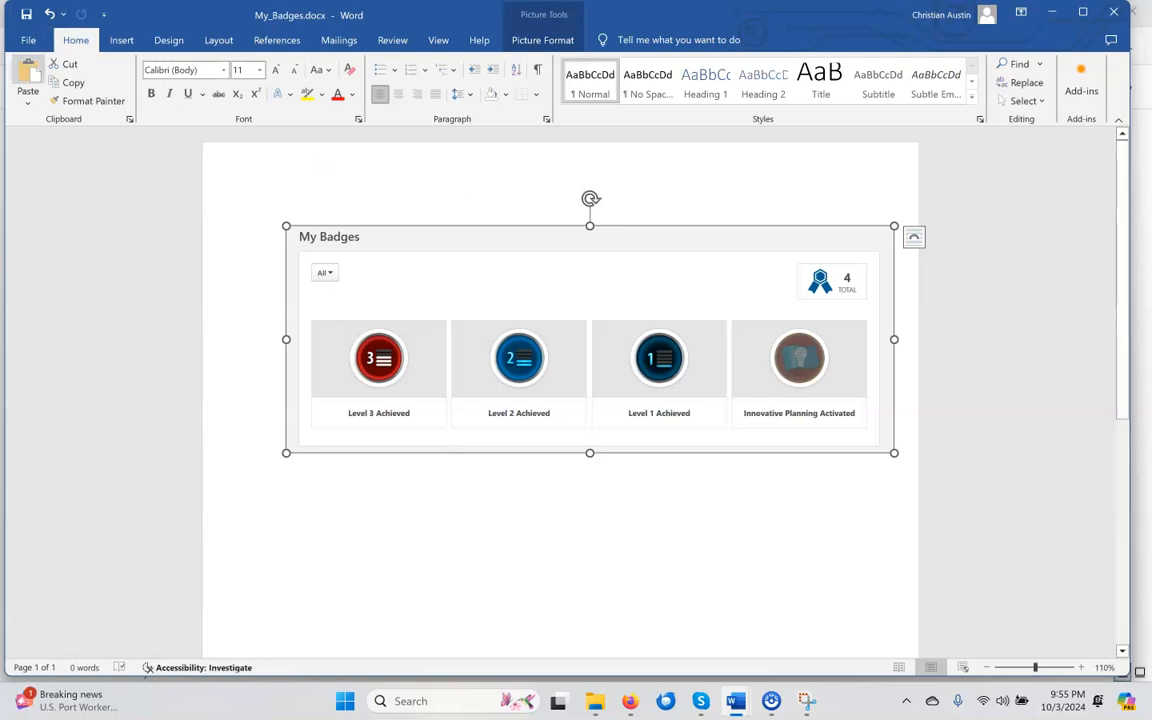
pyautogui.click(26, 14)
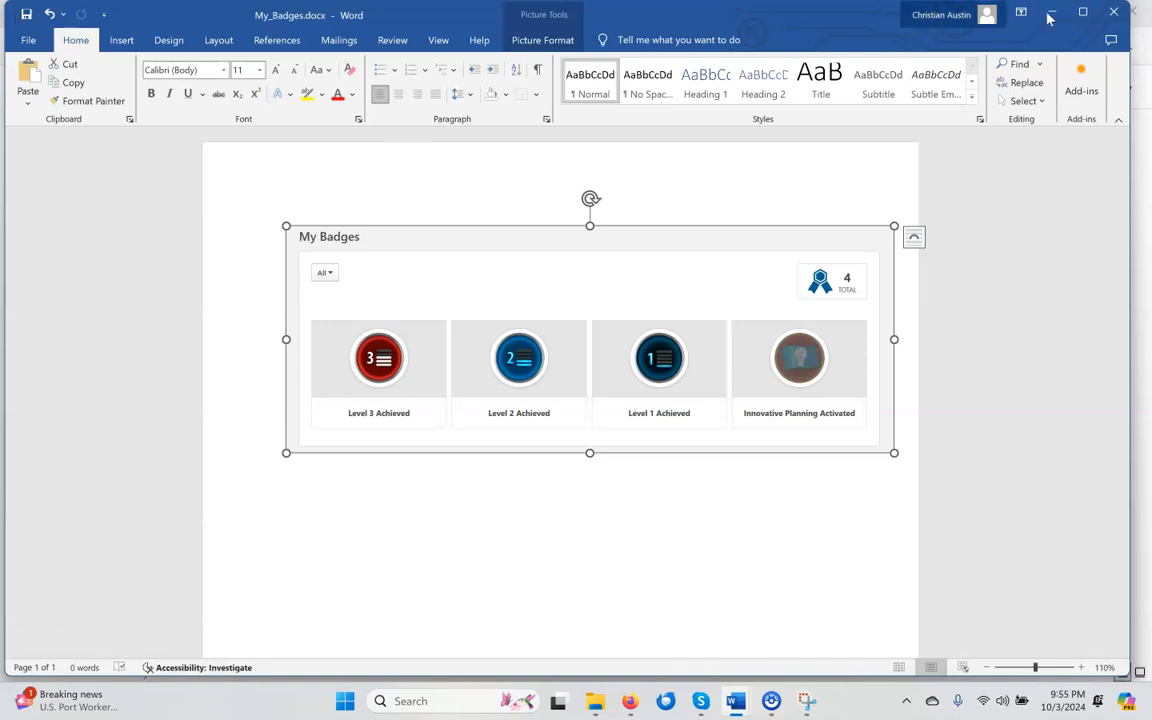
# Step: Close My_Badges.docx and My_Feedback.docx to return to the Basecamp_Backup folder
pyautogui.click(1115, 13)
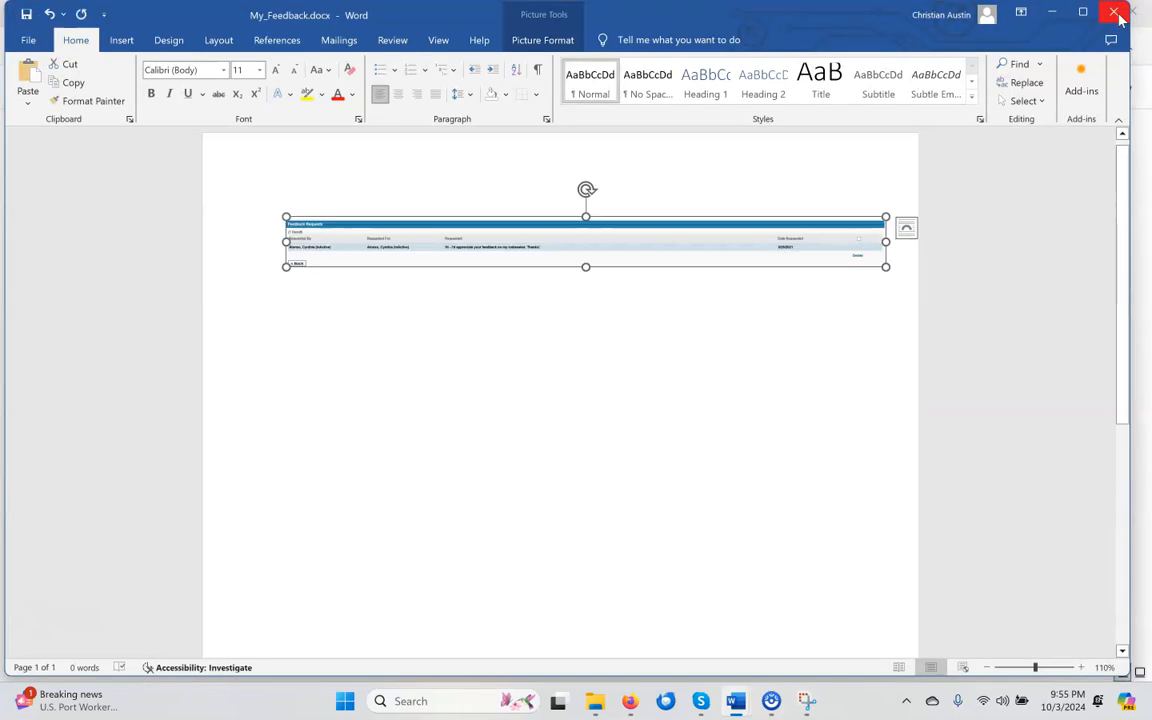
pyautogui.click(1119, 16)
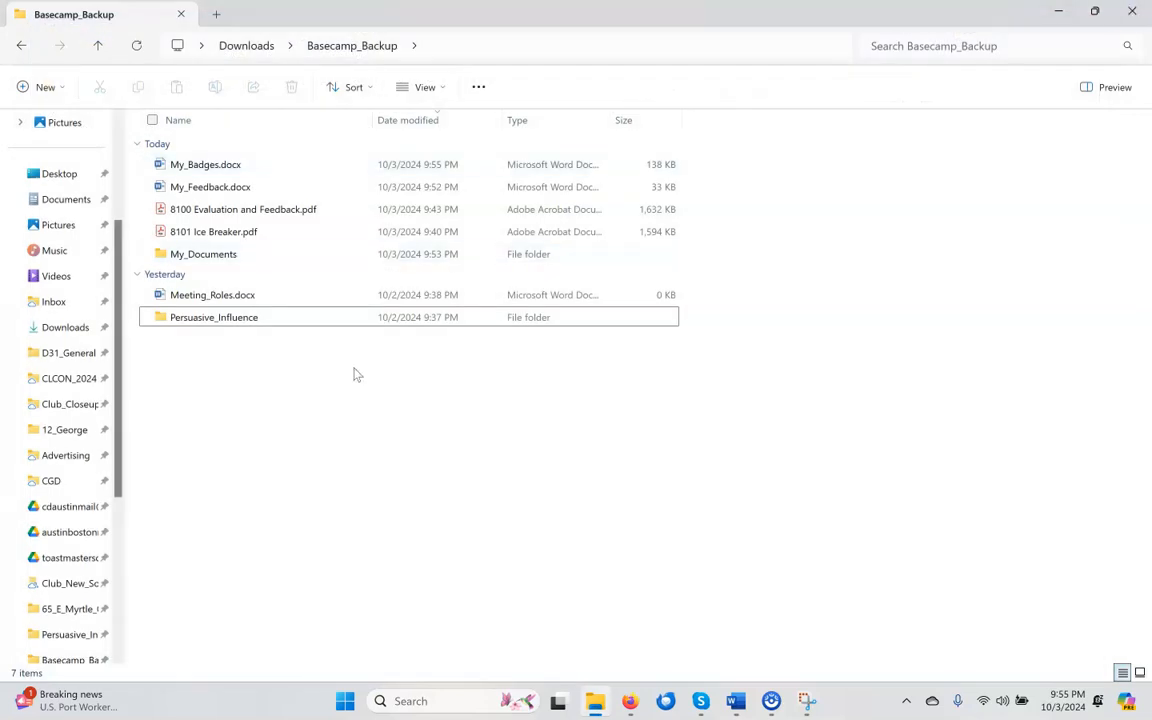
pyautogui.click(505, 687)
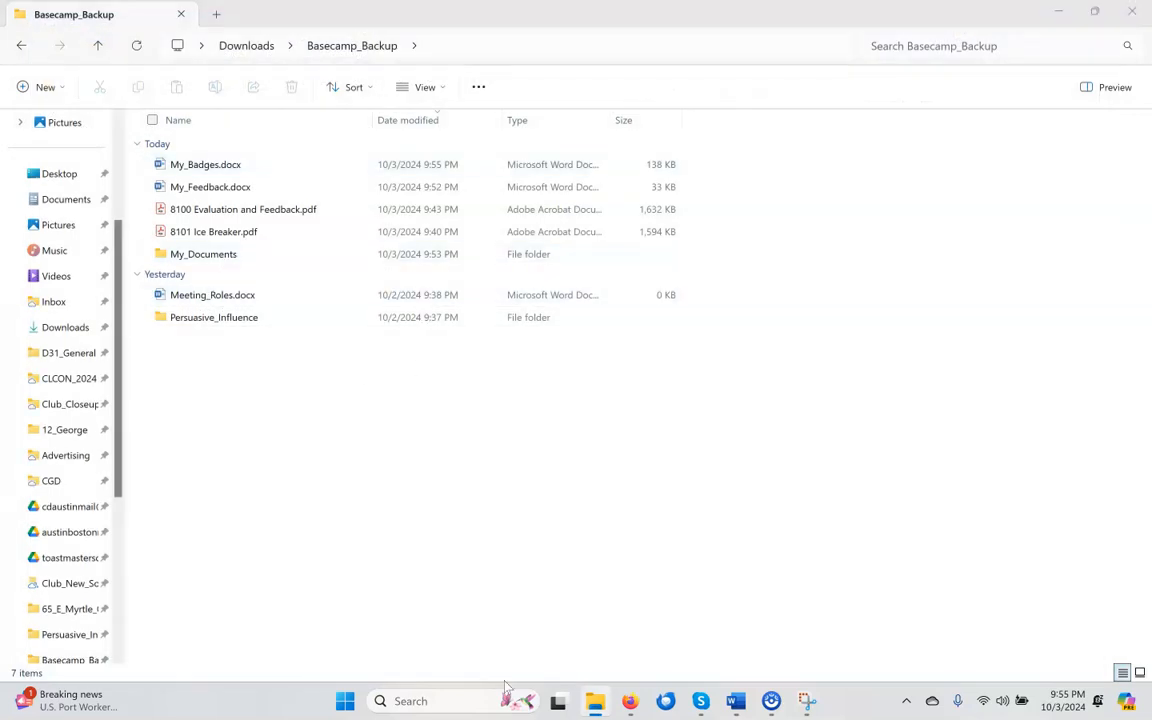
# Step: Switch to Firefox and check the Base Camp outage notice for the remaining items that will not transfer
pyautogui.click(595, 703)
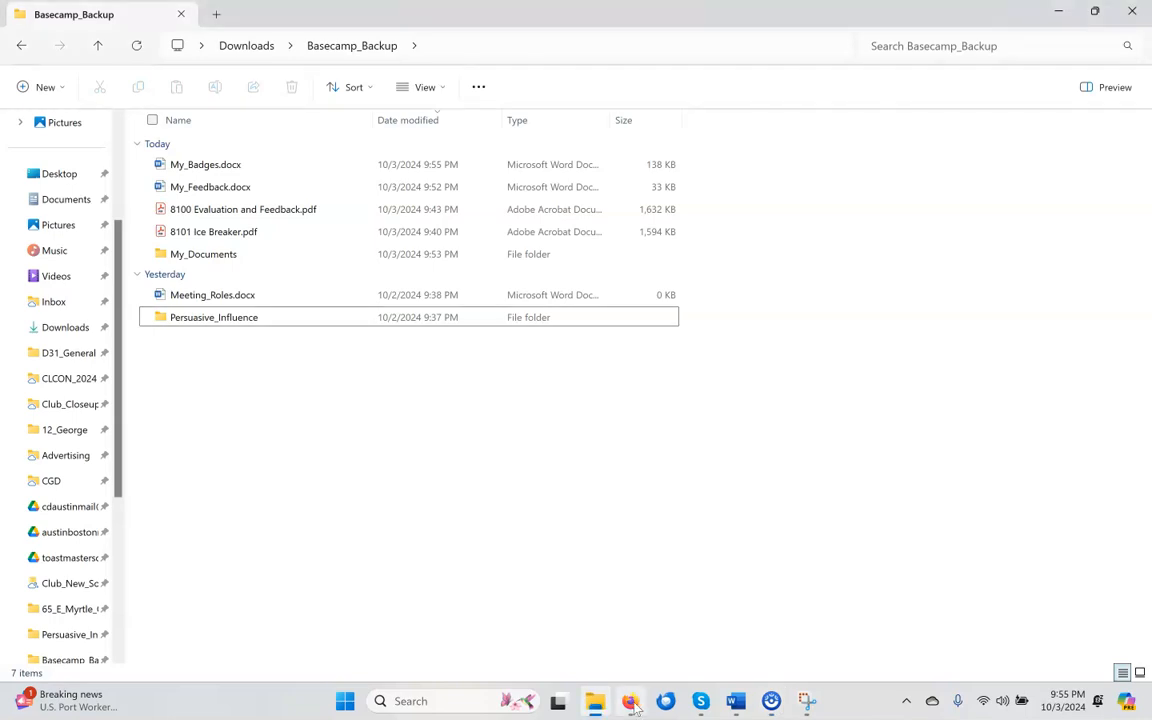
pyautogui.click(629, 701)
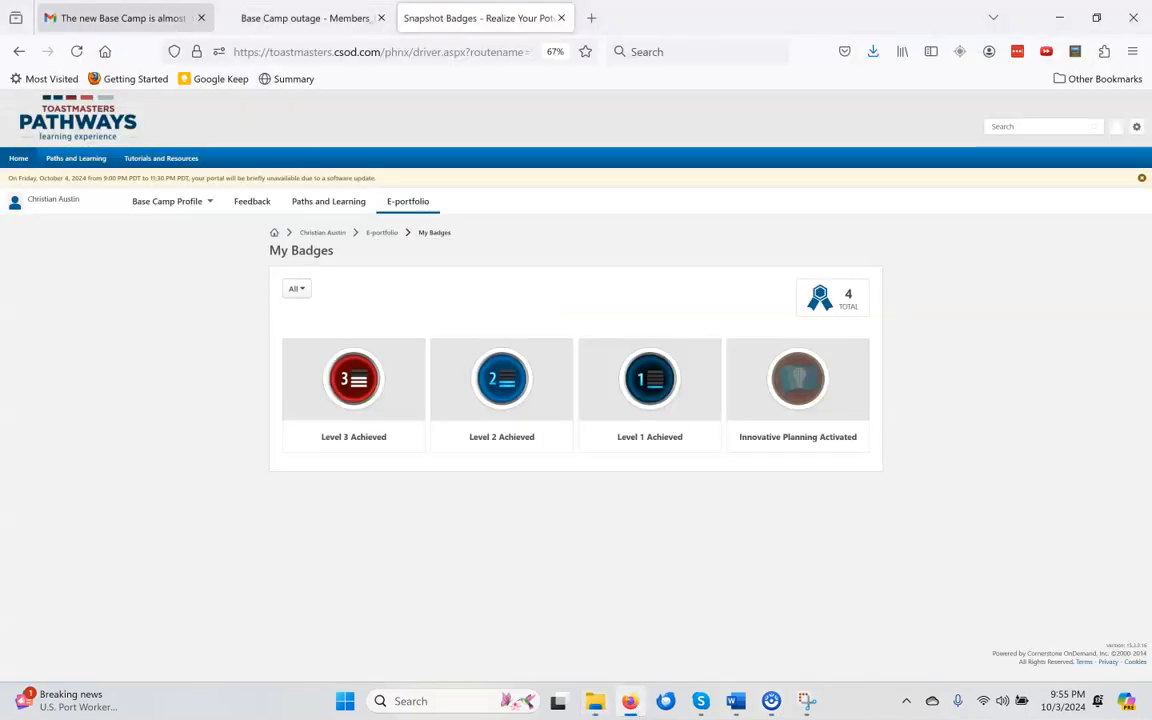
pyautogui.click(266, 18)
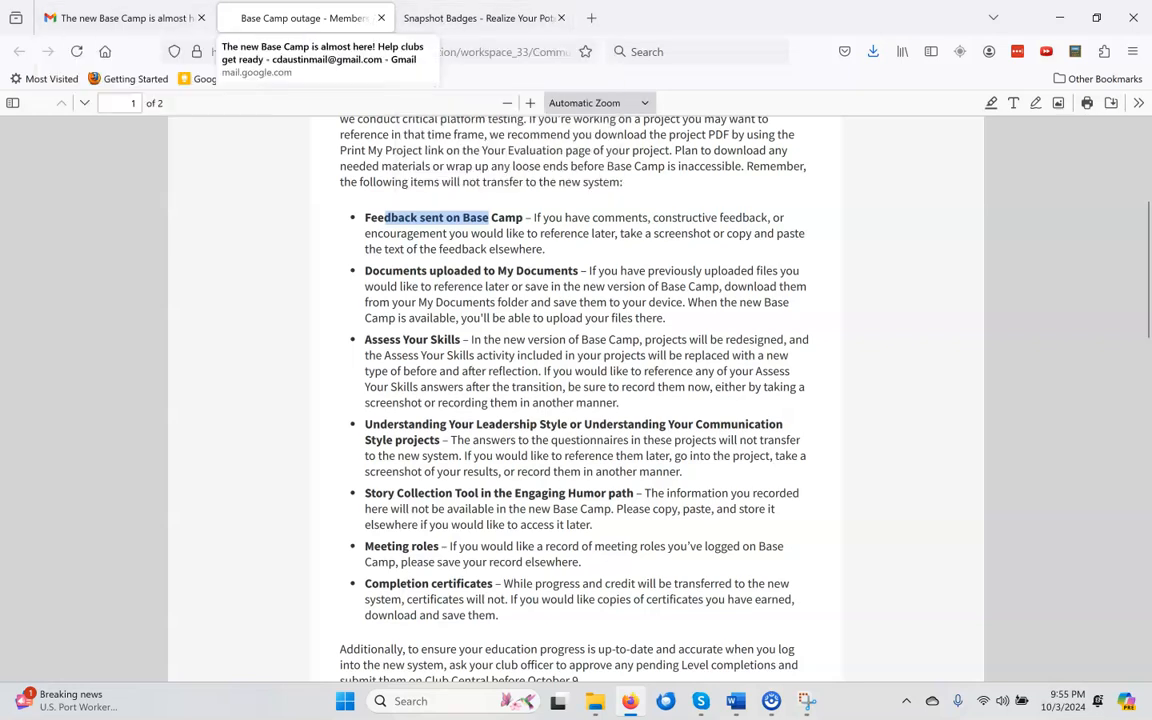
pyautogui.click(432, 14)
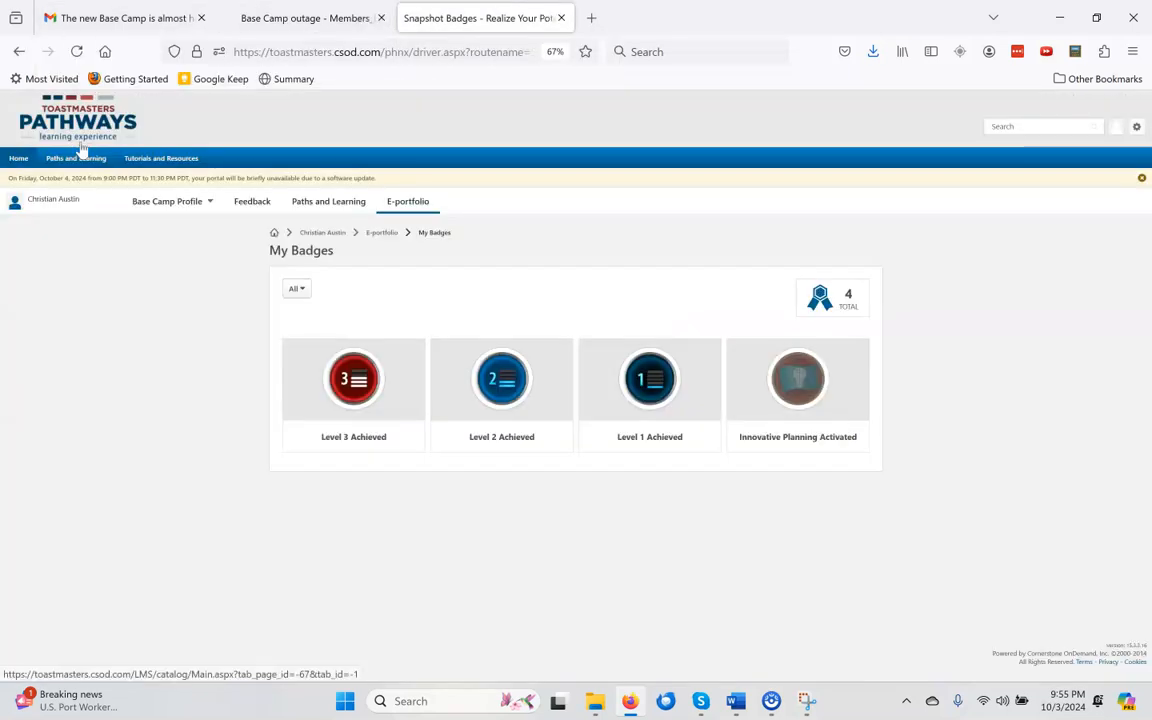
# Step: Go to the Base Camp home page and open the My Account preferences with the meeting role dates
pyautogui.click(20, 176)
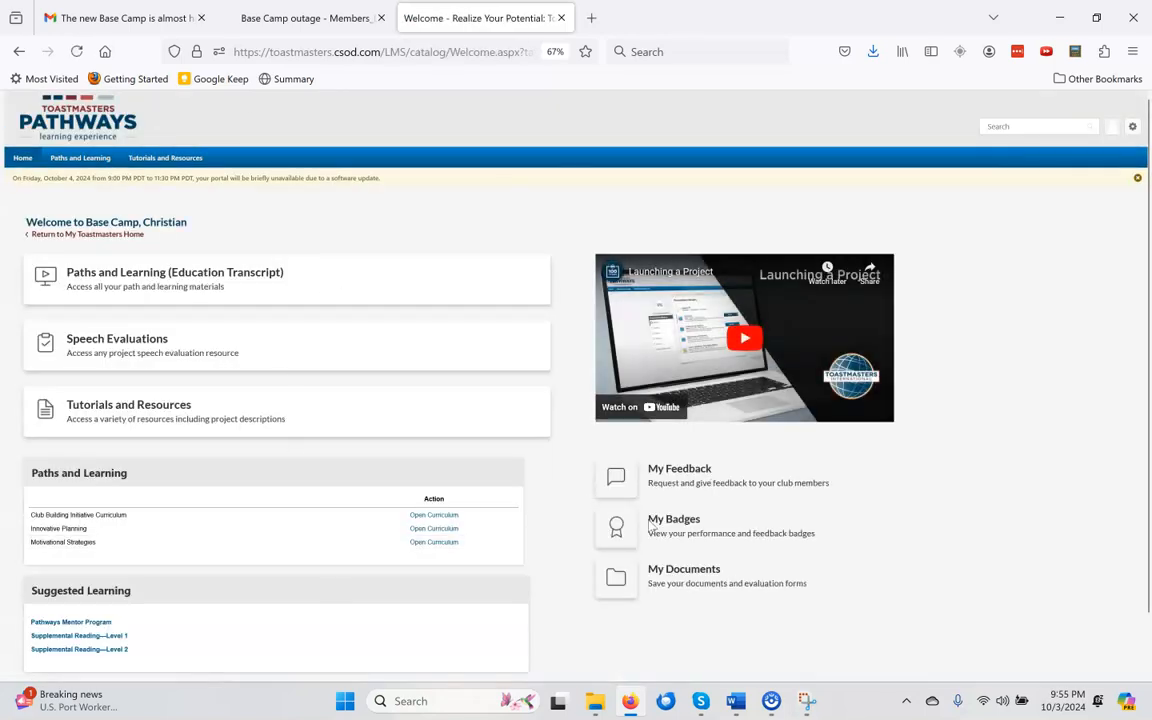
pyautogui.moveTo(1114, 128)
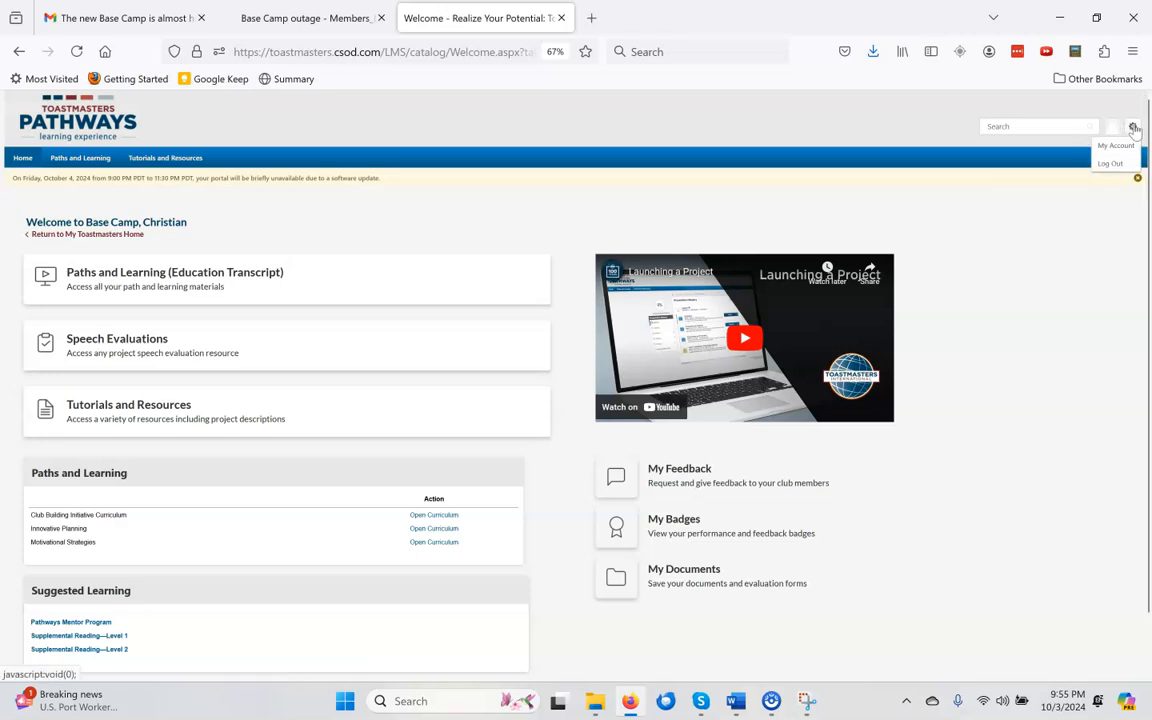
pyautogui.click(1117, 146)
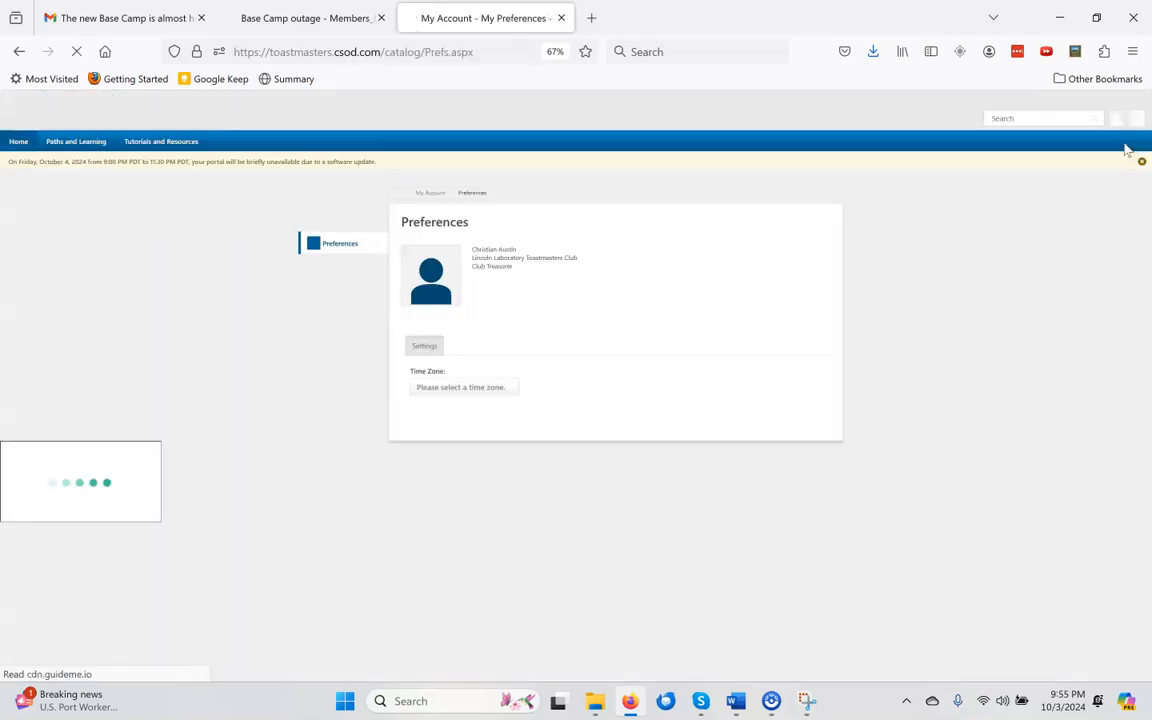
pyautogui.scroll(-3, 478, 438)
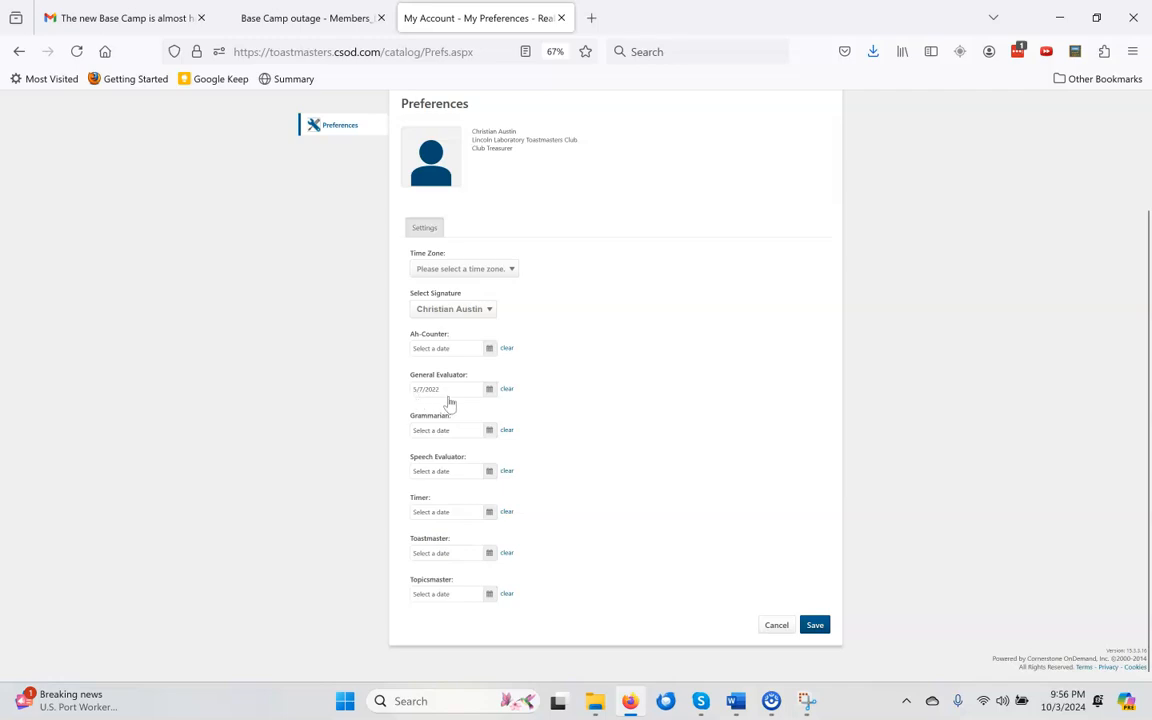
pyautogui.click(506, 349)
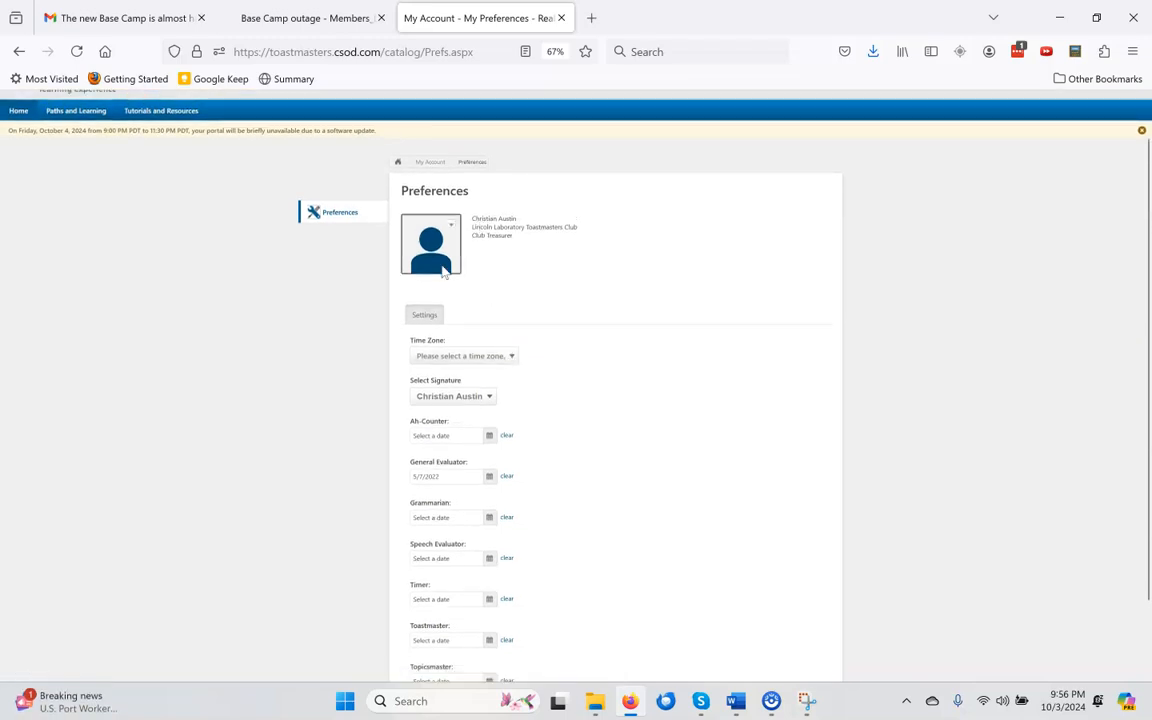
# Step: Capture a snip of the Preferences page covering the meeting roles from Ah-Counter through Topicsmaster
pyautogui.scroll(-1, 442, 271)
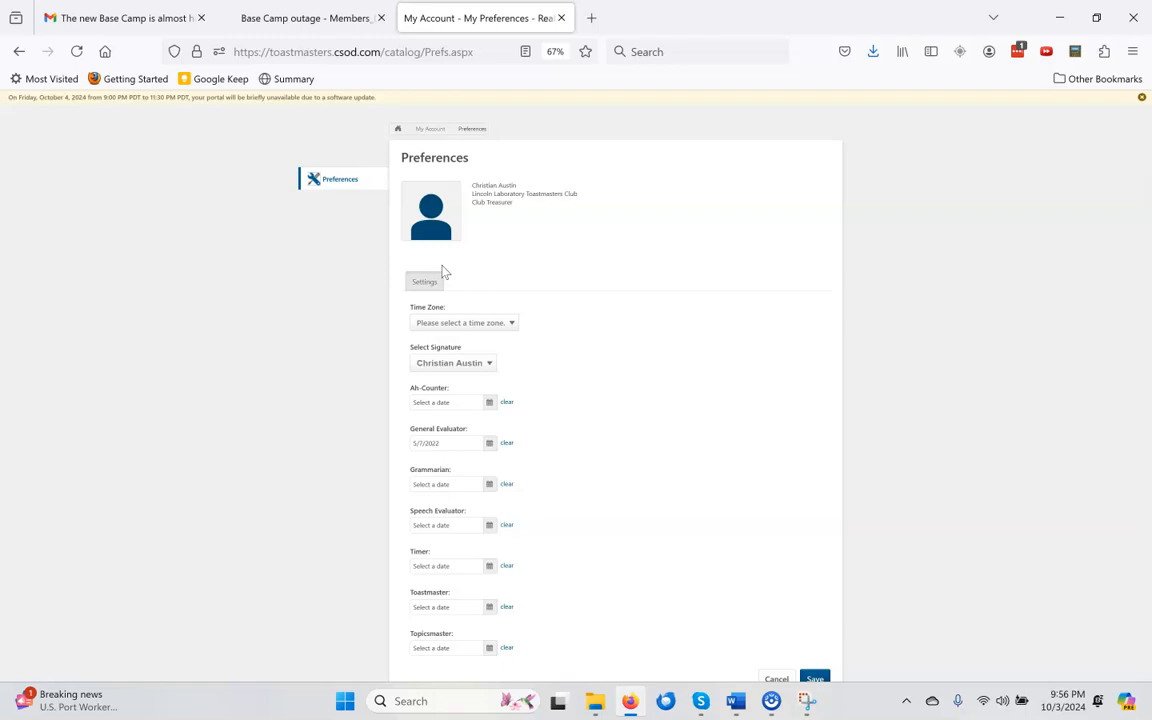
pyautogui.press('super+shift+s')
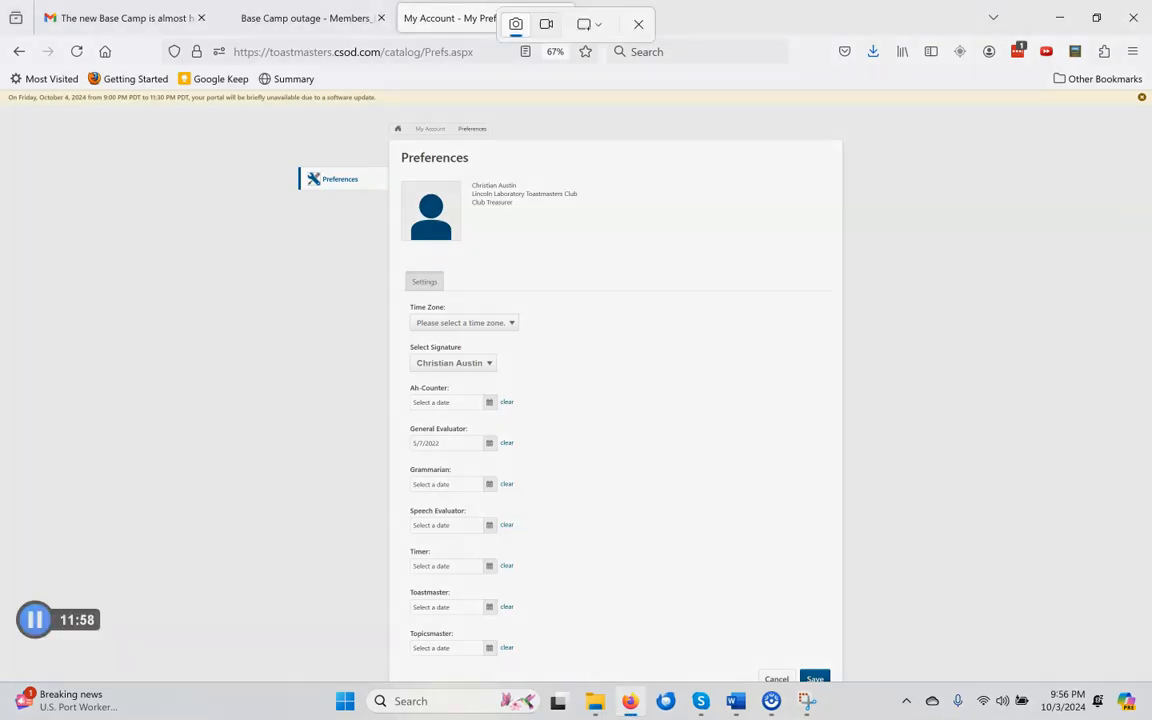
pyautogui.moveTo(264, 111); pyautogui.dragTo(924, 686)
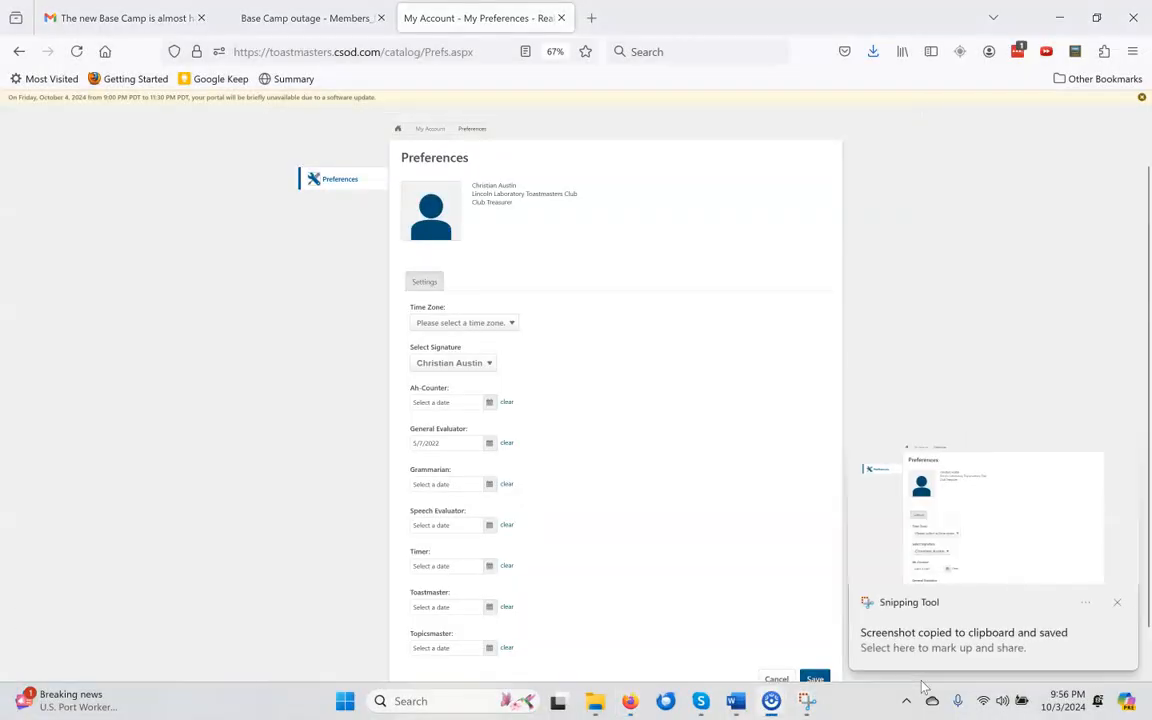
pyautogui.scroll(-2, 568, 550)
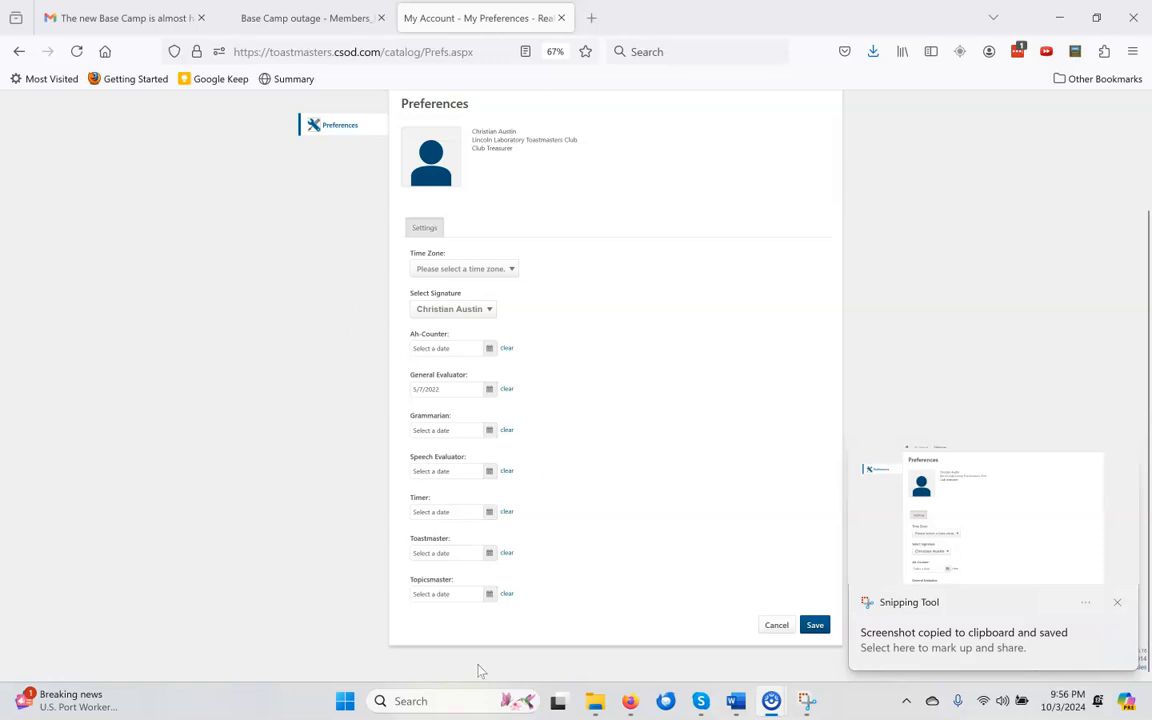
pyautogui.scroll(-2, 760, 384)
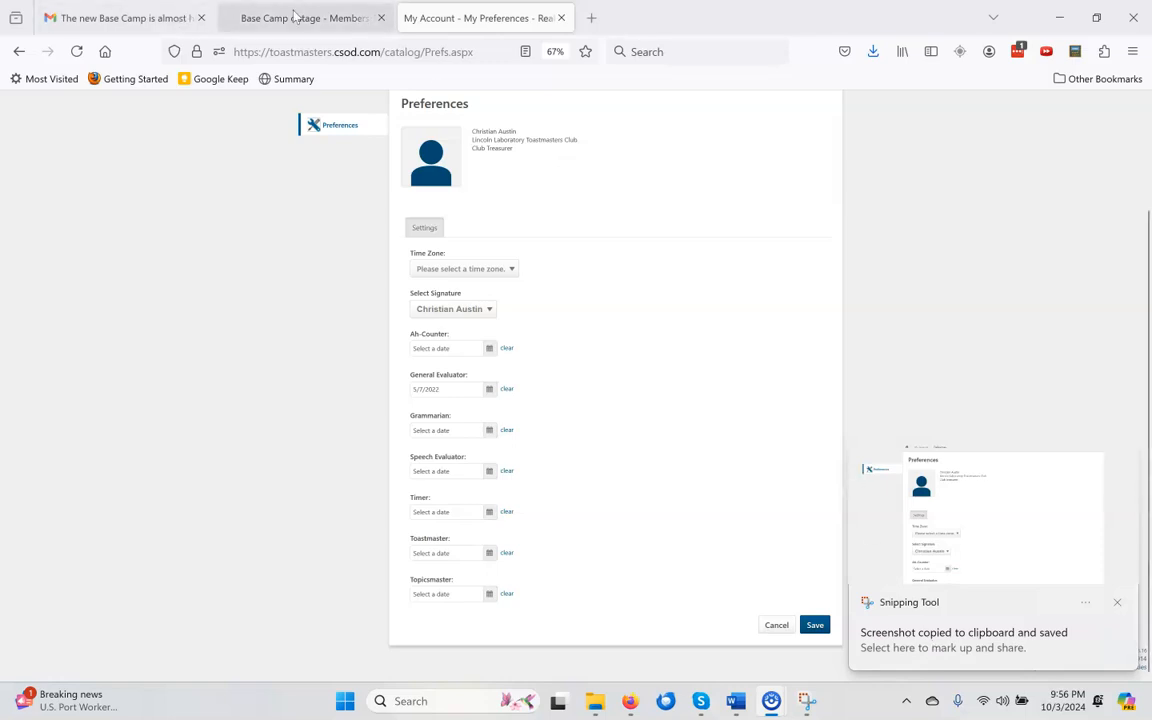
# Step: Open Meeting_Roles.docx from the Basecamp_Backup folder in Word and paste the Preferences snip as a picture
pyautogui.click(594, 703)
pyautogui.doubleClick(220, 300)
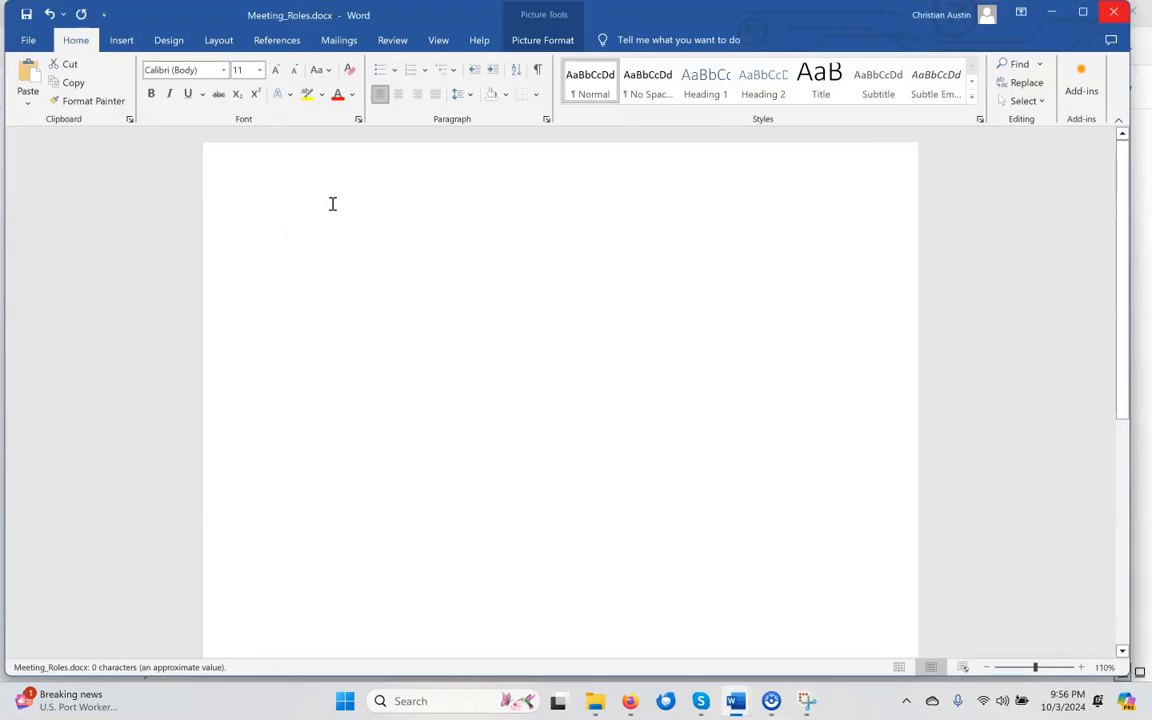
pyautogui.scroll(-3, 404, 363)
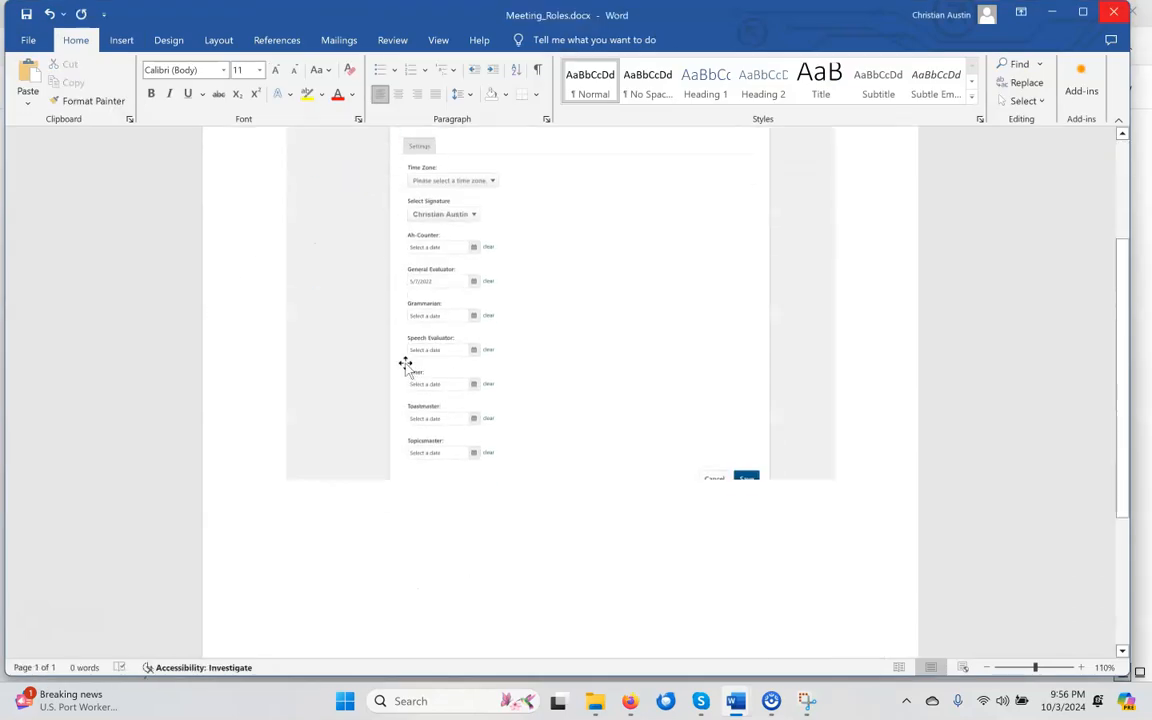
pyautogui.hotkey('ctrl', 'a')
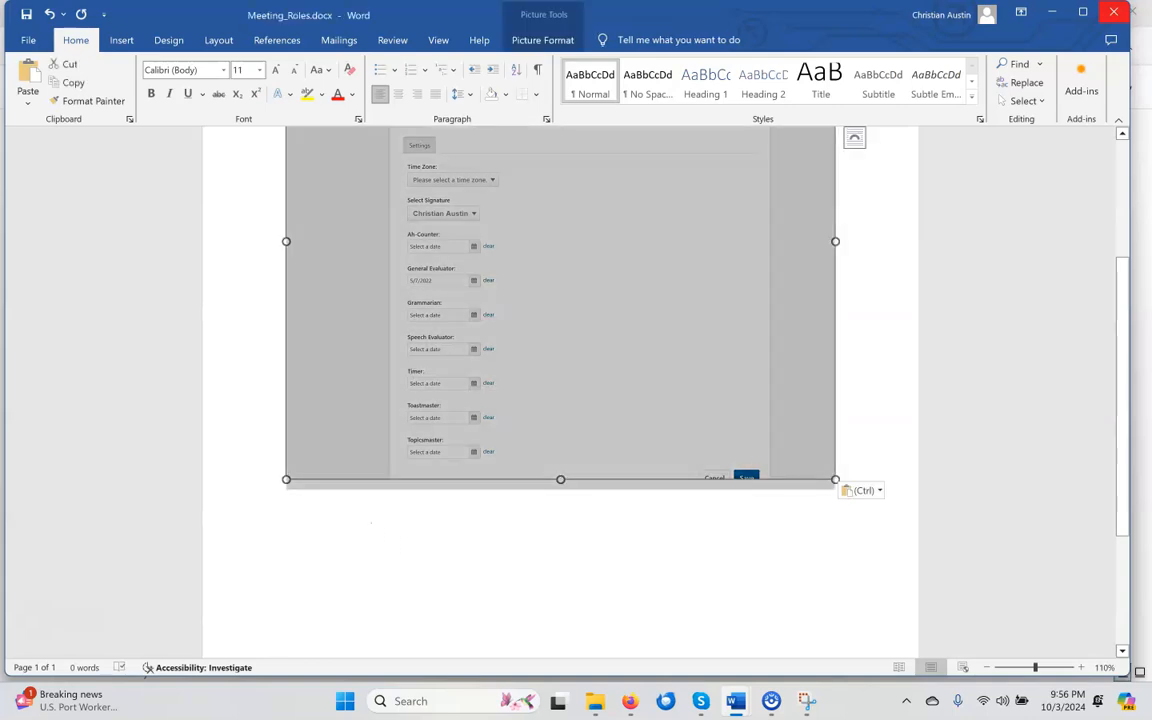
pyautogui.click(329, 522)
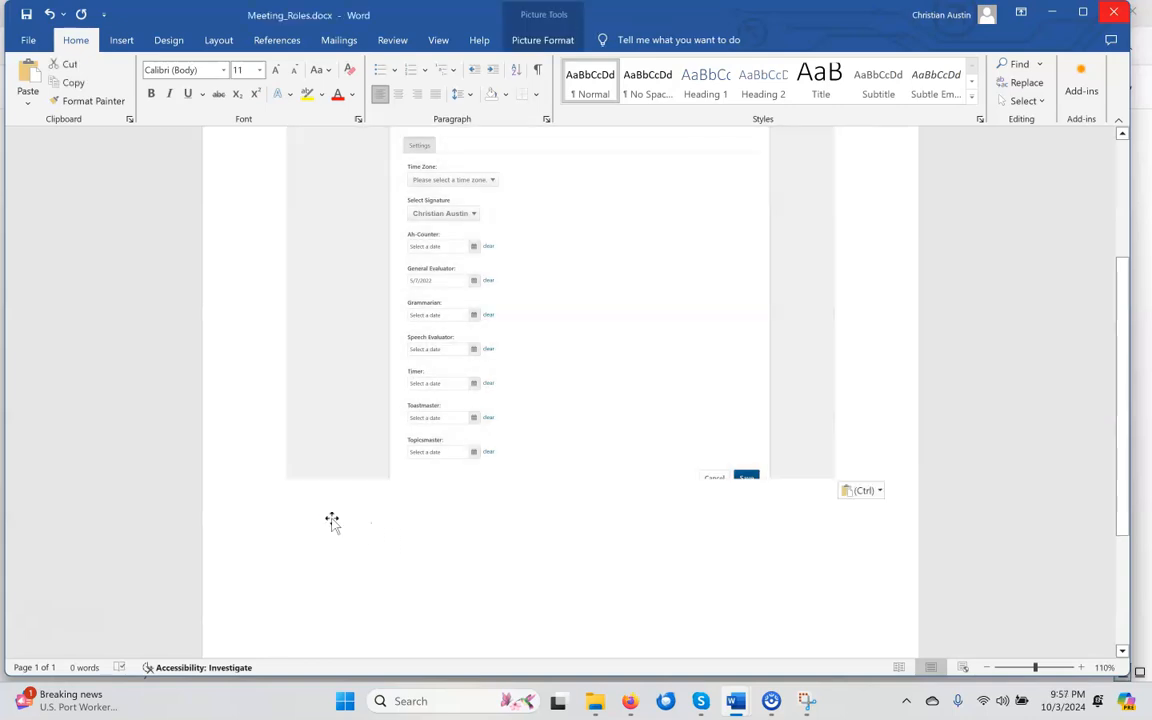
# Step: Delete the duplicate Preferences picture from the second page of Meeting_Roles.docx, keeping the one on the first page
pyautogui.scroll(4, 329, 522)
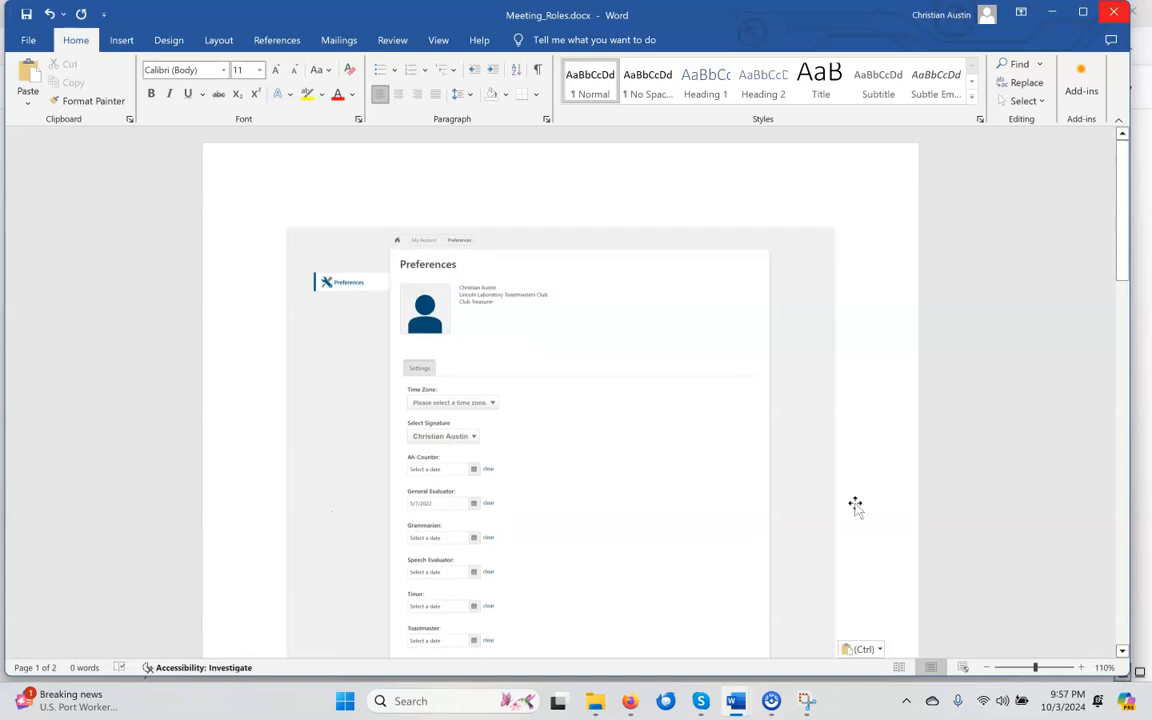
pyautogui.scroll(2, 777, 586)
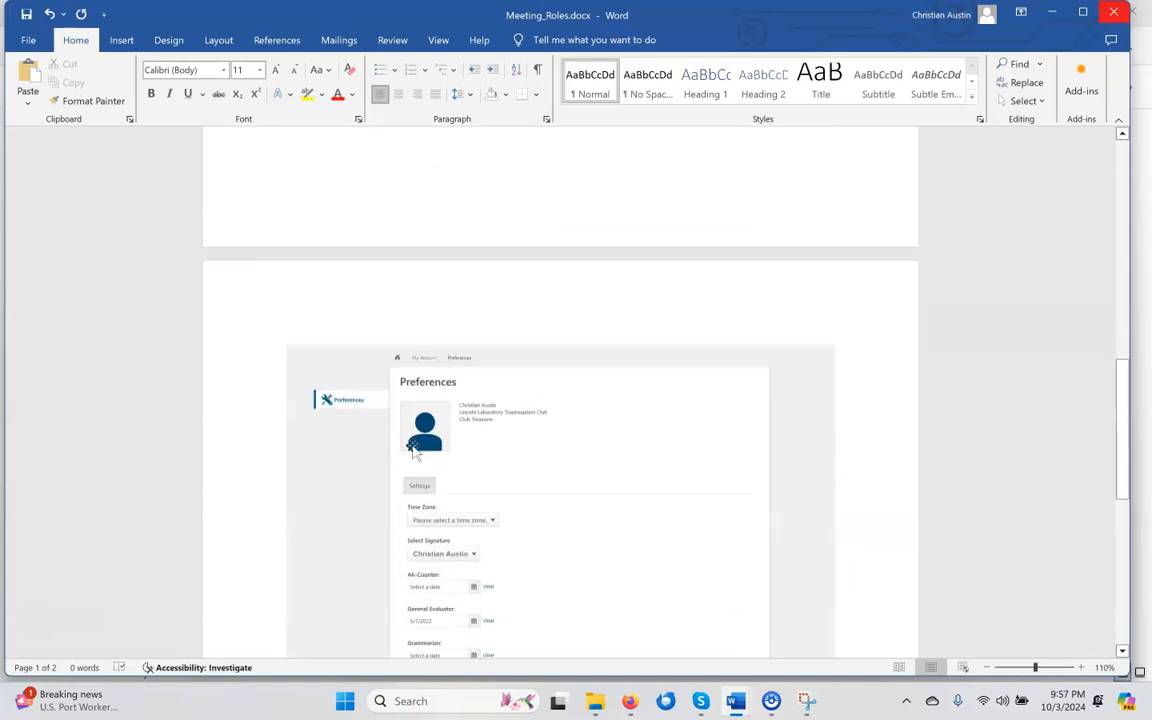
pyautogui.scroll(-6, 411, 445)
pyautogui.scroll(-4, 411, 445)
pyautogui.scroll(10, 411, 445)
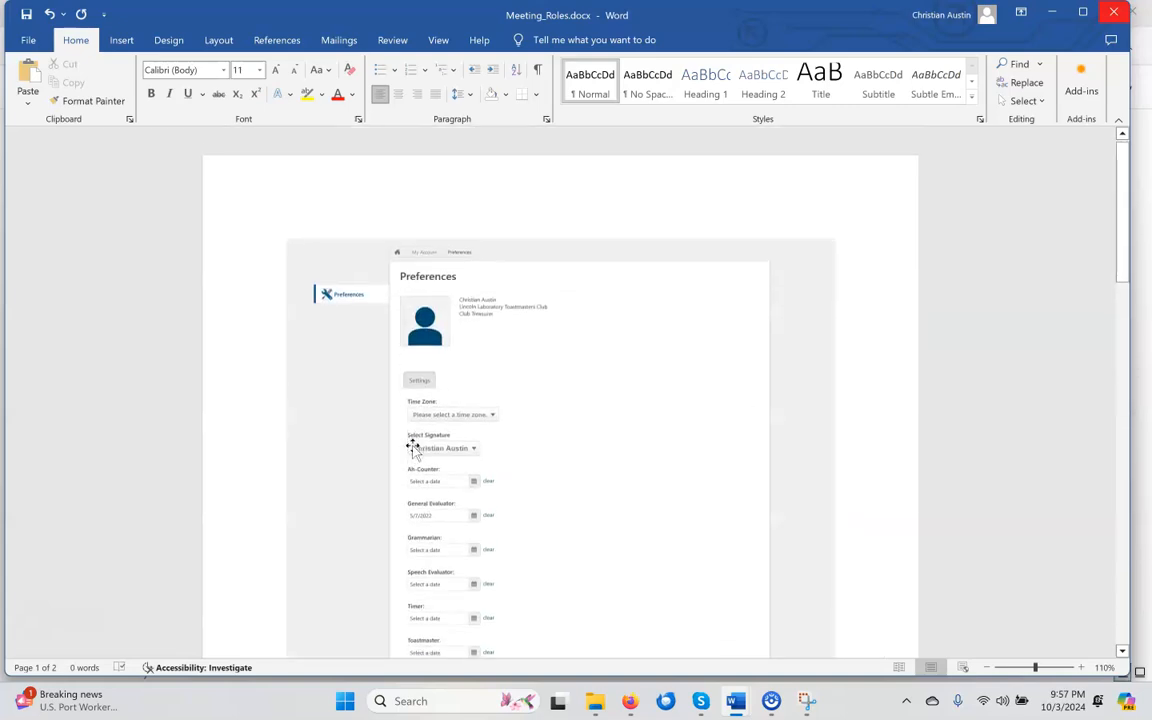
pyautogui.scroll(-2, 462, 456)
pyautogui.click(466, 458)
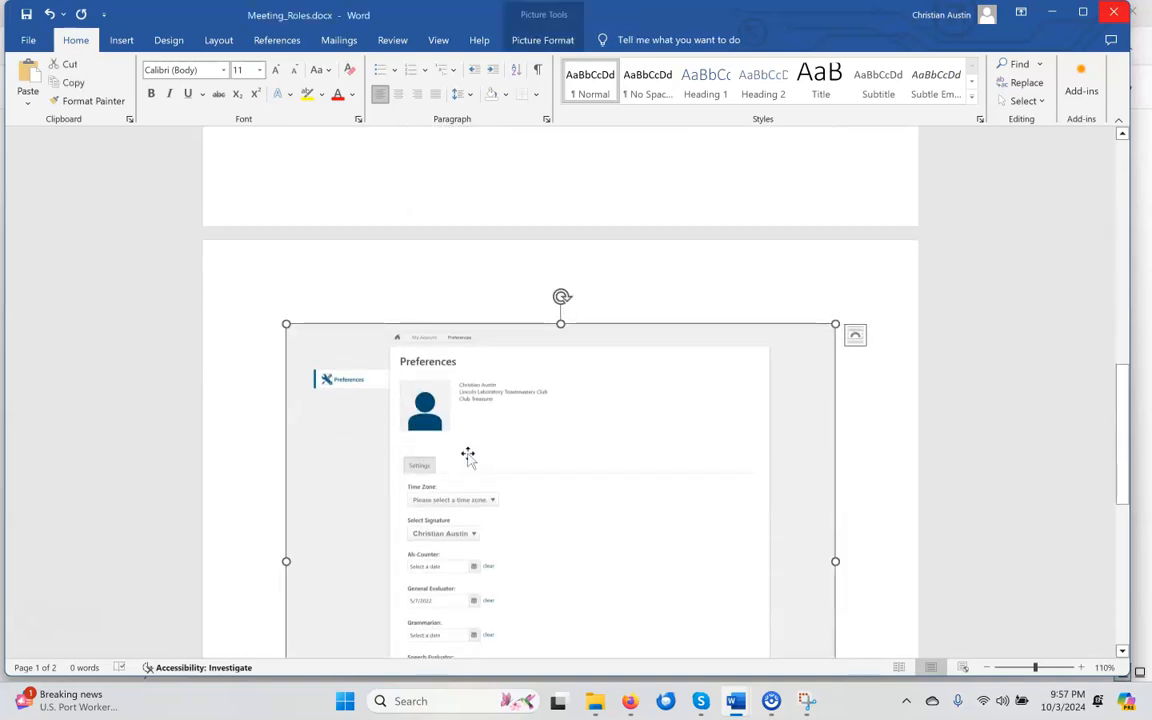
pyautogui.press('Right')
pyautogui.scroll(3, 483, 362)
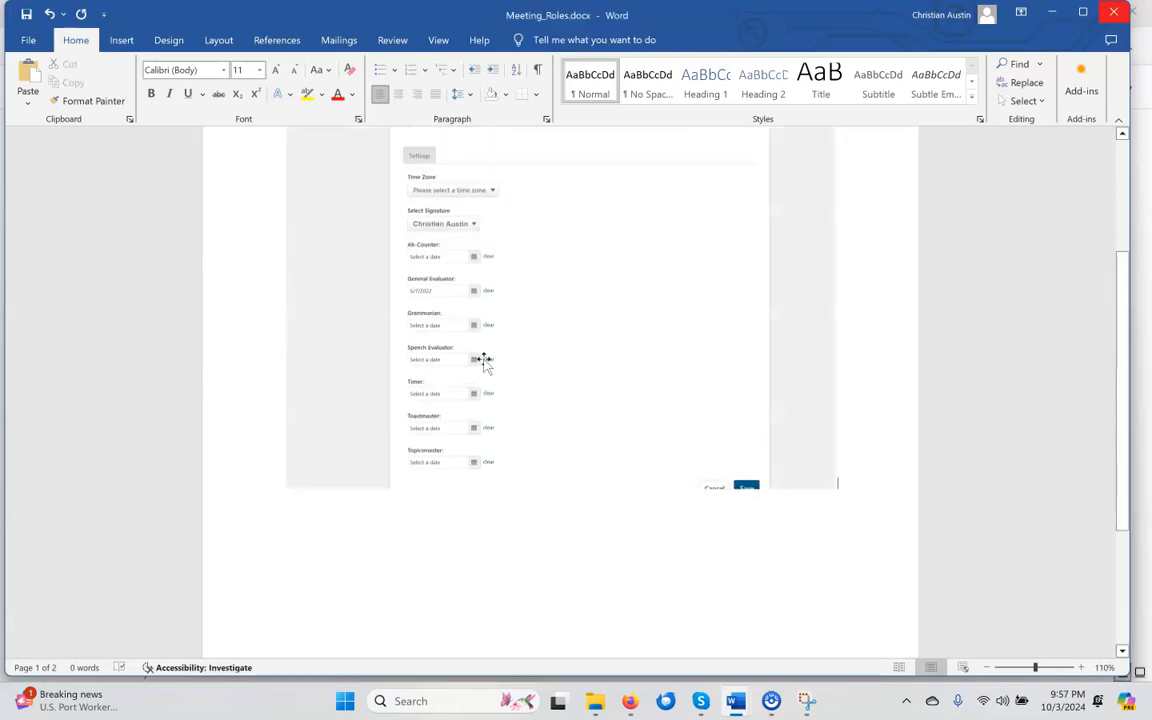
pyautogui.scroll(3, 483, 362)
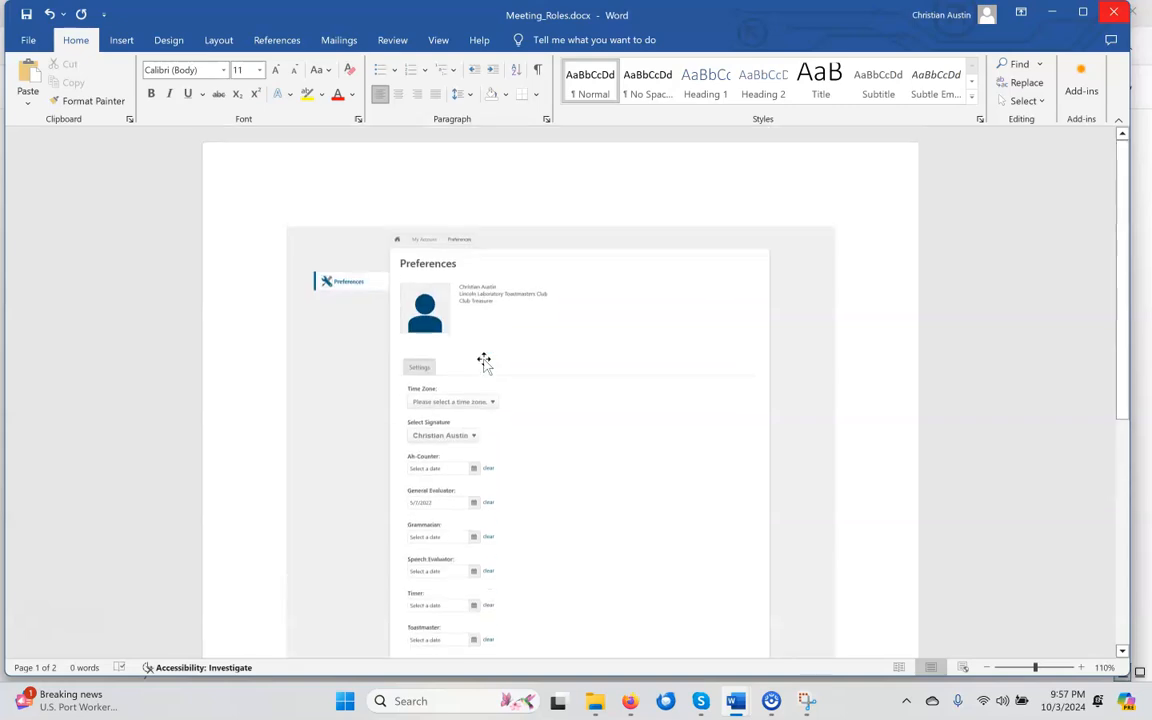
# Step: Save and close Meeting_Roles.docx, and minimize Assess_Your_Skills.docx and the Basecamp_Backup folder window to return to the browser
pyautogui.scroll(-5, 483, 362)
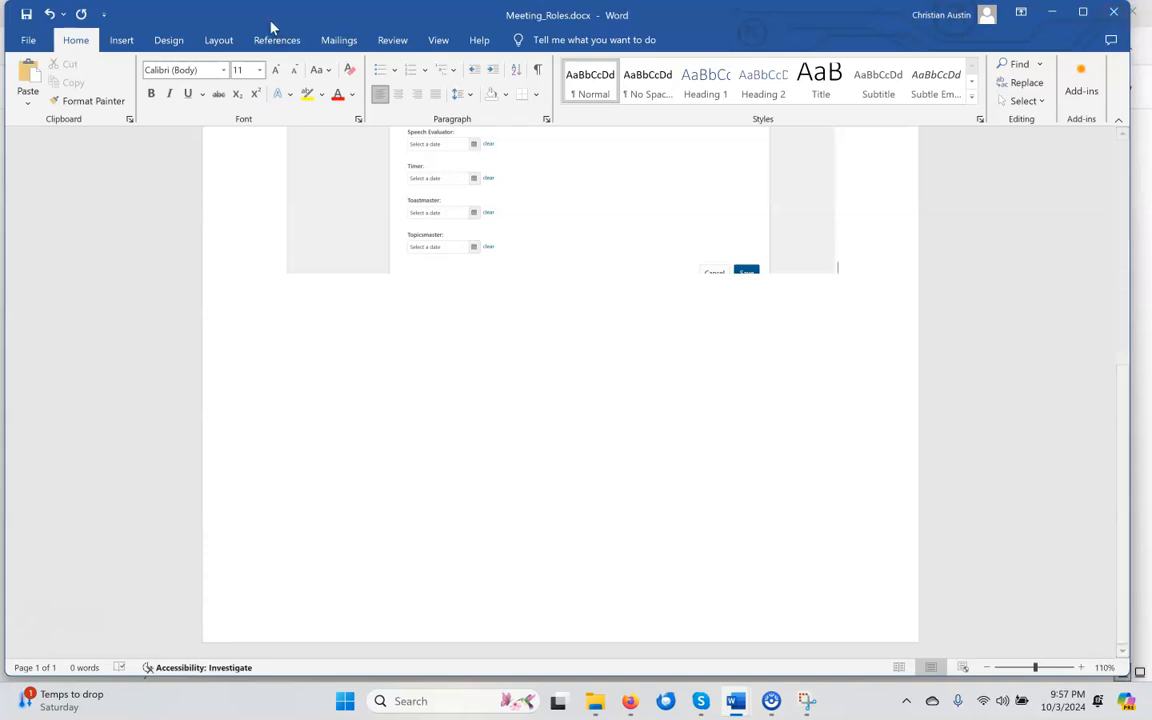
pyautogui.click(27, 14)
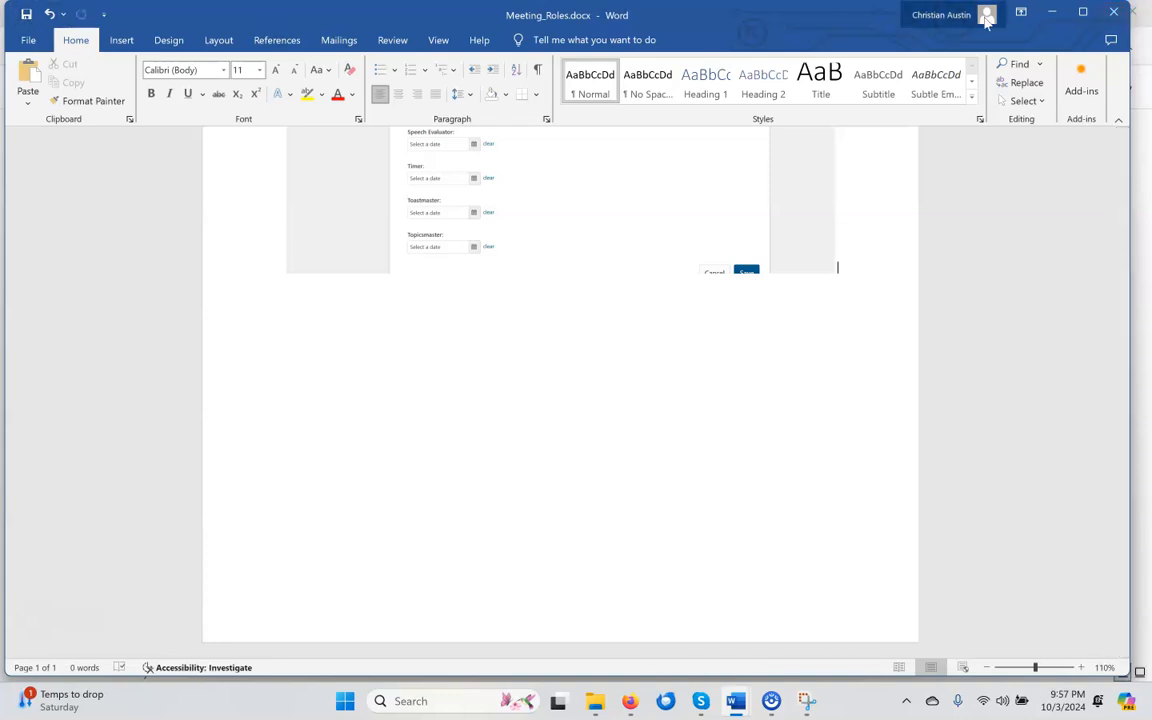
pyautogui.click(1113, 13)
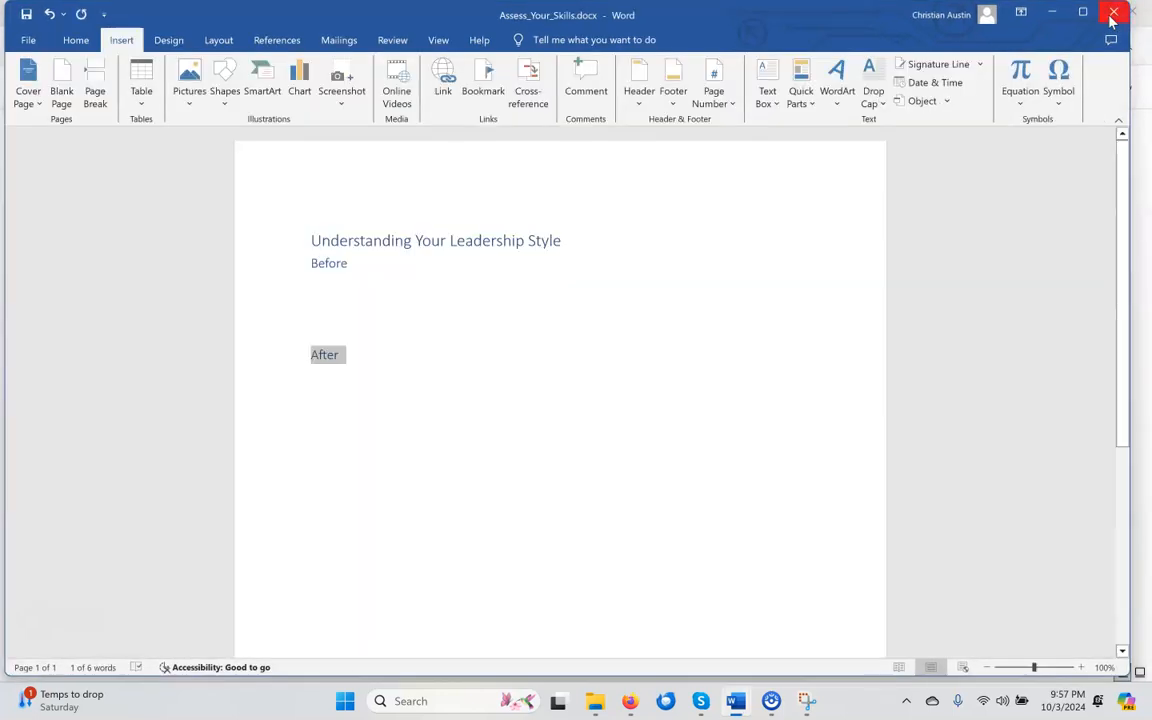
pyautogui.click(1055, 12)
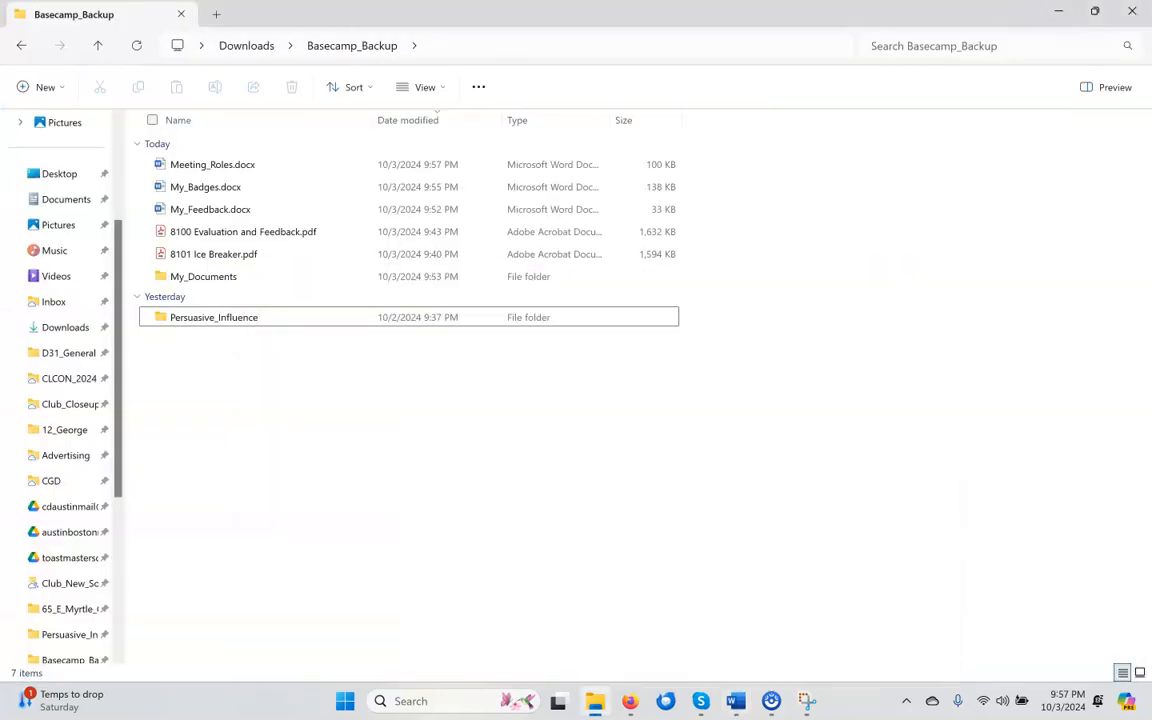
pyautogui.click(1057, 10)
# Step: Review the Assess Your Skills, leadership or communication style and Story Collection Tool items in the outage notice, and return to Base Camp
pyautogui.moveTo(258, 16)
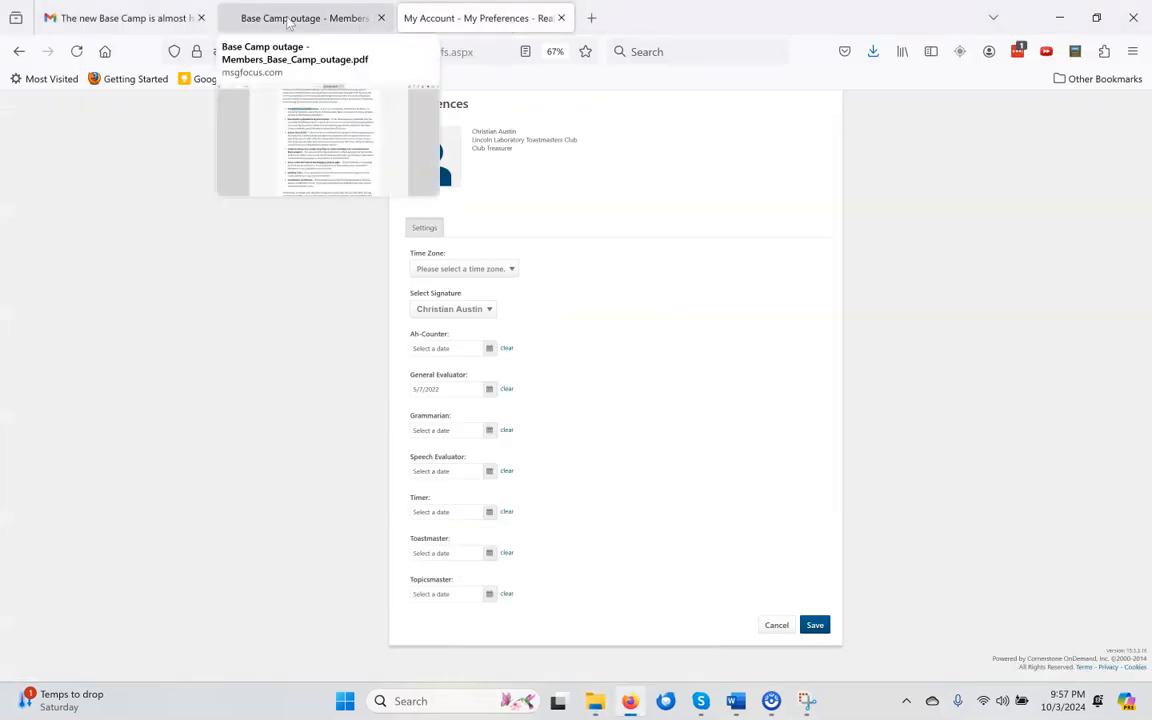
pyautogui.click(288, 20)
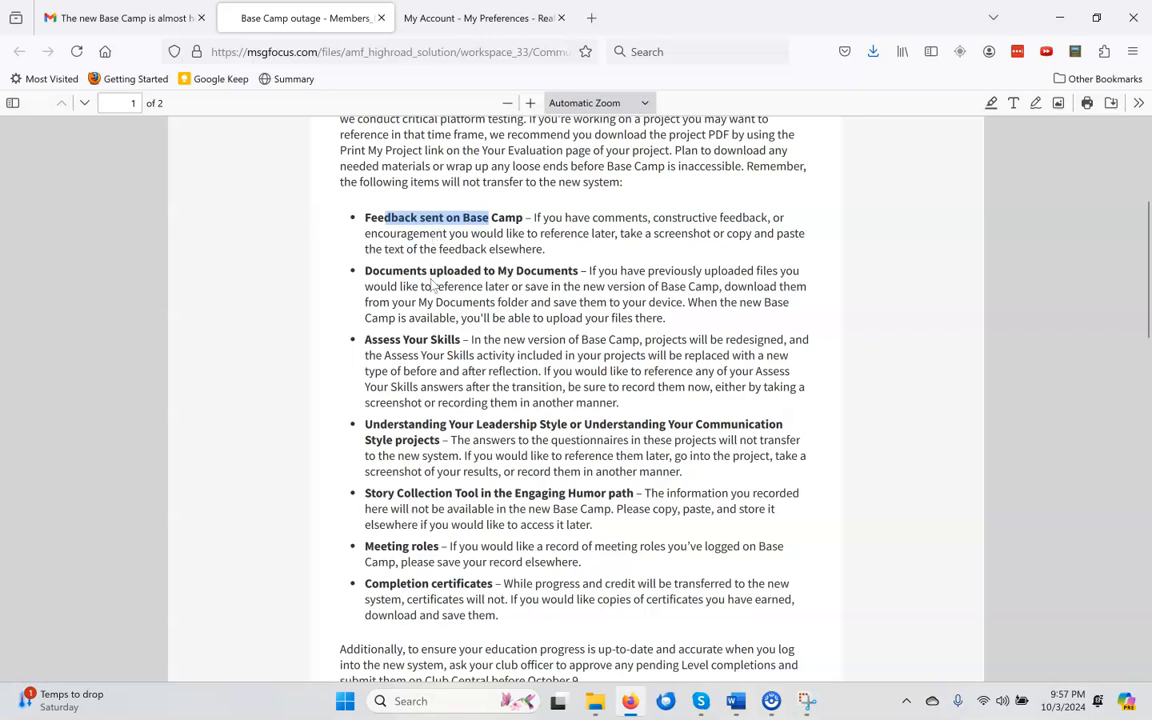
pyautogui.tripleClick(412, 339)
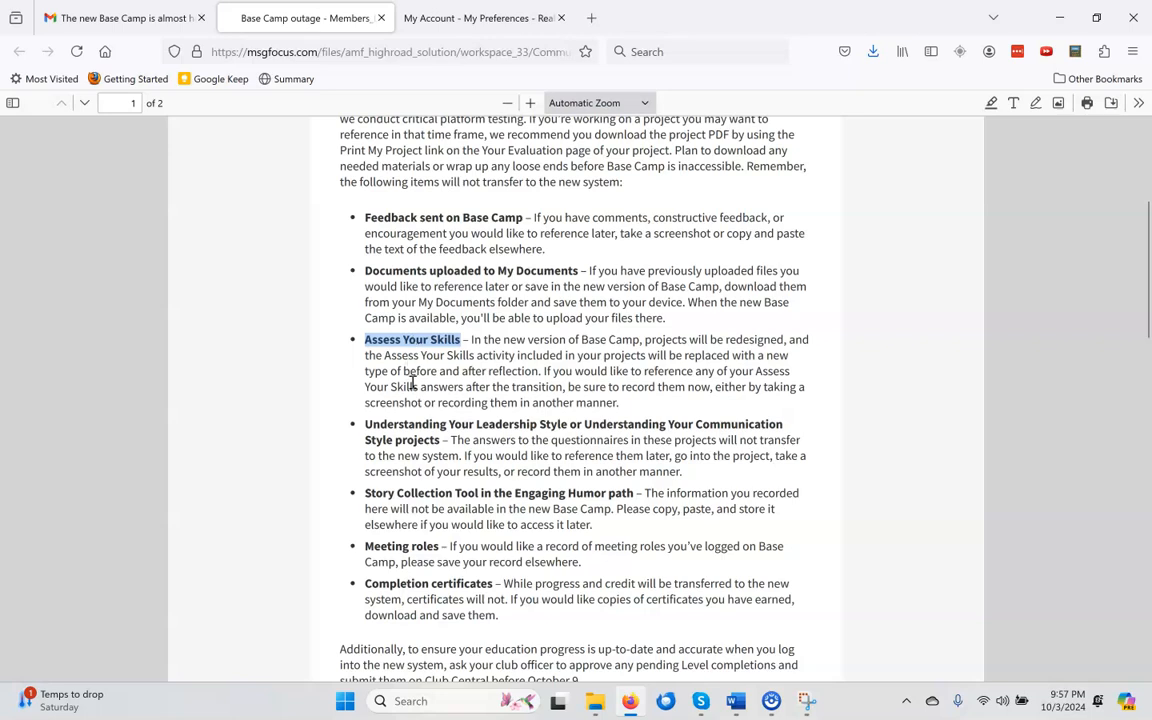
pyautogui.tripleClick(419, 428)
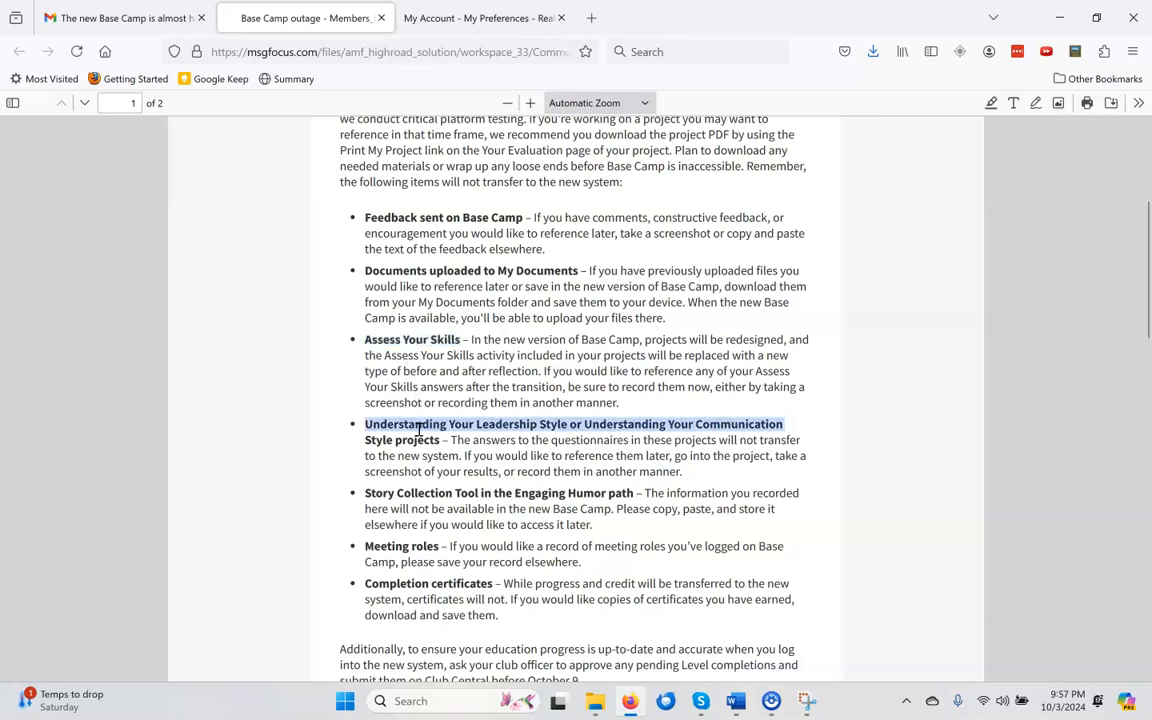
pyautogui.click(442, 510)
pyautogui.tripleClick(447, 498)
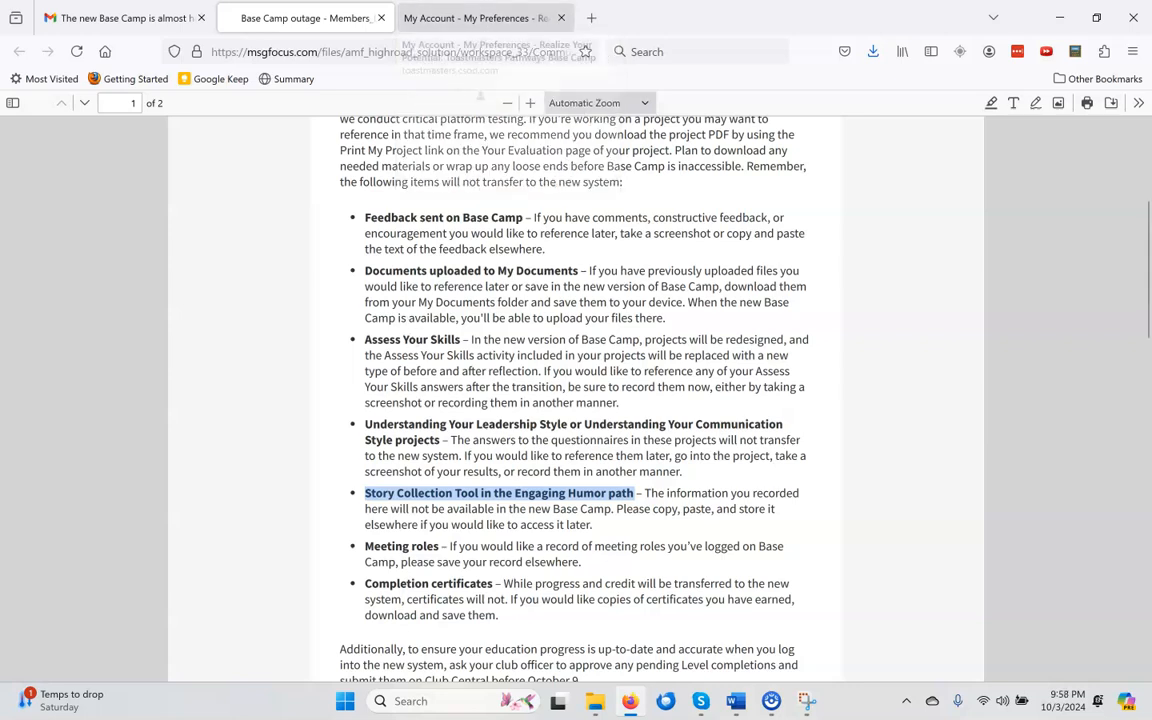
pyautogui.click(483, 16)
pyautogui.click(322, 16)
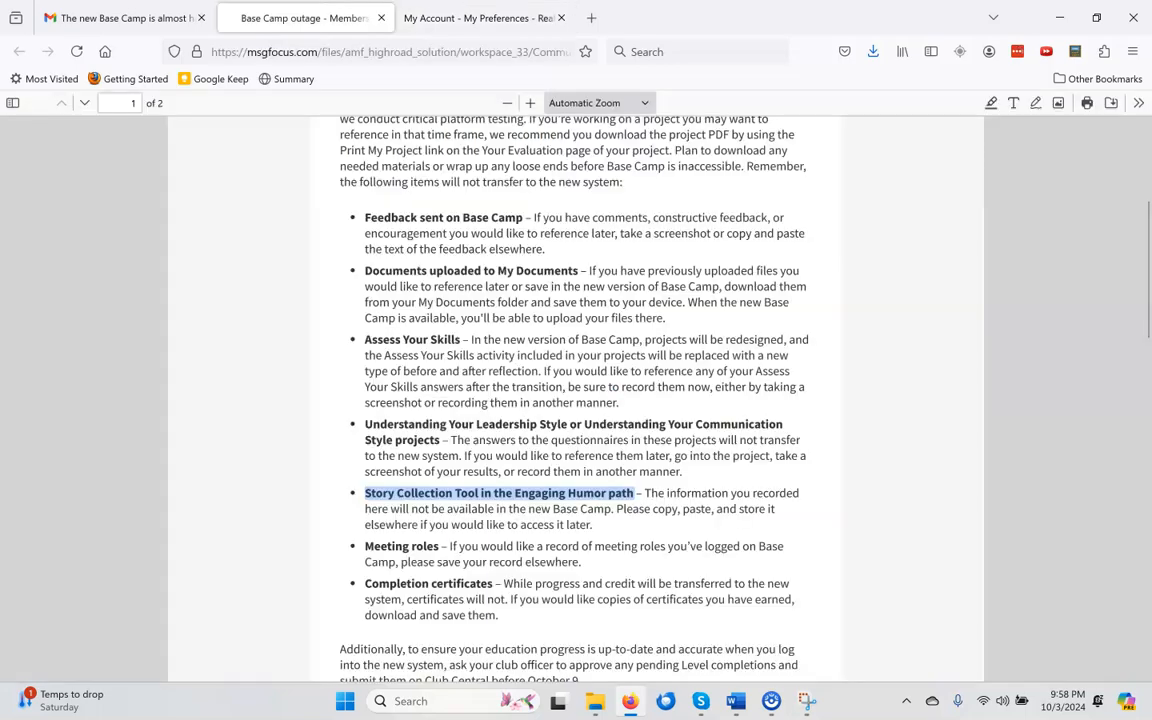
pyautogui.click(480, 18)
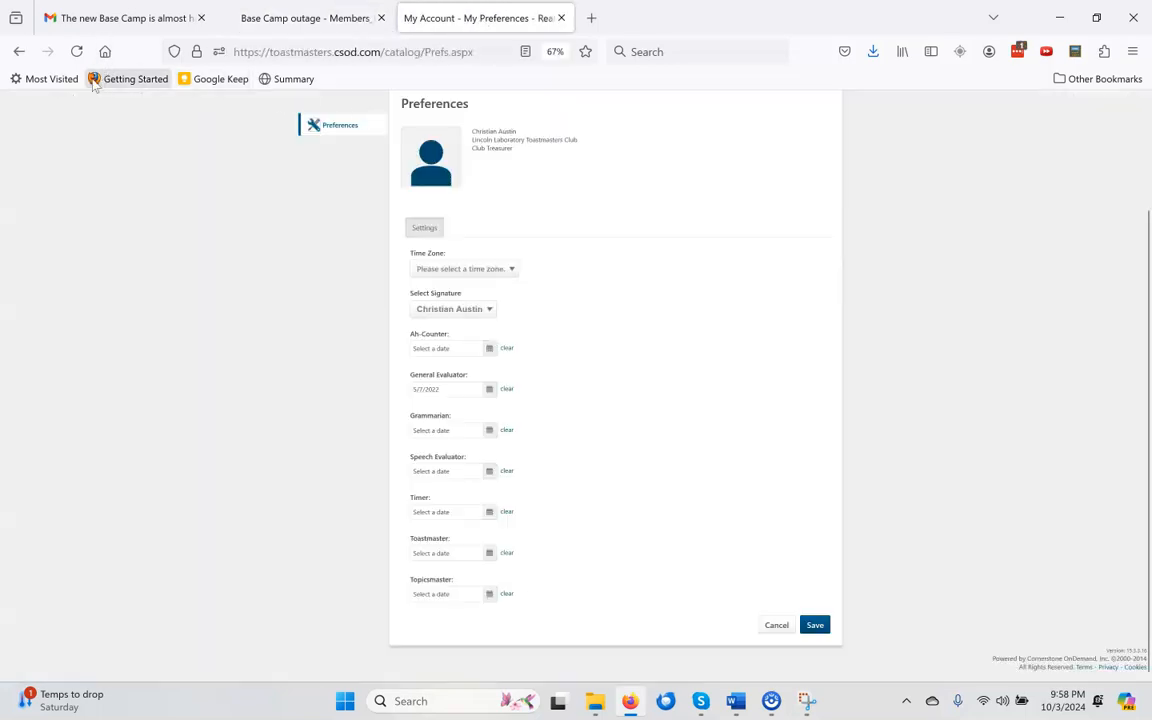
# Step: Open the Innovative Planning curriculum from Paths and Learning and launch its Level 2 project Understanding Your Leadership Style
pyautogui.scroll(3, 224, 210)
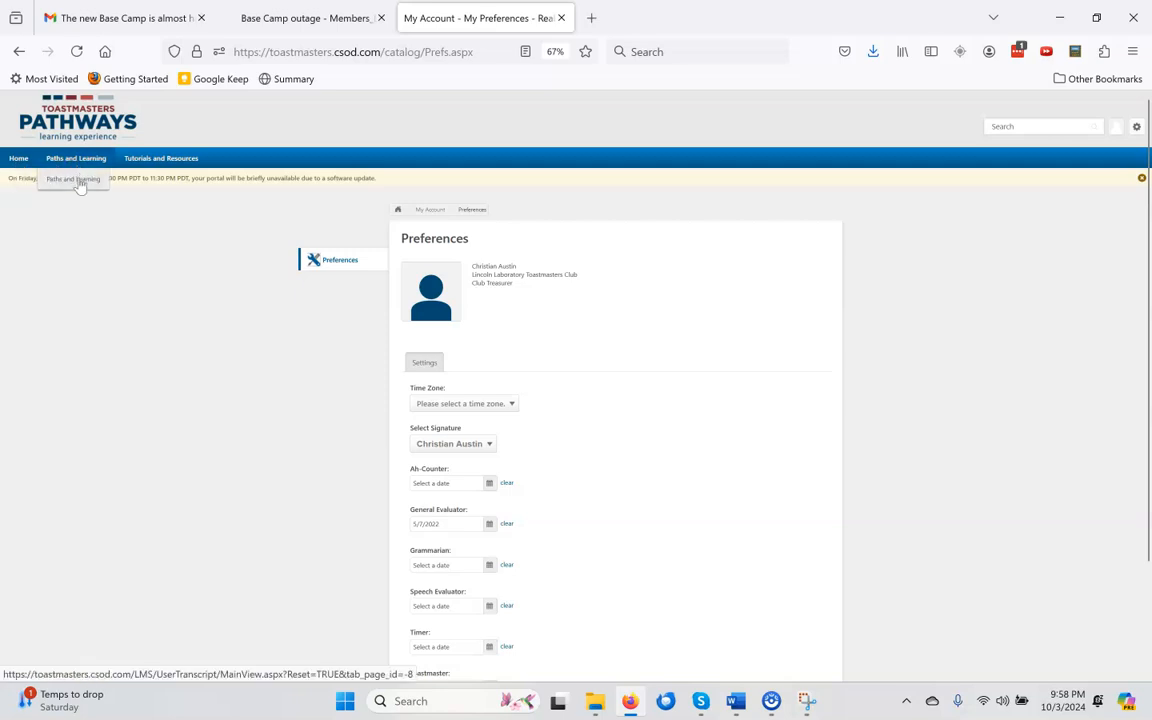
pyautogui.click(76, 177)
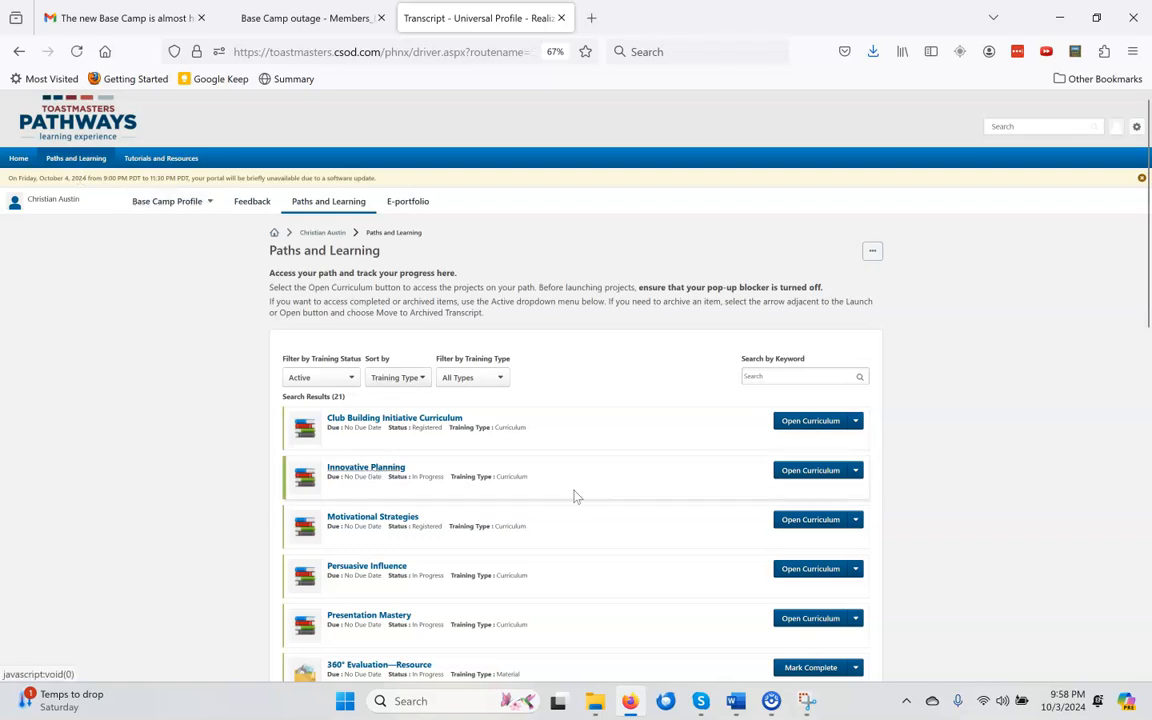
pyautogui.click(813, 478)
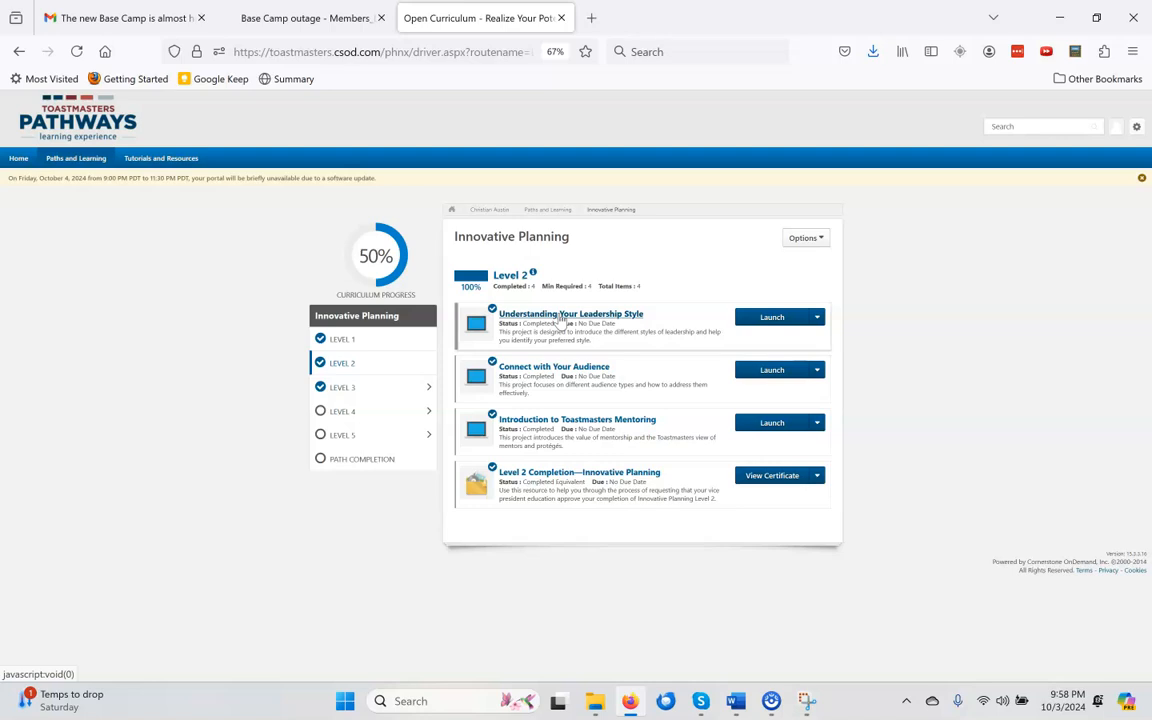
pyautogui.click(789, 324)
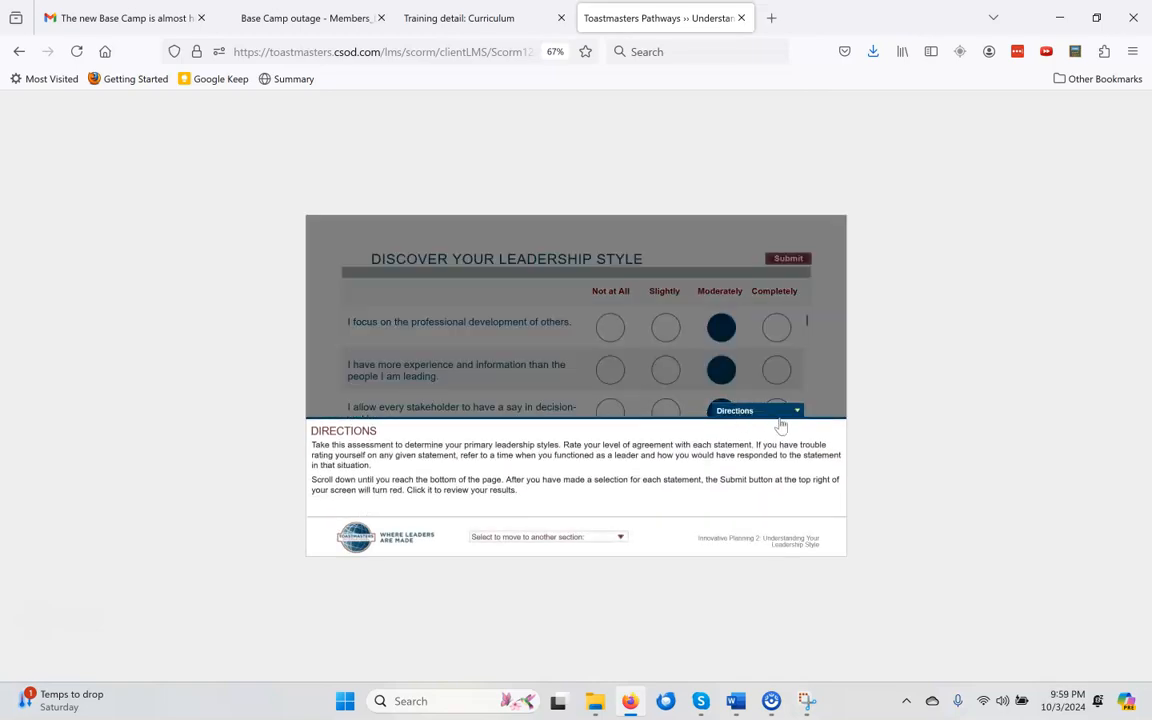
# Step: Collapse the directions, go to the project's Assess Your Skills—Before section and snip its first question slide
pyautogui.click(797, 414)
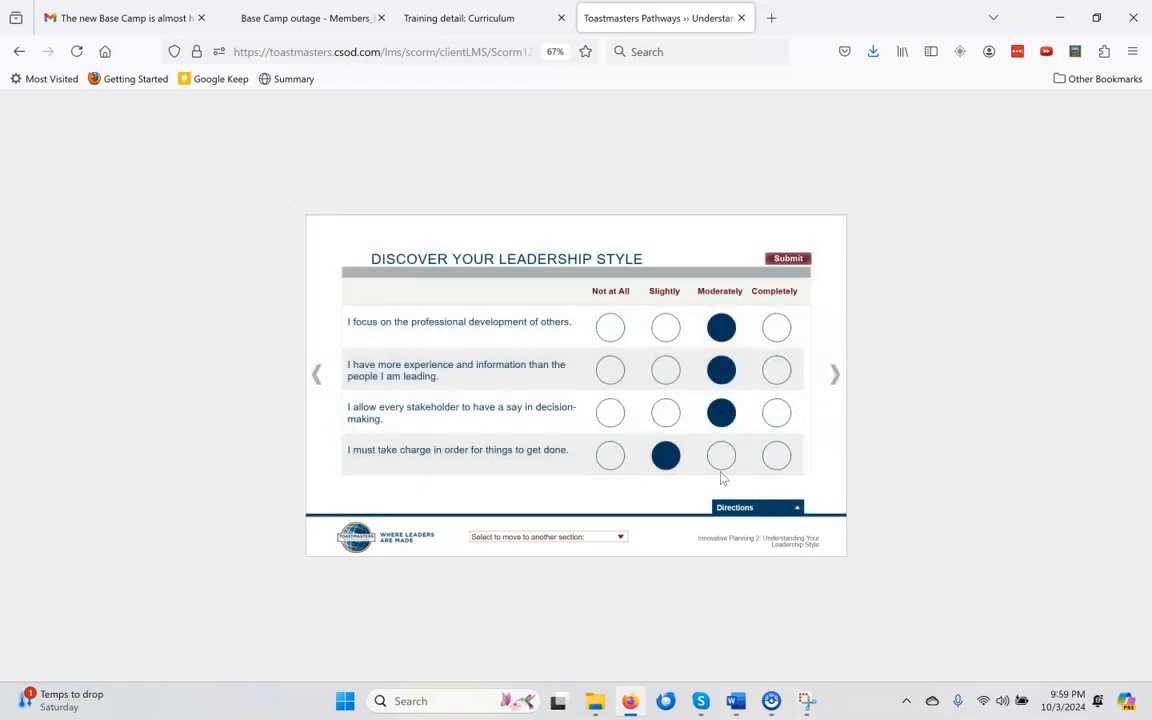
pyautogui.click(621, 538)
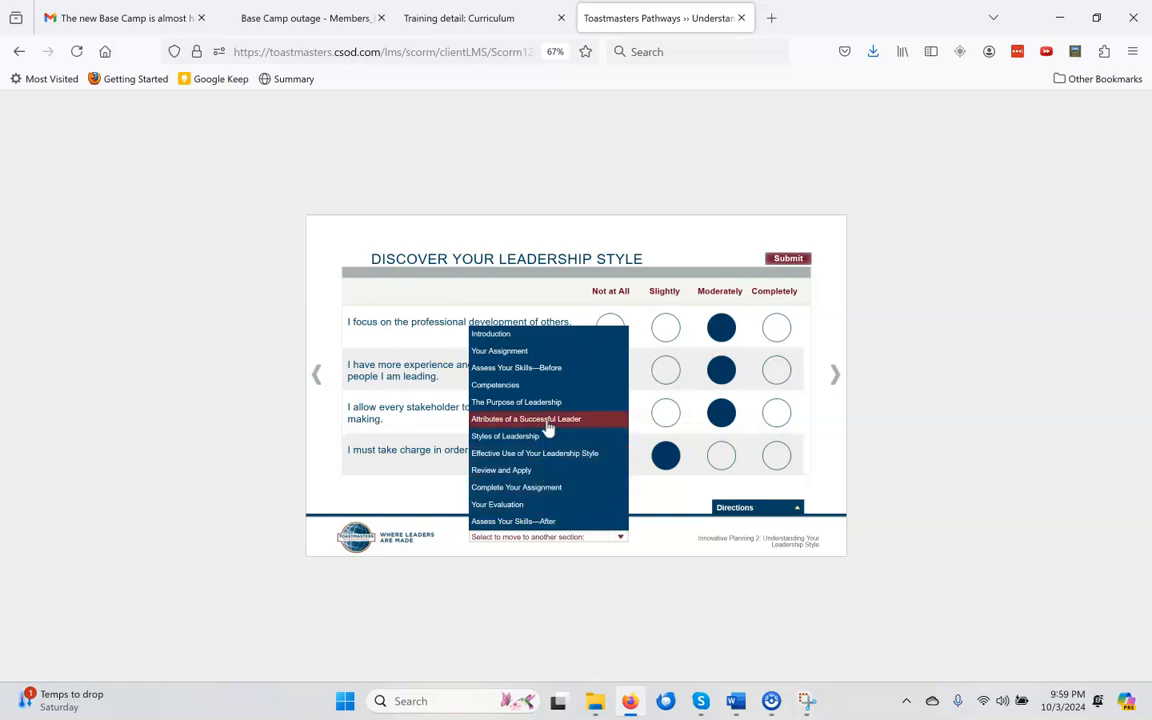
pyautogui.click(541, 369)
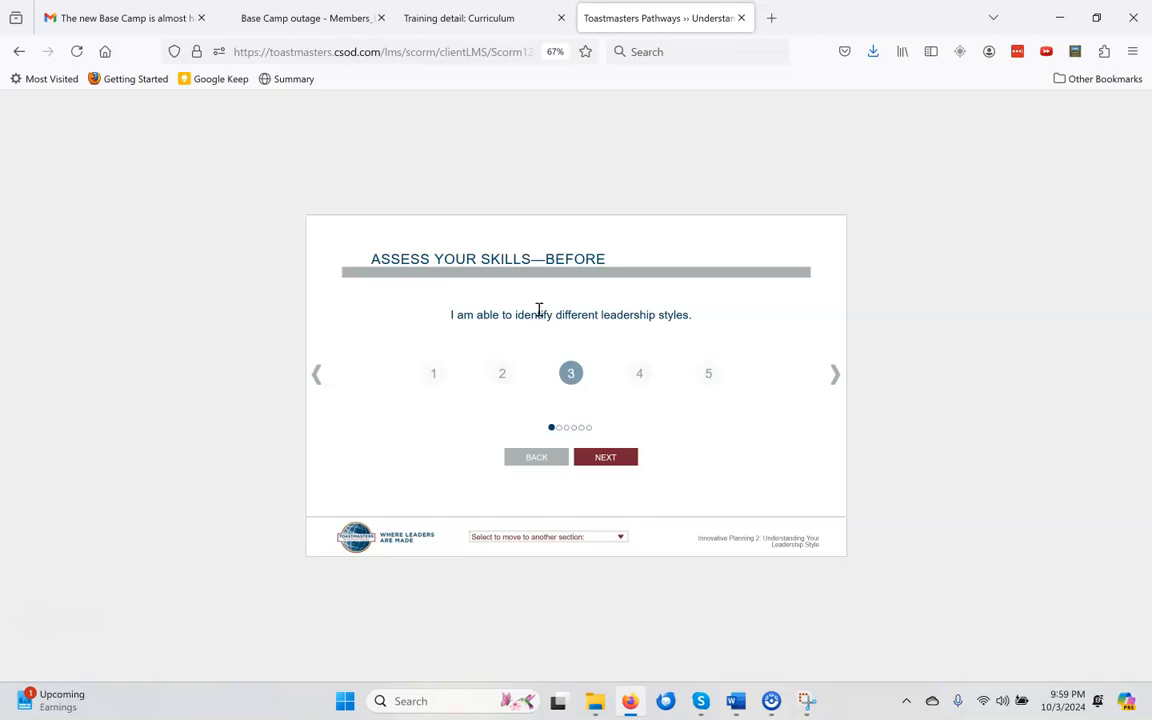
pyautogui.press('super+shift+s')
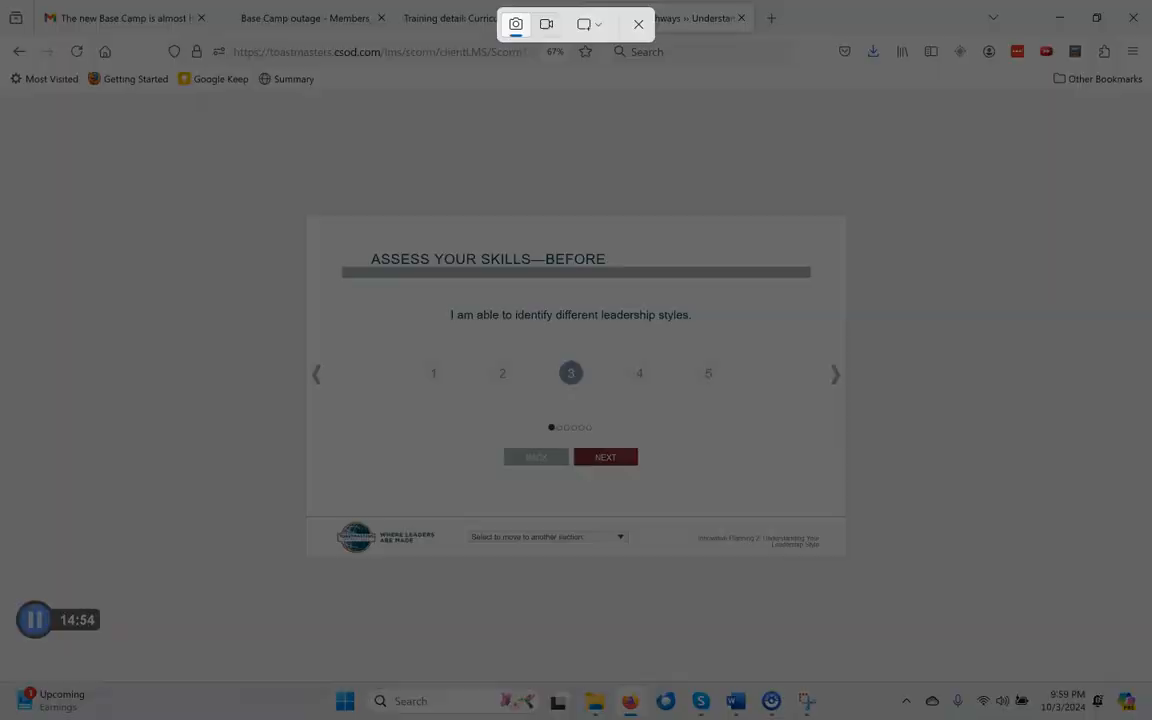
pyautogui.moveTo(311, 221); pyautogui.dragTo(845, 563)
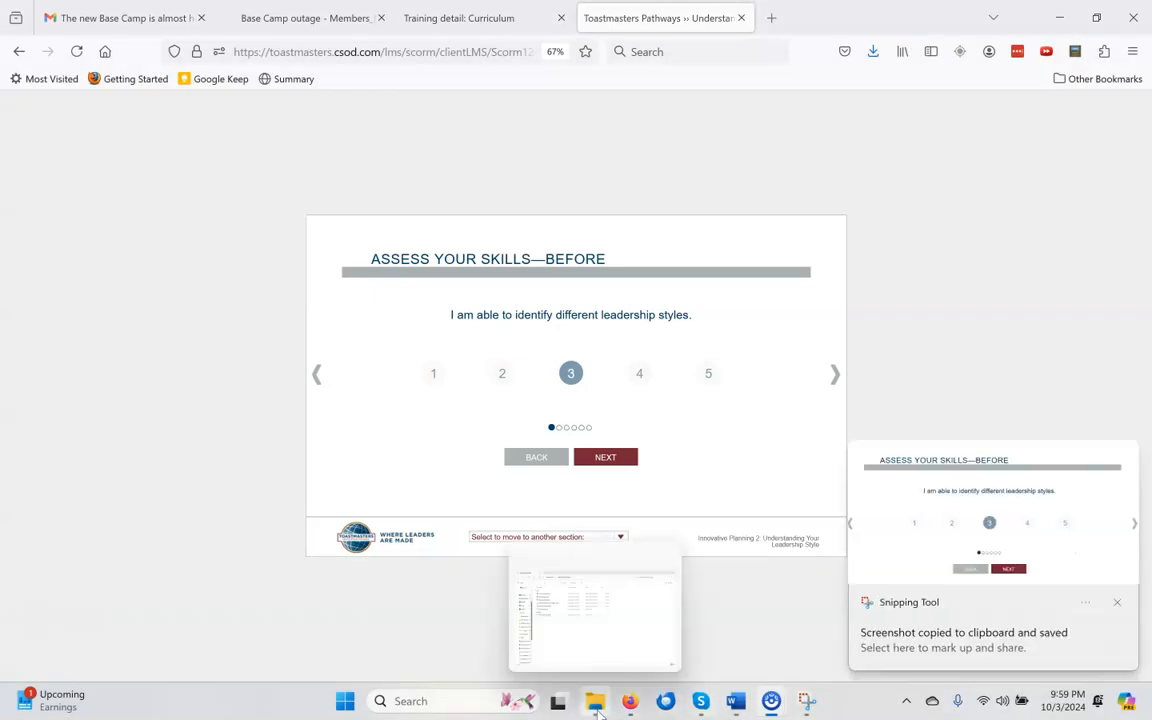
# Step: Open Assess_Your_Skills.docx from the Persuasive_Influence subfolder of Basecamp_Backup in Word
pyautogui.click(597, 705)
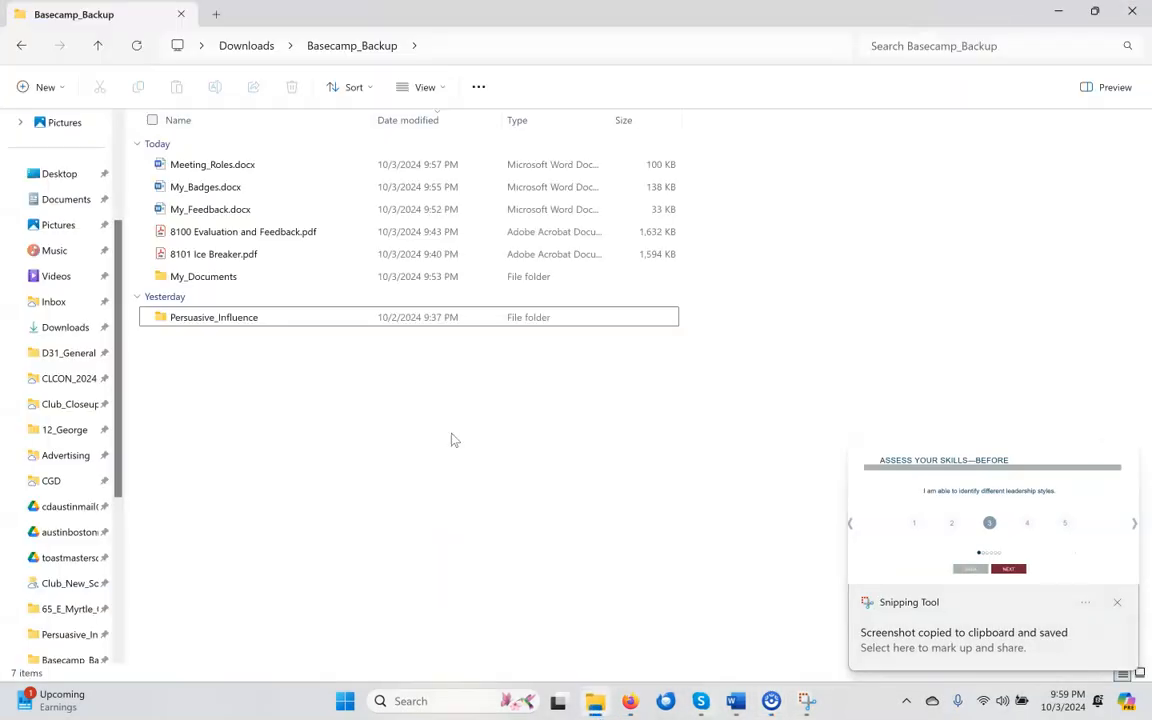
pyautogui.click(226, 326)
pyautogui.click(224, 322)
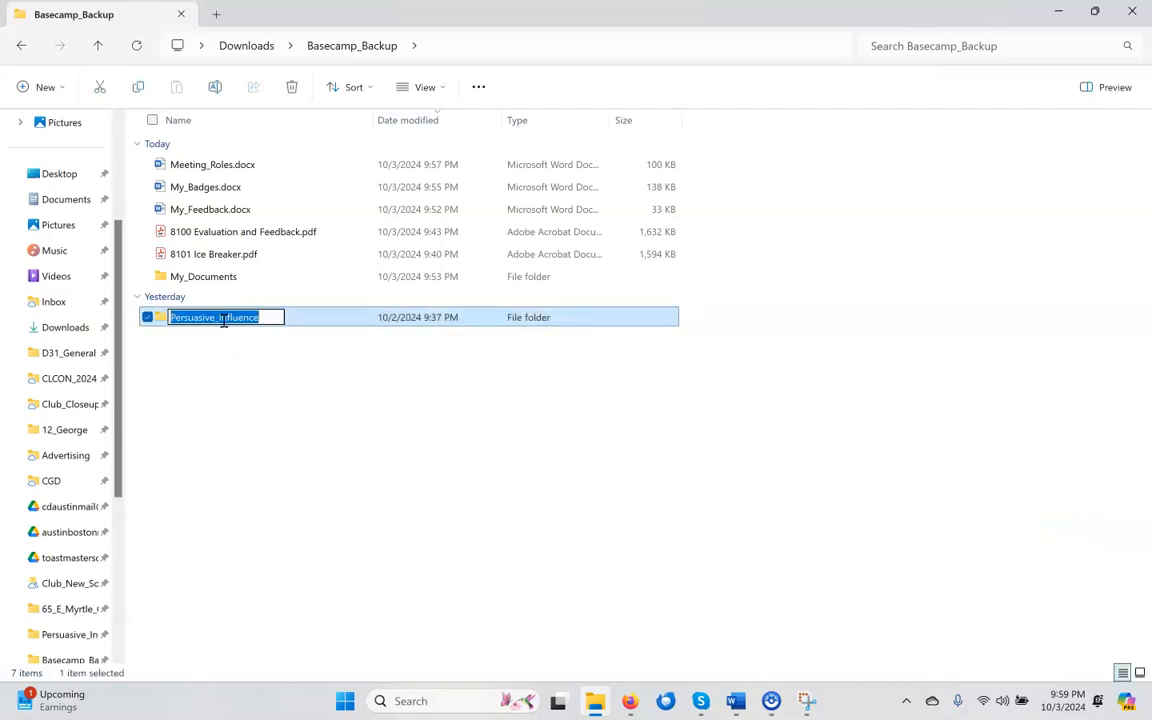
pyautogui.click(221, 330)
pyautogui.doubleClick(221, 328)
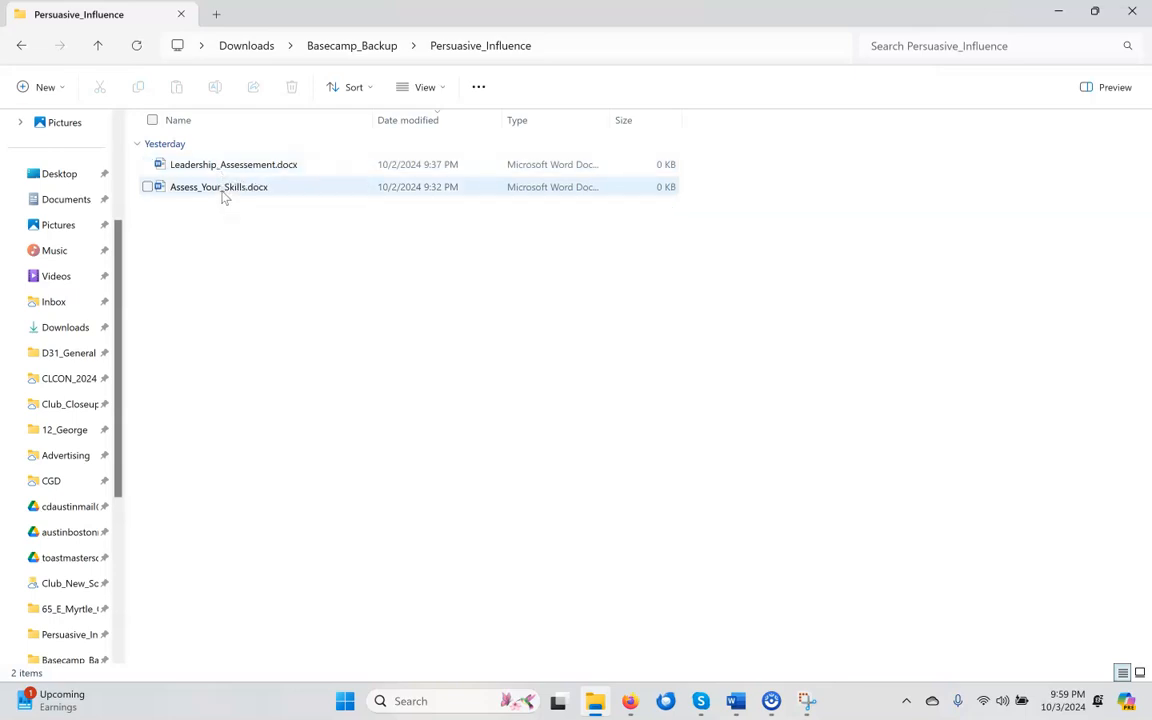
pyautogui.click(224, 195)
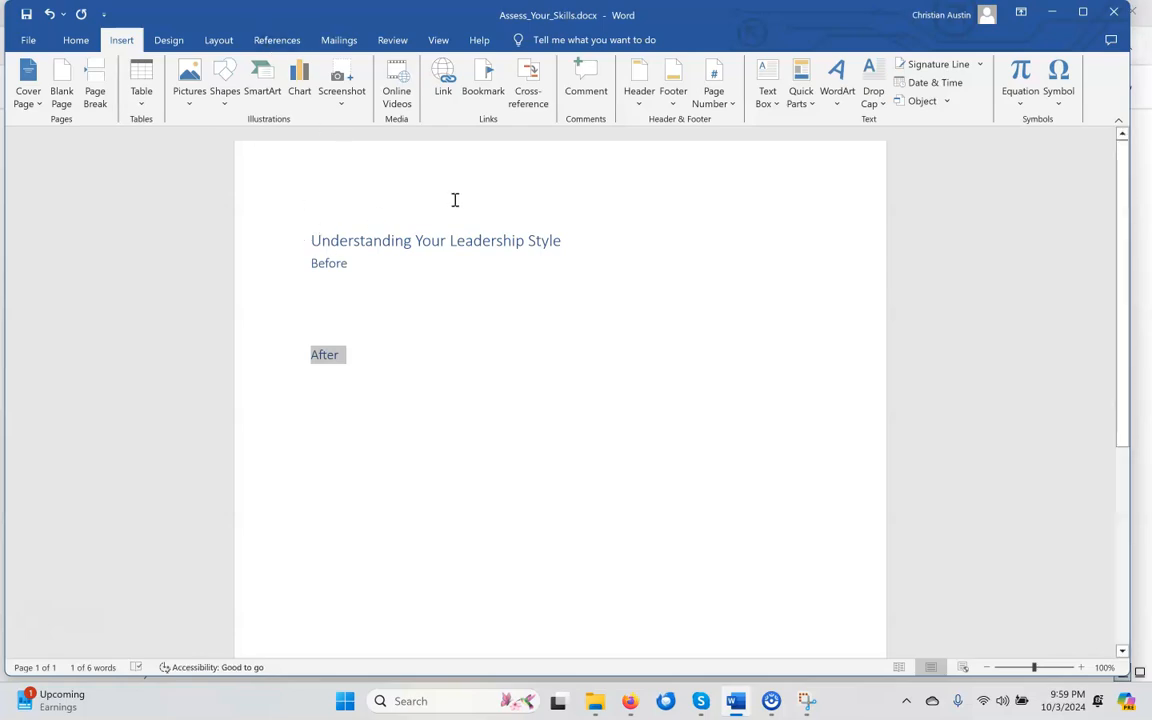
# Step: Apply the Heading 1 style to the document's title line, Understanding Your Leadership Style
pyautogui.tripleClick(364, 245)
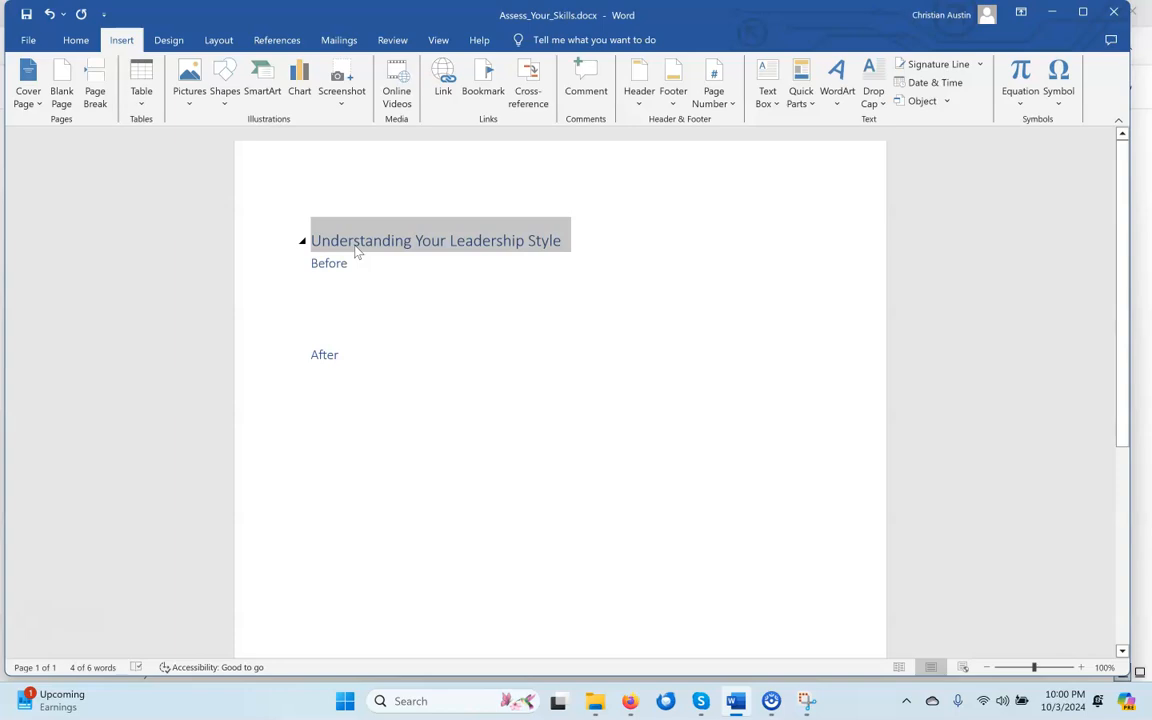
pyautogui.hotkey('ctrl', 'alt', '2')
pyautogui.hotkey('ctrl', 'alt', '1')
pyautogui.click(326, 263)
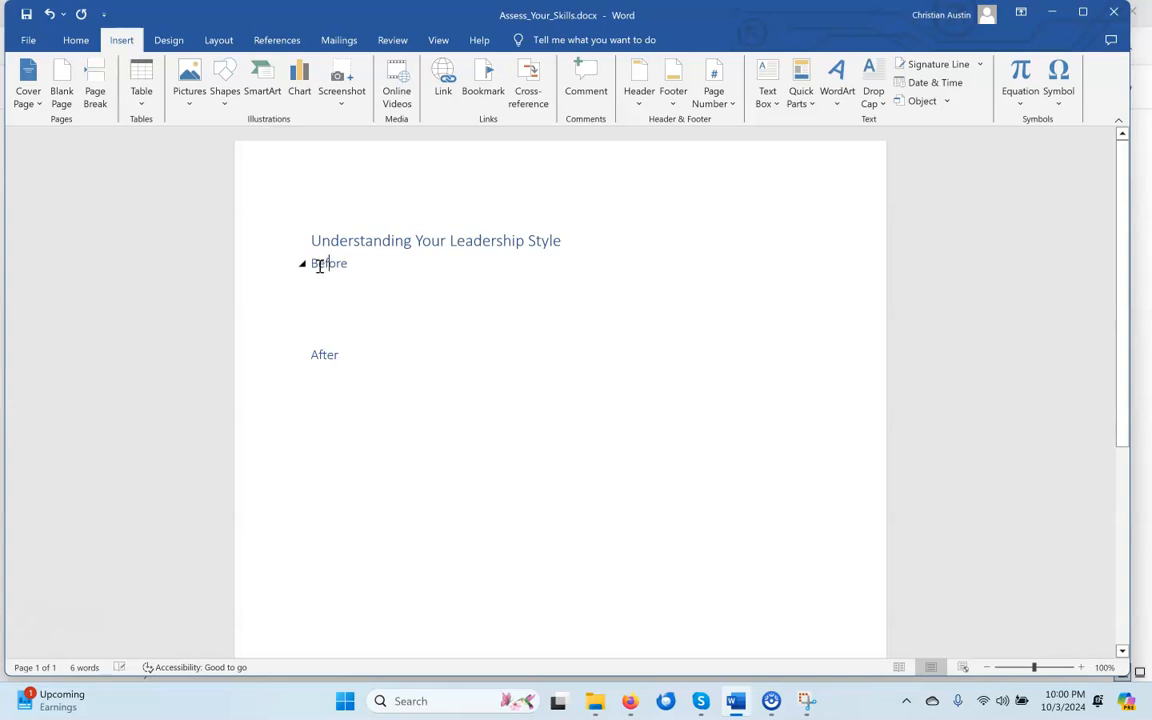
# Step: Add Project 2 as a Heading 1 below the After heading, with copies of the Before and After headings beneath it
pyautogui.click(307, 388)
pyautogui.write('Projec')
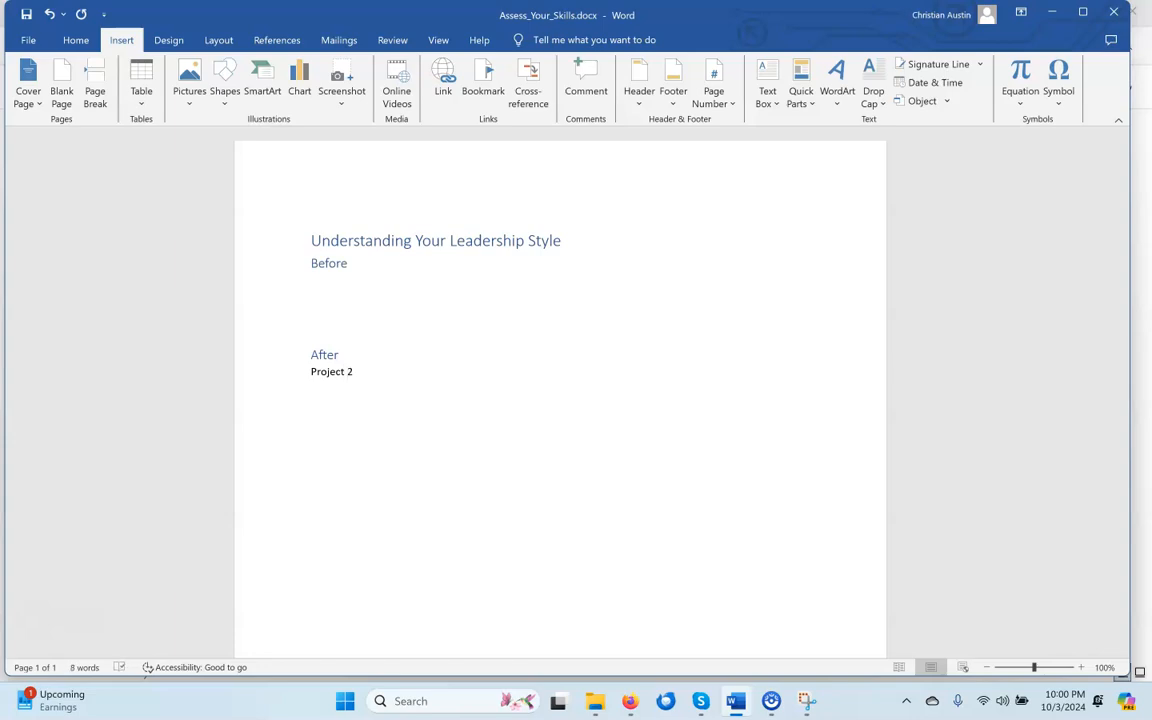
pyautogui.click(303, 264)
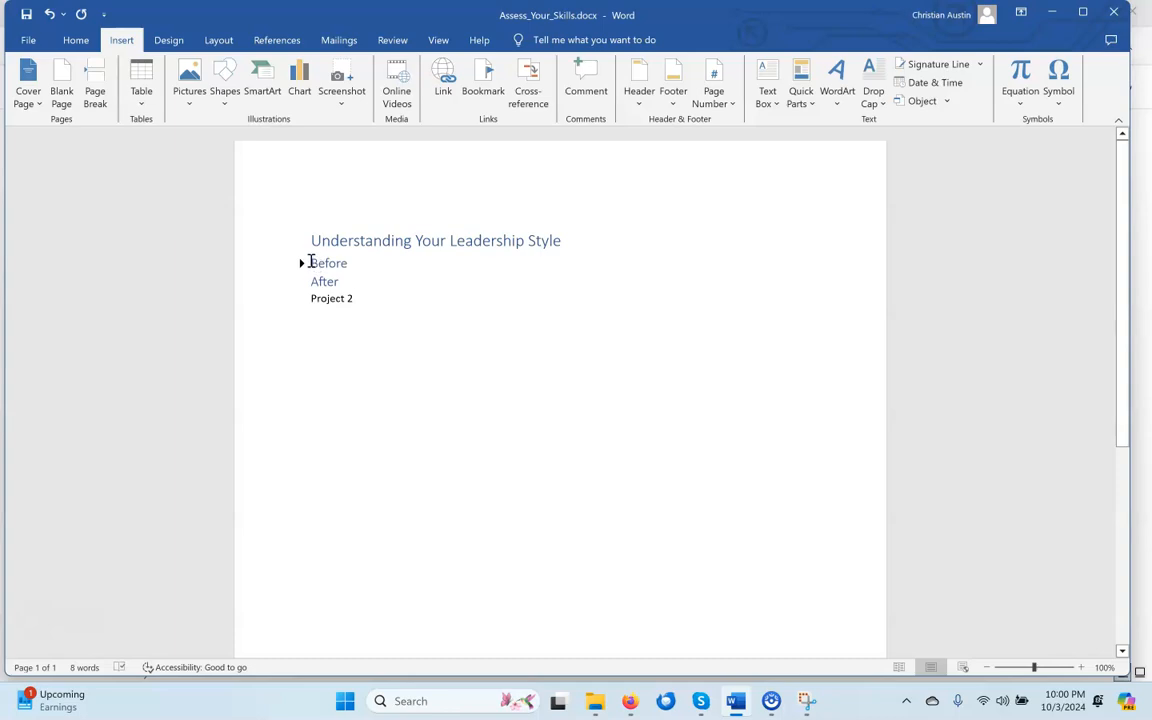
pyautogui.moveTo(310, 261); pyautogui.dragTo(352, 281)
pyautogui.hotkey('ctrl', 'c')
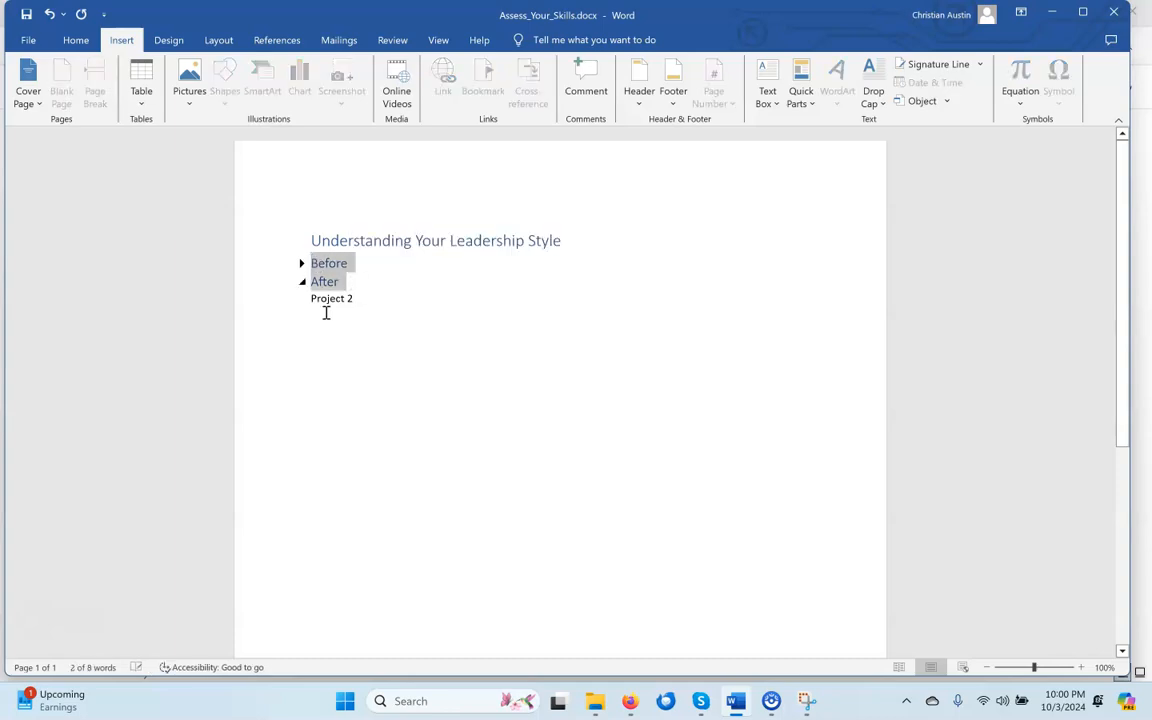
pyautogui.click(326, 313)
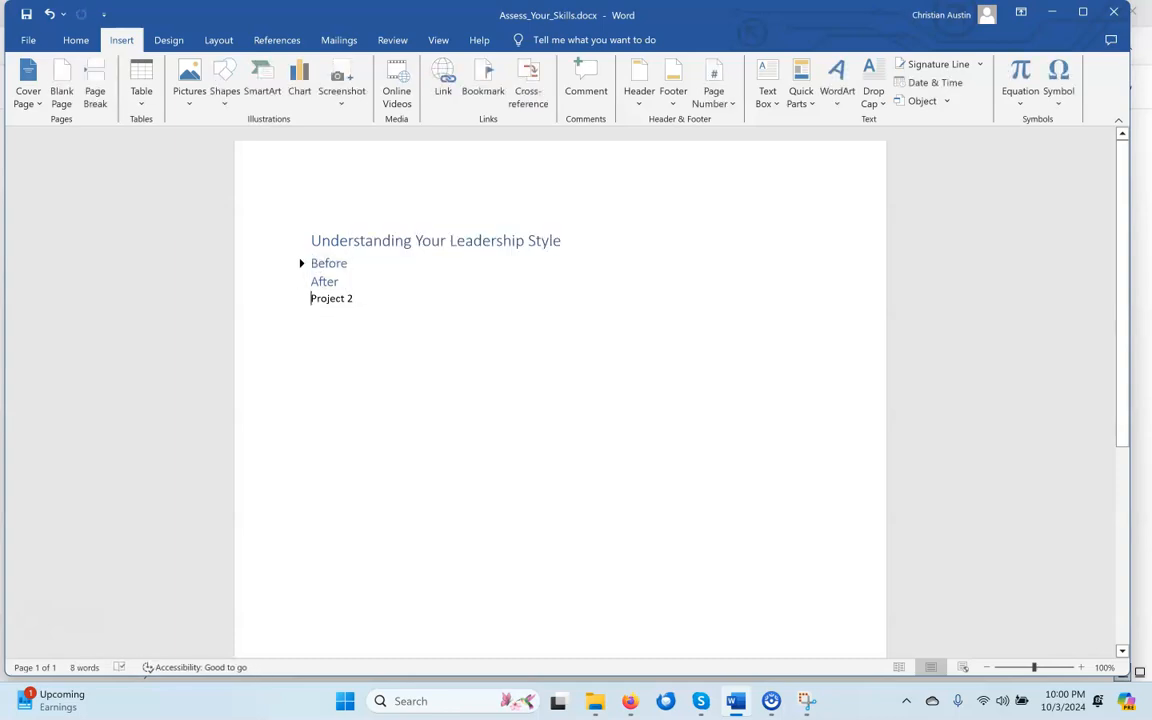
pyautogui.click(311, 319)
pyautogui.hotkey('ctrl', 'v')
pyautogui.tripleClick(327, 302)
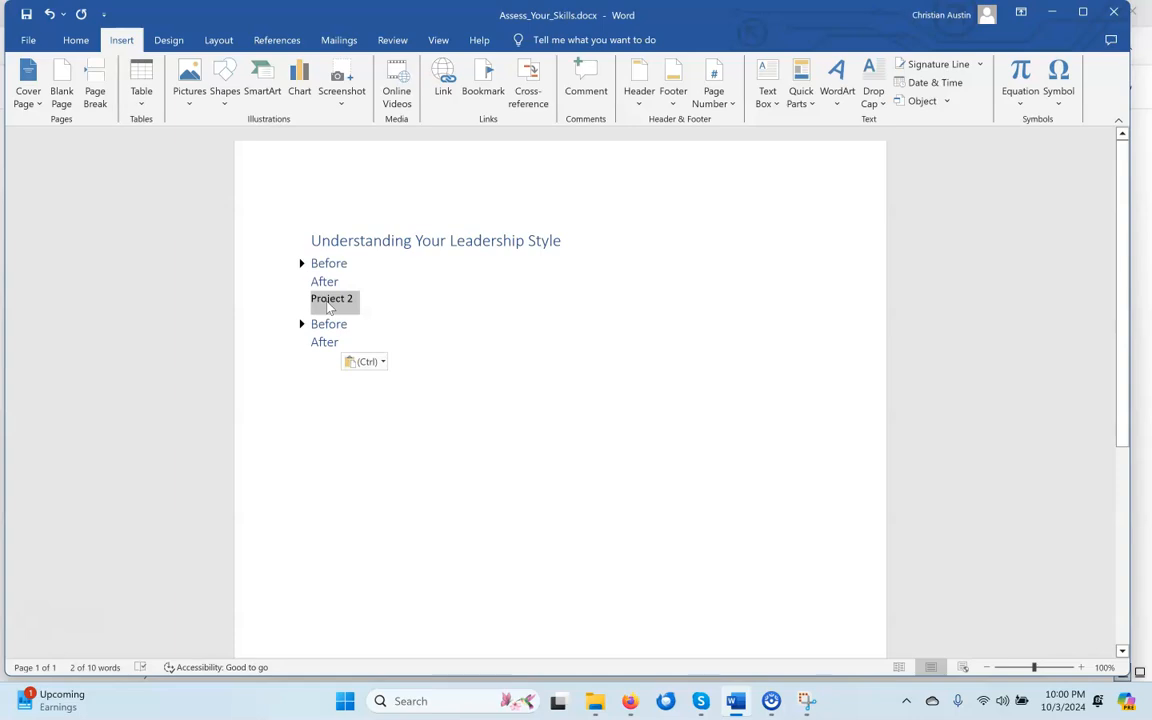
pyautogui.hotkey('ctrl', 'alt', '1')
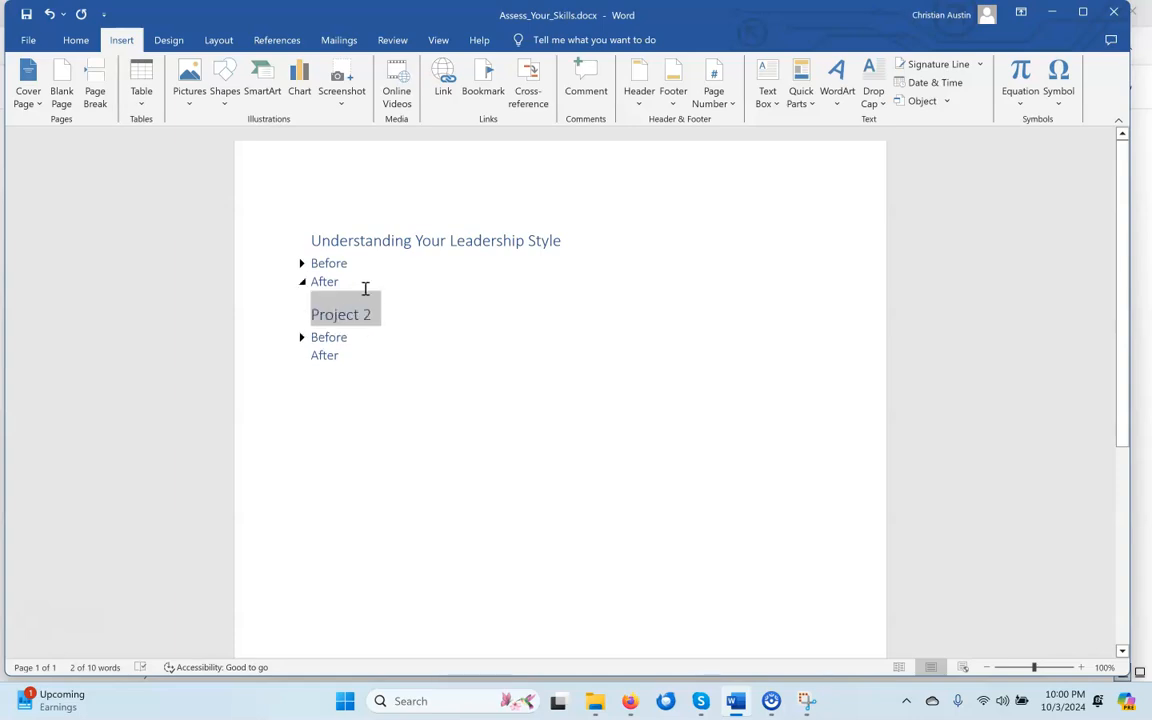
# Step: Expand the first Before section, add a blank line under its heading, try pasting the clipboard contents there and undo the paste
pyautogui.click(359, 281)
pyautogui.click(360, 264)
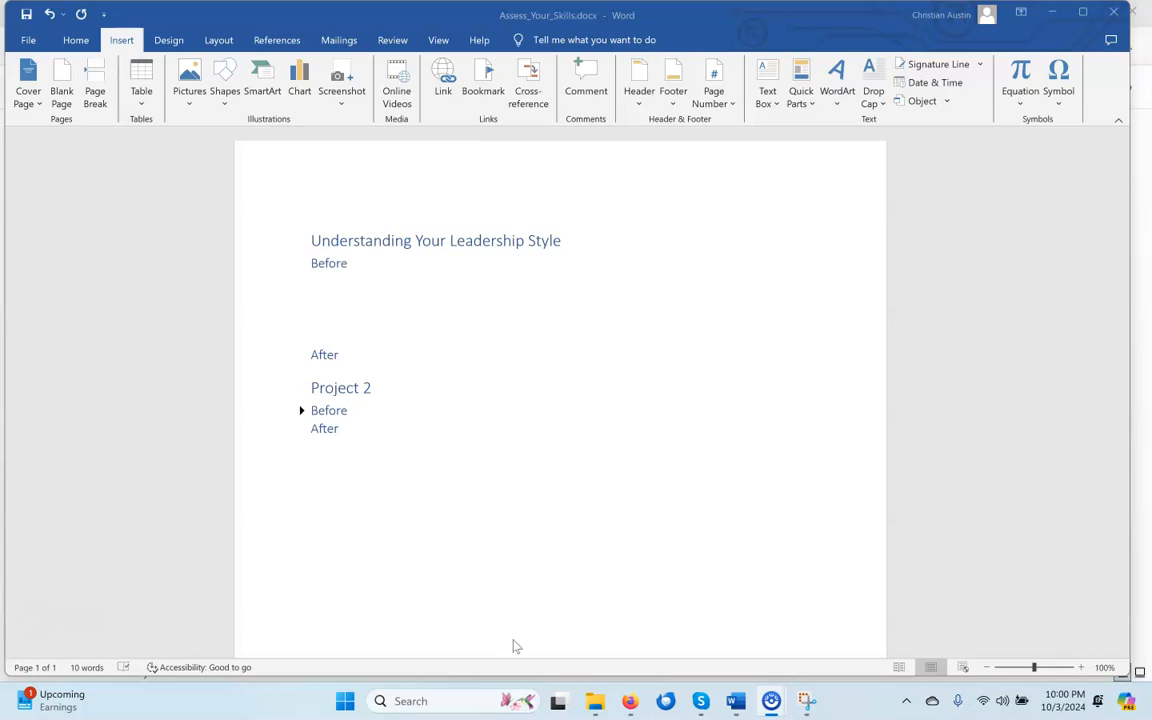
pyautogui.click(636, 704)
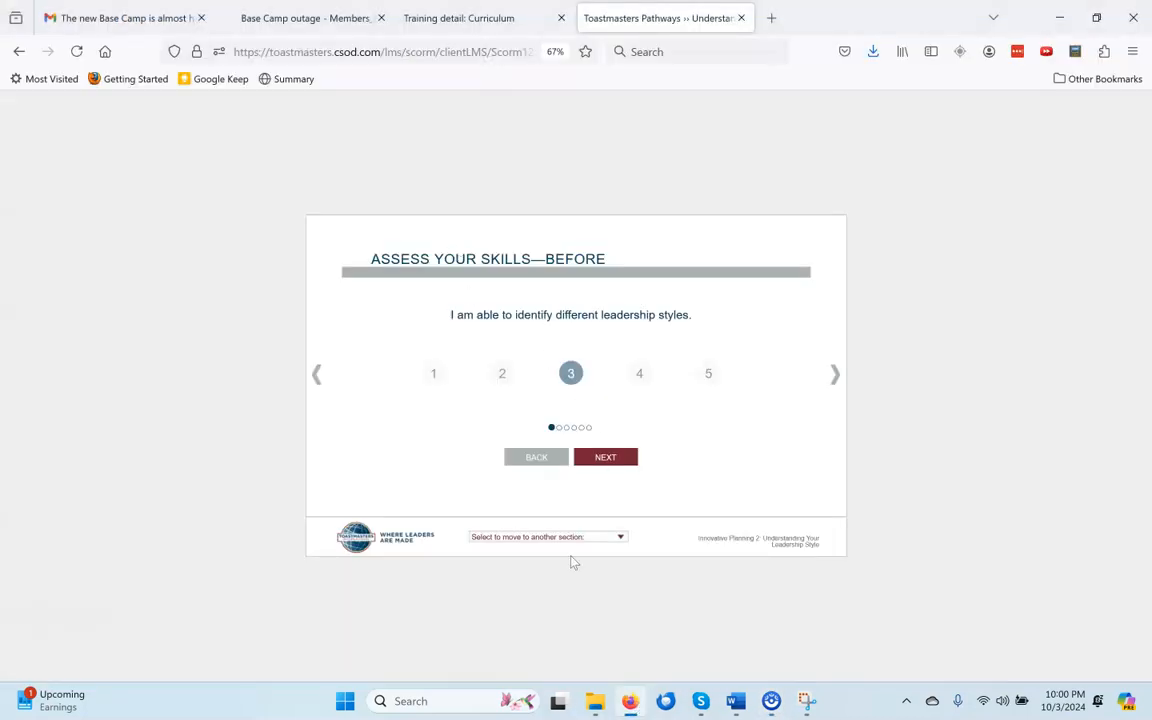
pyautogui.moveTo(630, 703)
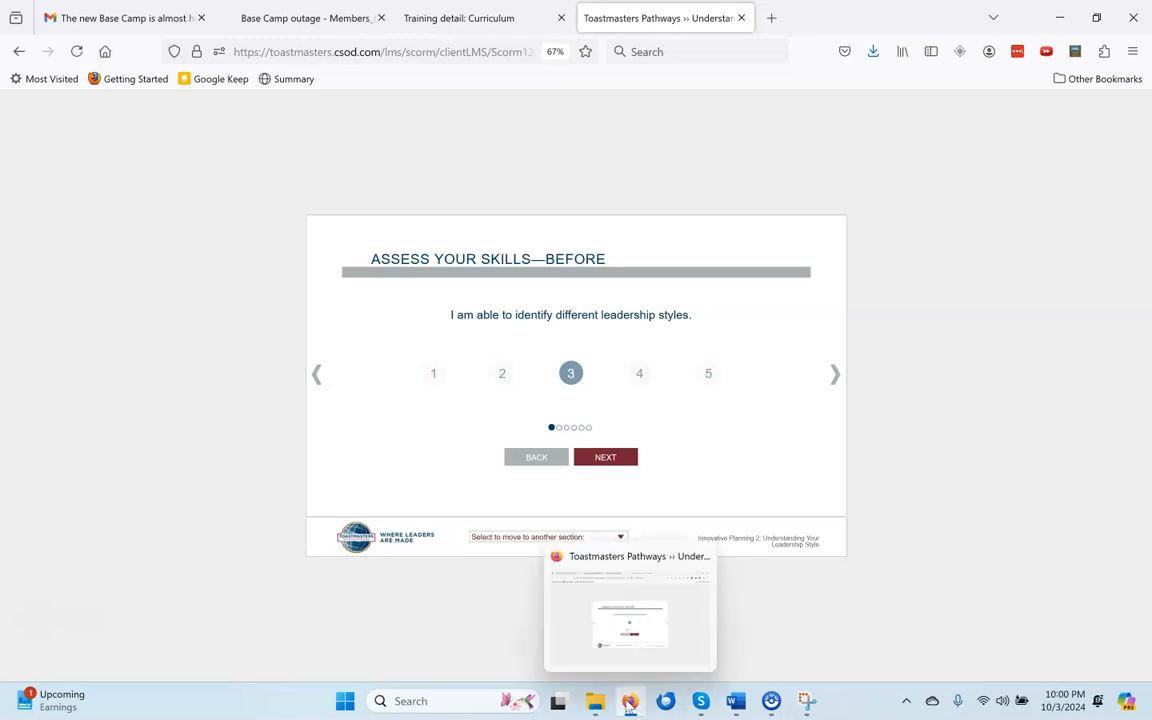
pyautogui.click(737, 704)
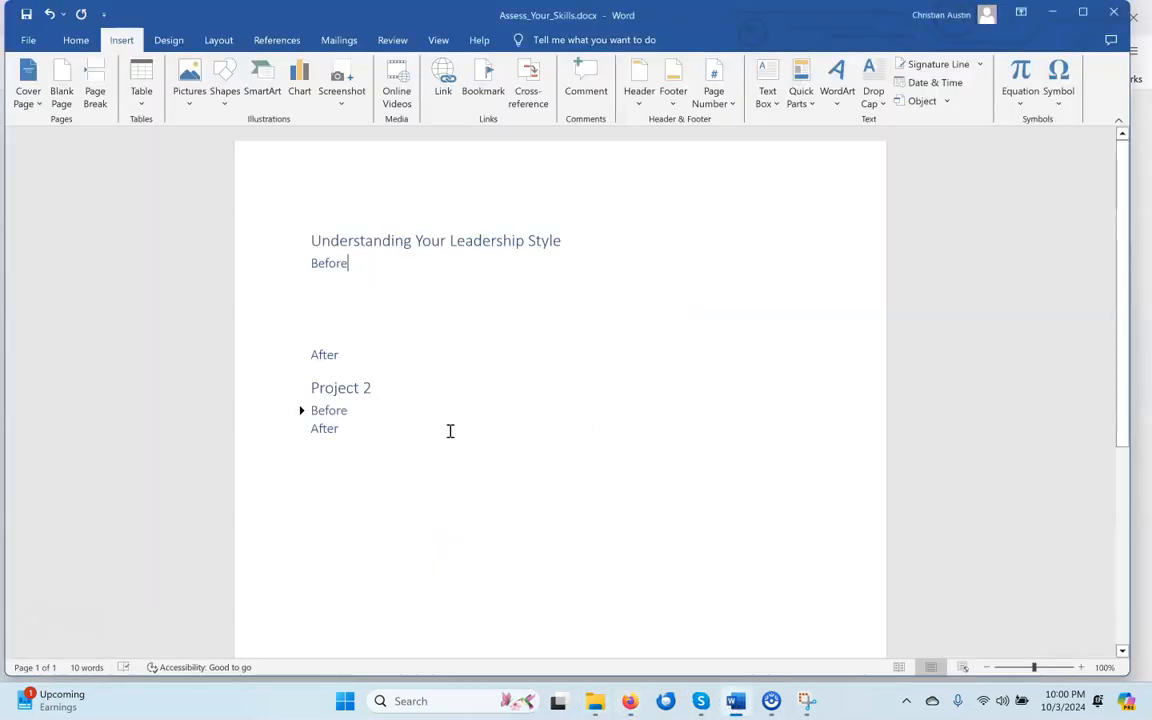
pyautogui.press('Return')
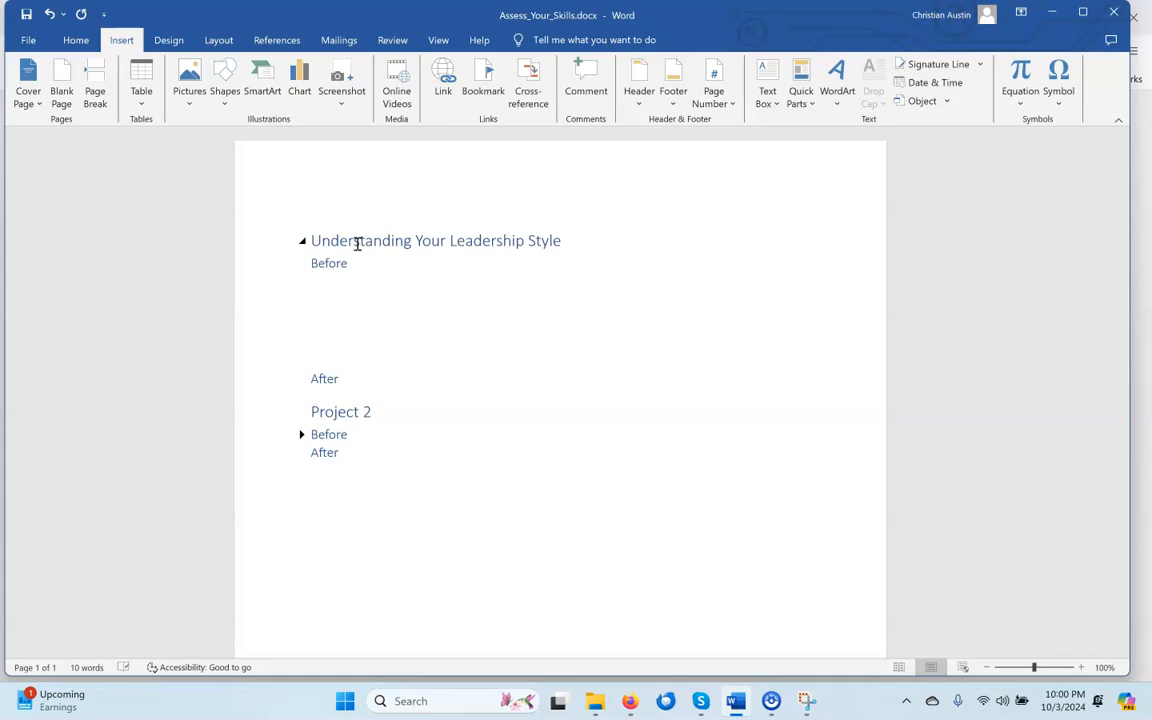
pyautogui.hotkey('ctrl', 'v')
pyautogui.hotkey('ctrl', 'z')
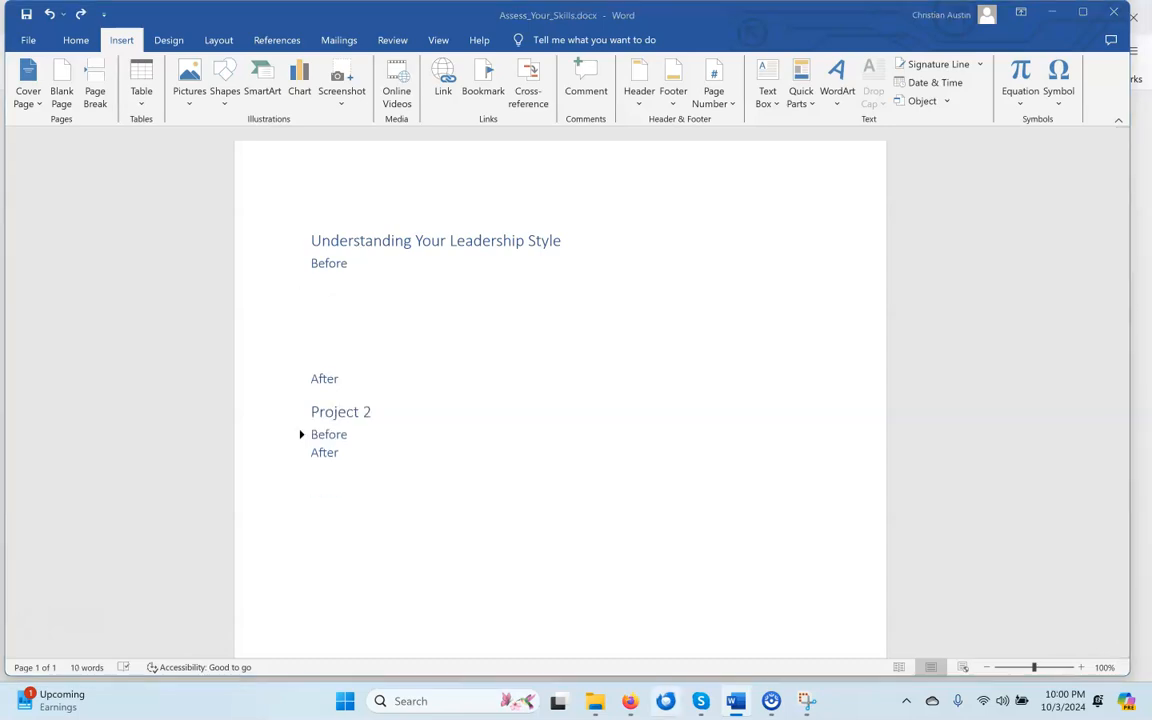
# Step: Snip the first Assess Your Skills—Before question slide, paste it under the first Before heading in Assess_Your_Skills.docx and add a new line below
pyautogui.click(563, 628)
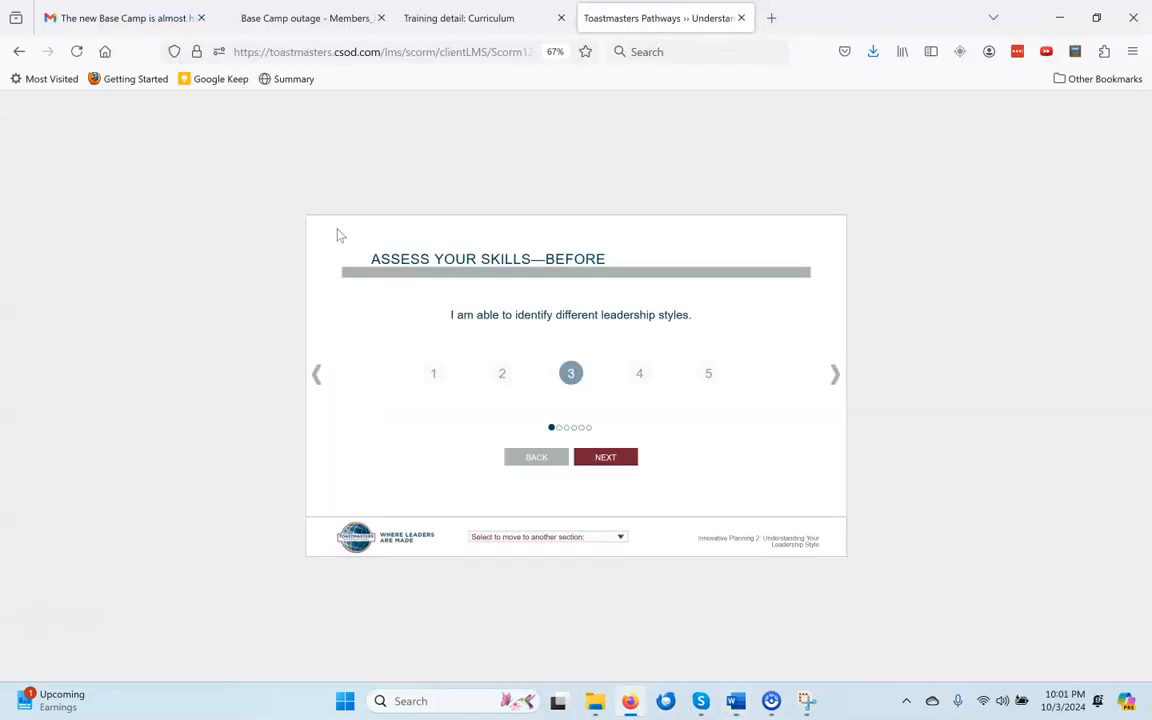
pyautogui.press('super+shift+s')
pyautogui.moveTo(311, 219); pyautogui.dragTo(841, 559)
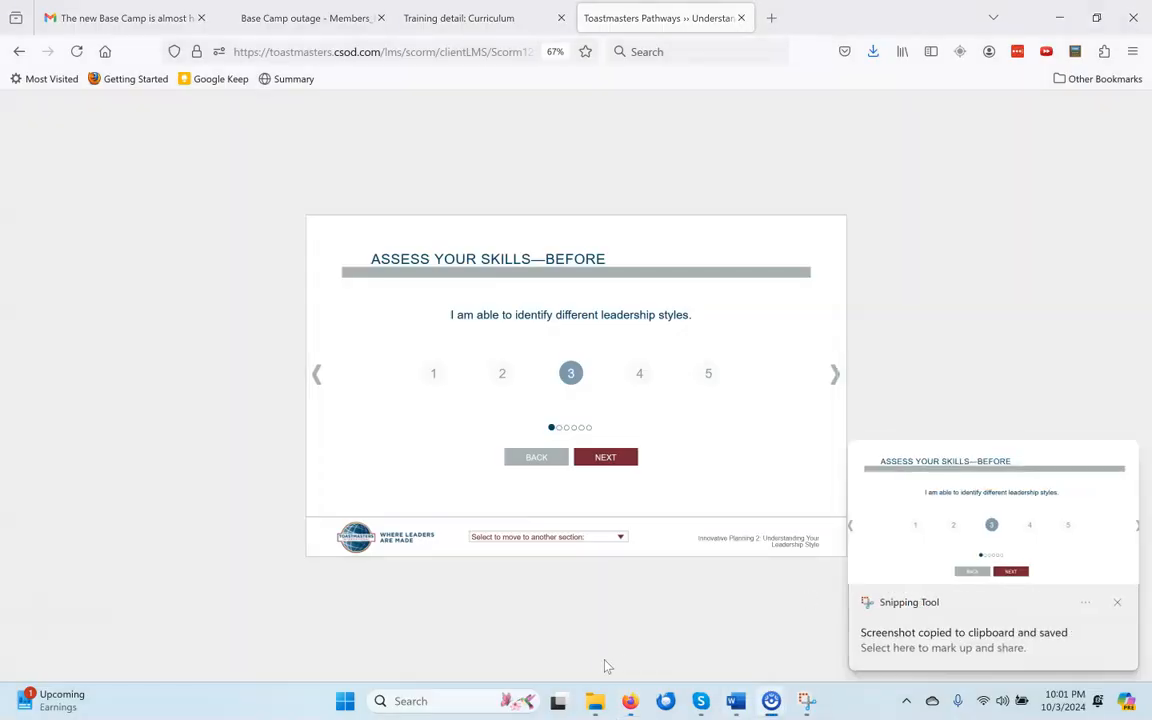
pyautogui.click(736, 701)
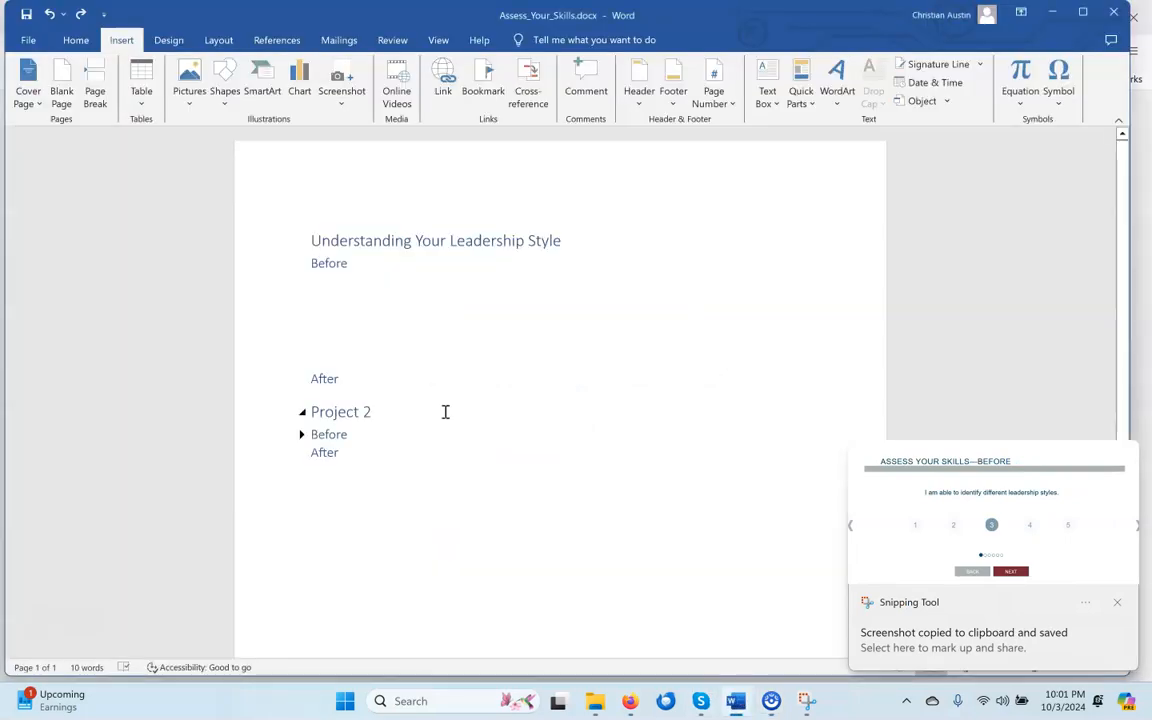
pyautogui.hotkey('ctrl', 'v')
pyautogui.scroll(-2, 440, 478)
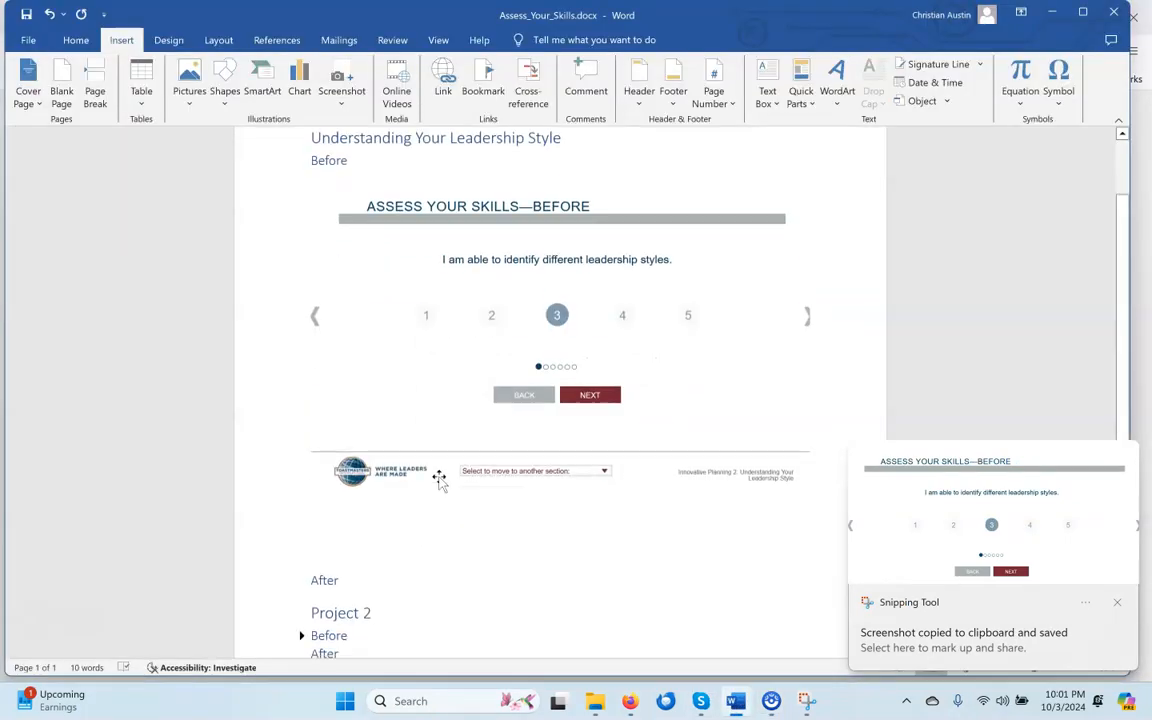
pyautogui.press('Return')
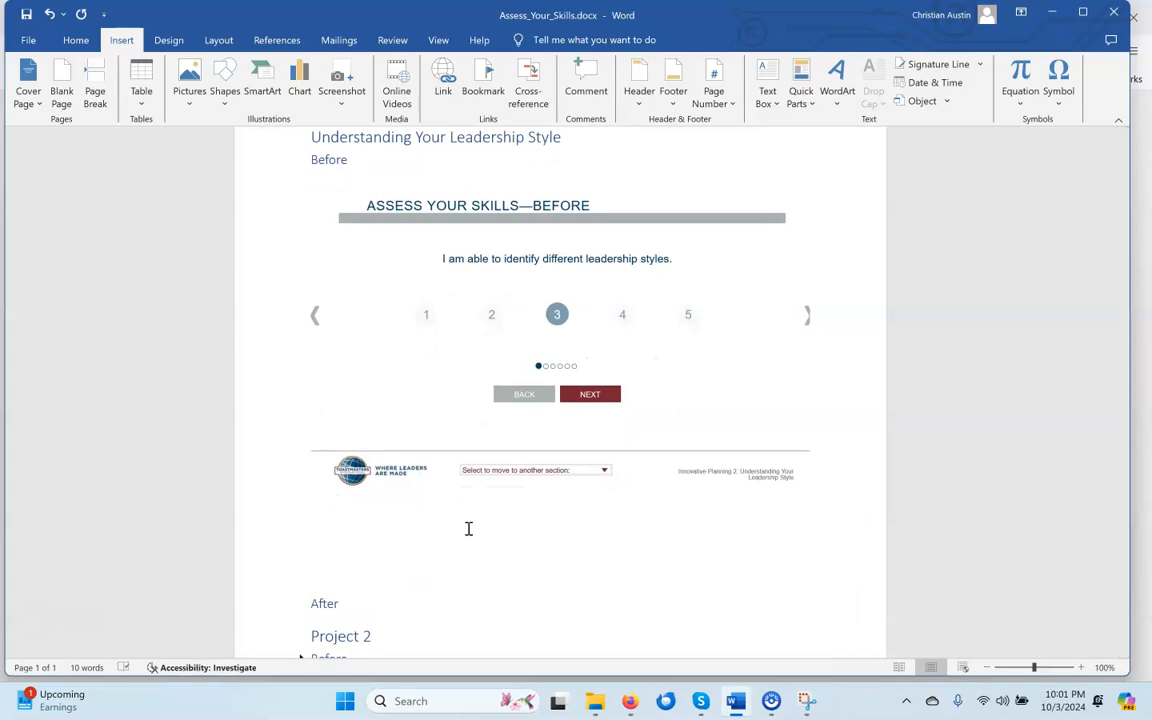
# Step: Snip the second Assess Your Skills—Before question slide in the browser, paste it below the first slide in Assess_Your_Skills.docx and add a new line
pyautogui.click(636, 704)
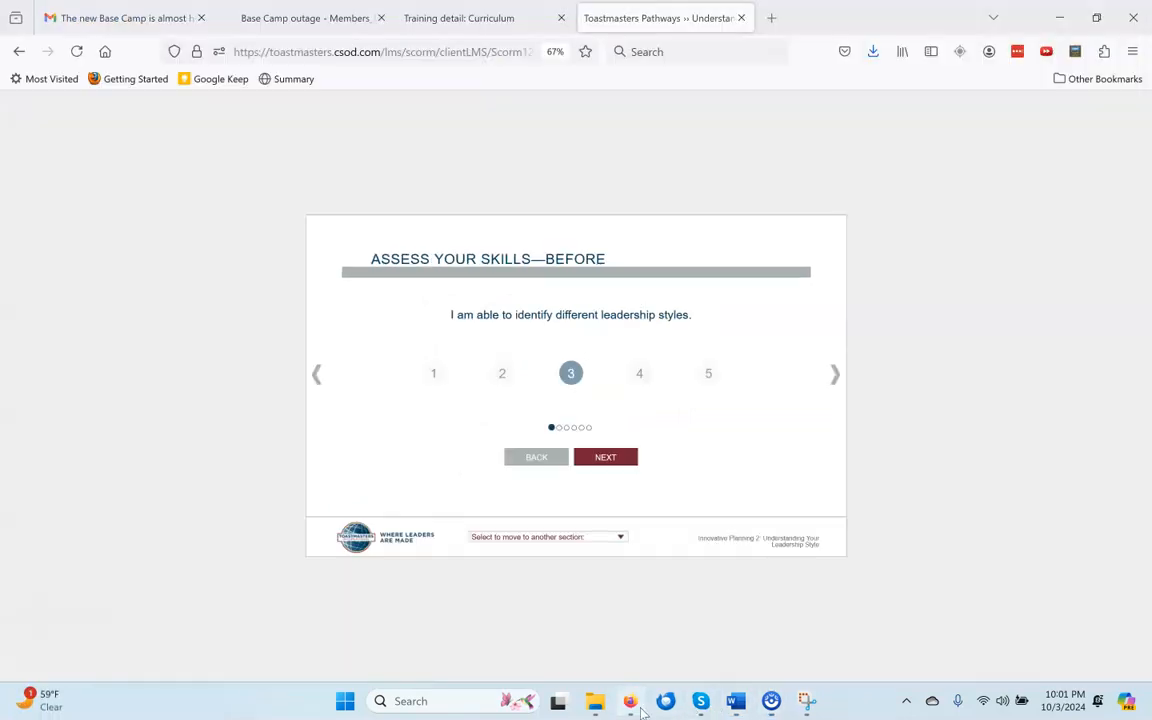
pyautogui.click(834, 374)
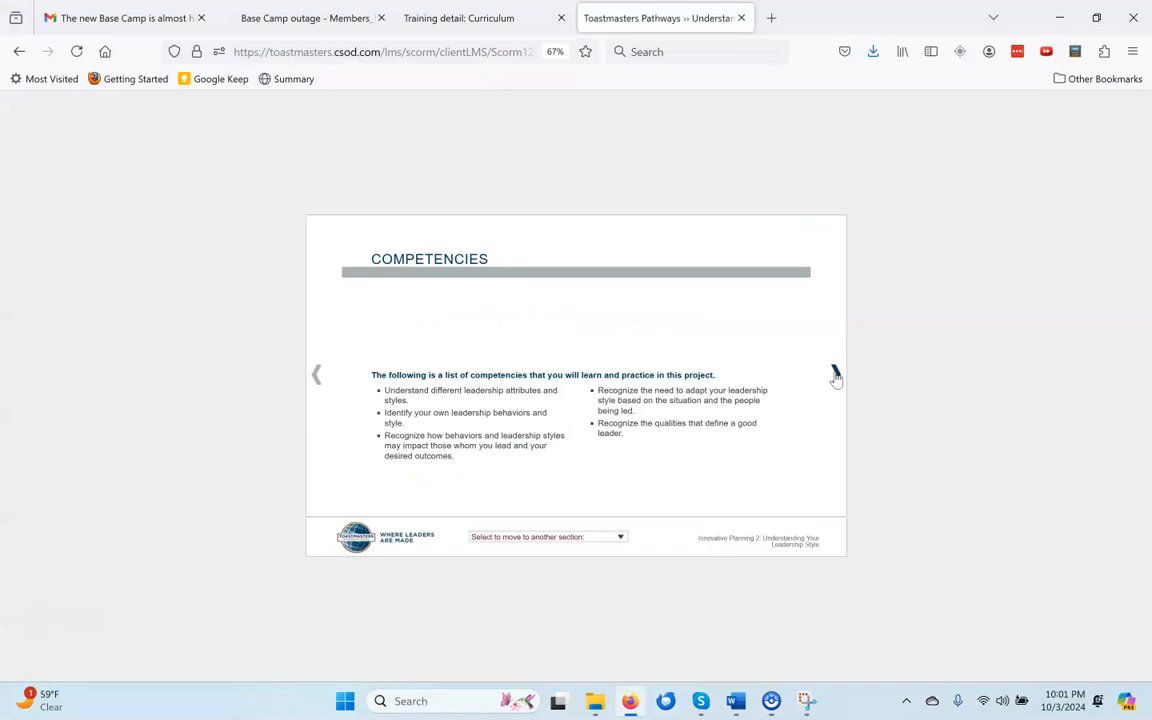
pyautogui.click(318, 377)
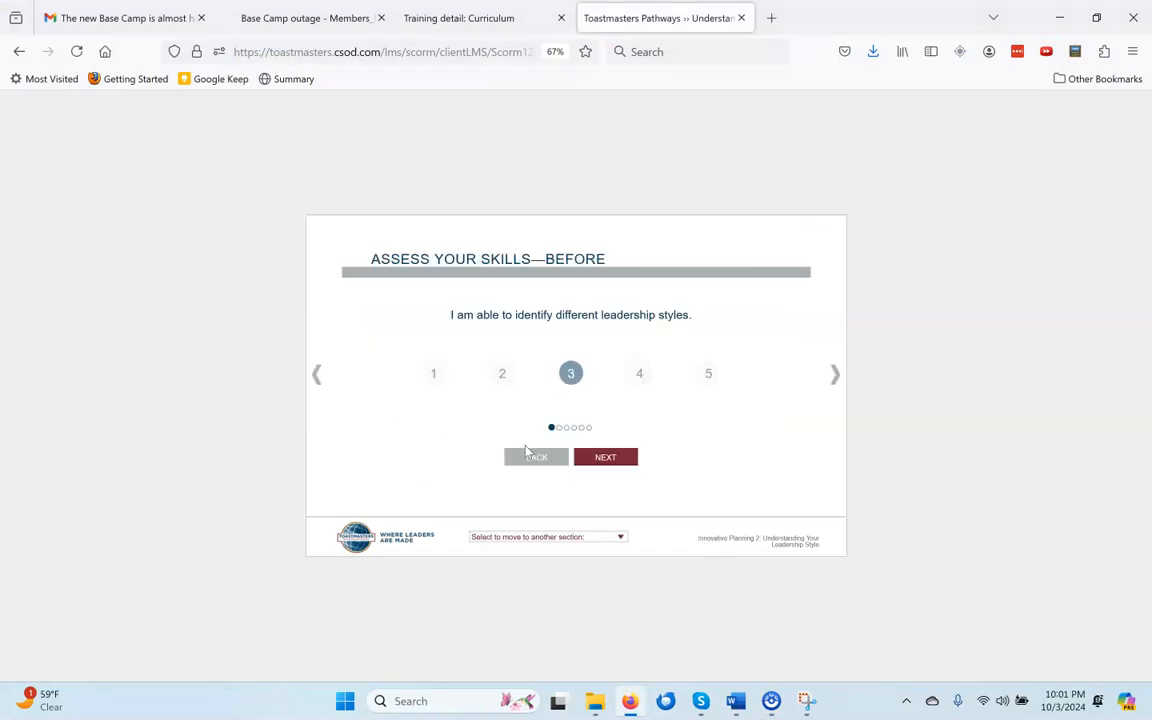
pyautogui.click(588, 462)
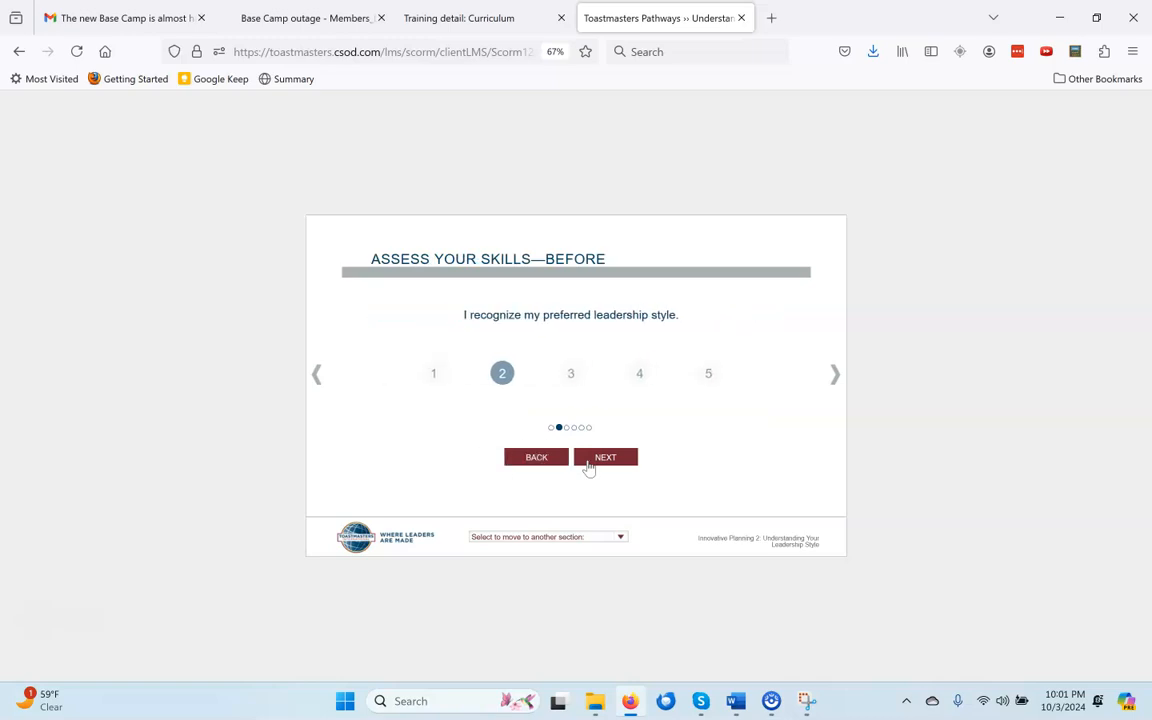
pyautogui.press('super+shift+s')
pyautogui.moveTo(310, 218); pyautogui.dragTo(842, 557)
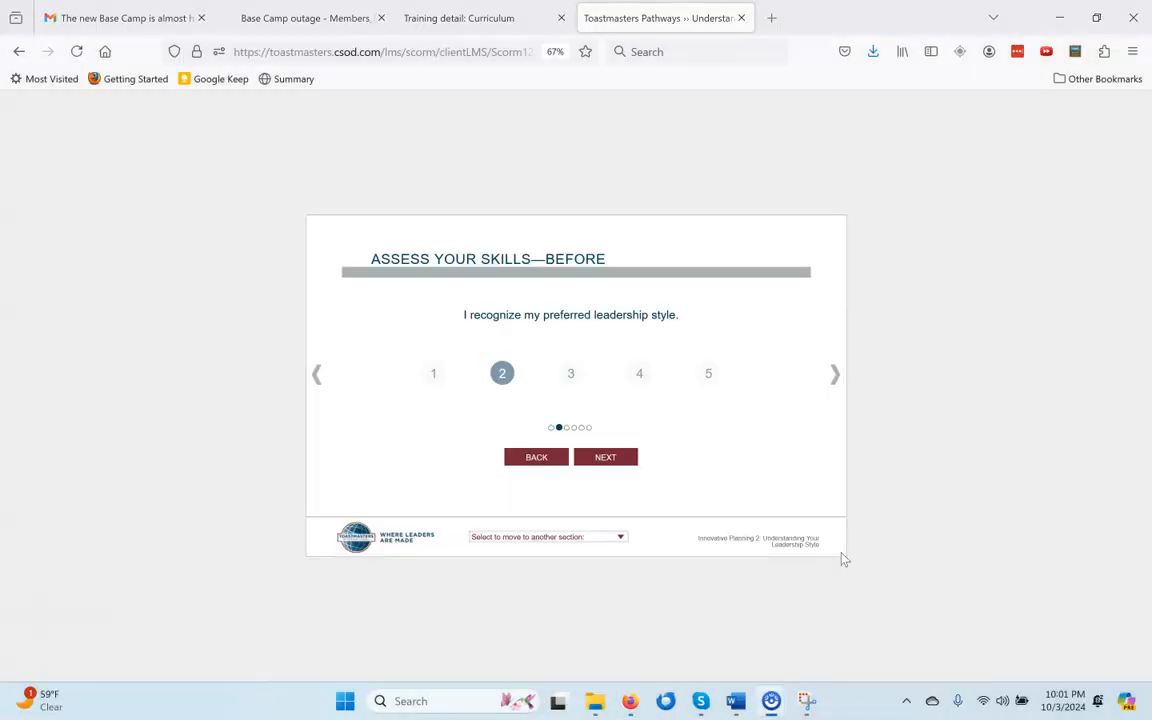
pyautogui.click(736, 703)
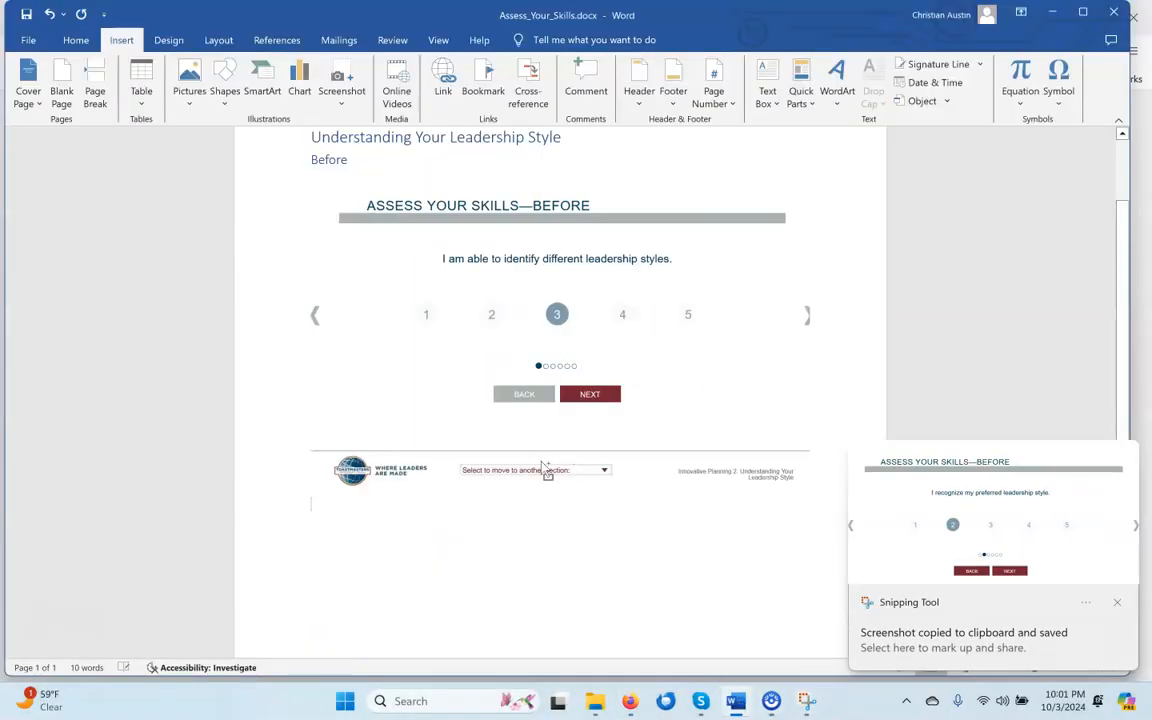
pyautogui.hotkey('ctrl', 'v')
pyautogui.press('Return')
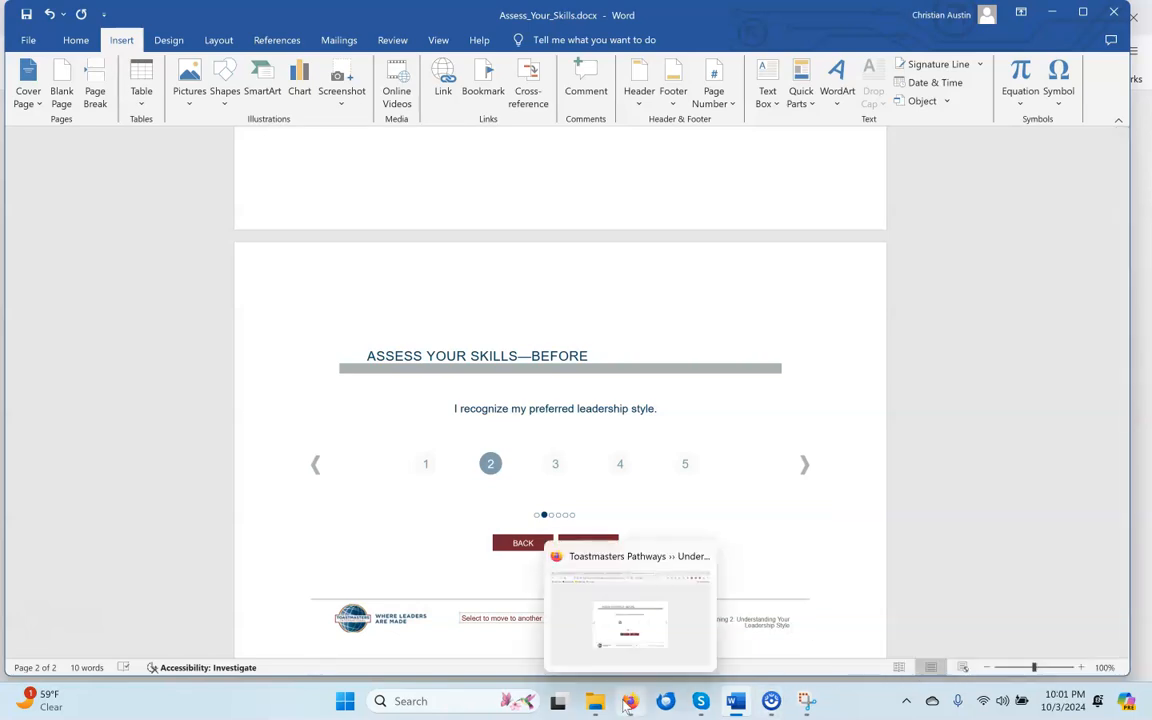
# Step: Go through the remaining Assess Your Skills—Before questions to the last one, copying the slides into the Before section of Assess_Your_Skills.docx
pyautogui.click(629, 702)
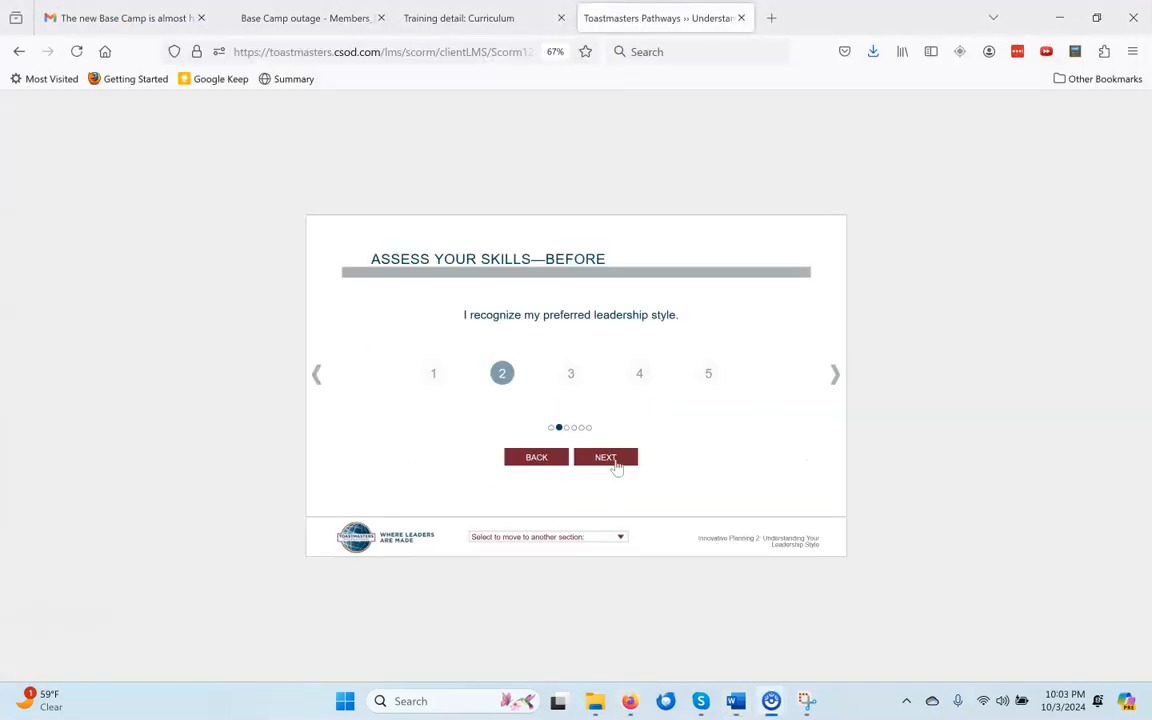
pyautogui.click(614, 462)
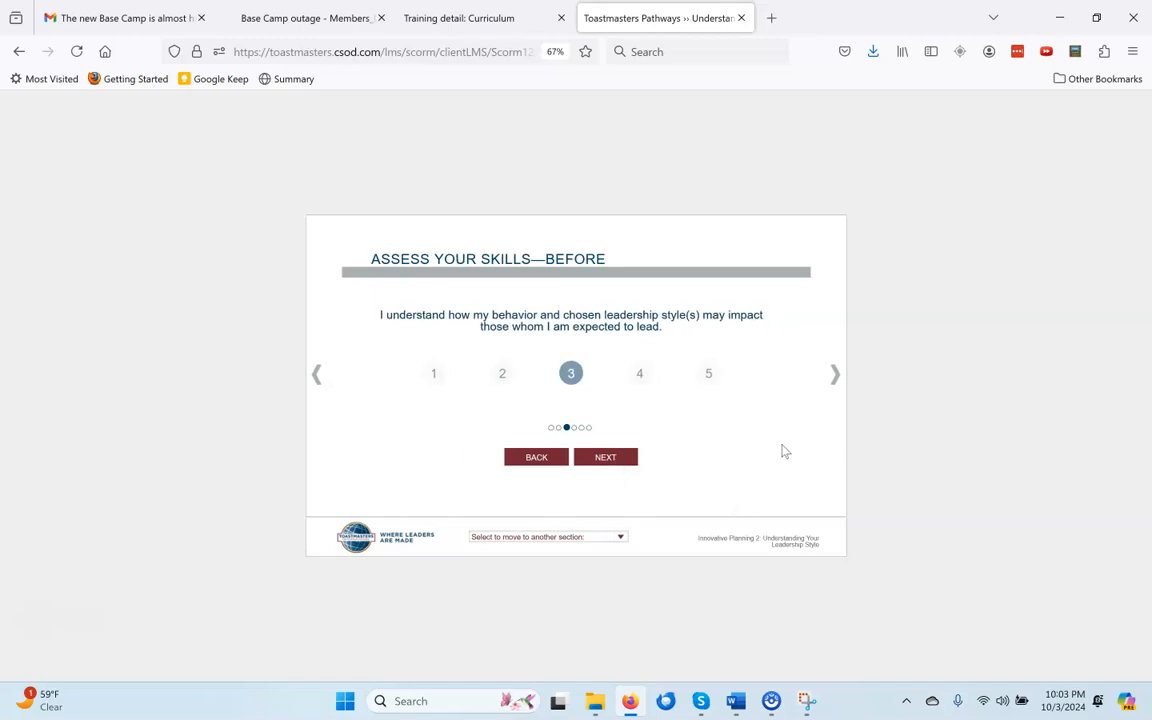
pyautogui.click(617, 460)
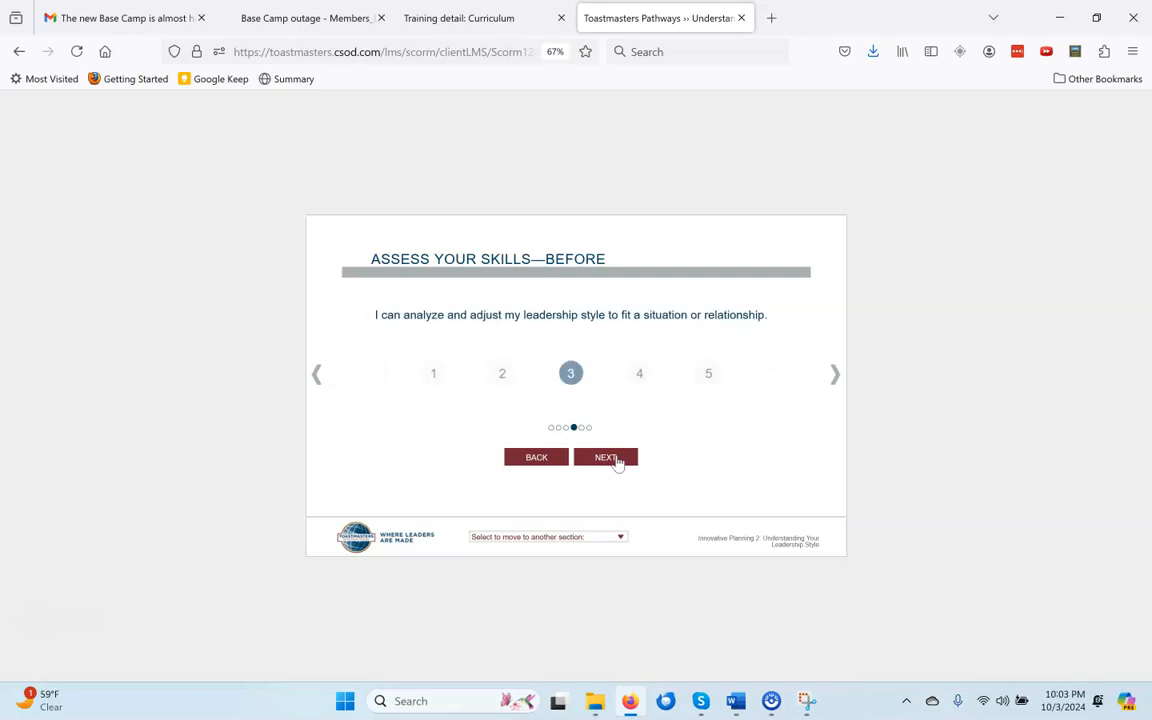
pyautogui.click(617, 460)
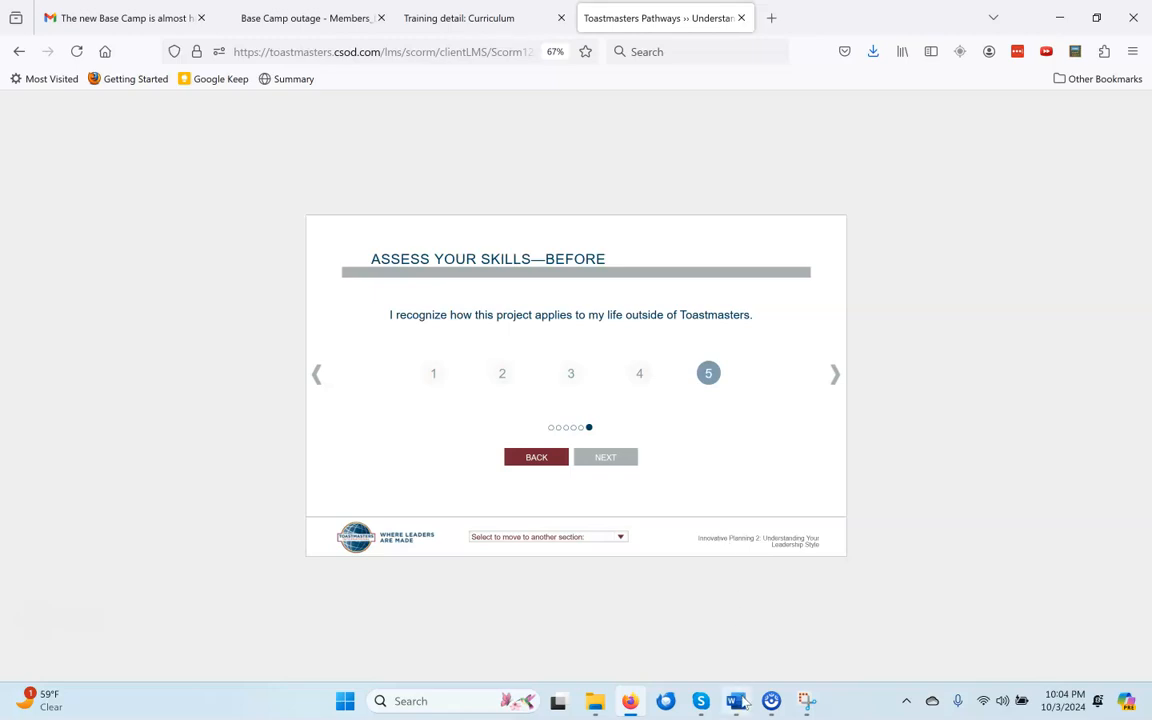
pyautogui.moveTo(744, 704)
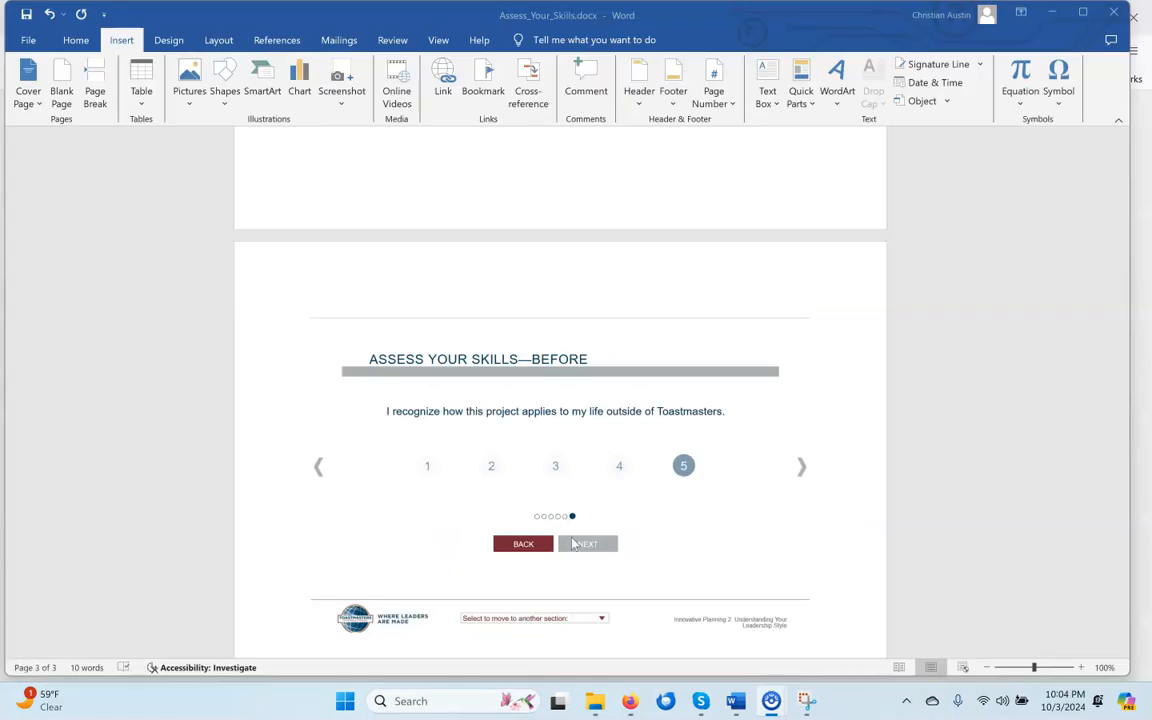
# Step: Add a blank line under the first After heading, above Project 2
pyautogui.scroll(-7, 566, 517)
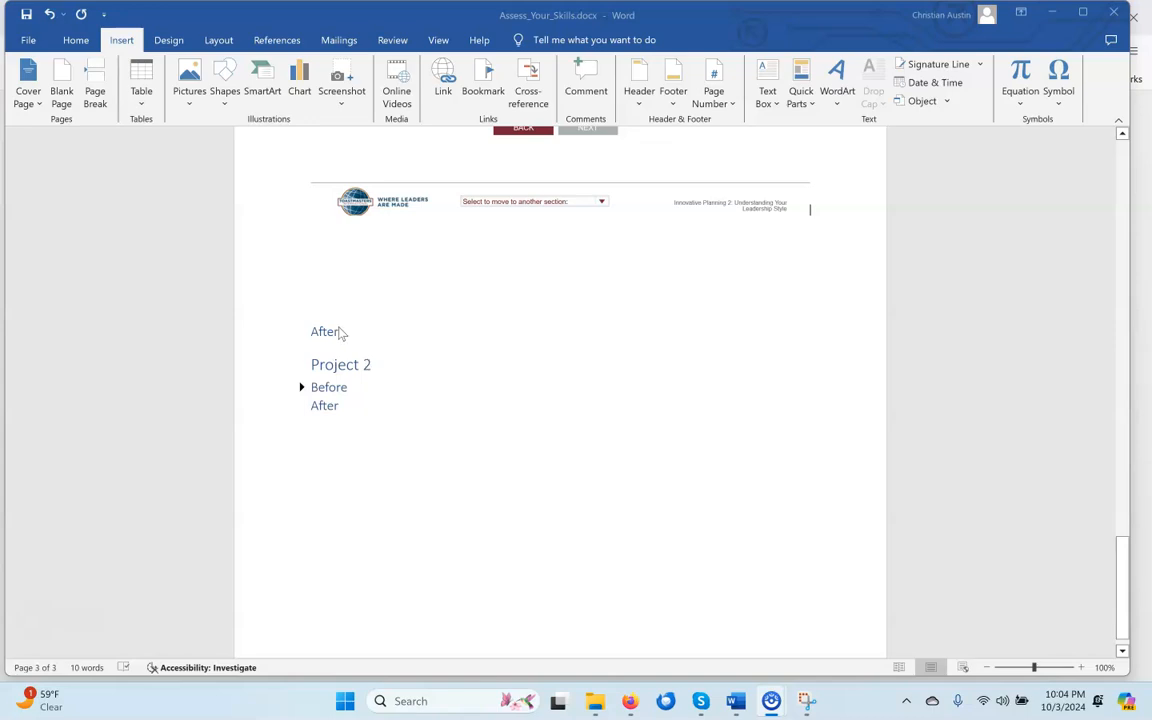
pyautogui.click(336, 332)
pyautogui.press('Return')
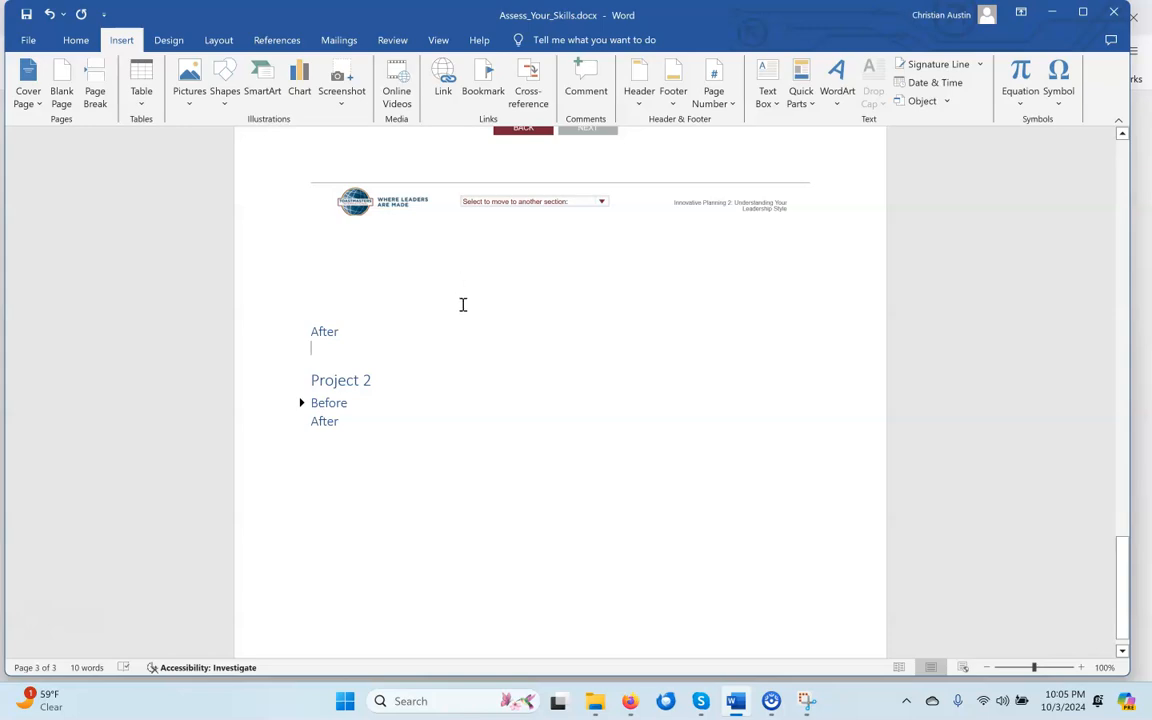
# Step: Return to the project in the browser and go through the Your Evaluation section to the Assess Your Skills—After feedback slide
pyautogui.click(629, 702)
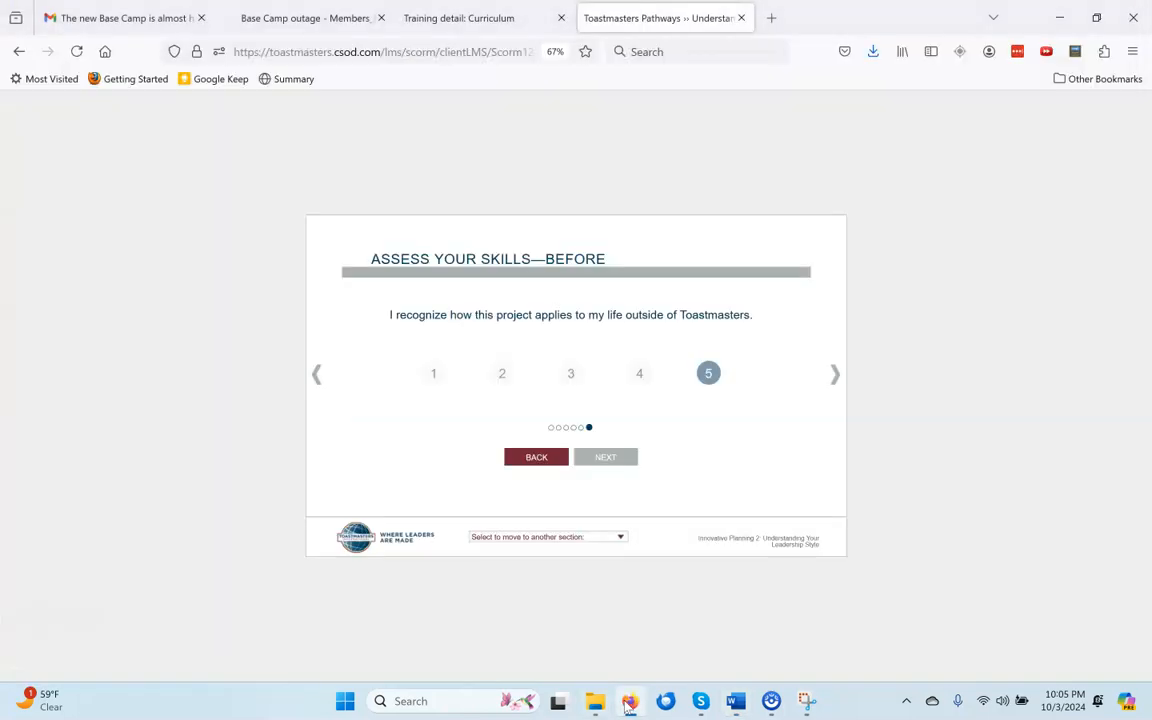
pyautogui.click(623, 540)
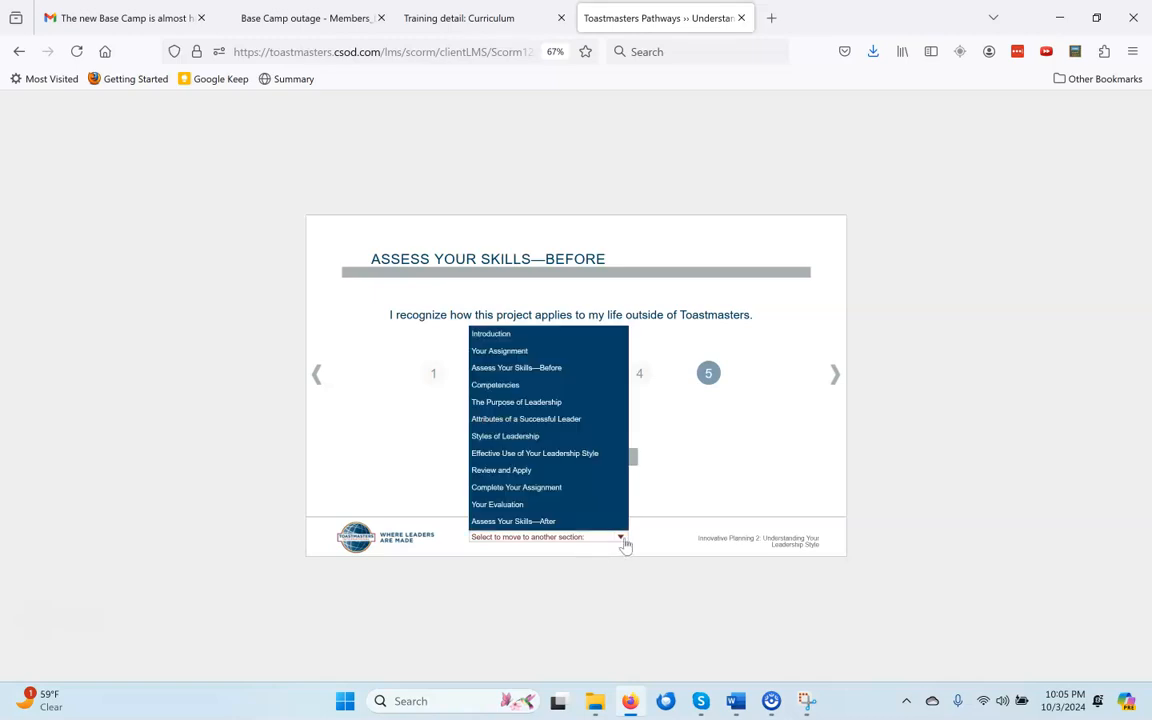
pyautogui.click(556, 506)
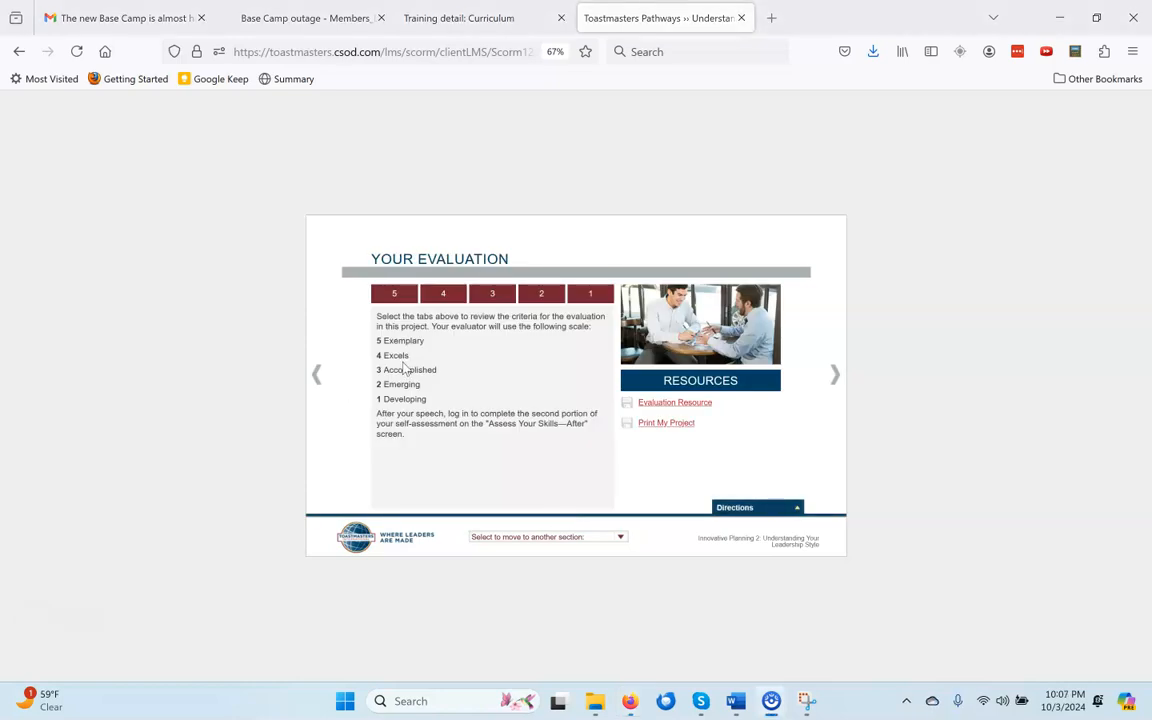
pyautogui.click(836, 374)
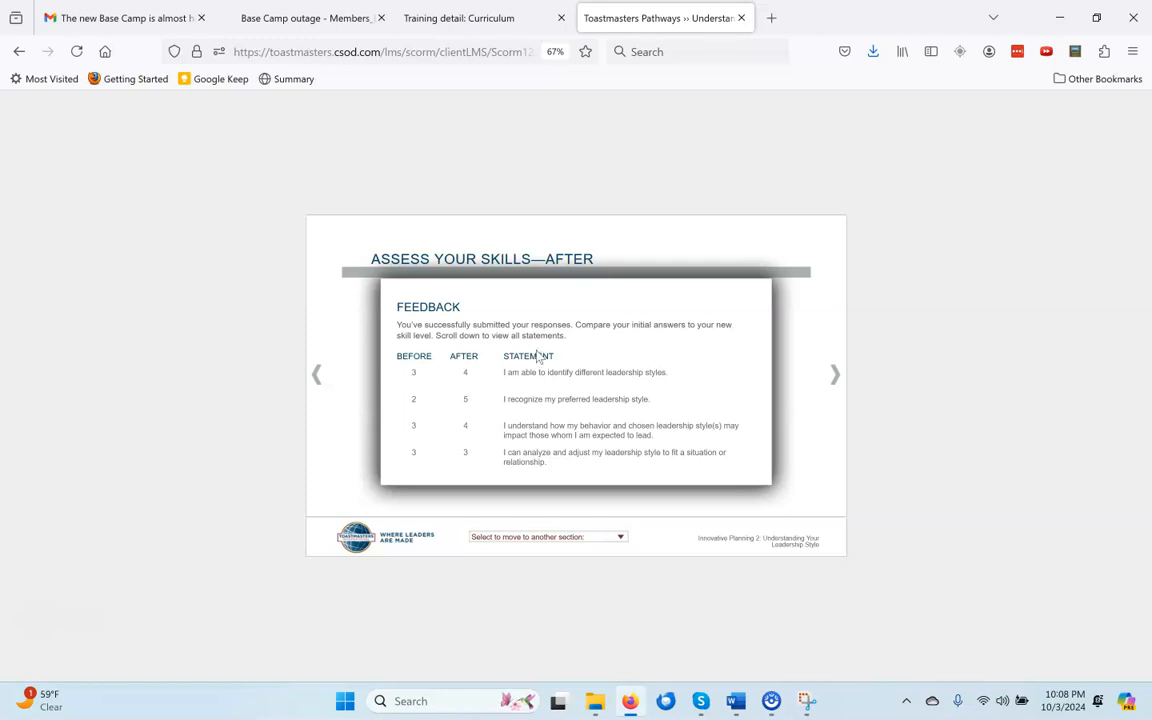
# Step: Snip the whole Assess Your Skills—After feedback slide and paste it under the first After heading in Assess_Your_Skills.docx
pyautogui.press('super+shift+s')
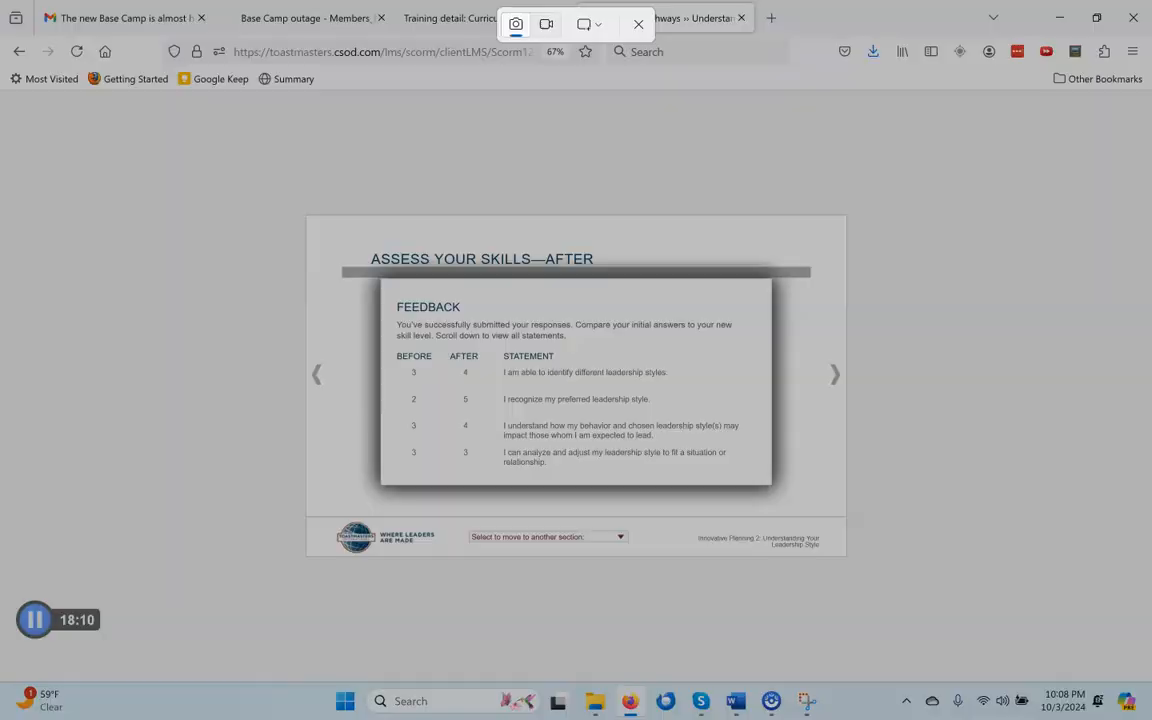
pyautogui.moveTo(307, 214); pyautogui.dragTo(846, 556)
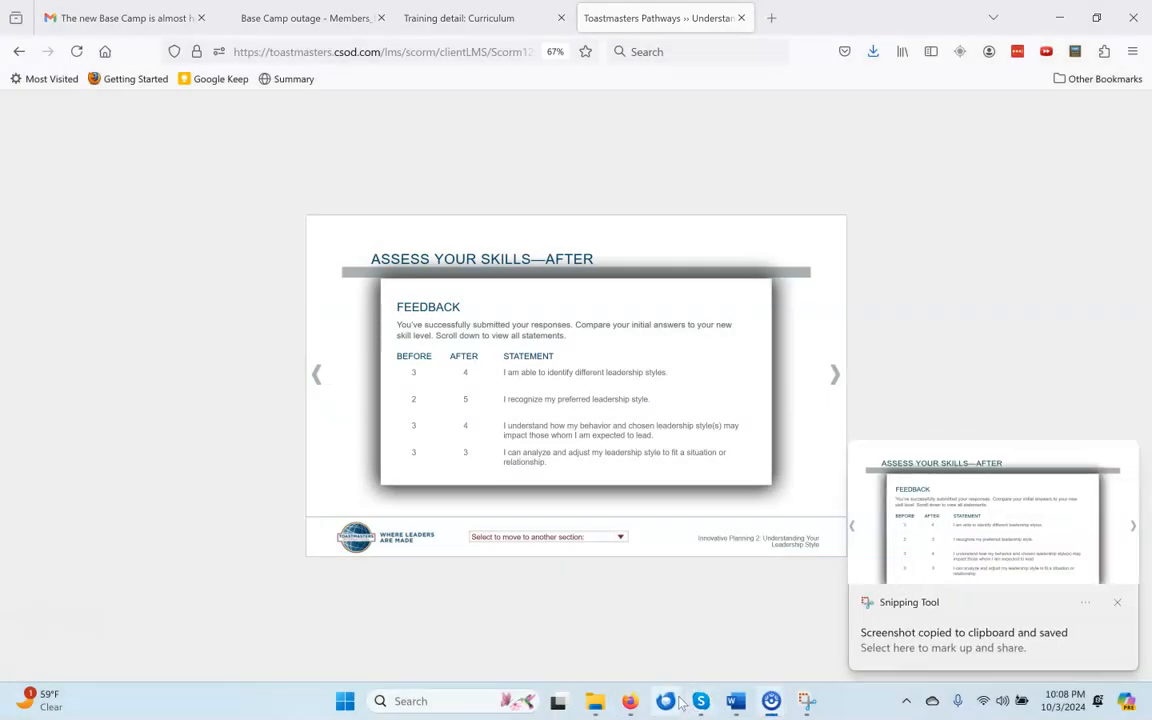
pyautogui.click(735, 701)
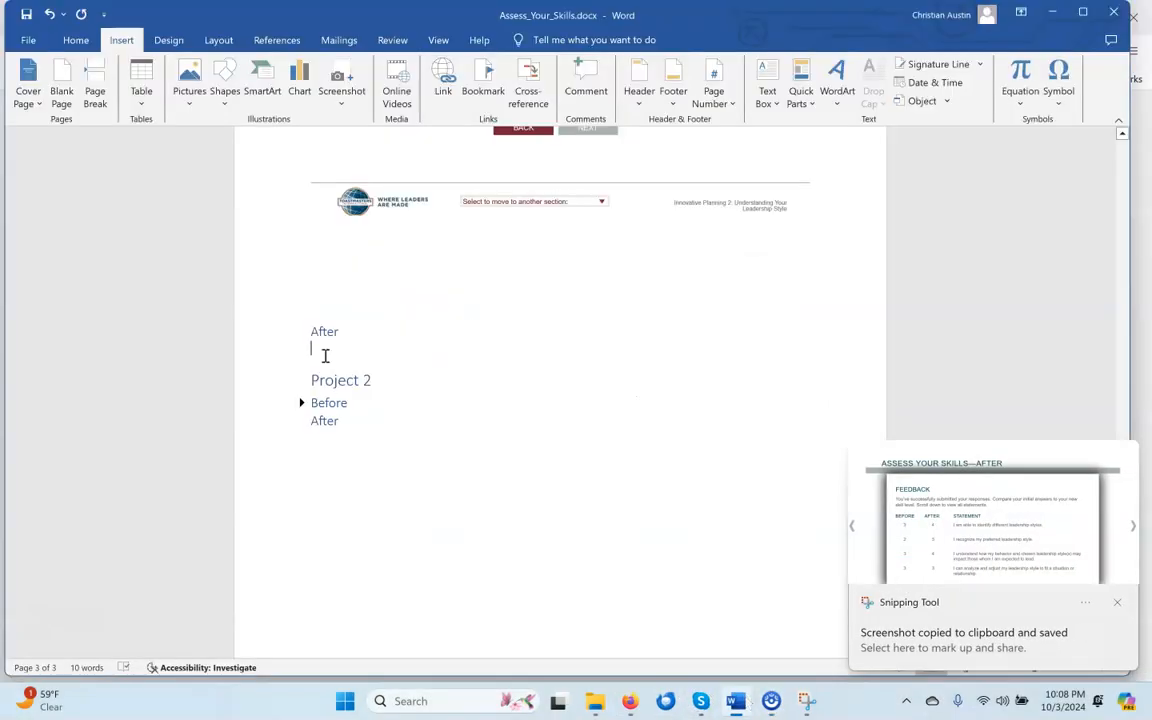
pyautogui.hotkey('ctrl', 'v')
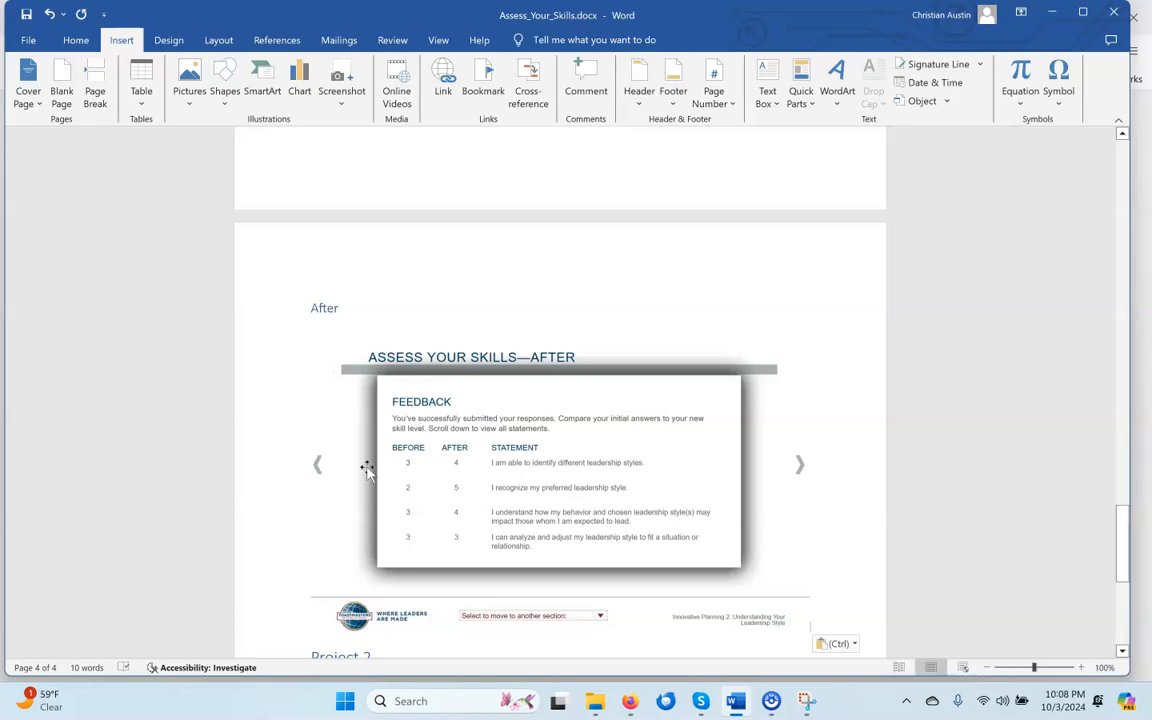
# Step: Look over the Project 2 heading and its Before and After subheadings below the pasted slide, and minimize the document
pyautogui.scroll(-1, 388, 481)
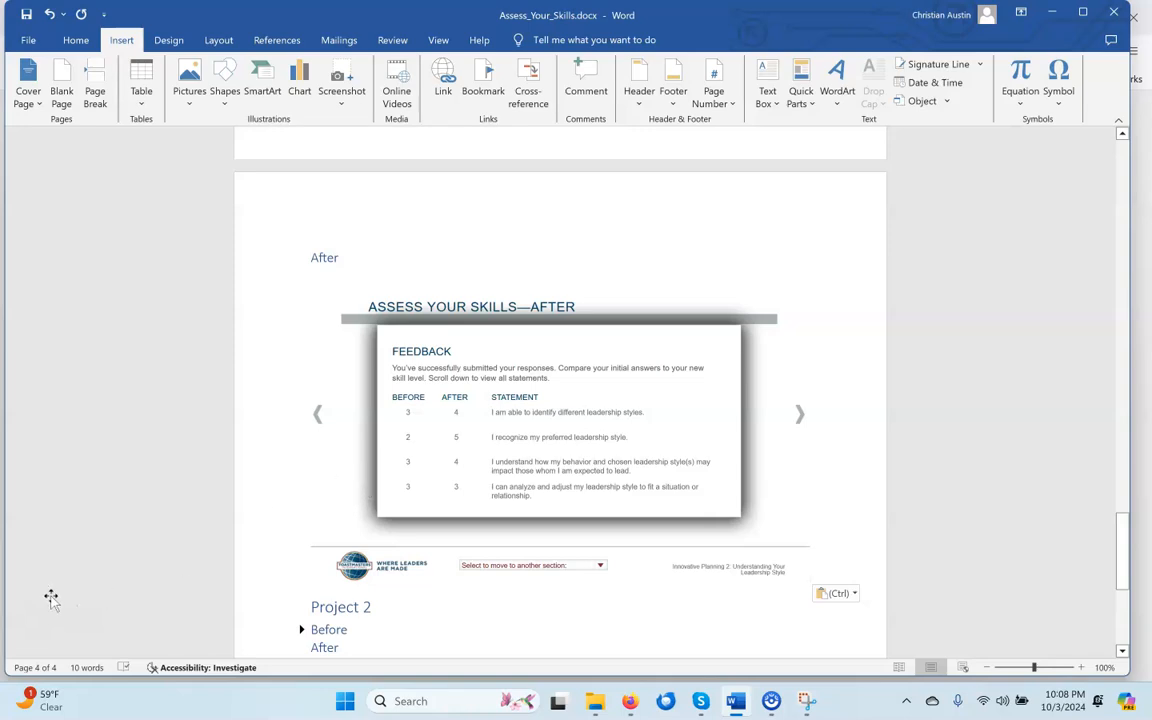
pyautogui.scroll(-3, 360, 514)
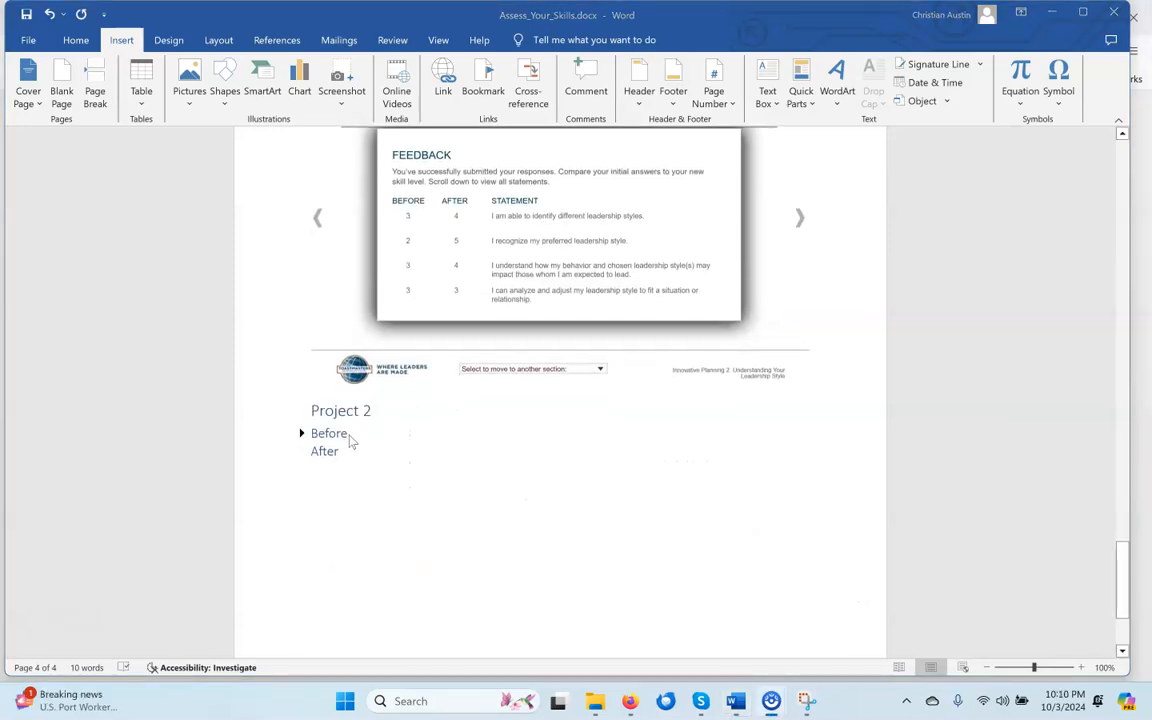
pyautogui.doubleClick(352, 436)
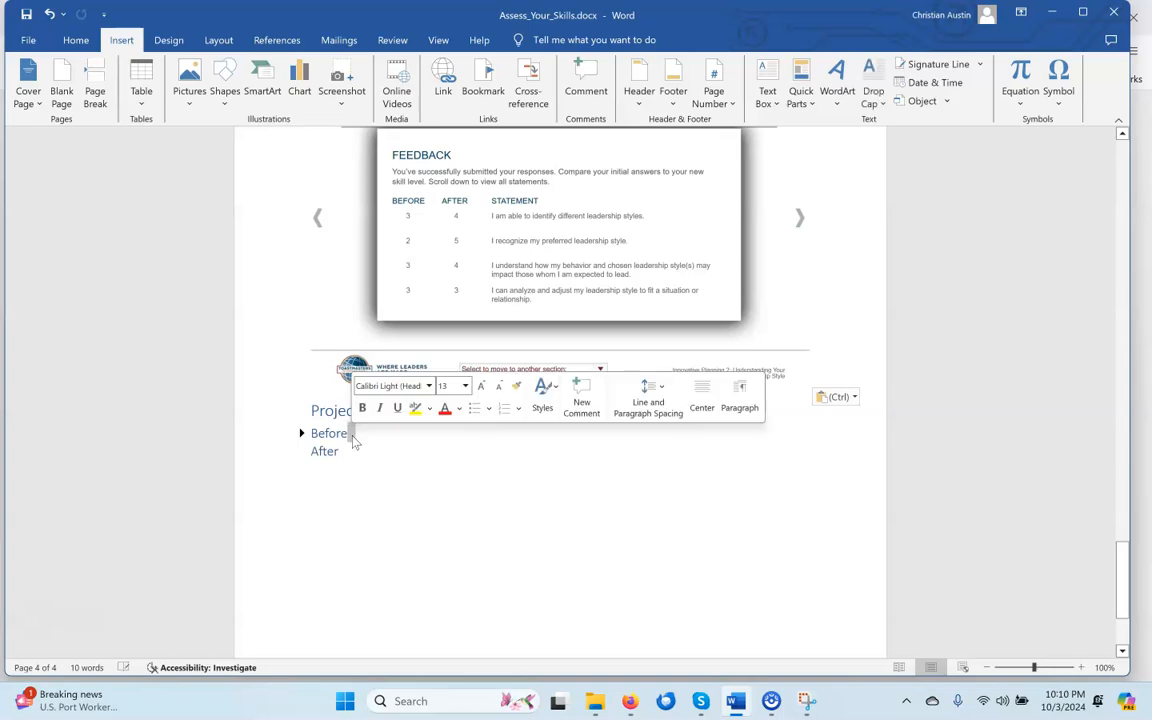
pyautogui.doubleClick(333, 412)
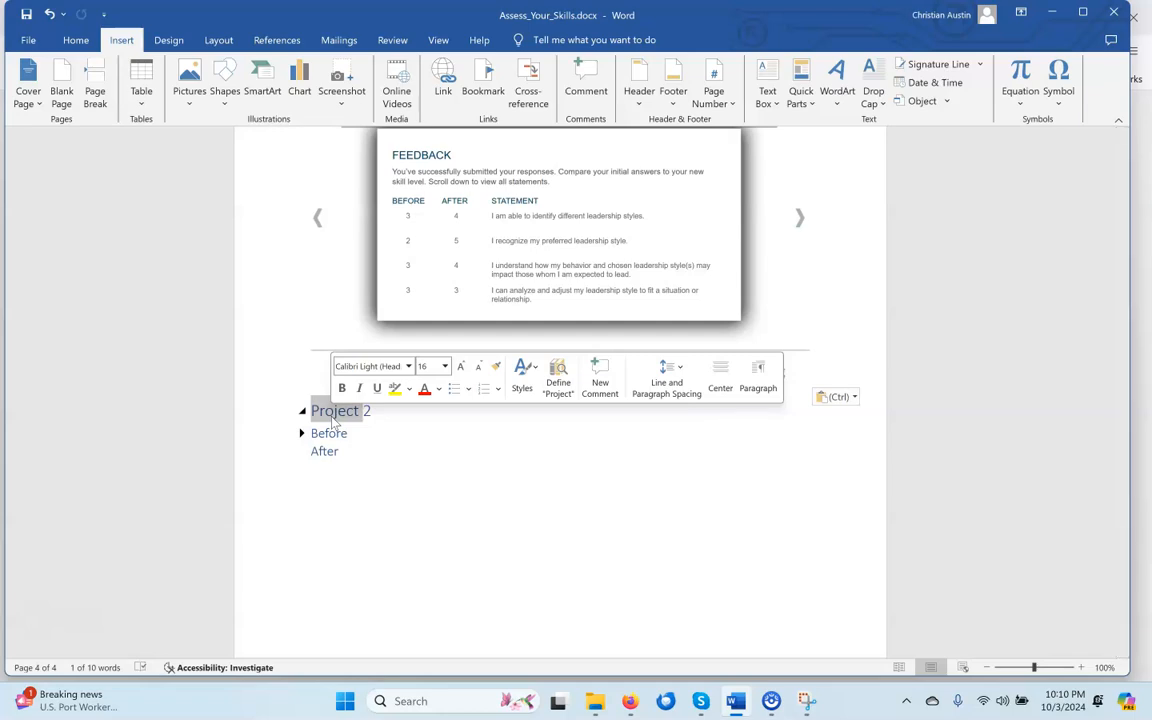
pyautogui.click(1053, 14)
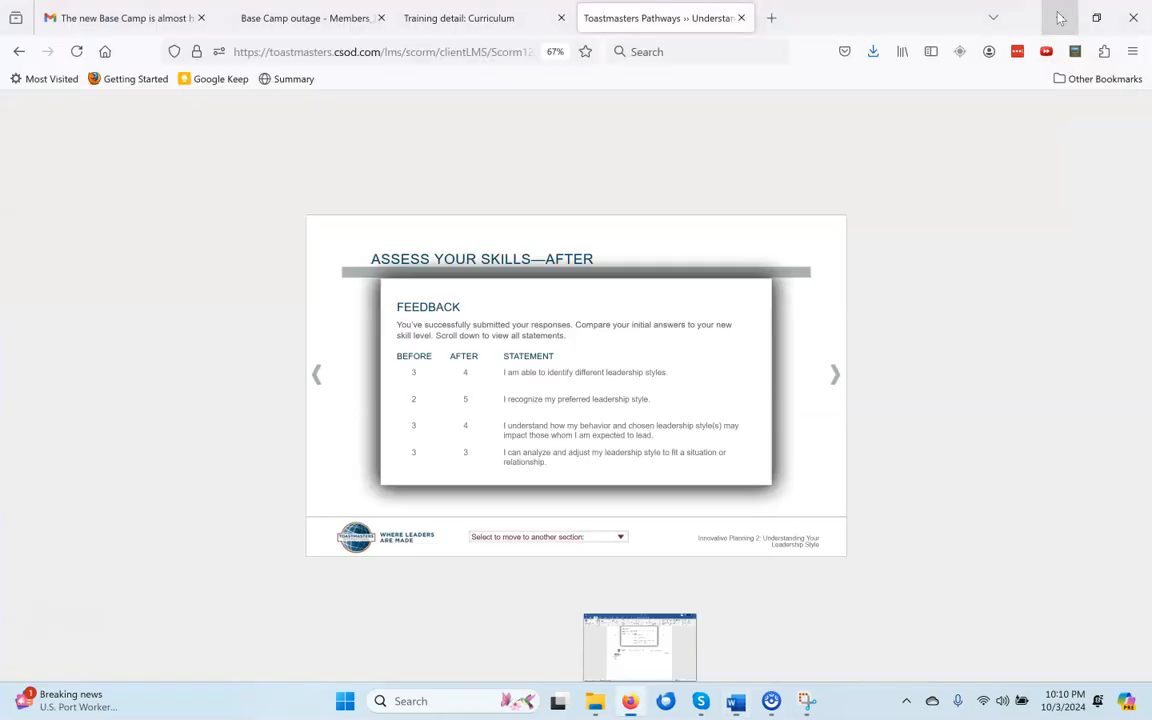
# Step: Review the Base Camp outage notice's list of items that will not transfer, and return to the open project
pyautogui.click(314, 20)
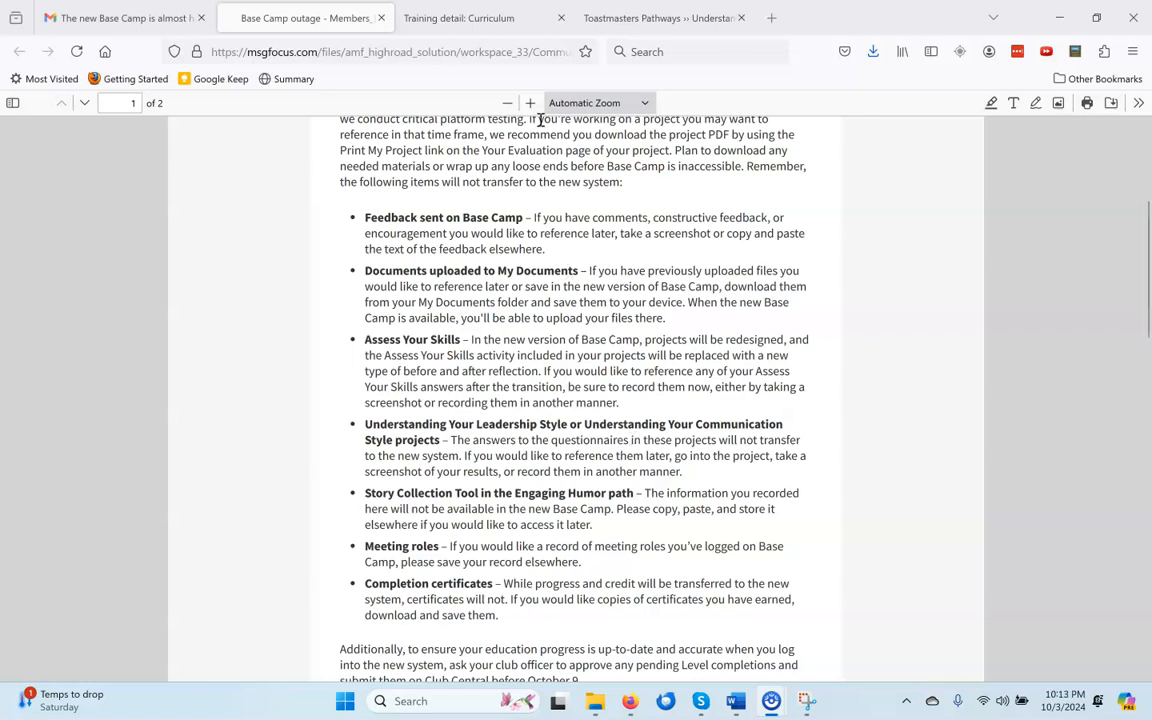
pyautogui.click(490, 20)
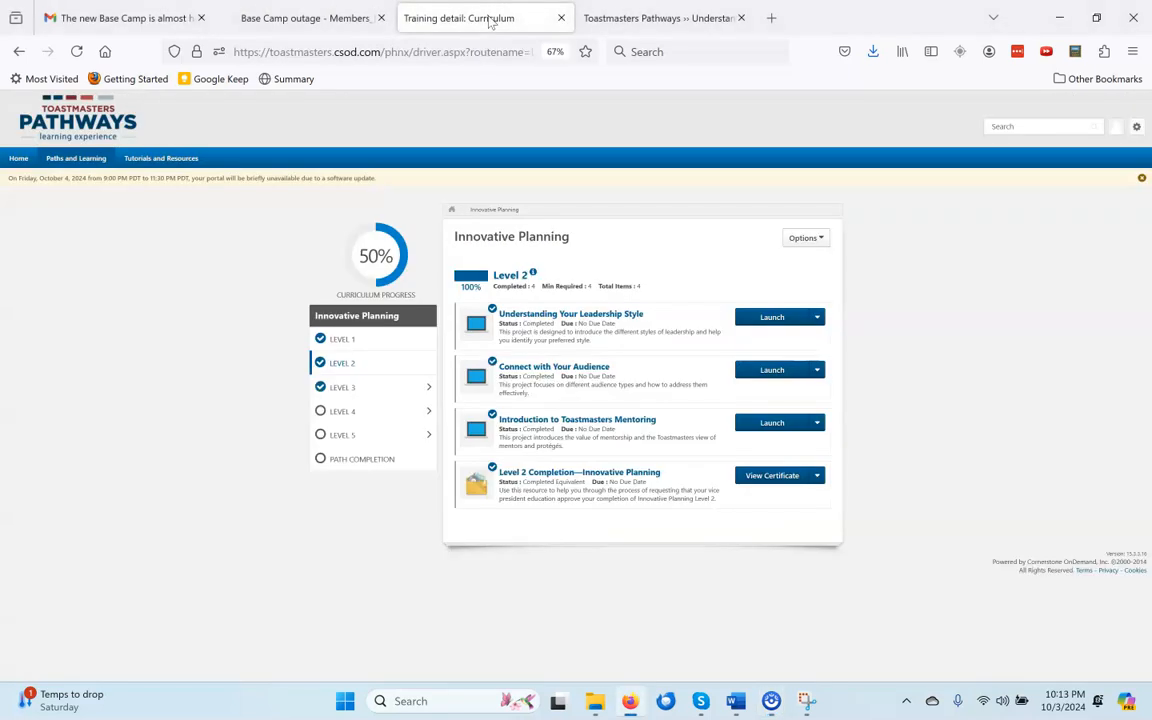
pyautogui.click(632, 14)
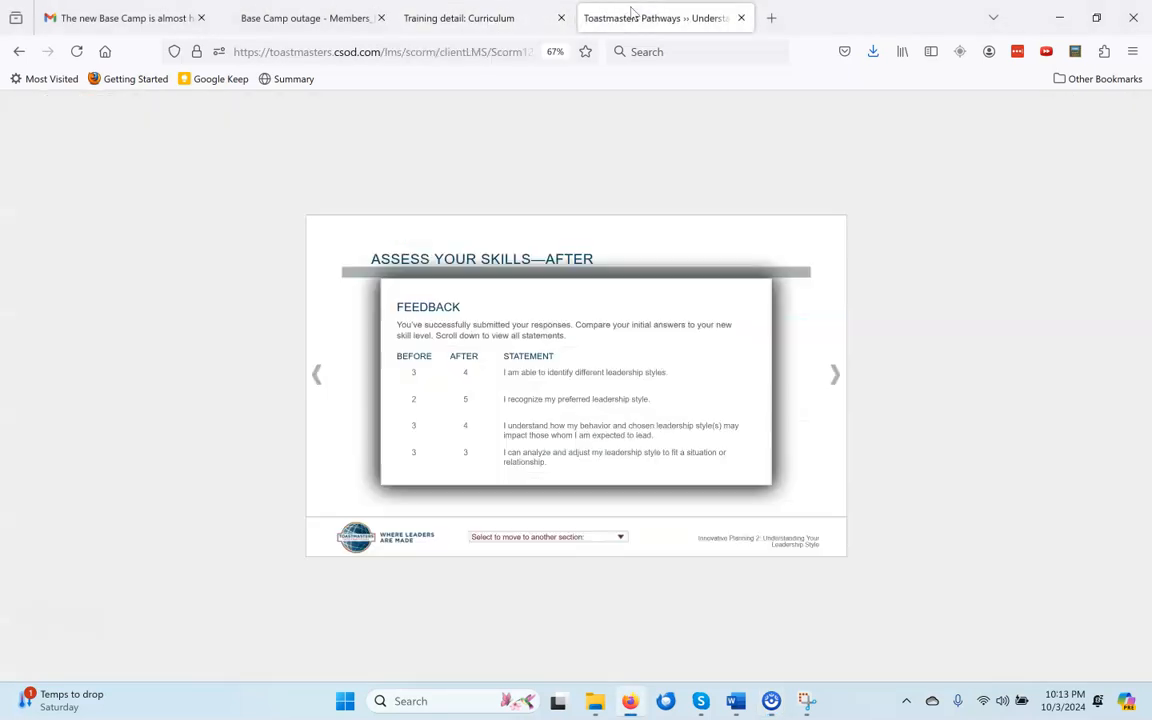
# Step: Relaunch Understanding Your Leadership Style from Innovative Planning Level 2 and advance from Competencies to the Discover Your Leadership Style questionnaire
pyautogui.click(27, 57)
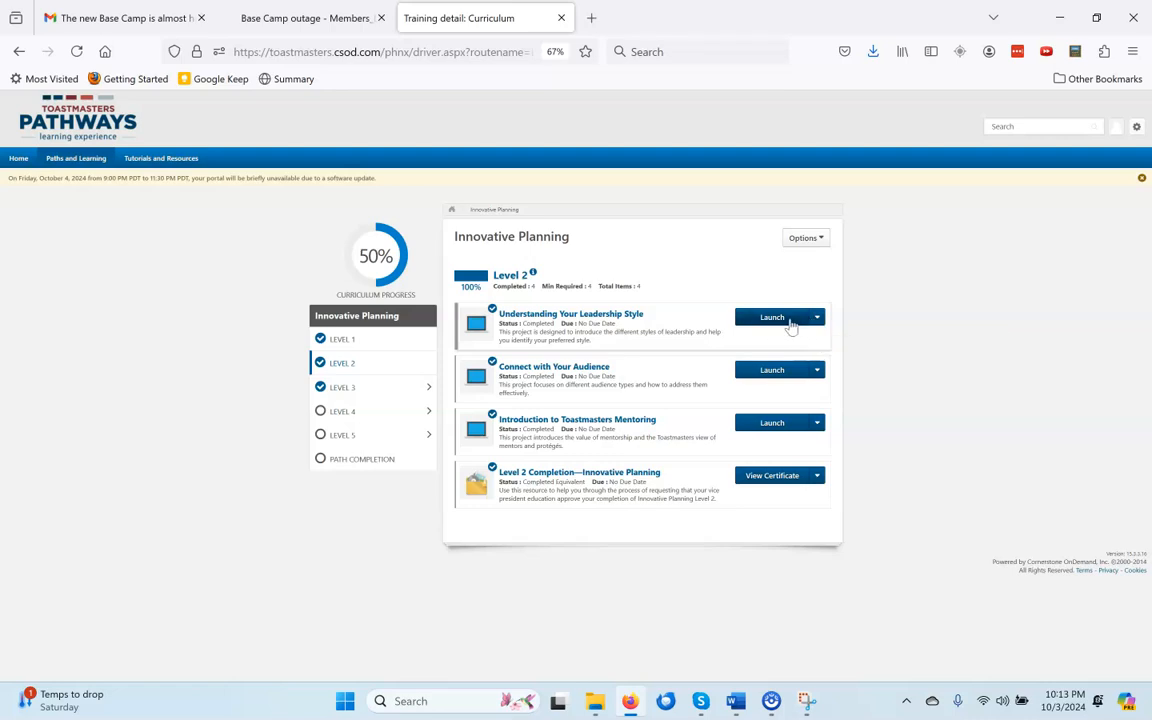
pyautogui.click(798, 325)
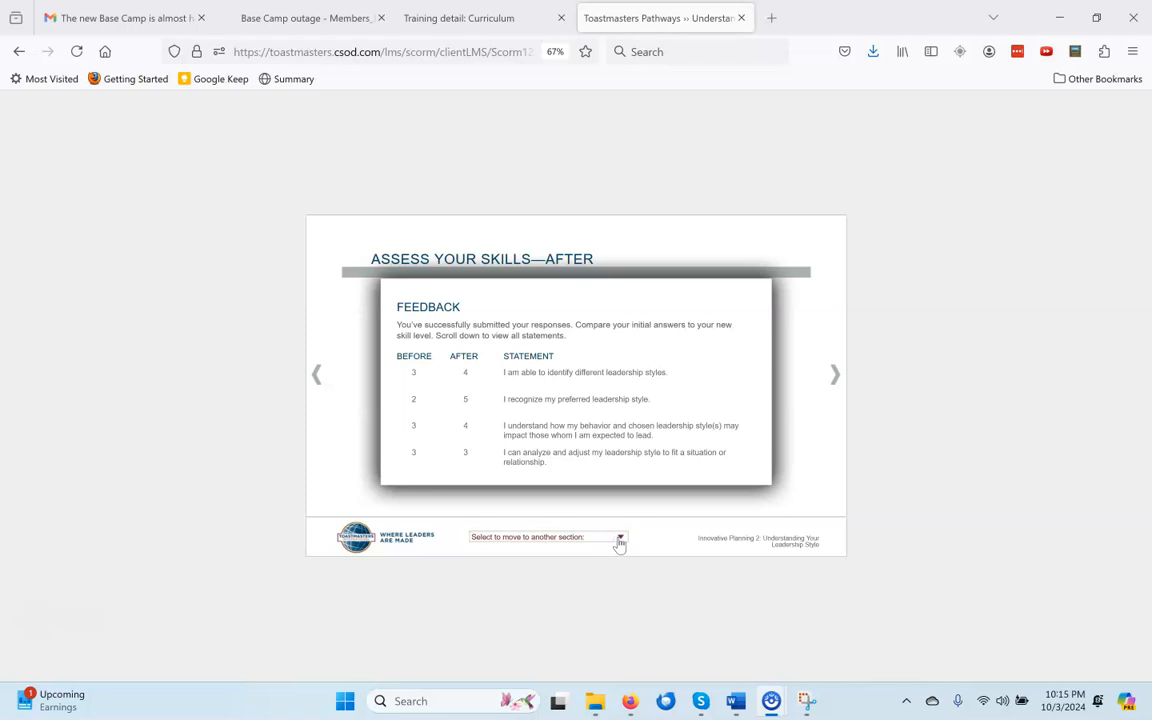
pyautogui.click(620, 540)
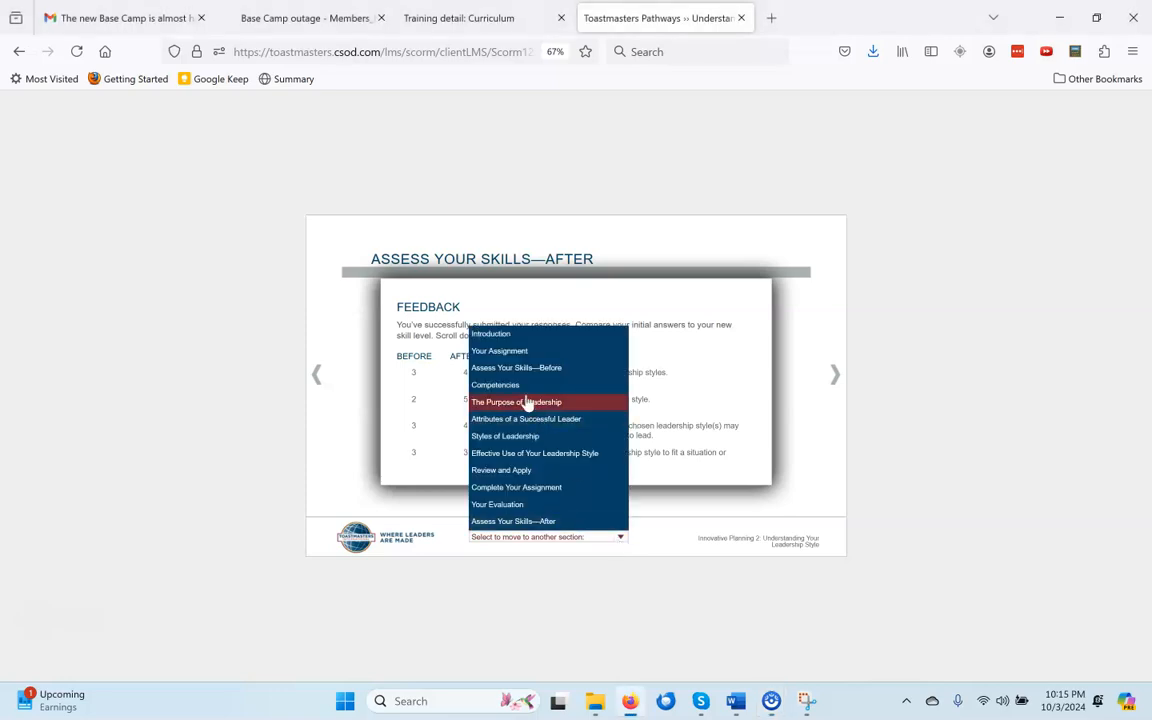
pyautogui.click(521, 386)
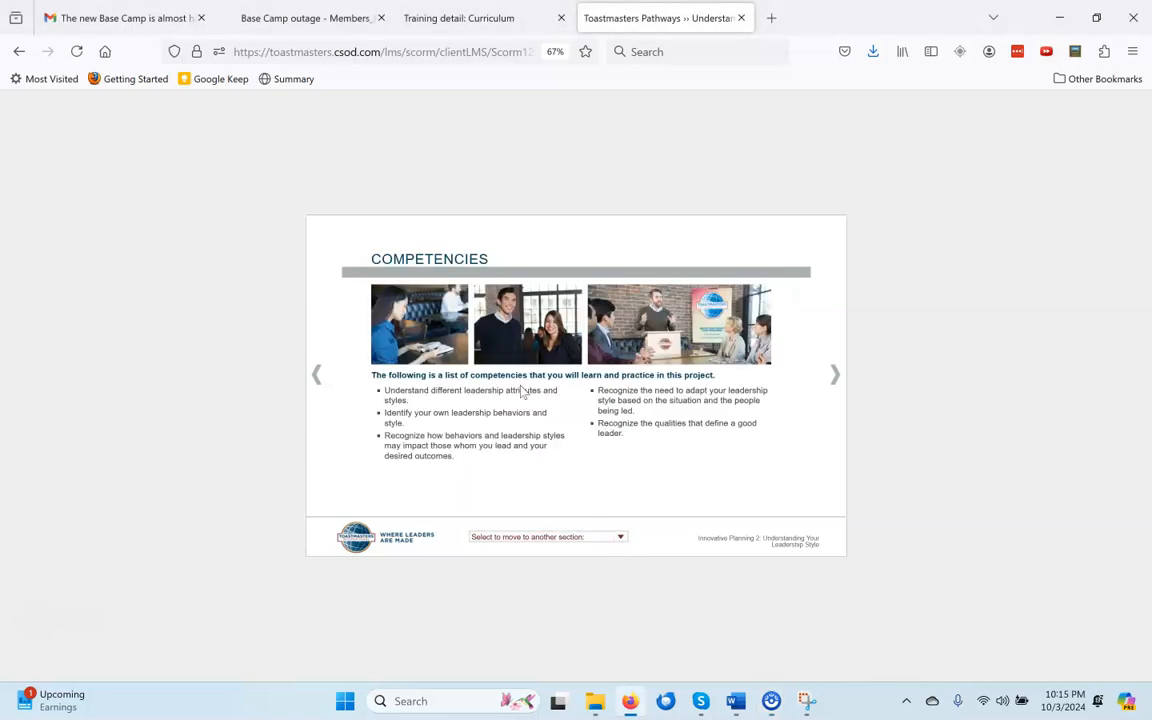
pyautogui.click(836, 376)
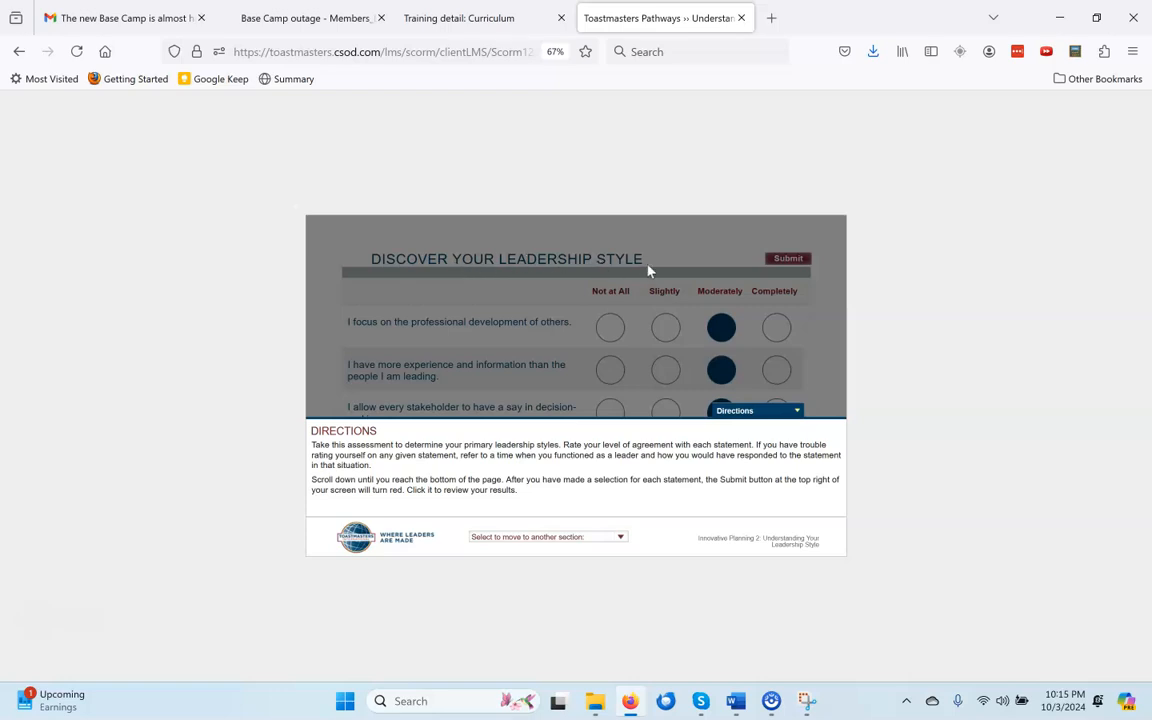
# Step: Collapse the Directions and look through the answered statements of the Discover Your Leadership Style questionnaire
pyautogui.click(795, 411)
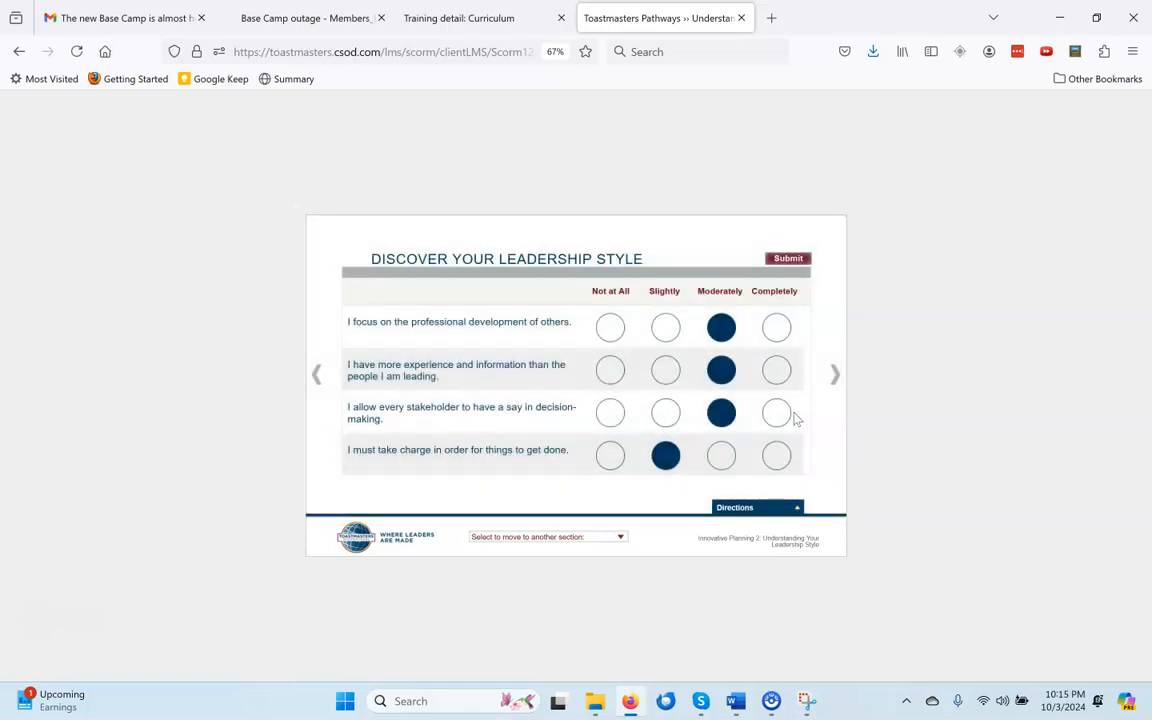
pyautogui.scroll(-10, 790, 420)
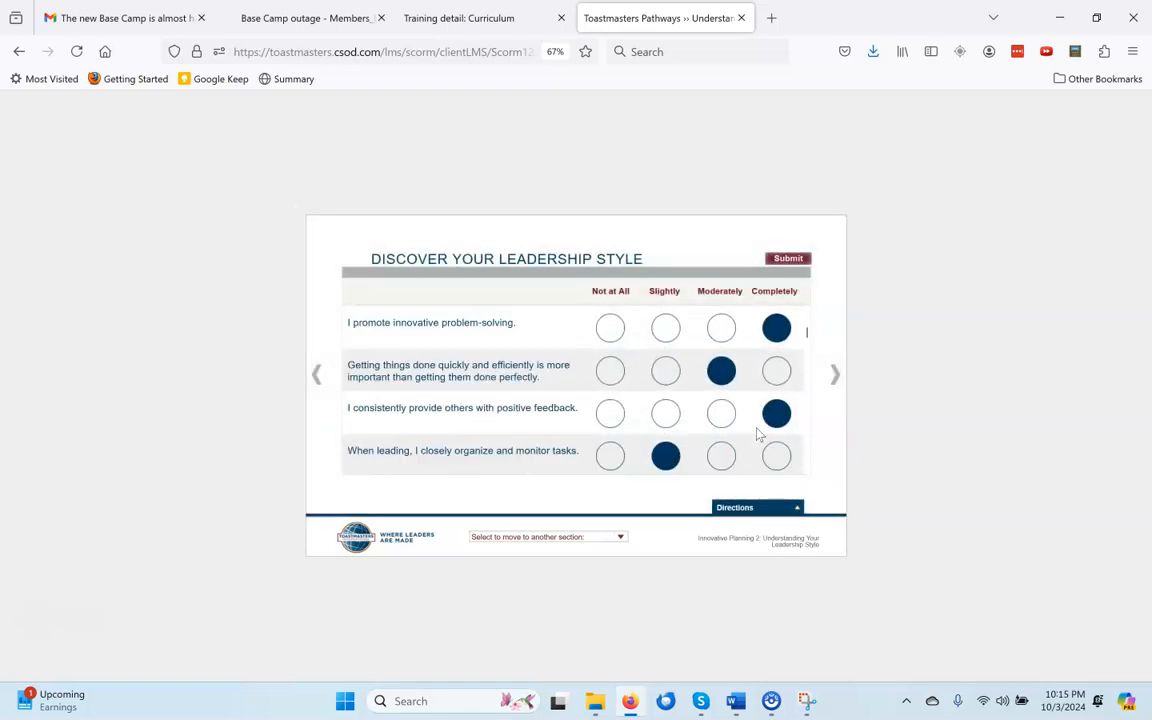
pyautogui.scroll(-10, 759, 434)
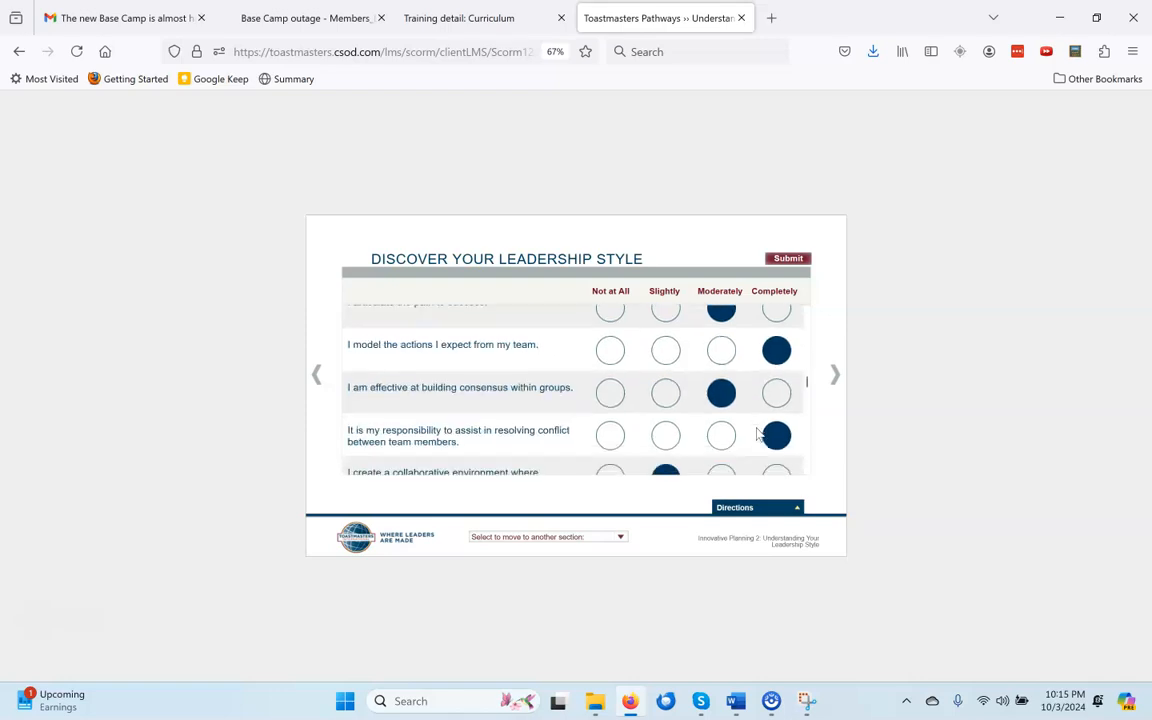
pyautogui.scroll(-10, 759, 434)
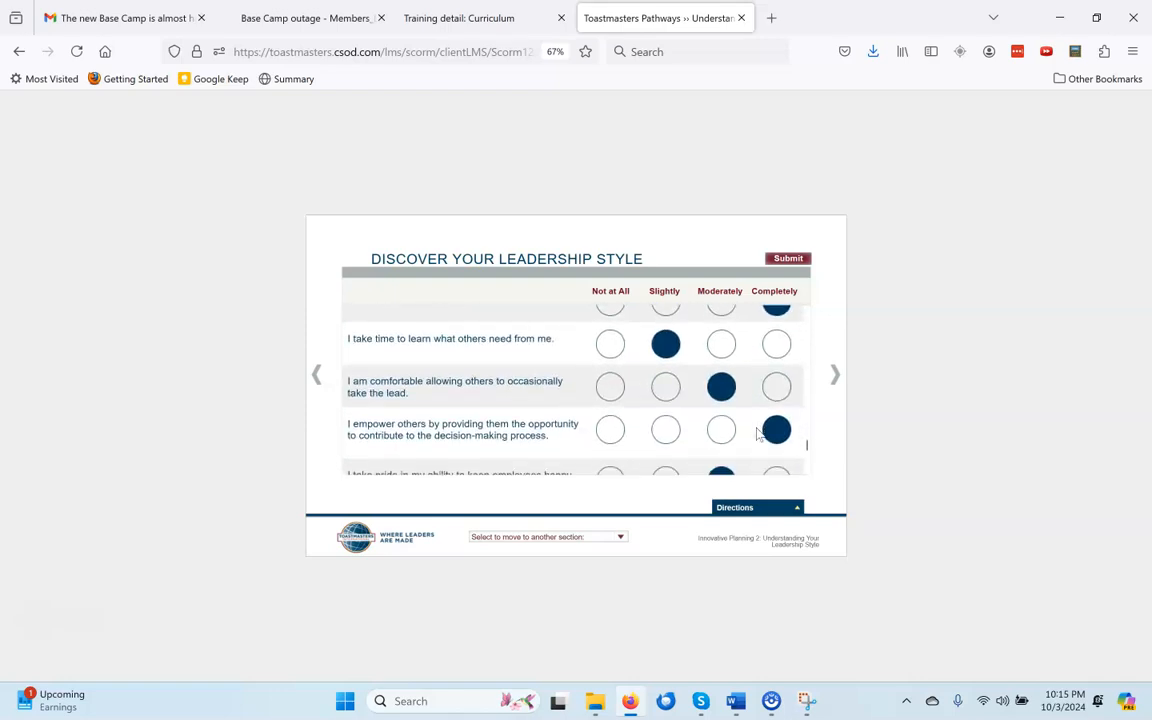
pyautogui.scroll(-10, 759, 434)
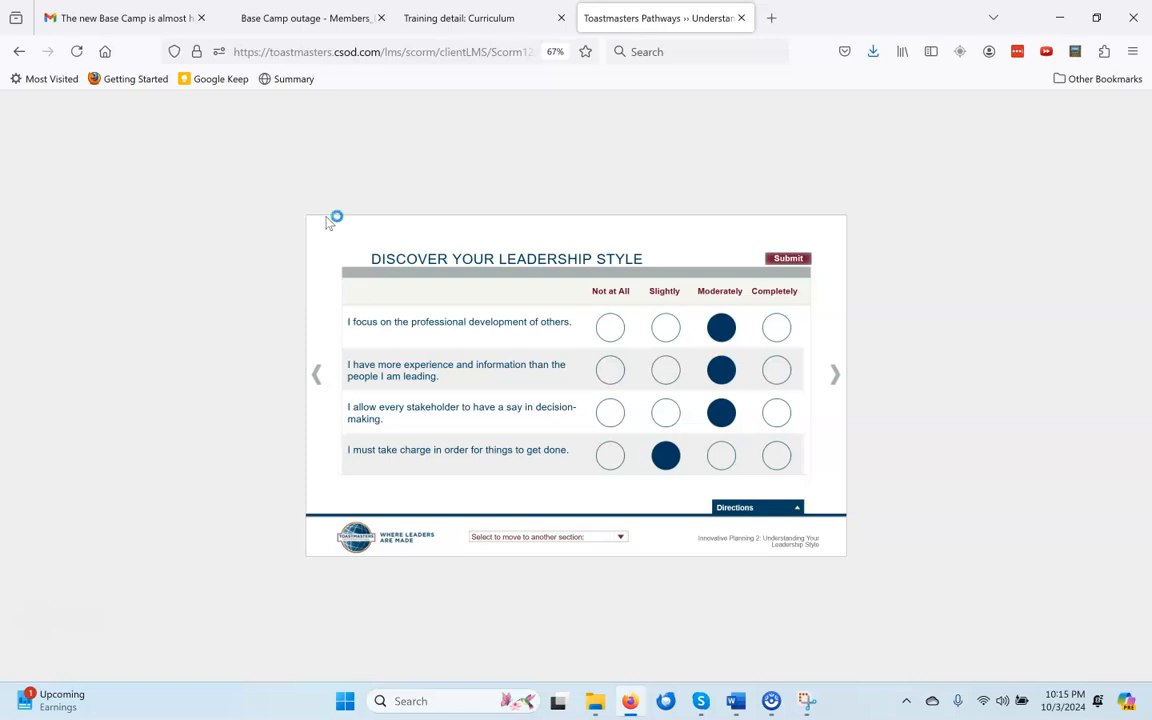
# Step: Snip the questionnaire's first four statements, paste the capture into Leadership_Assessement.docx from the Persuasive_Influence folder, and start a new line below it
pyautogui.press('super+shift+s')
pyautogui.moveTo(307, 217); pyautogui.dragTo(845, 518)
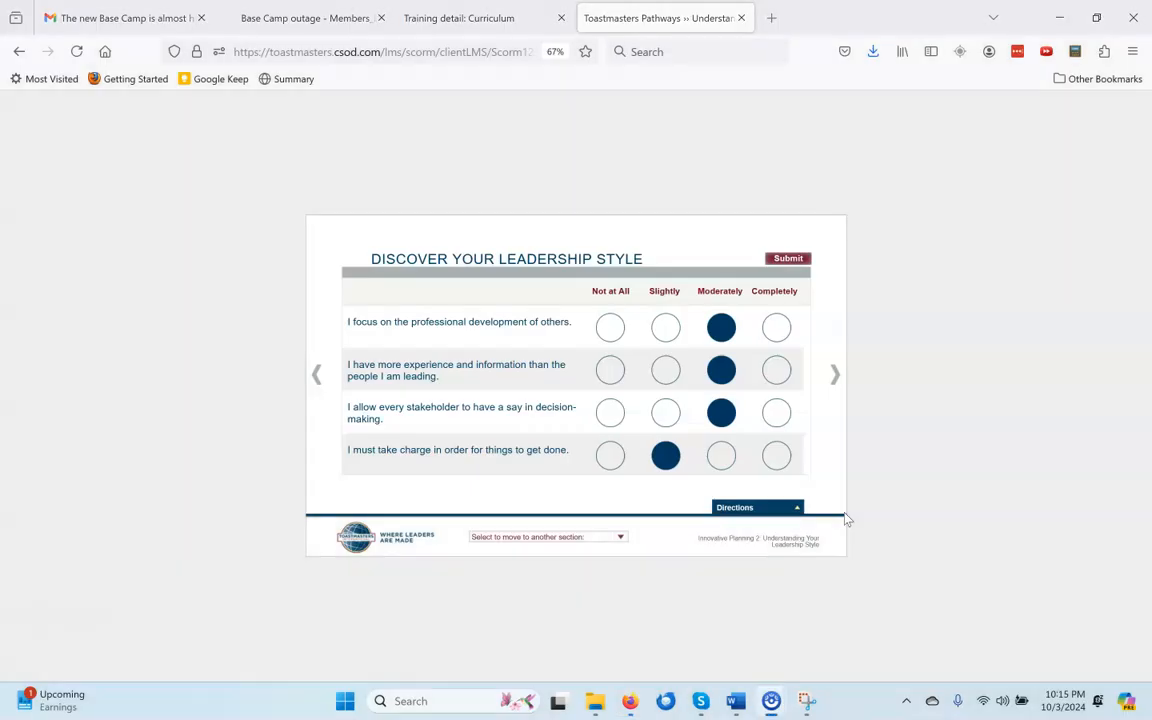
pyautogui.click(596, 703)
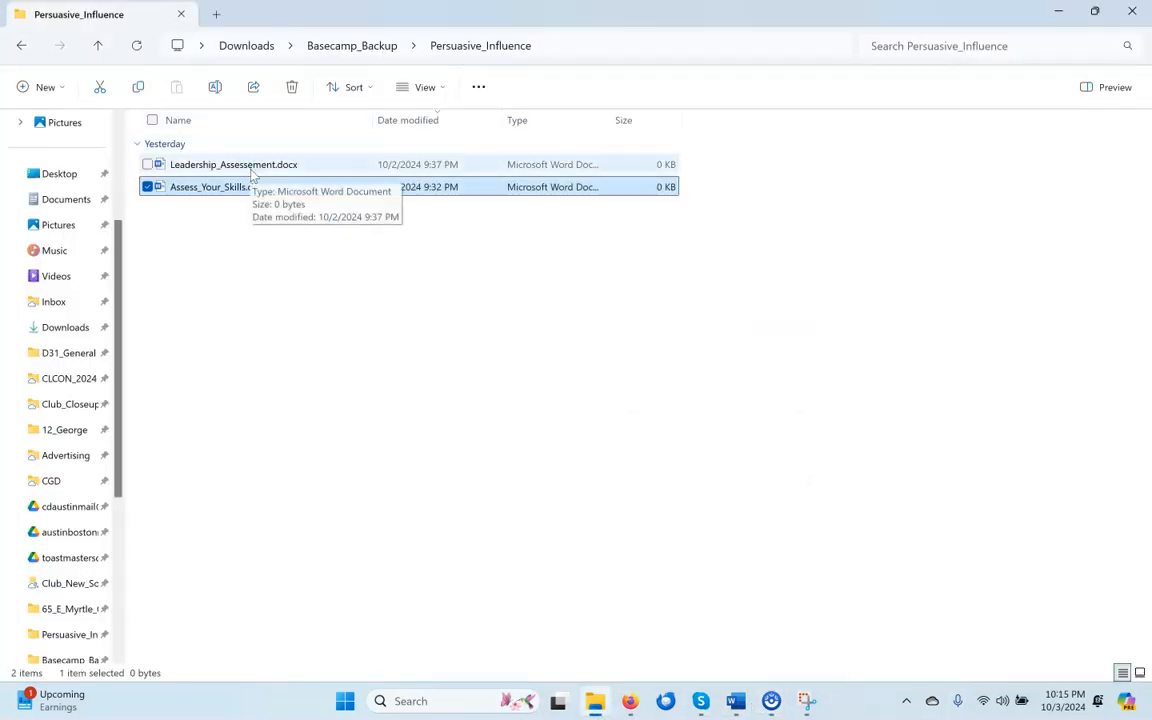
pyautogui.click(253, 168)
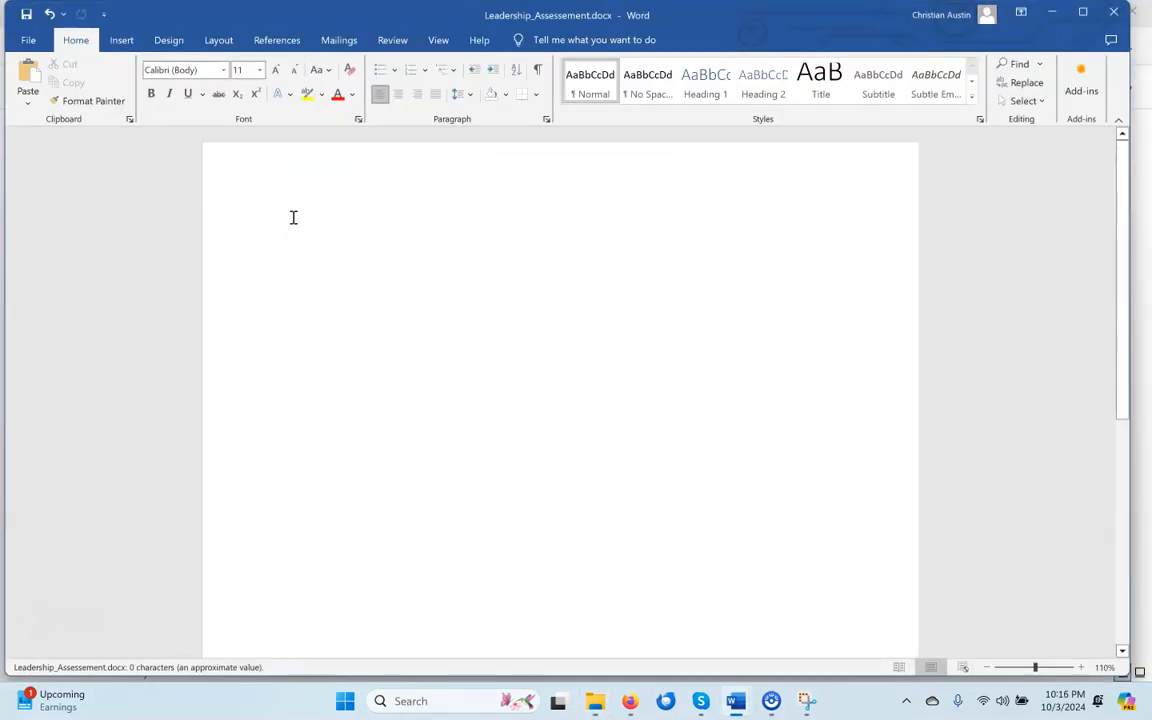
pyautogui.hotkey('ctrl', 'v')
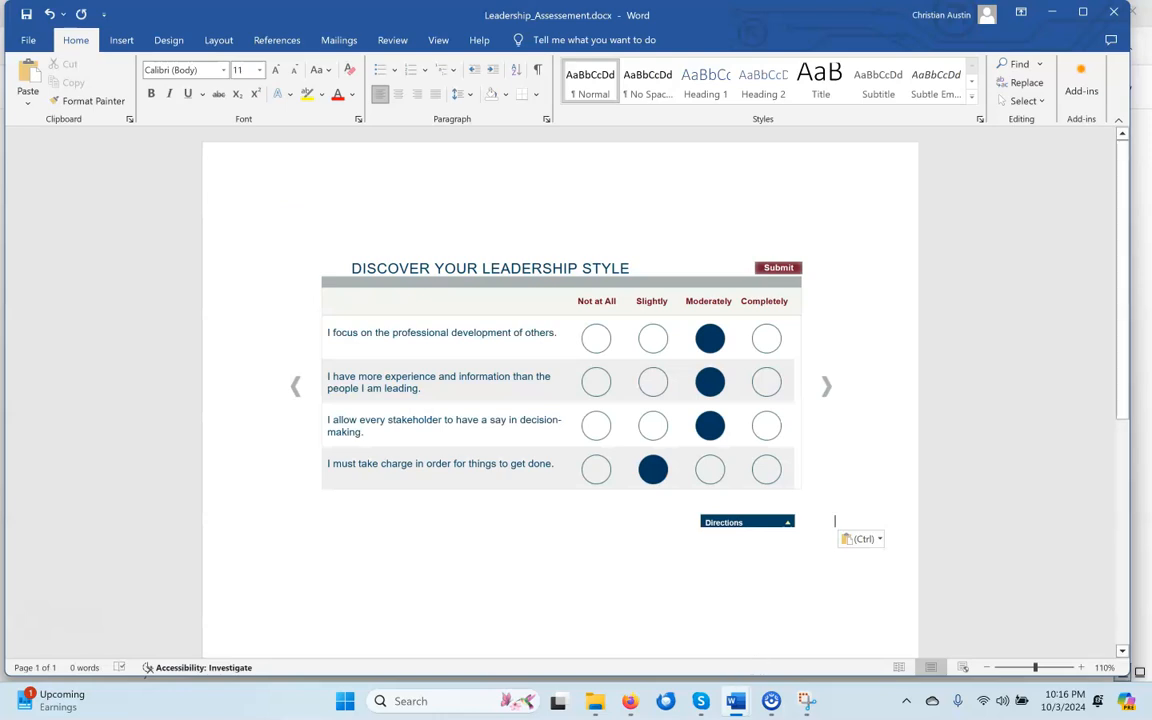
pyautogui.press('Return')
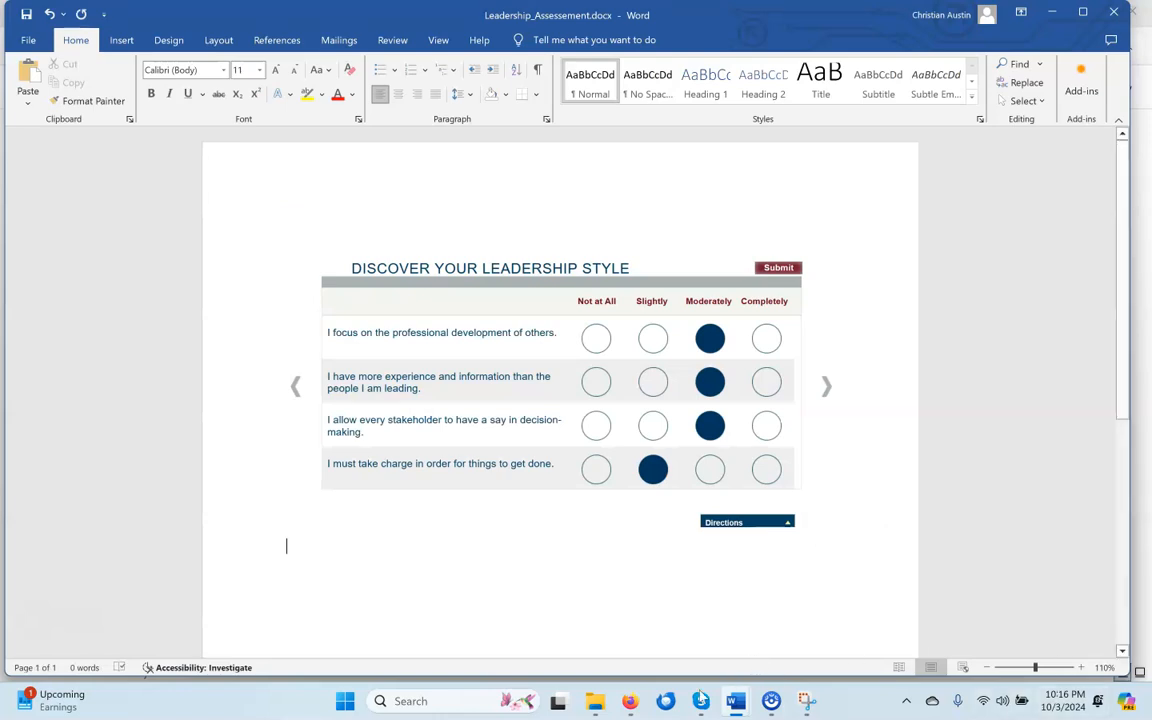
# Step: Snip the four statements from "I promote innovative problem-solving" to "I closely organize and monitor tasks" and paste them below the first capture in Leadership_Assessement.docx
pyautogui.click(632, 702)
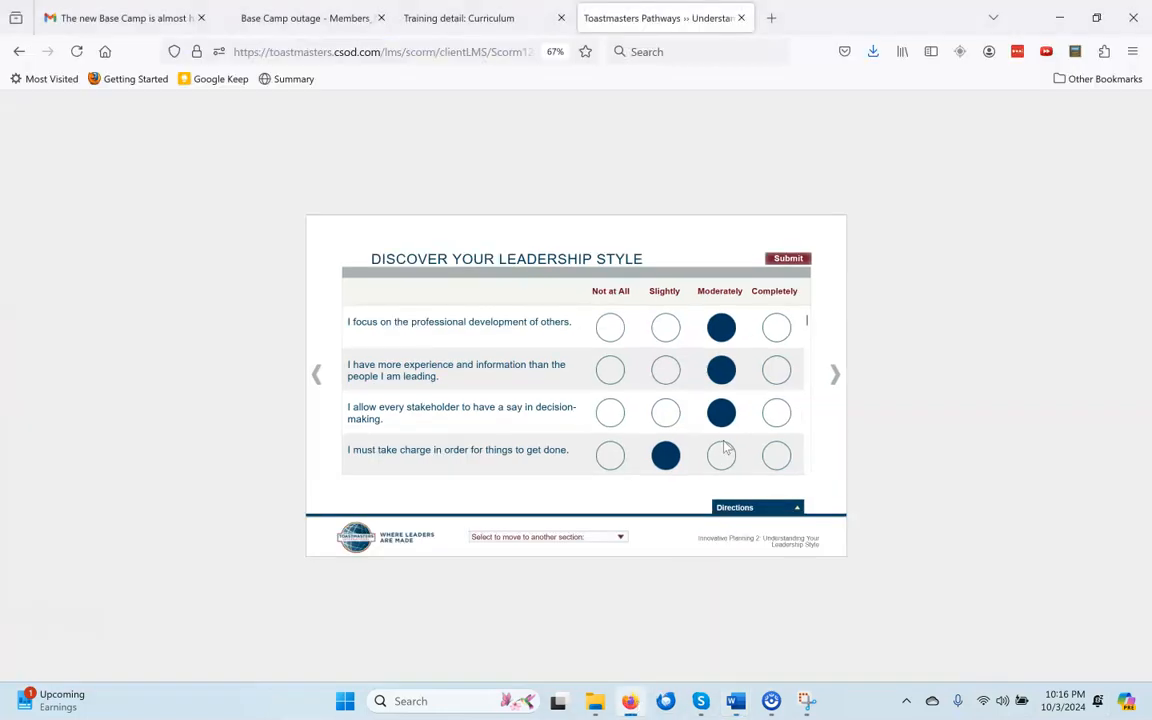
pyautogui.scroll(-3, 629, 467)
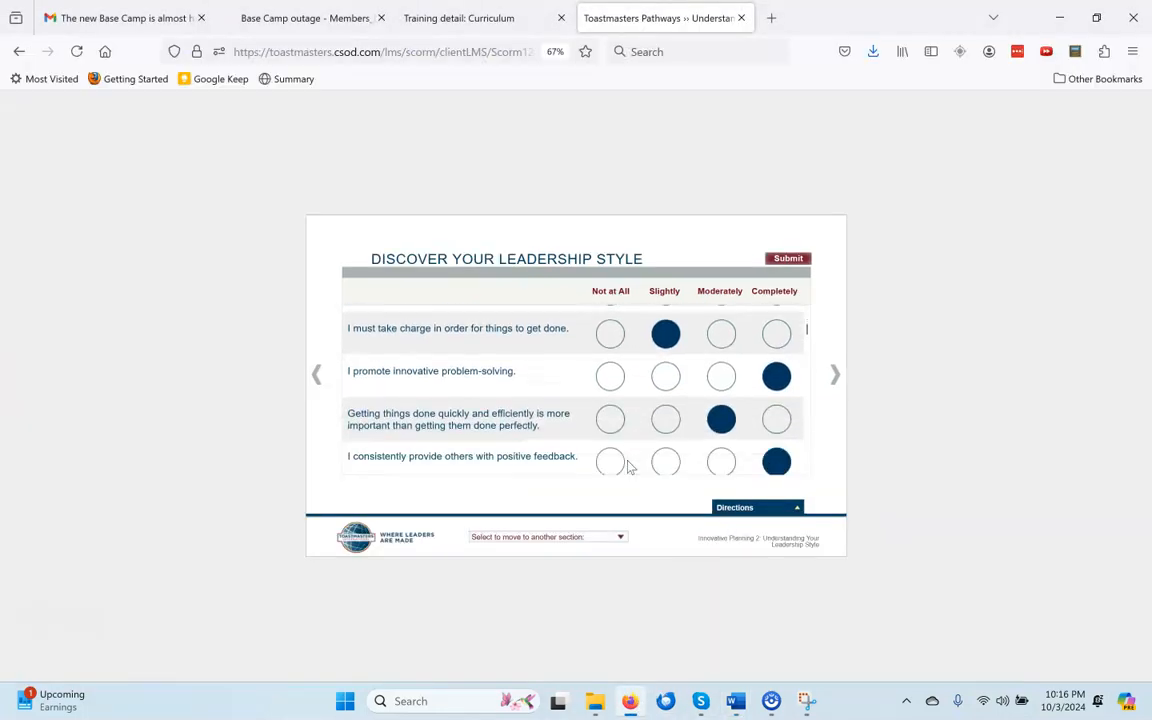
pyautogui.scroll(-1, 629, 467)
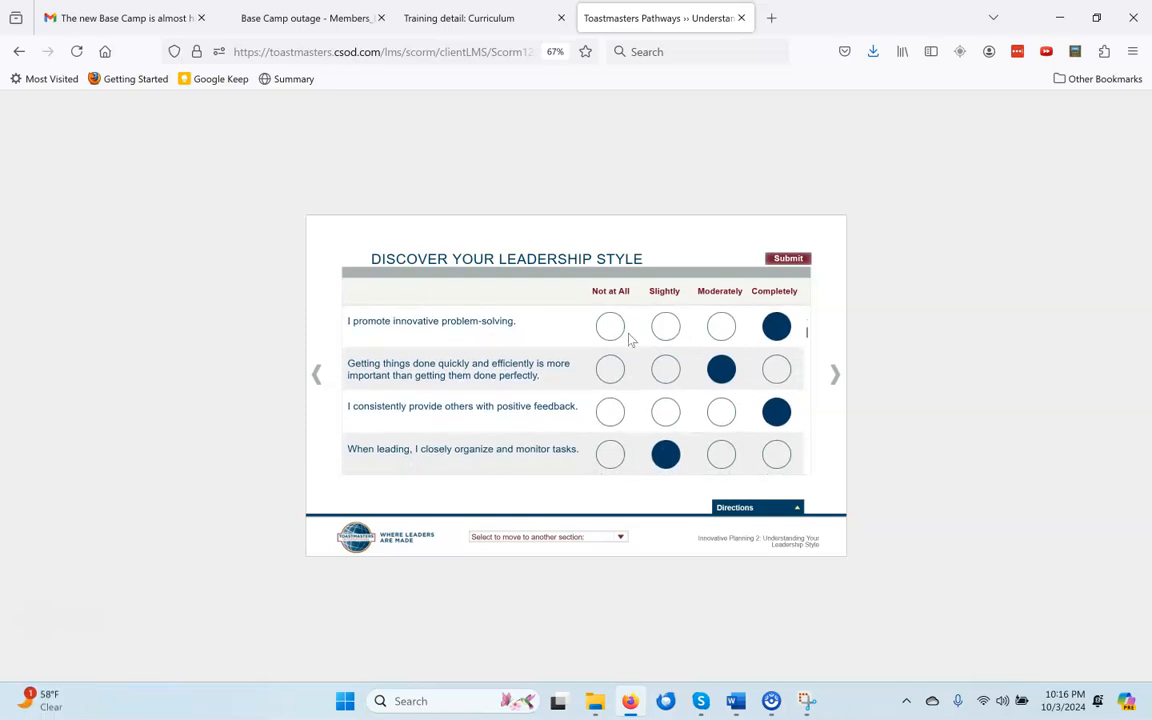
pyautogui.press('super+shift+s')
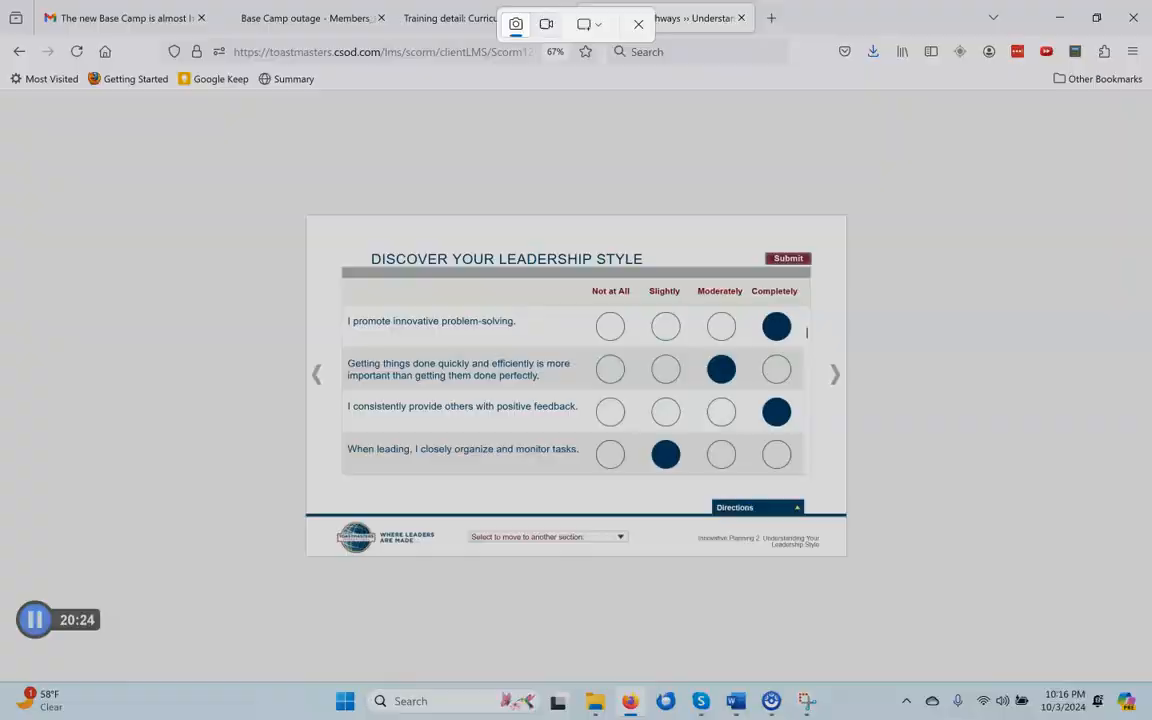
pyautogui.moveTo(306, 218); pyautogui.dragTo(846, 518)
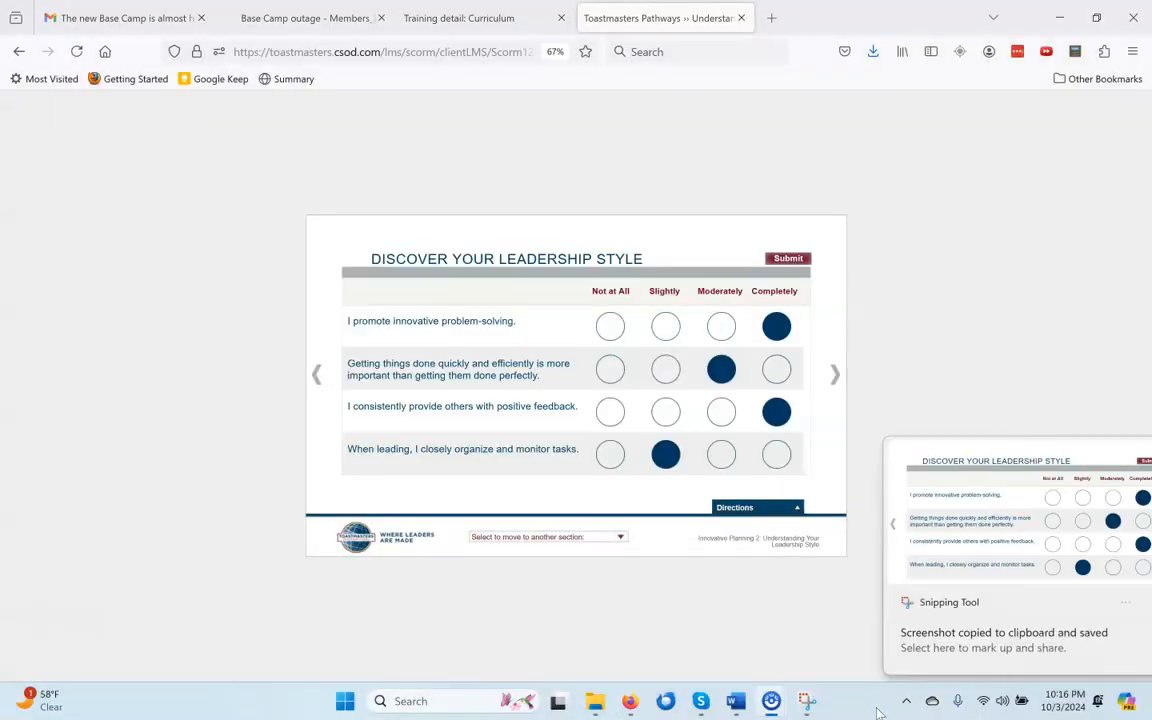
pyautogui.moveTo(735, 701)
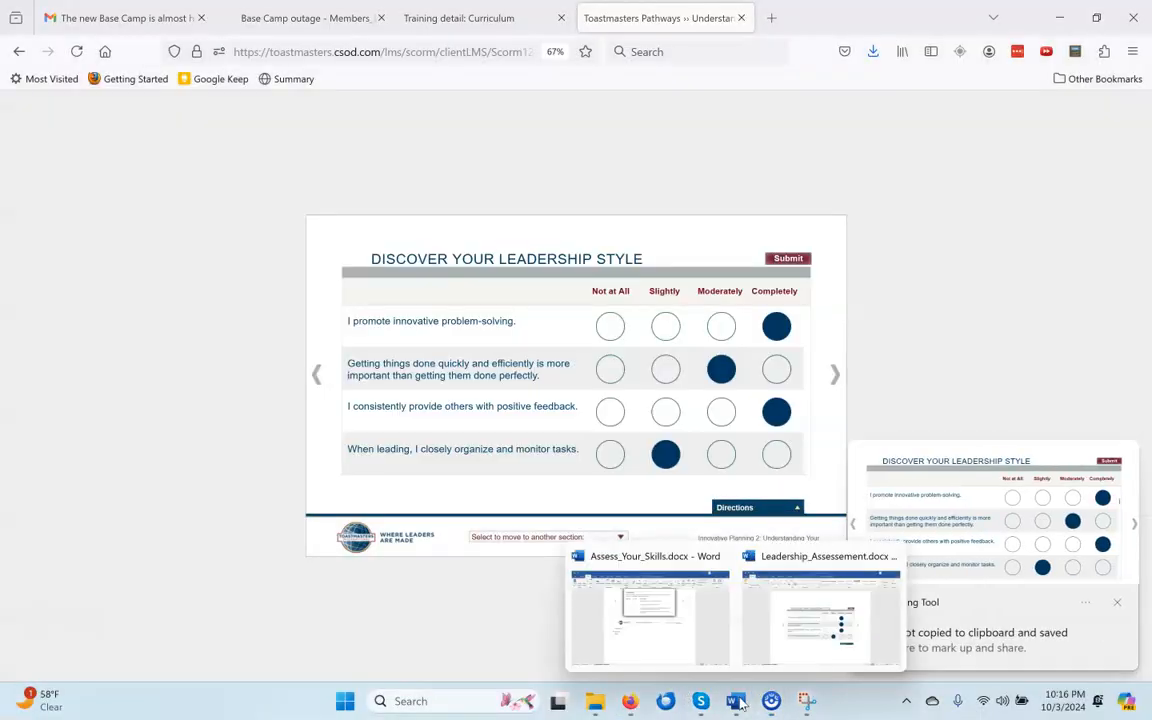
pyautogui.click(805, 656)
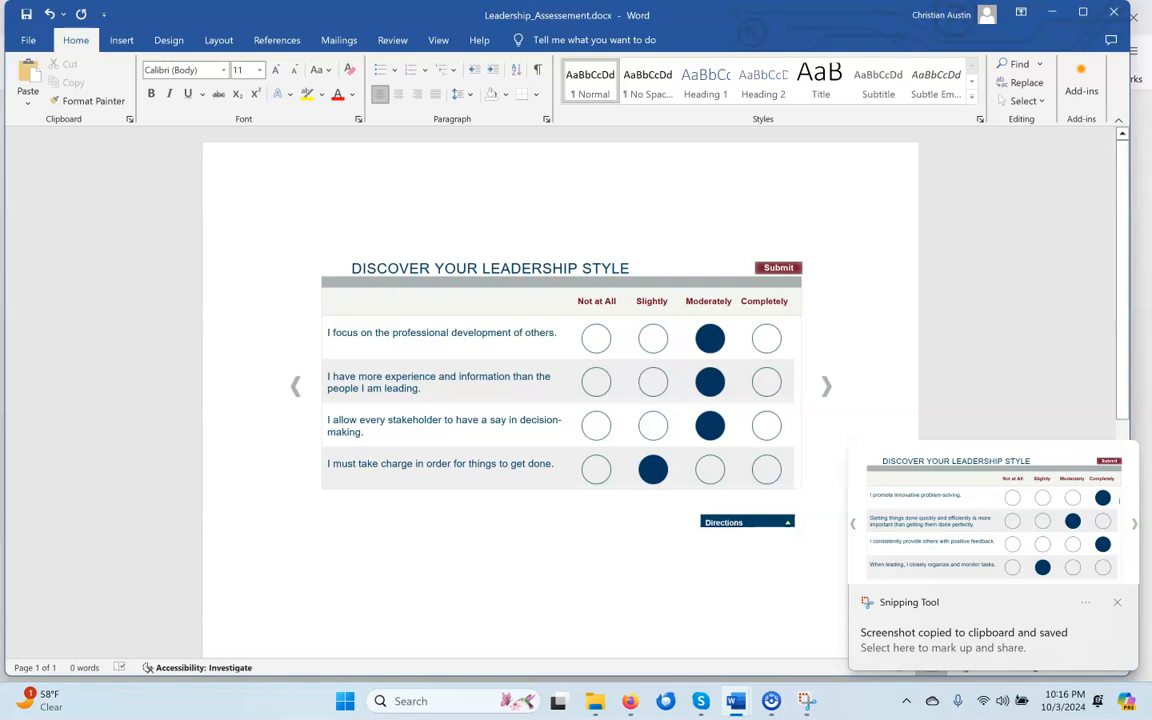
pyautogui.hotkey('ctrl', 'v')
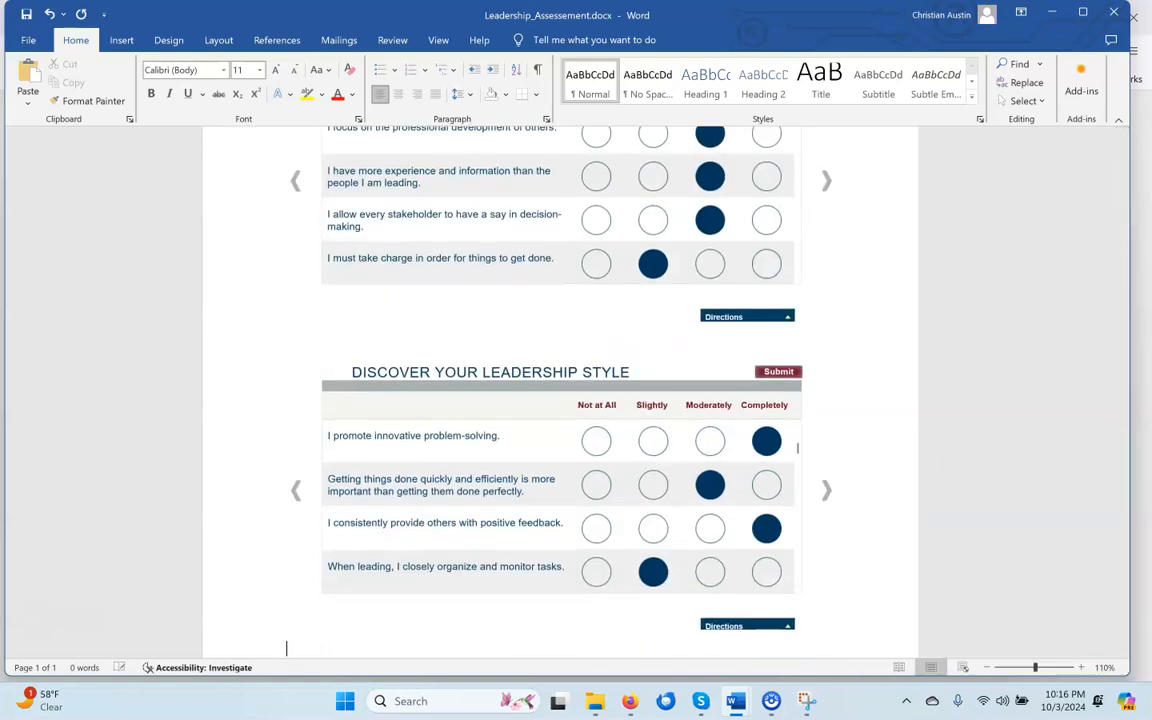
# Step: Snip the four statements starting with "I fill my team with highly skilled and self-directed people" and paste them below the second capture in Leadership_Assessement.docx
pyautogui.moveTo(629, 701)
pyautogui.click(568, 632)
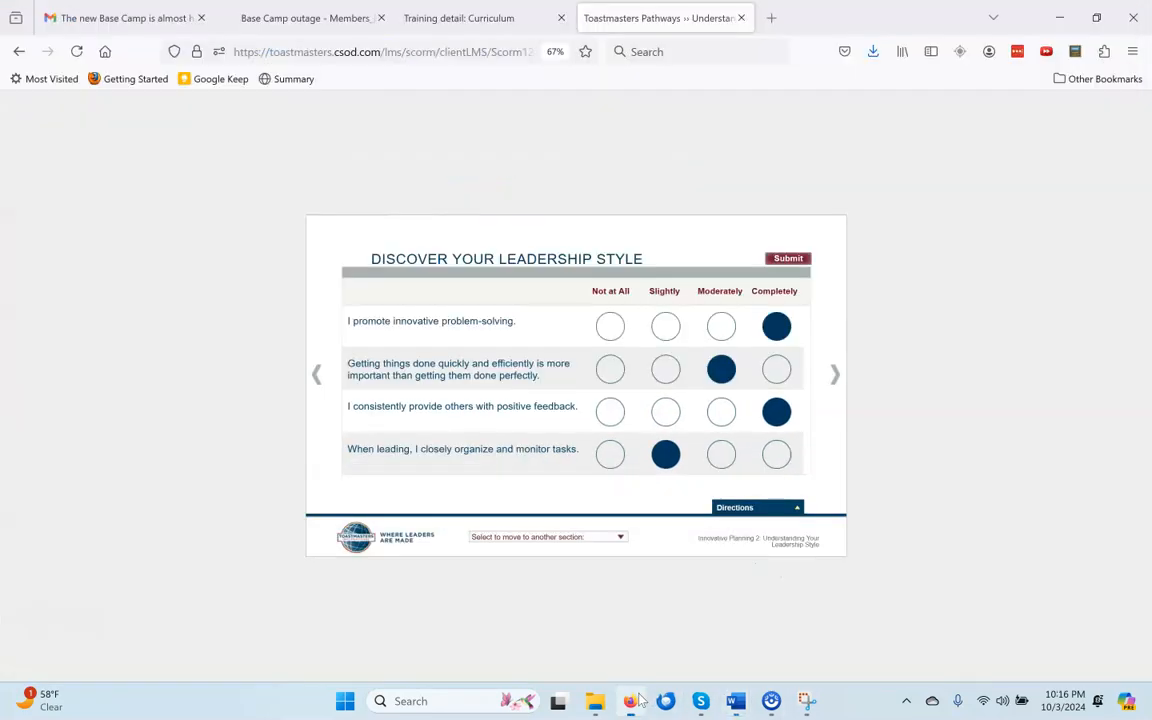
pyautogui.scroll(-5, 508, 422)
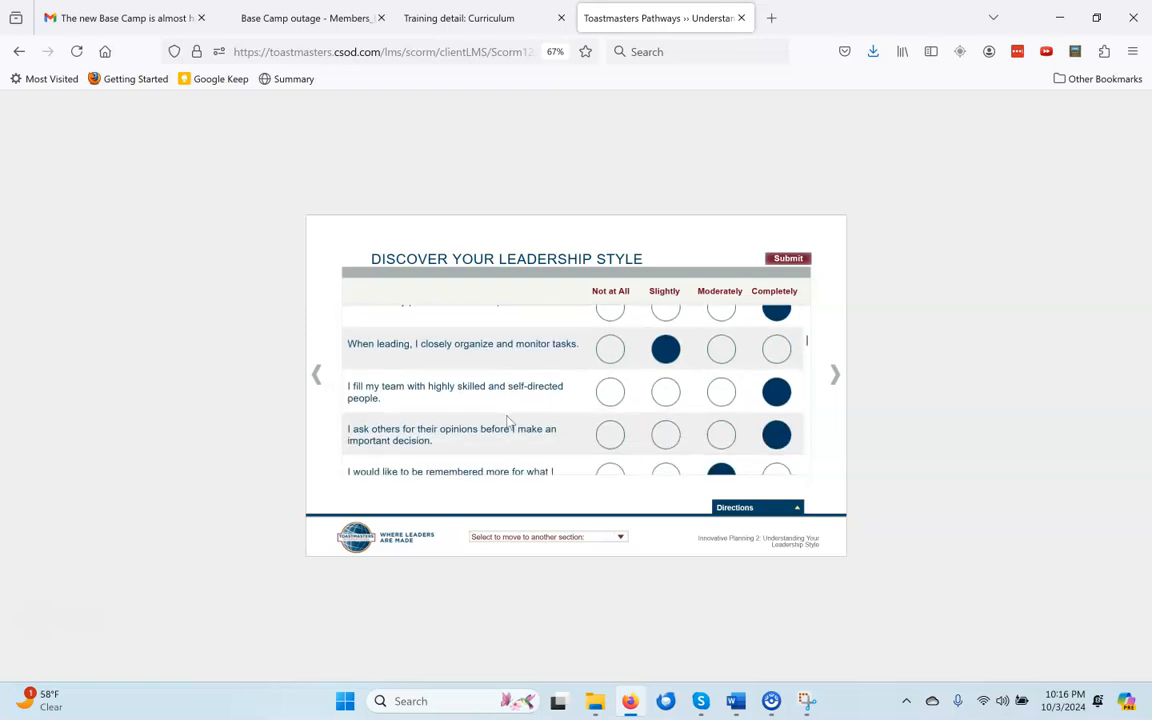
pyautogui.scroll(-2, 508, 422)
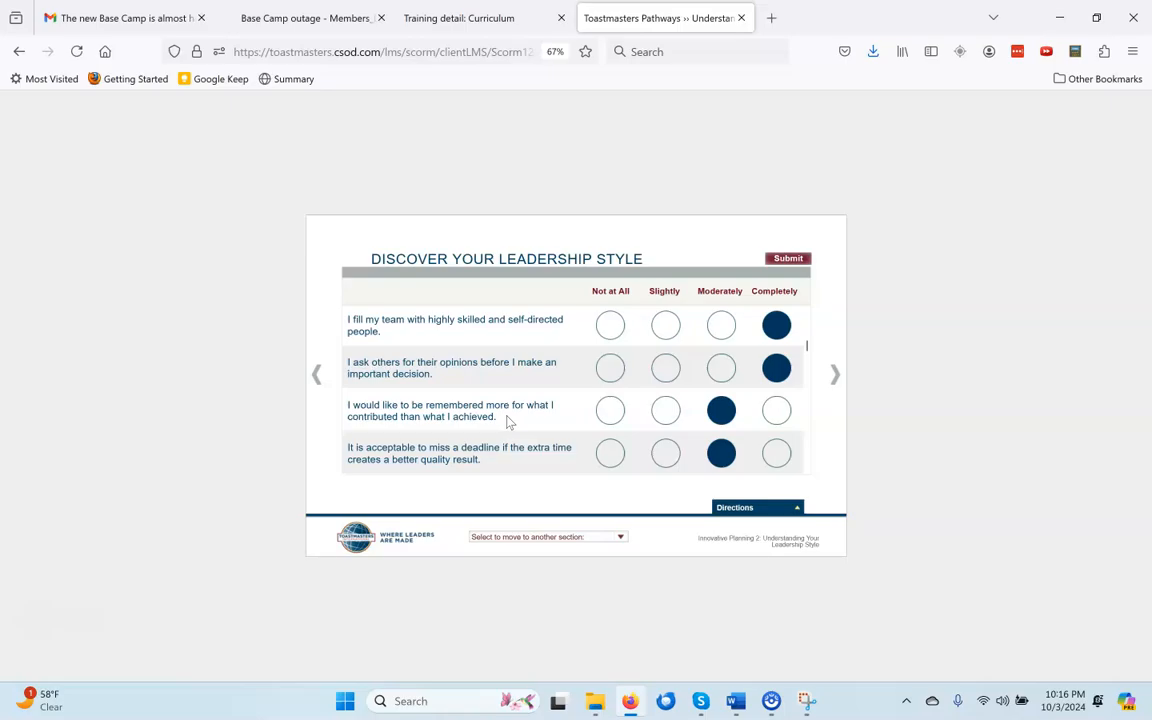
pyautogui.press('super+shift+s')
pyautogui.moveTo(307, 217); pyautogui.dragTo(844, 520)
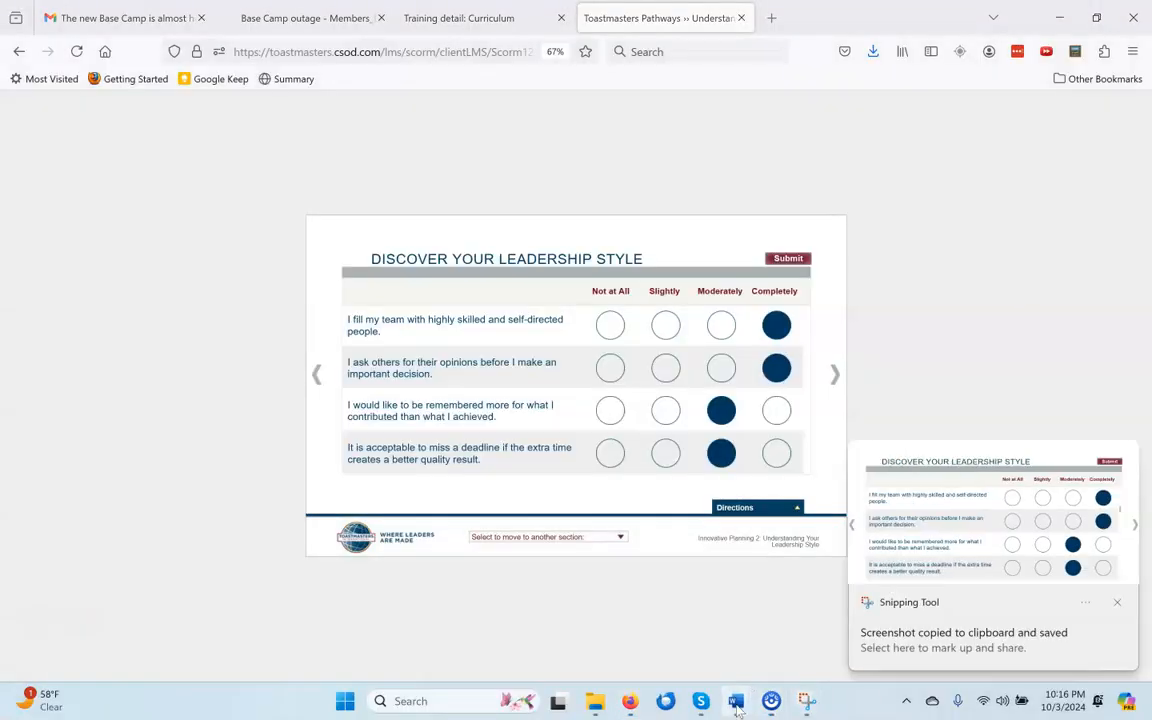
pyautogui.moveTo(737, 706)
pyautogui.click(815, 615)
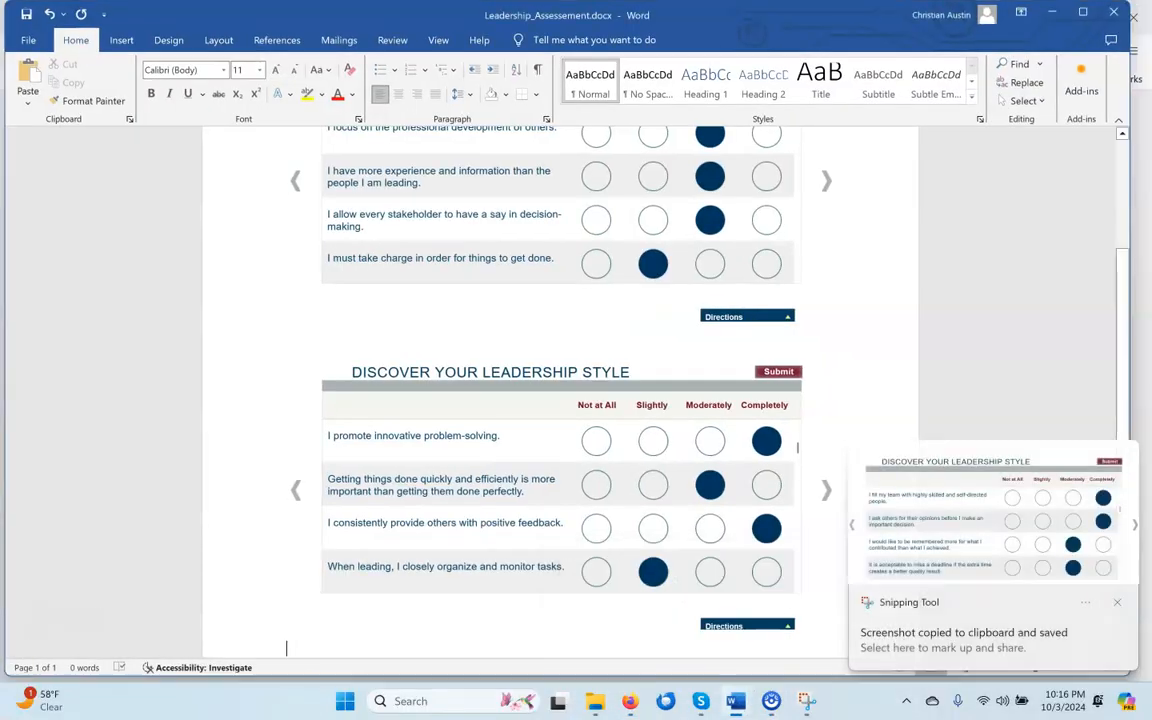
pyautogui.click(810, 626)
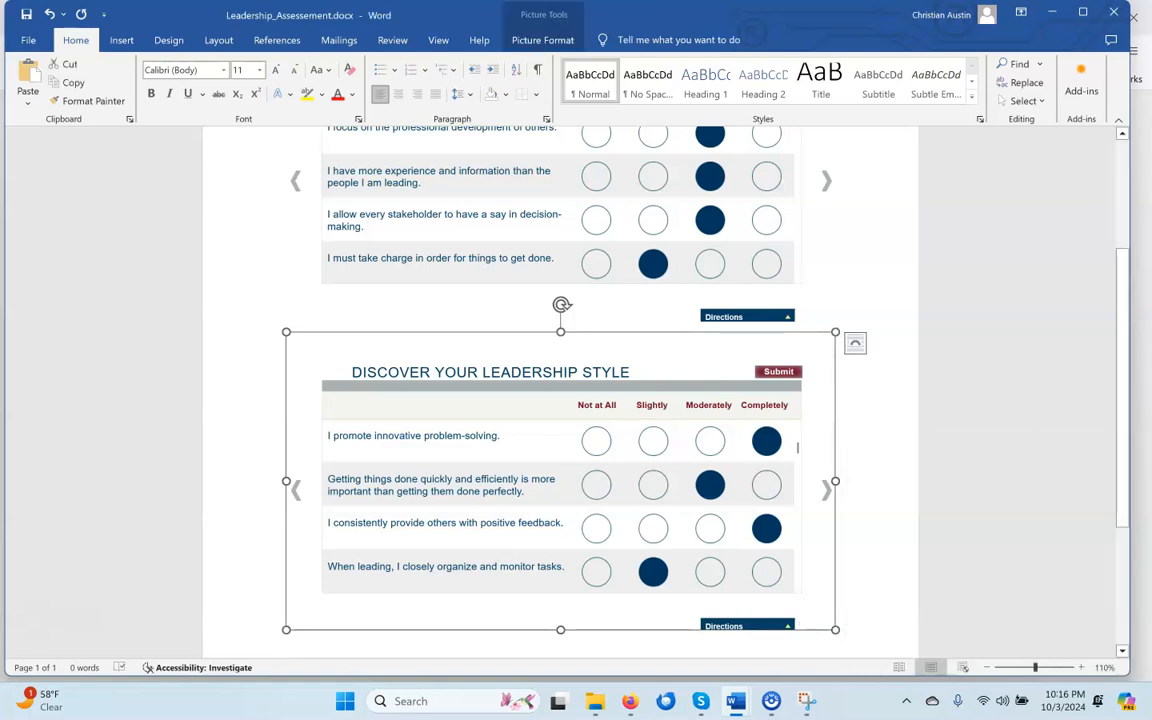
pyautogui.press('Down')
pyautogui.hotkey('ctrl', 'v')
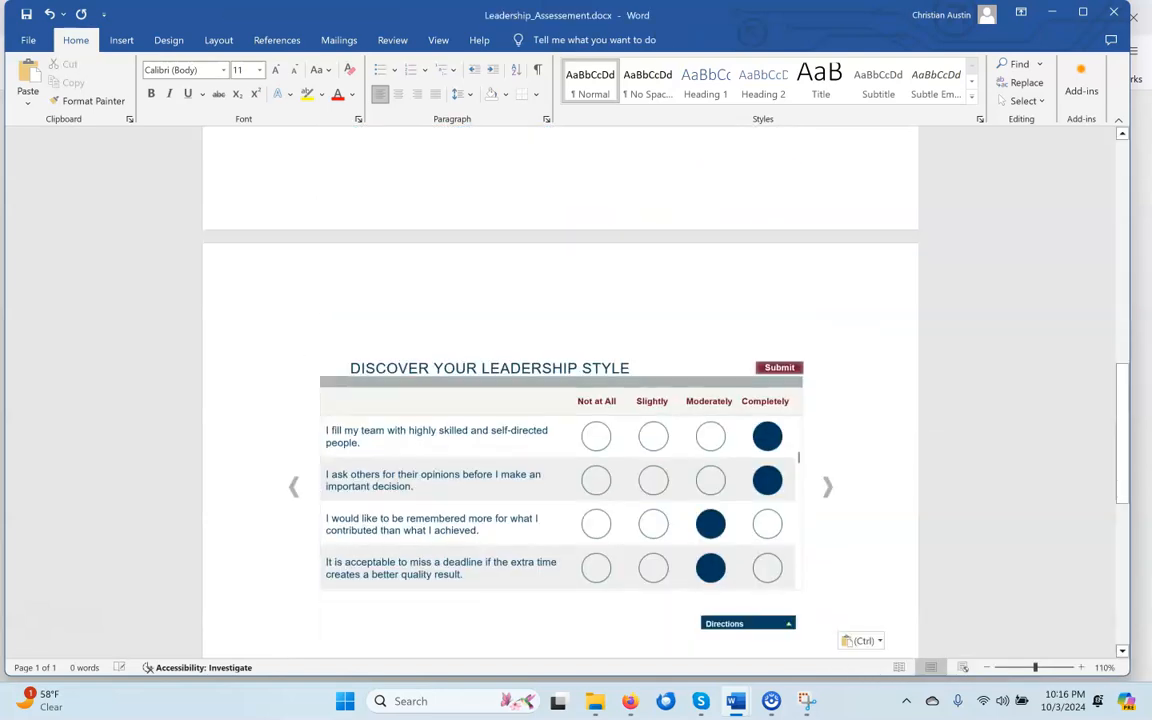
# Step: Return to the questionnaire and show the next four statements, starting with "Maintaining team harmony is of equal importance to achieving results."
pyautogui.click(630, 701)
pyautogui.scroll(-3, 522, 428)
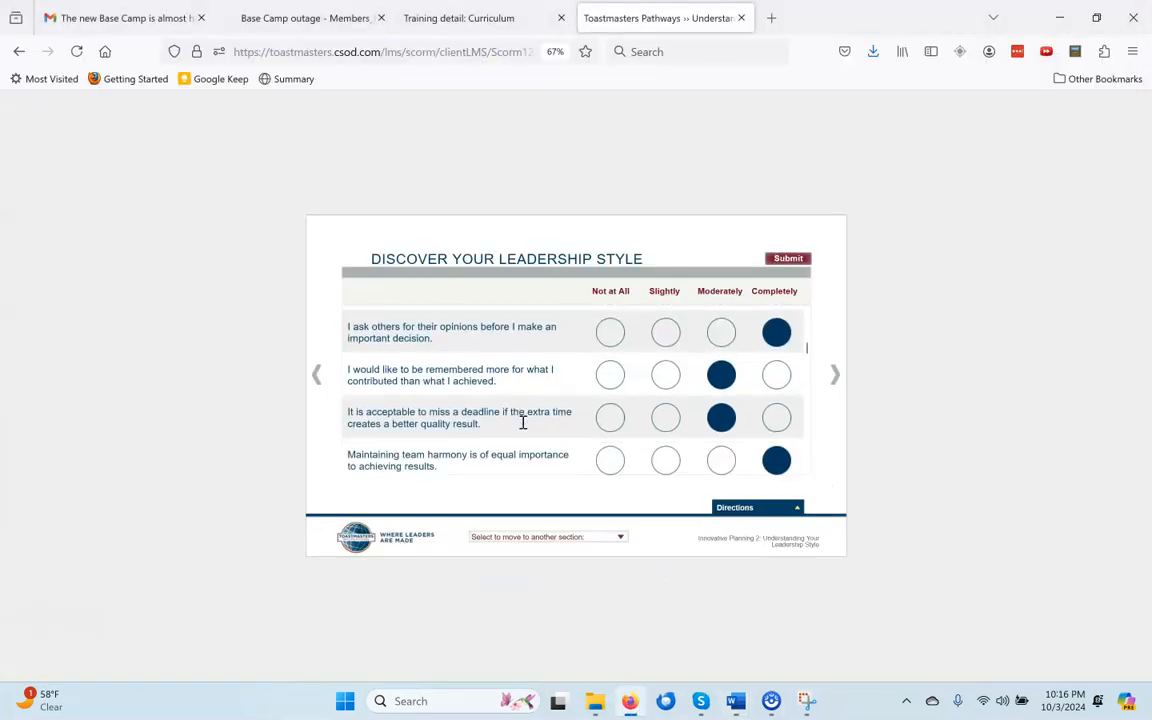
pyautogui.scroll(-2, 522, 428)
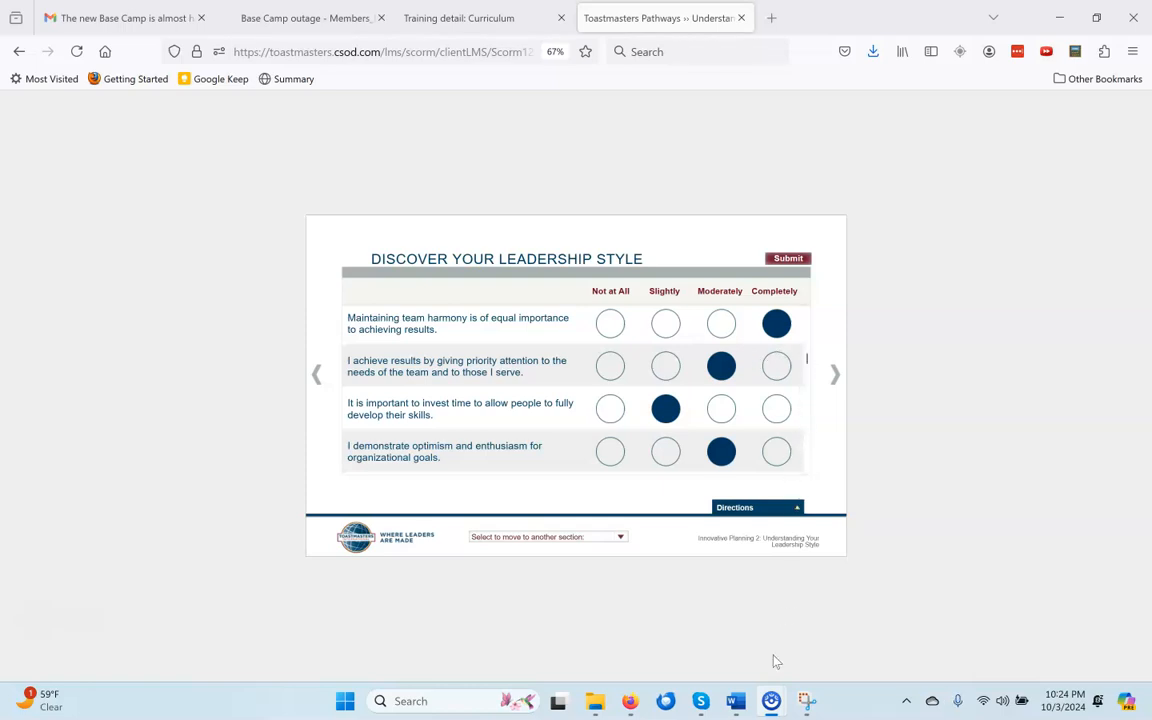
# Step: Review all questionnaire captures in Leadership_Assessement.docx from the first page to the last, and return to the browser
pyautogui.moveTo(735, 700)
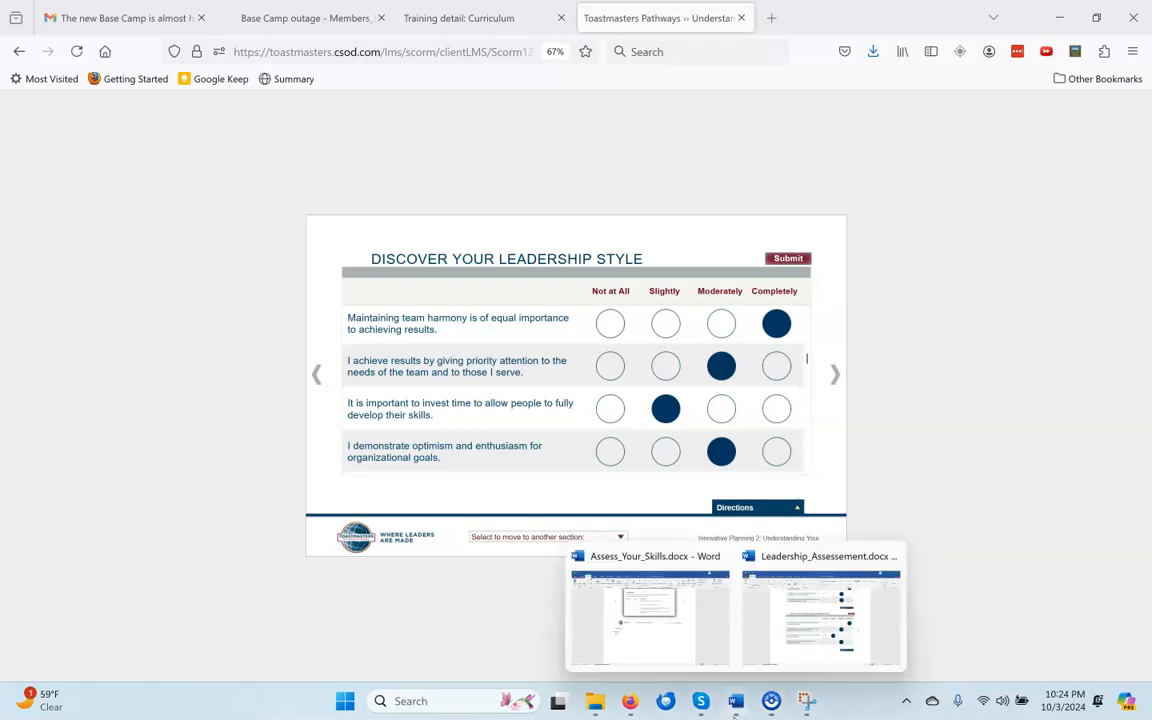
pyautogui.click(808, 622)
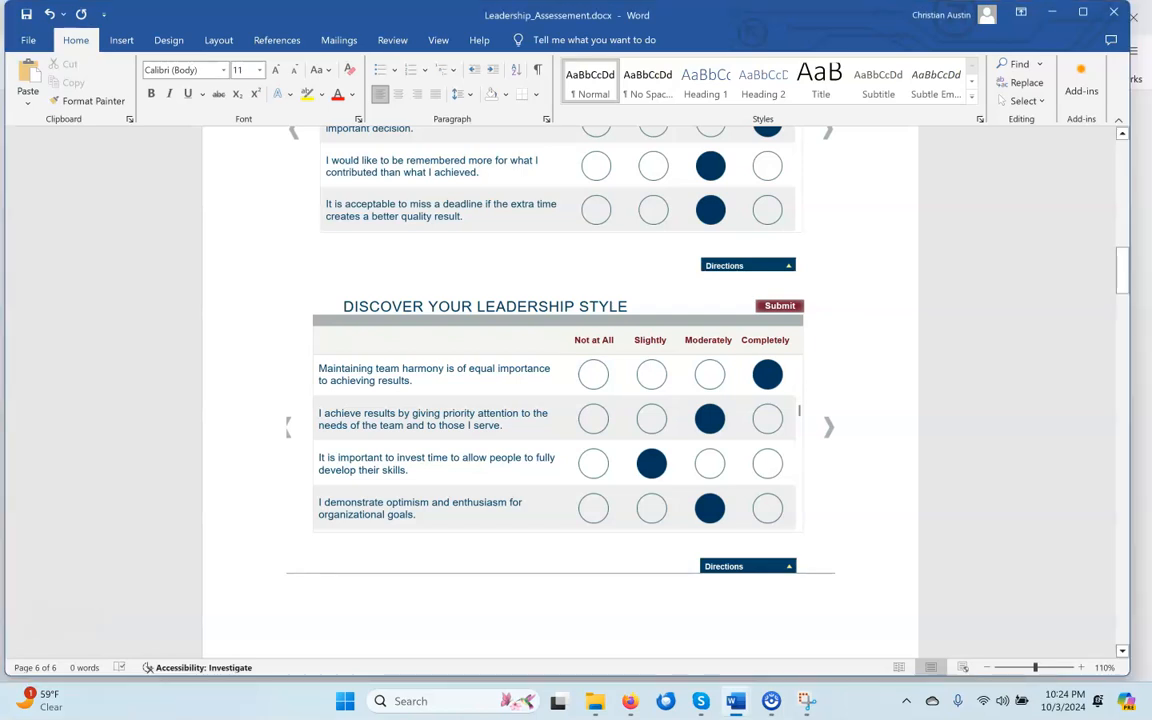
pyautogui.scroll(10, 438, 381)
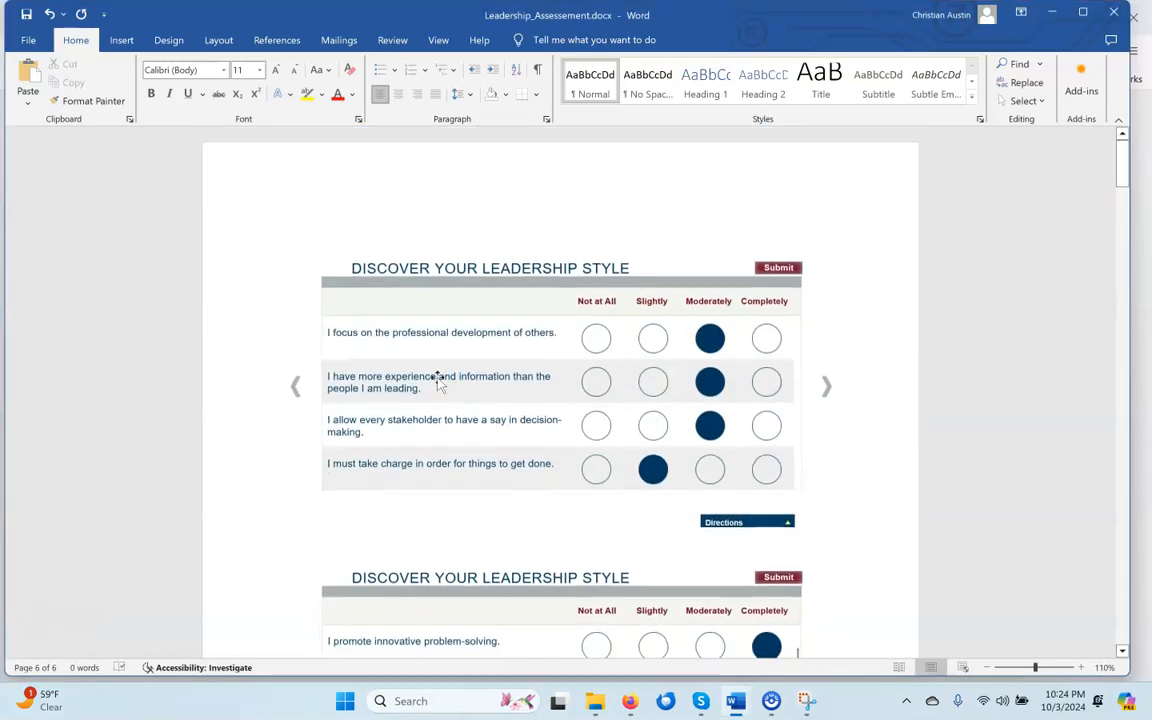
pyautogui.scroll(-3, 438, 378)
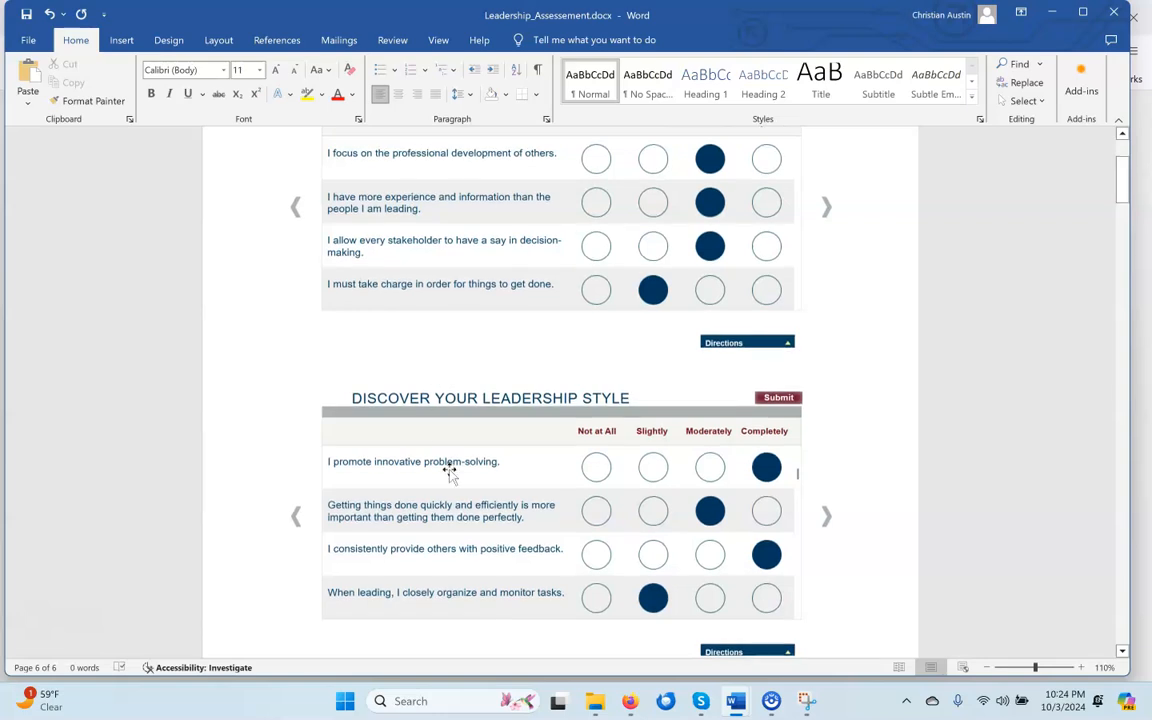
pyautogui.scroll(-4, 450, 470)
pyautogui.scroll(-10, 450, 472)
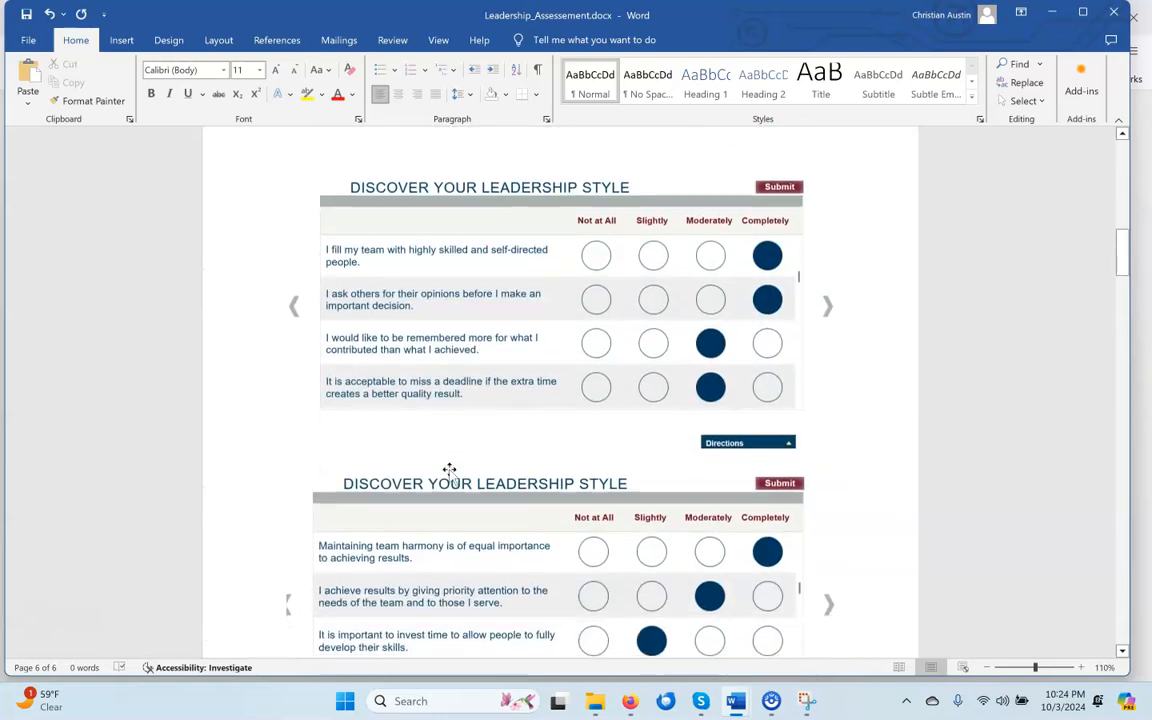
pyautogui.scroll(-10, 450, 472)
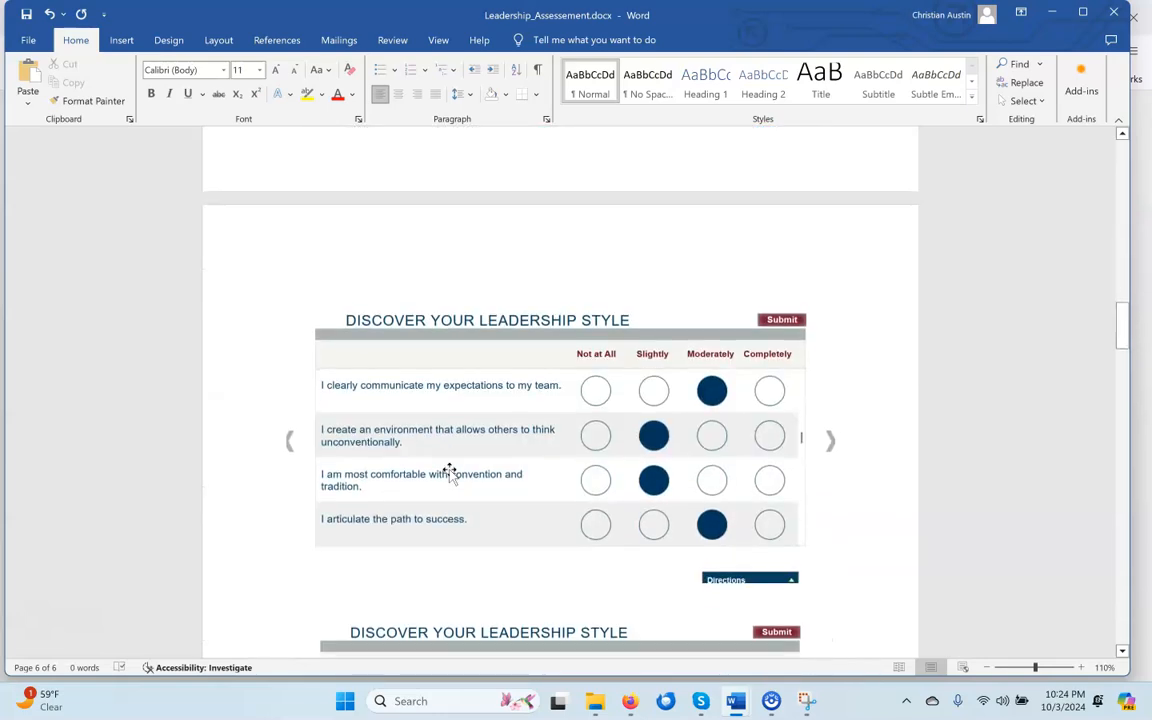
pyautogui.scroll(-10, 450, 472)
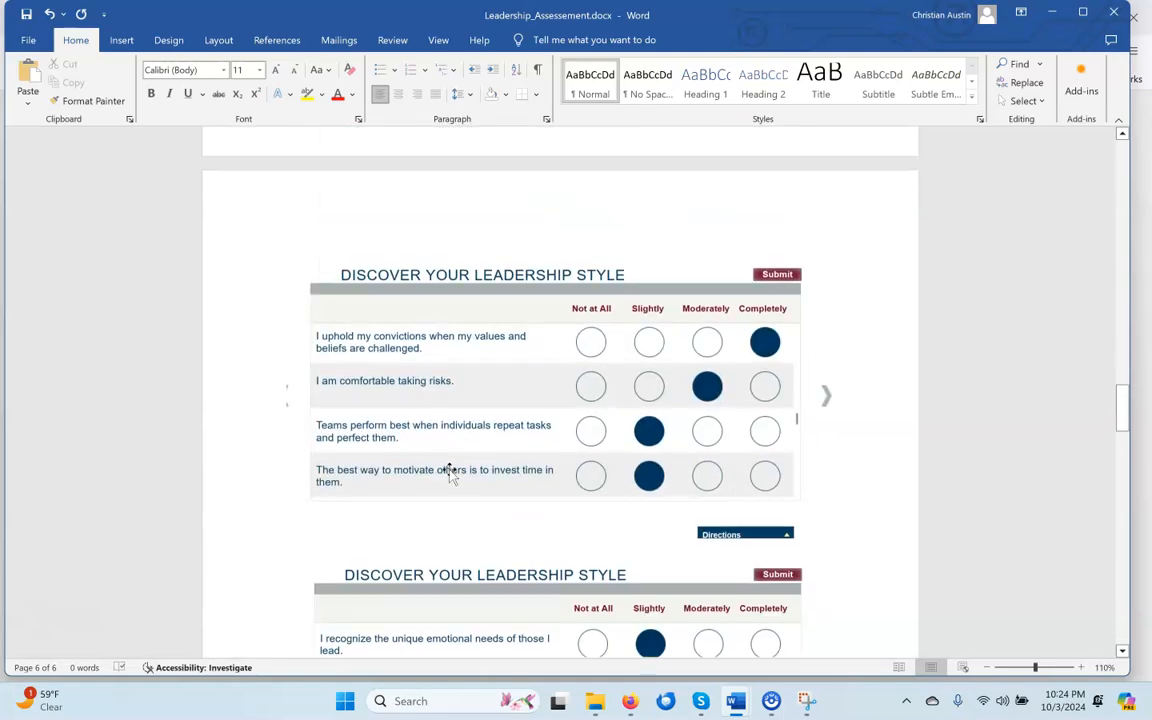
pyautogui.scroll(-10, 450, 472)
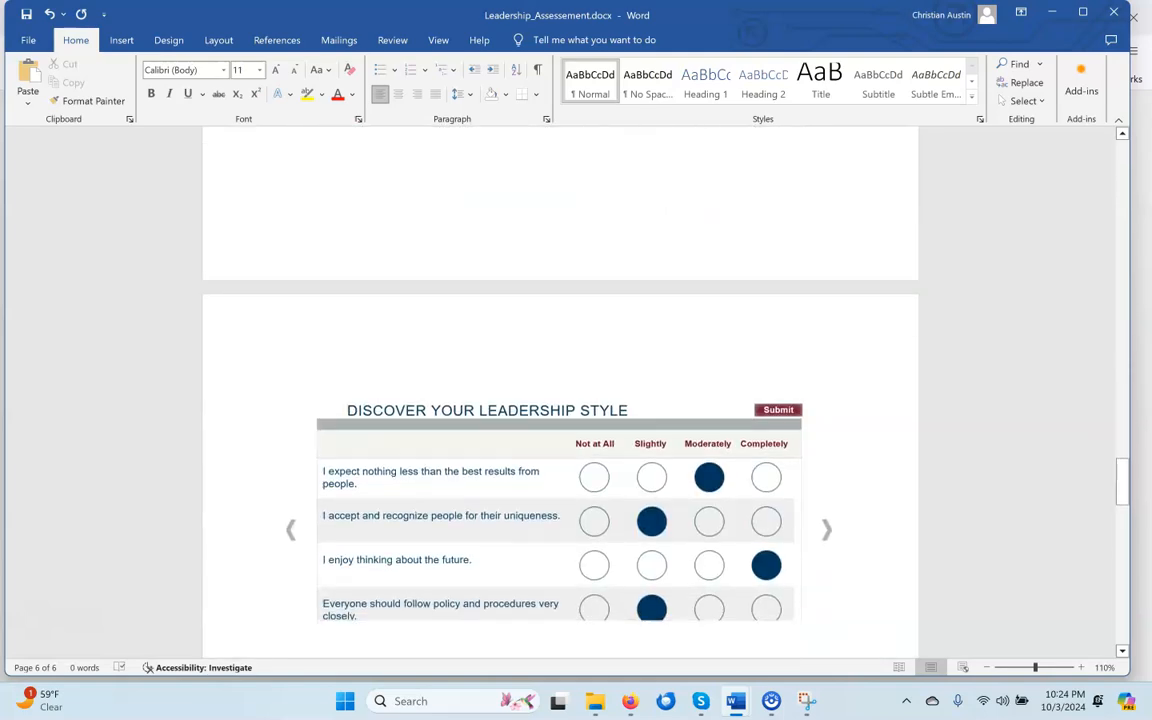
pyautogui.scroll(-10, 450, 472)
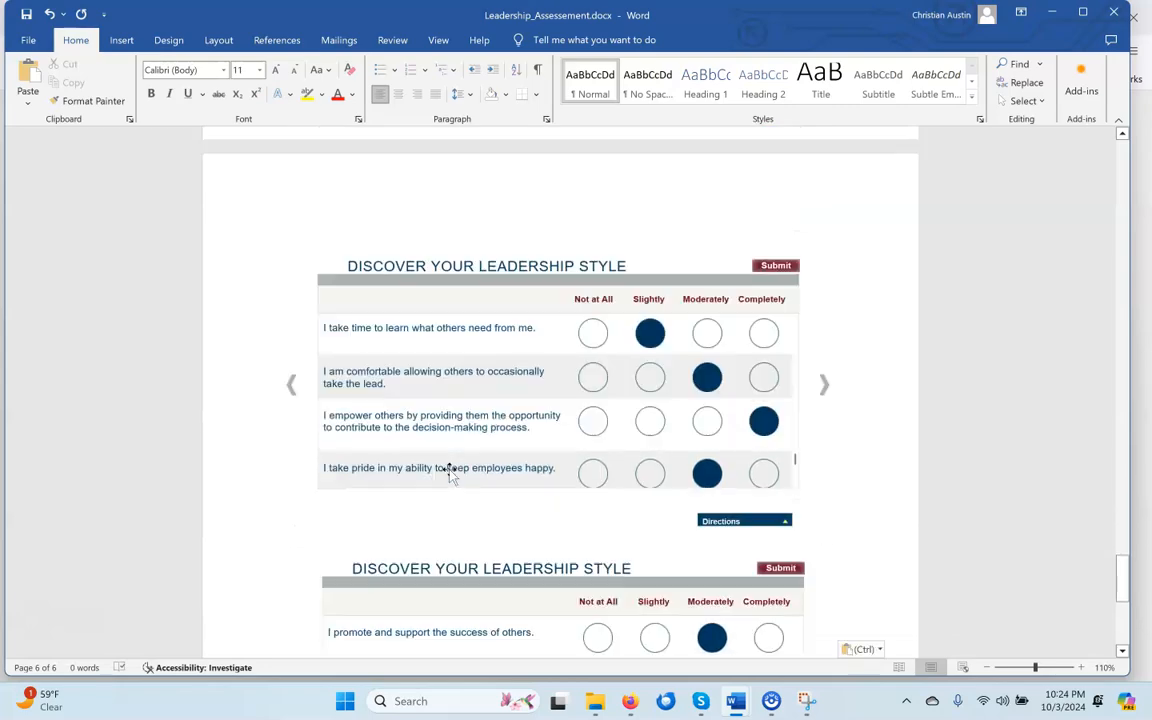
pyautogui.scroll(-5, 450, 474)
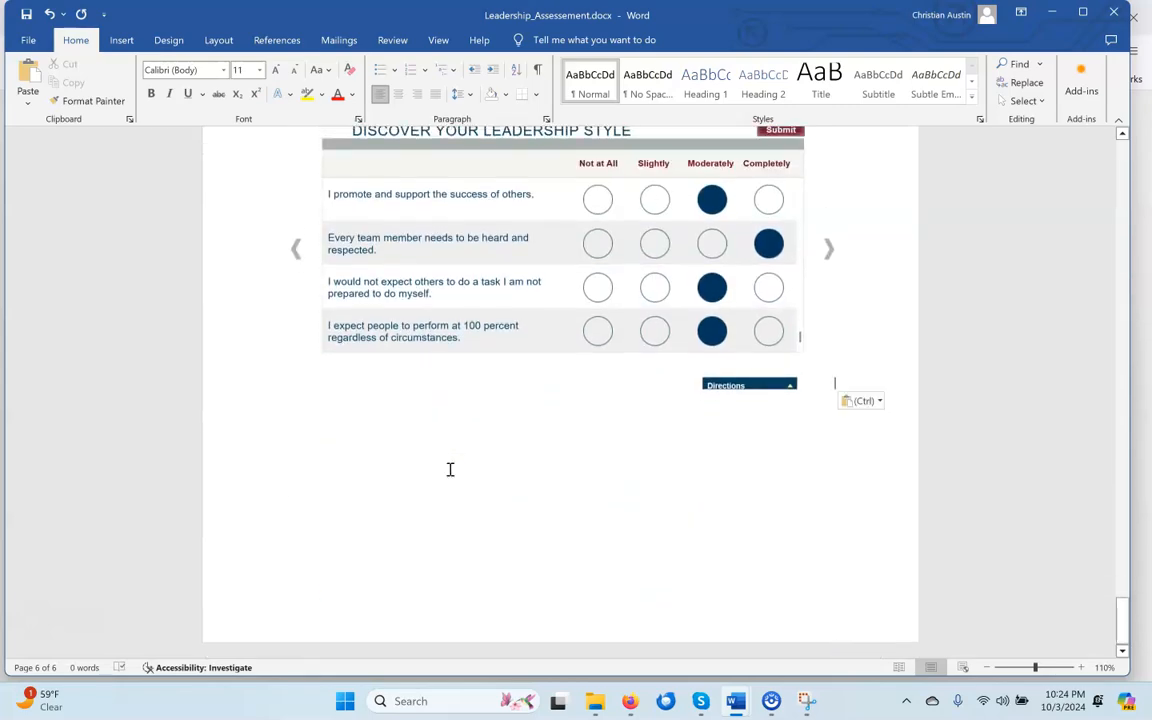
pyautogui.scroll(1, 450, 470)
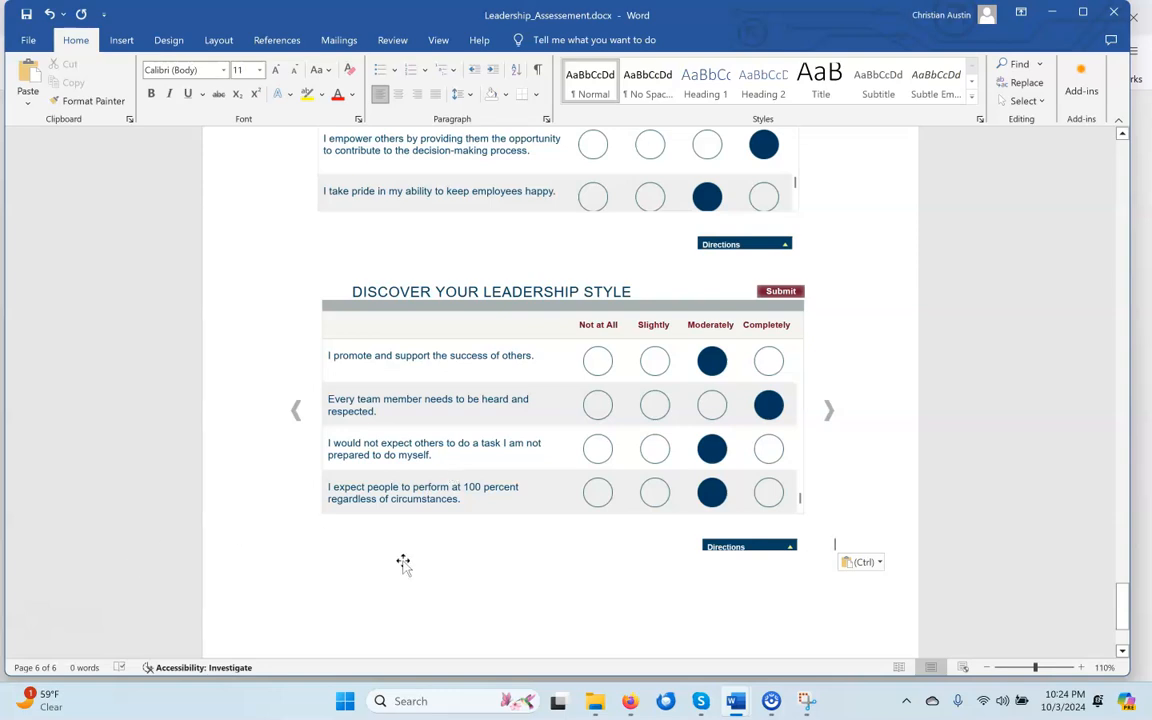
pyautogui.click(1055, 13)
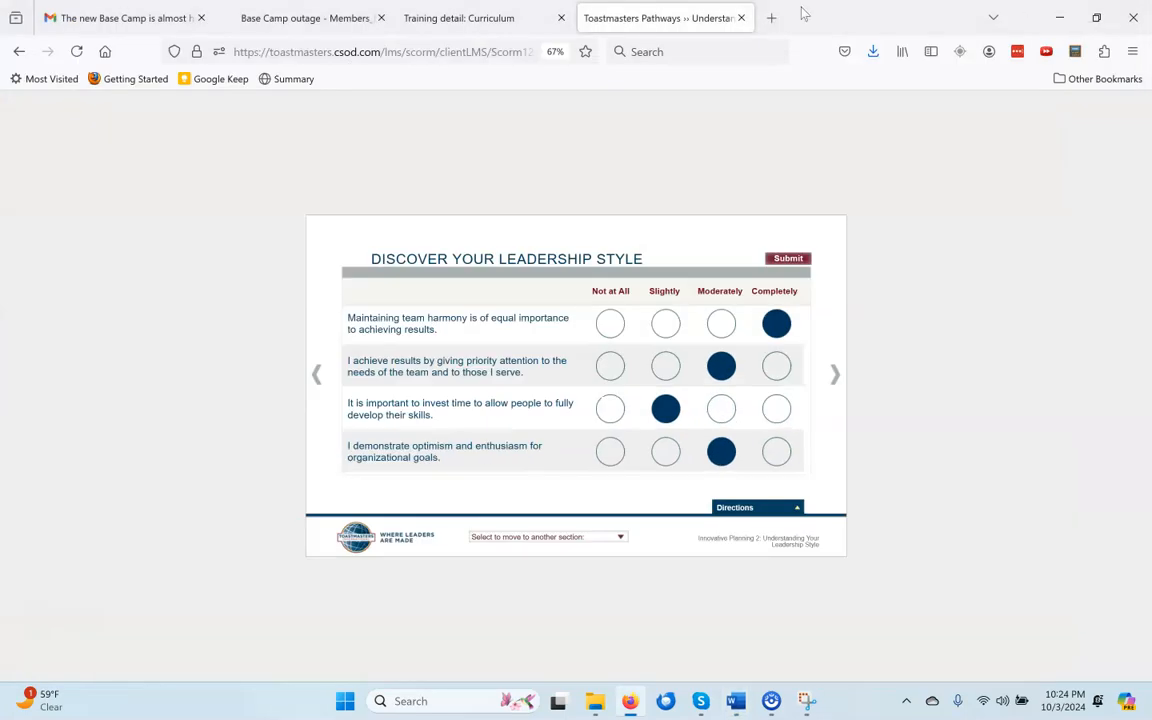
# Step: Review the Base Camp outage notice's list of items that will not transfer, checking the Persuasive_Influence folder and Leadership_Assessement.docx alongside it
pyautogui.moveTo(465, 18)
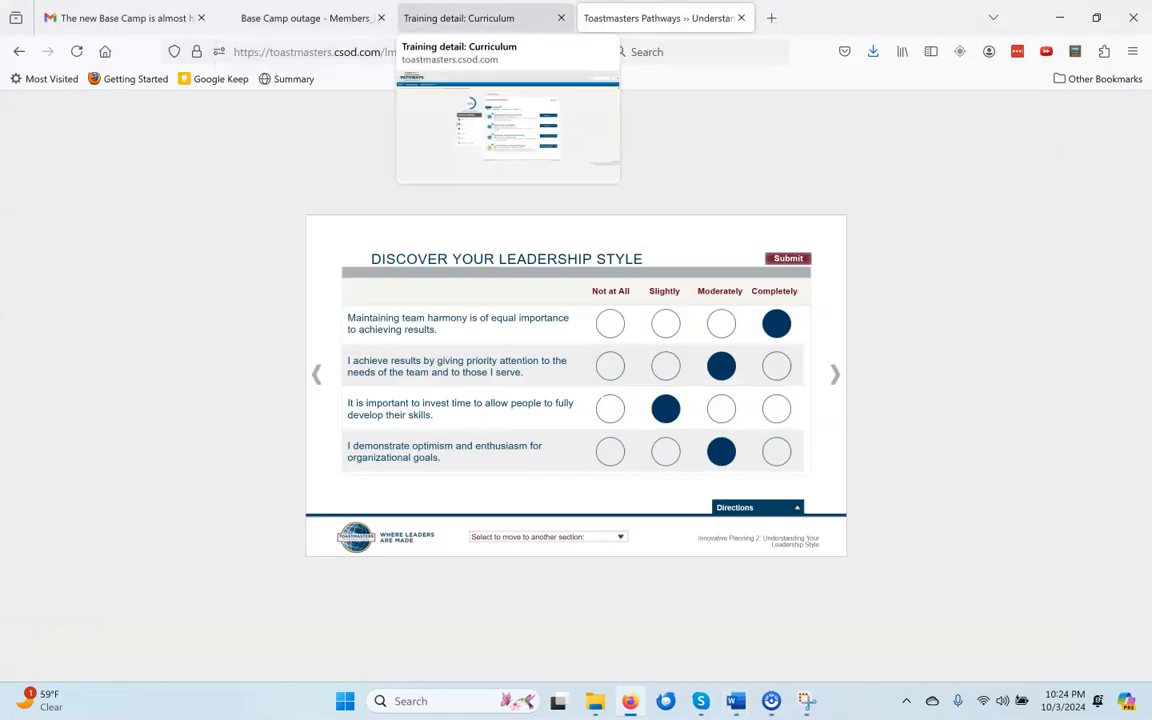
pyautogui.click(272, 12)
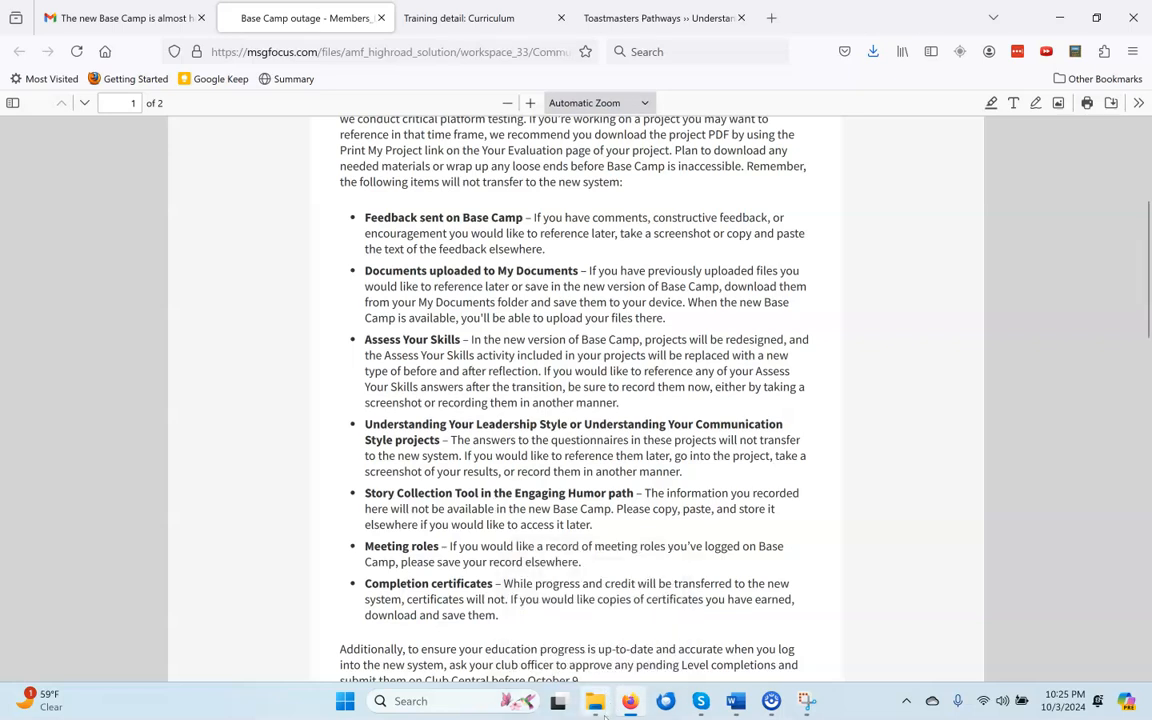
pyautogui.click(600, 710)
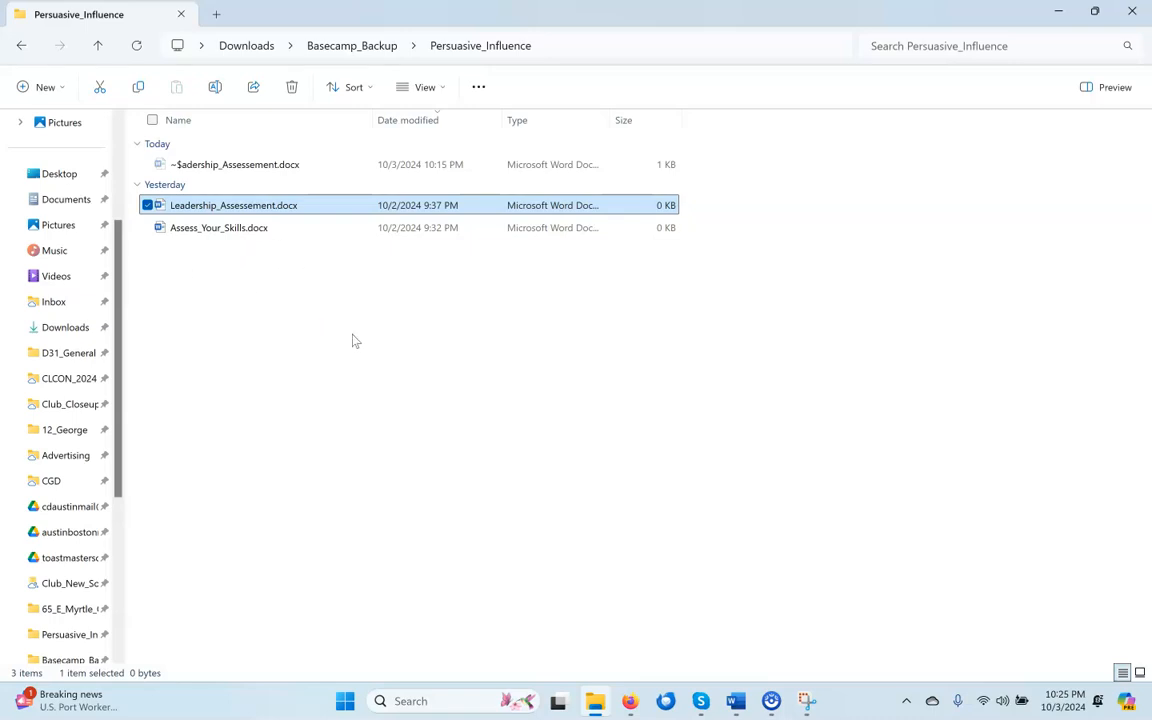
pyautogui.click(736, 700)
pyautogui.click(821, 610)
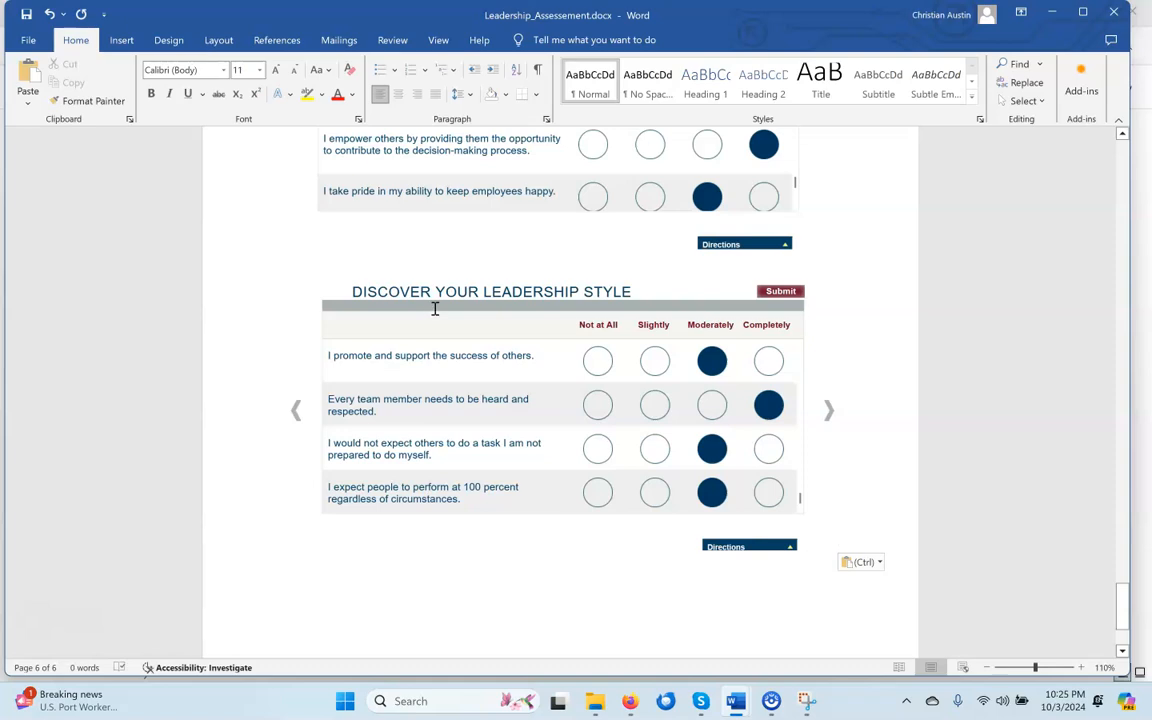
pyautogui.click(1051, 12)
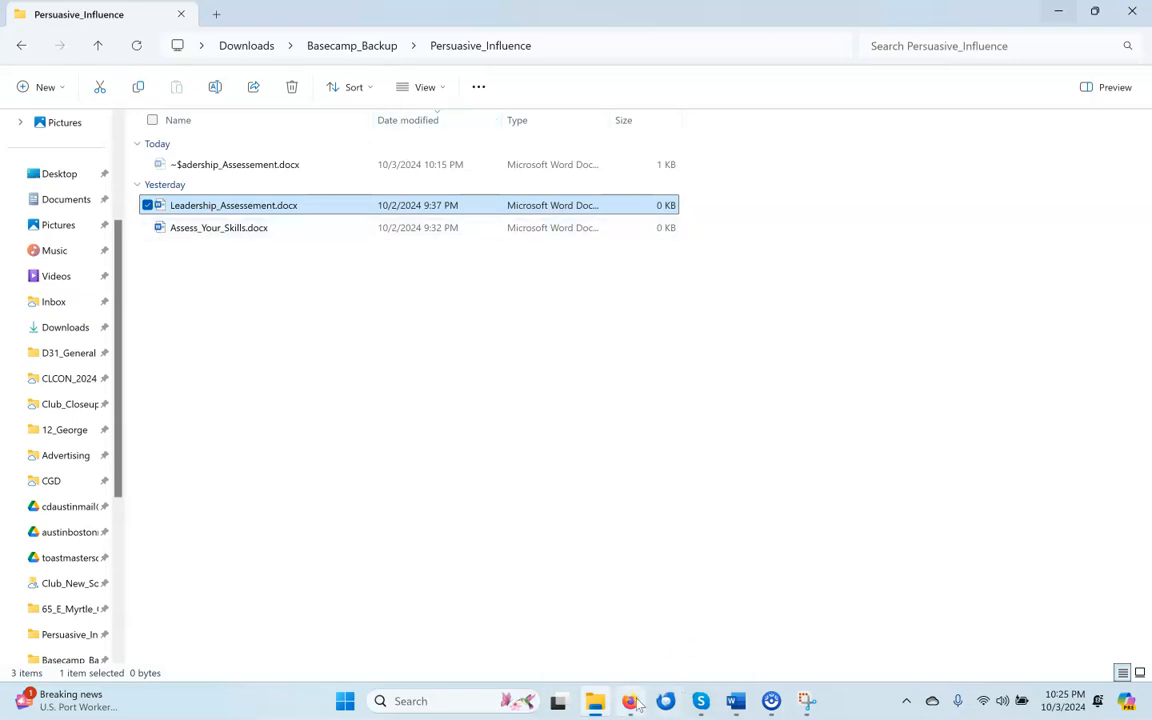
pyautogui.hotkey('alt', 'Tab')
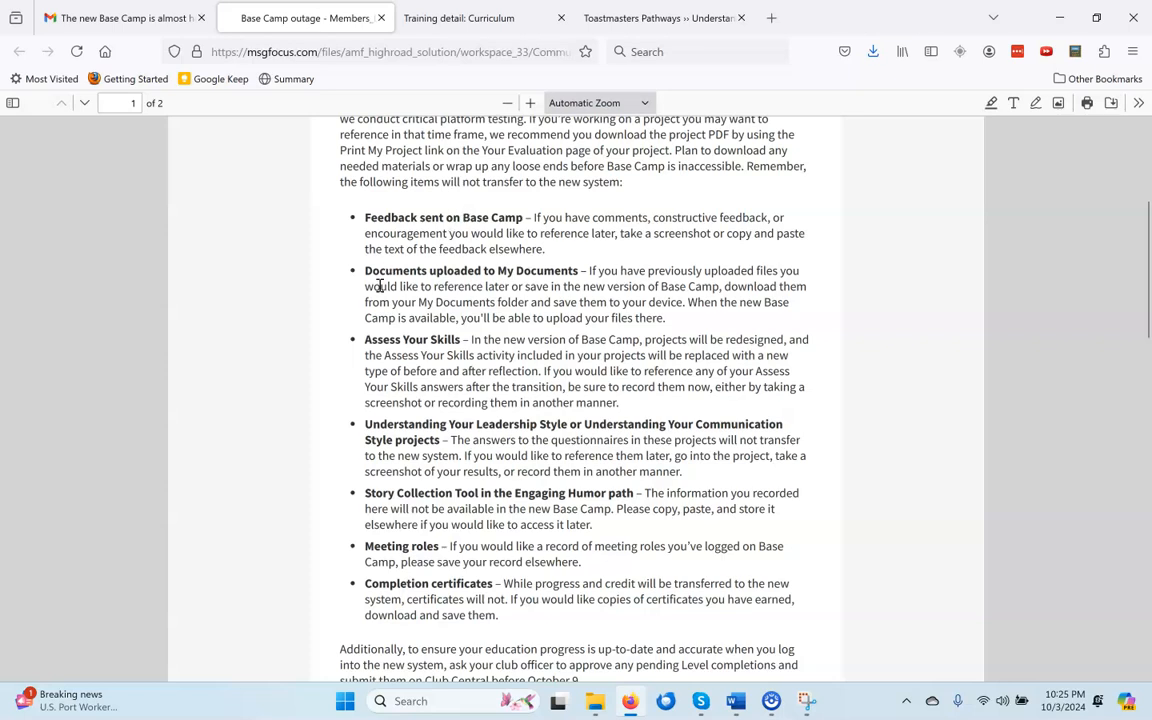
pyautogui.scroll(-2, 487, 523)
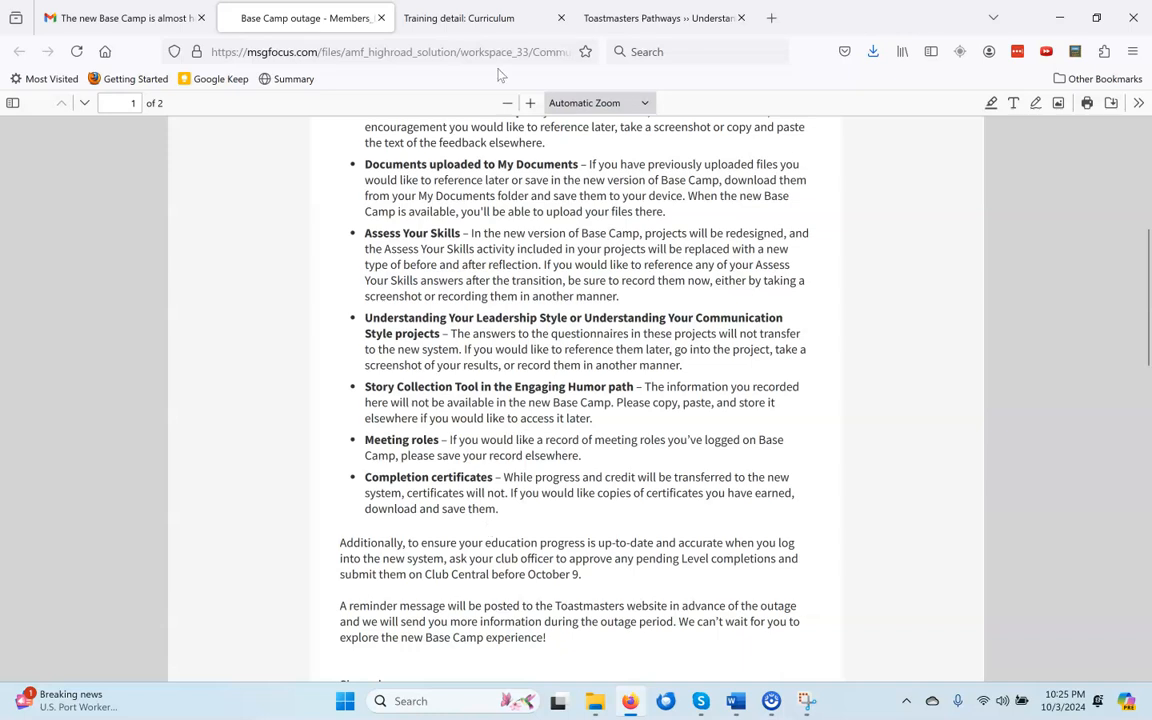
pyautogui.moveTo(597, 30)
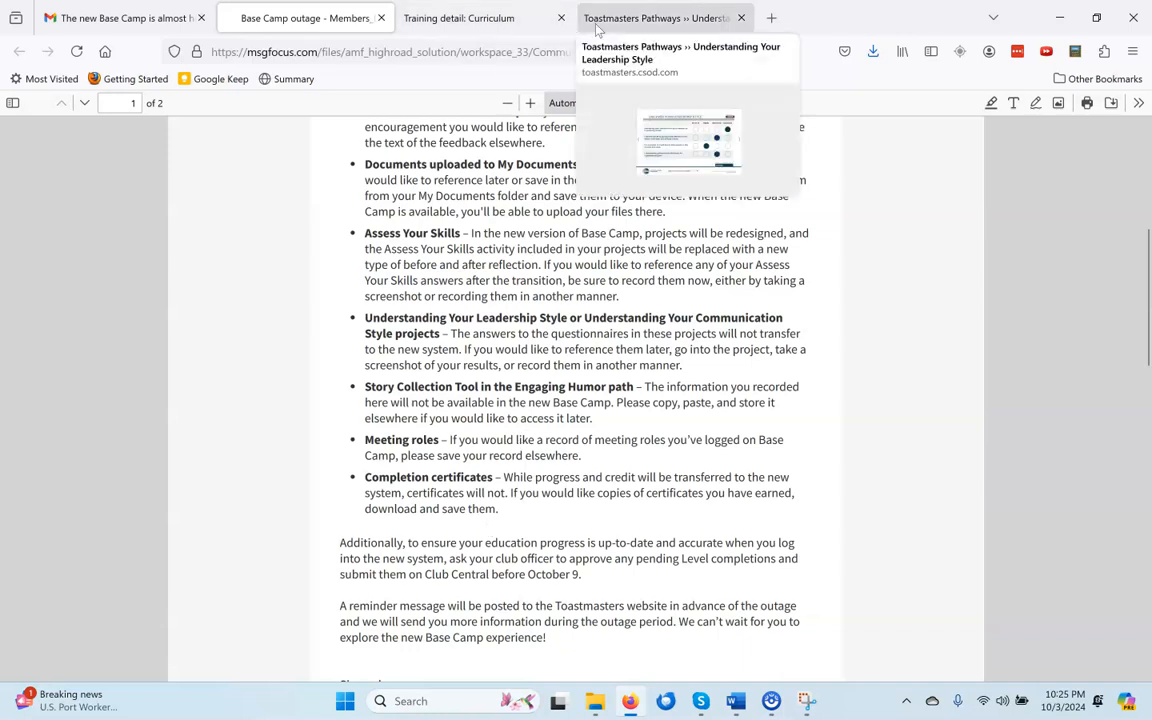
# Step: Go back to the Pathways home page and open the Persuasive Influence curriculum from Paths and Learning
pyautogui.click(486, 11)
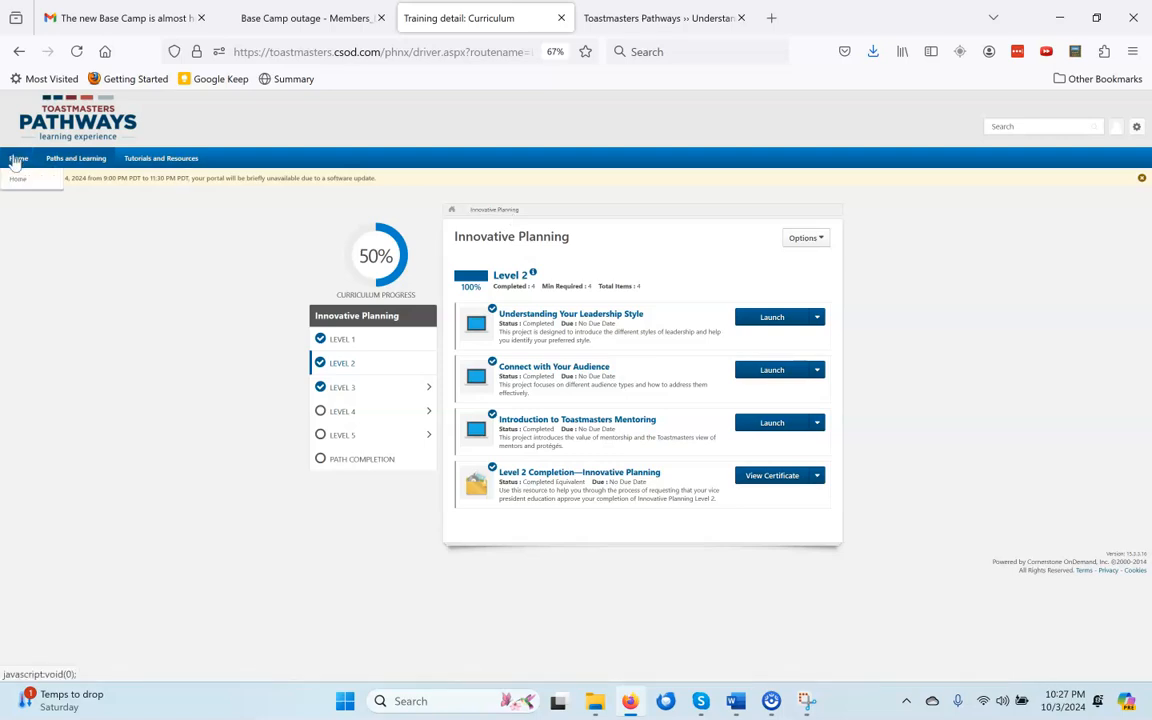
pyautogui.click(16, 177)
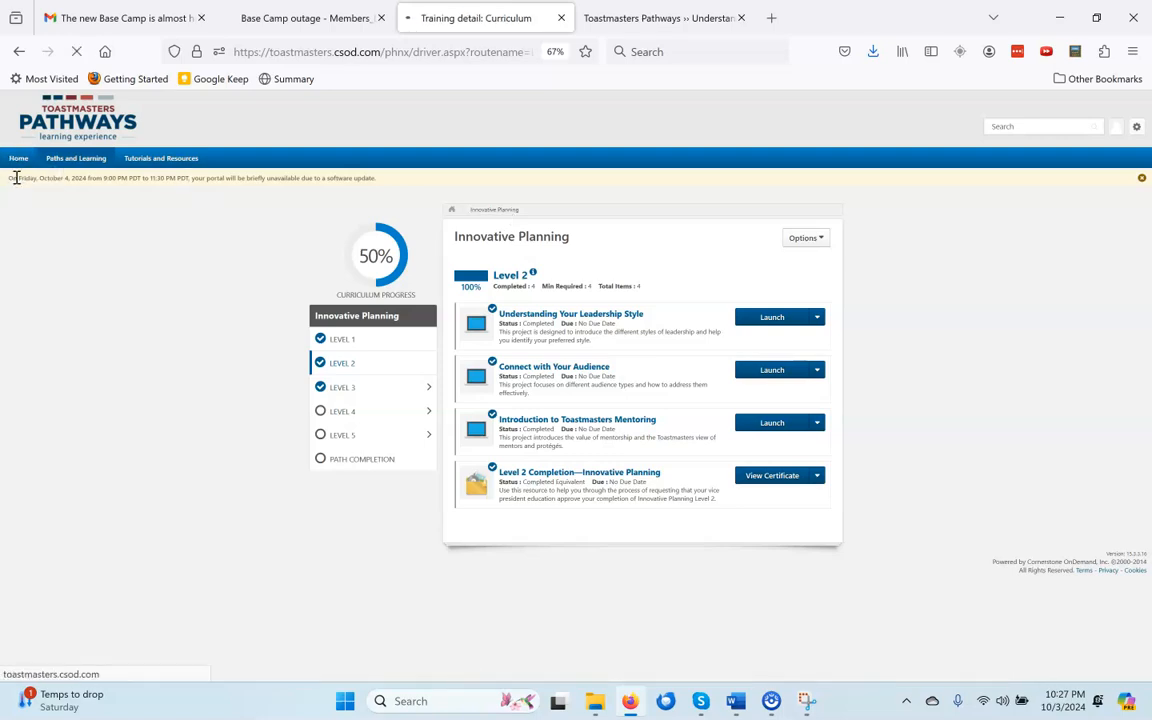
pyautogui.click(130, 284)
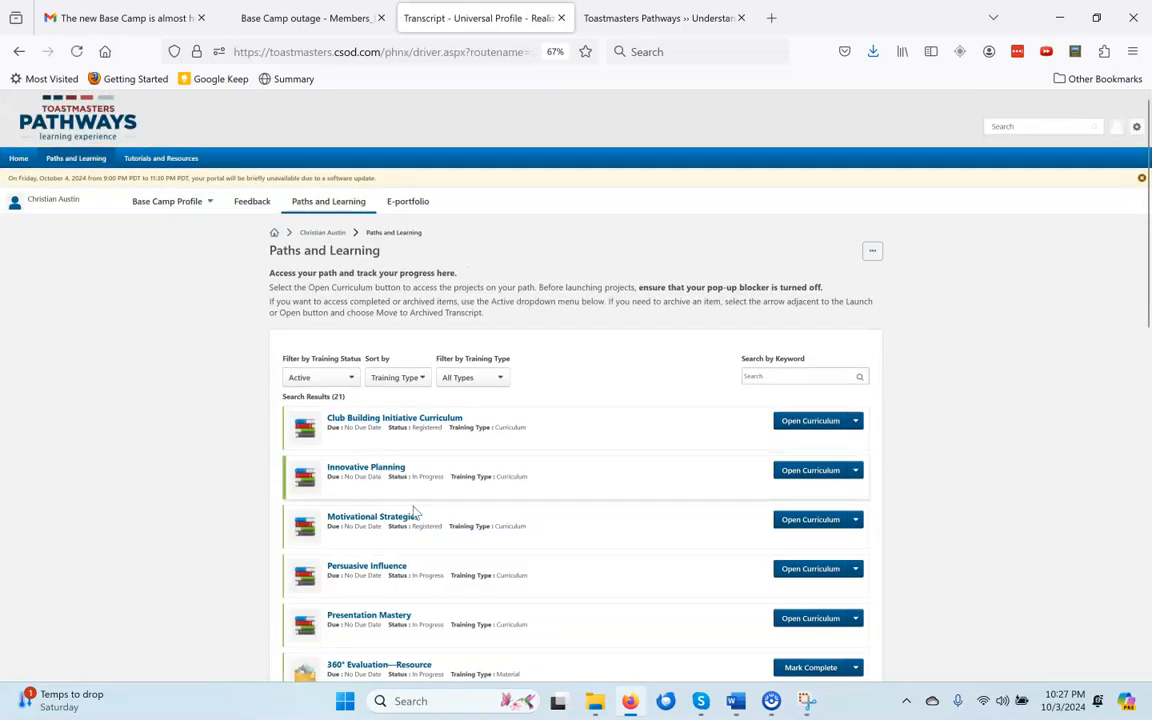
pyautogui.scroll(-2, 437, 542)
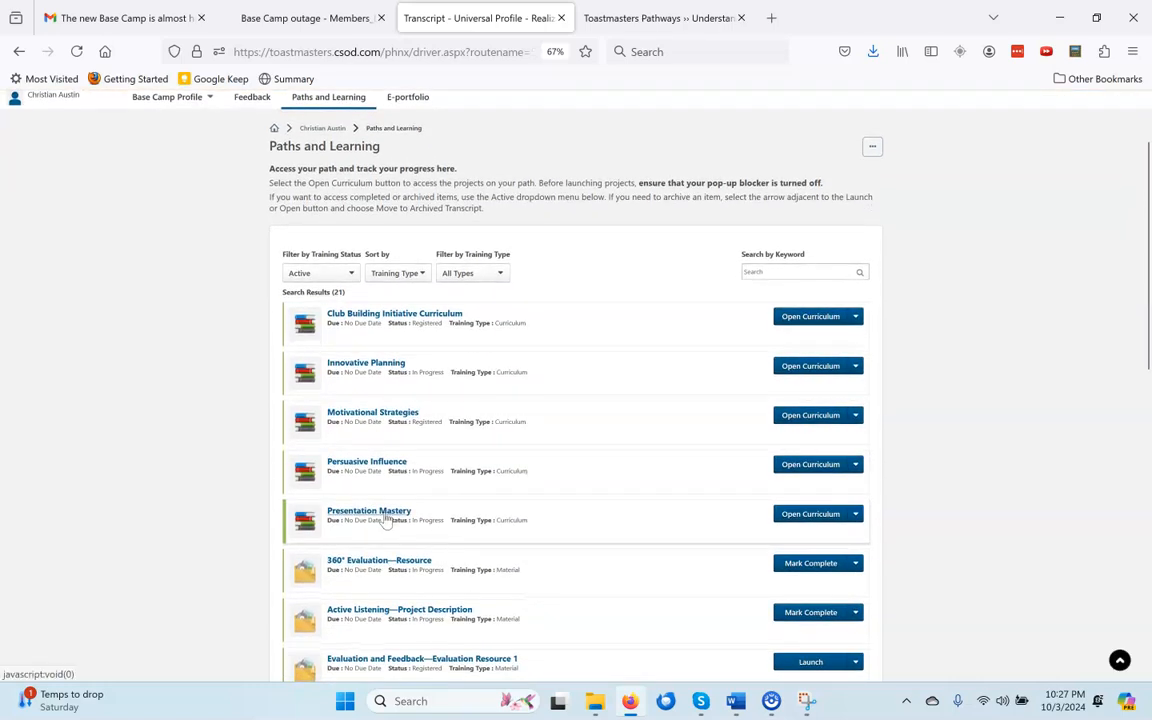
pyautogui.click(376, 463)
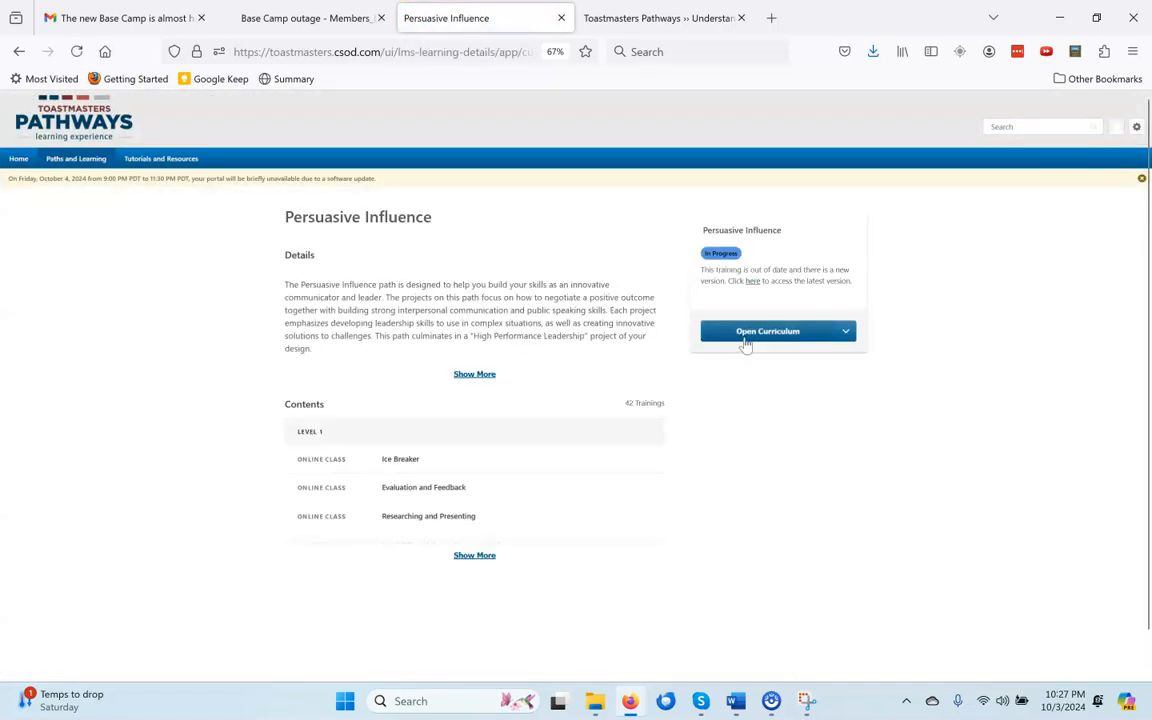
pyautogui.click(755, 340)
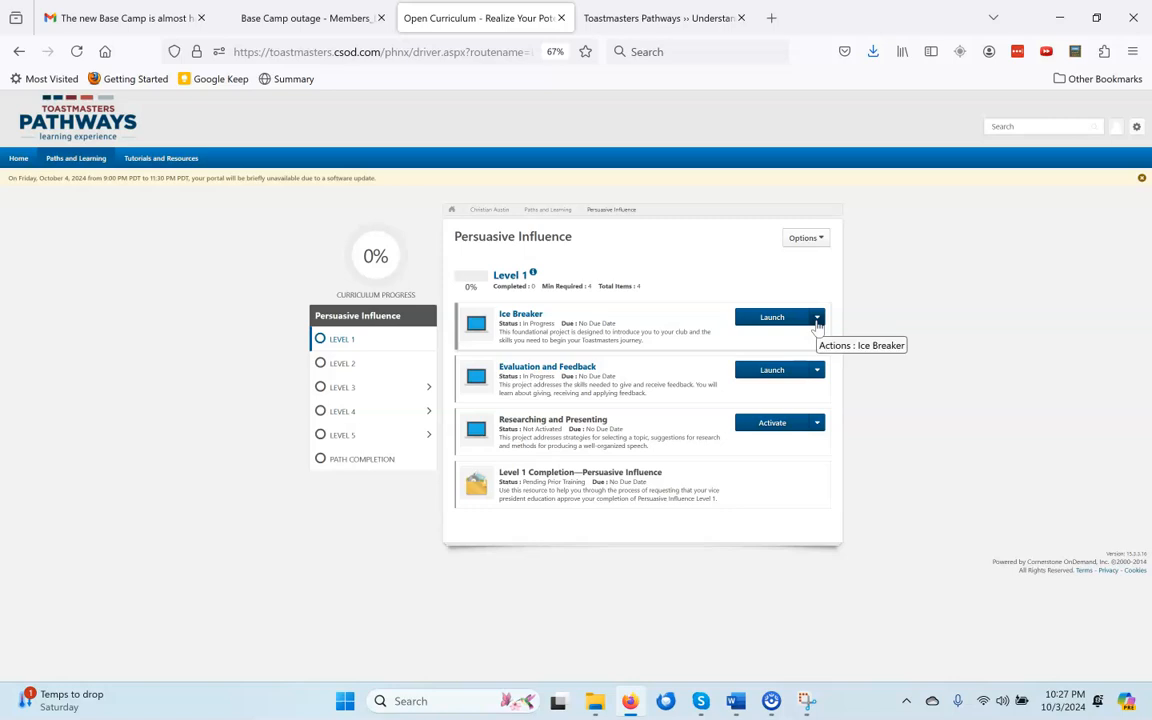
# Step: Launch the Ice Breaker project, go to its Your Evaluation section and open the Evaluation Resource
pyautogui.click(798, 322)
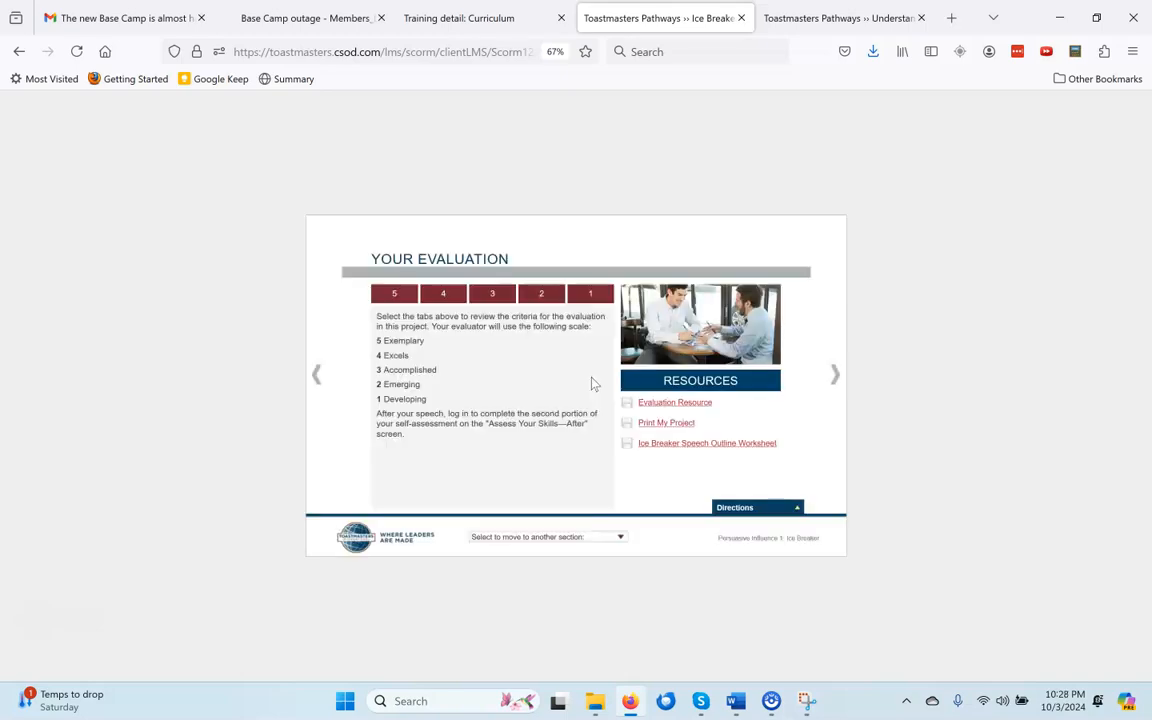
pyautogui.click(594, 537)
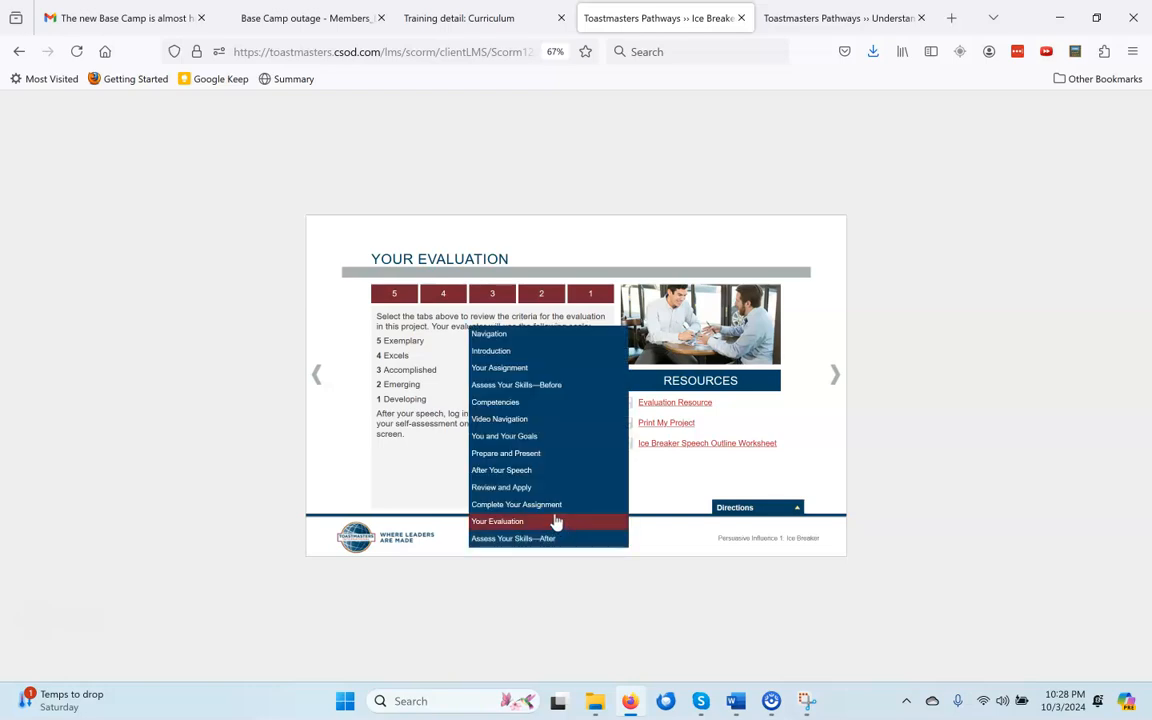
pyautogui.click(555, 521)
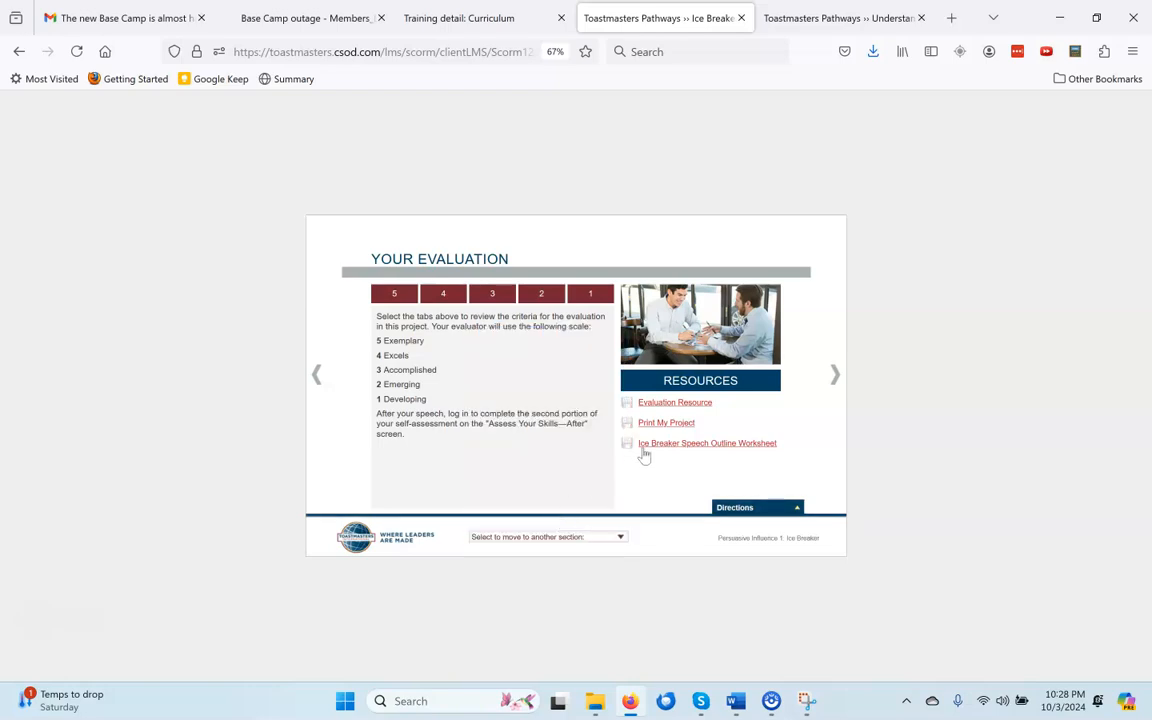
pyautogui.click(683, 405)
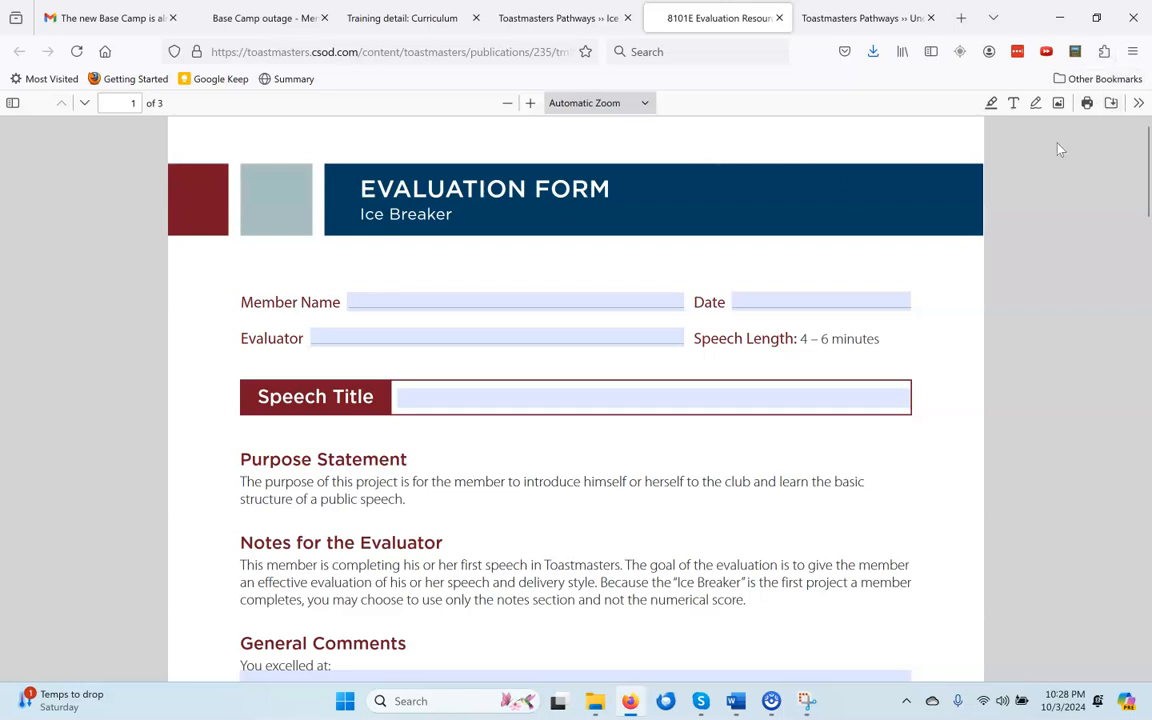
# Step: Save the Ice Breaker evaluation form PDF in the Basecamp_Backup folder, replacing 8101E with Ice_Breaker in its file name
pyautogui.click(1111, 107)
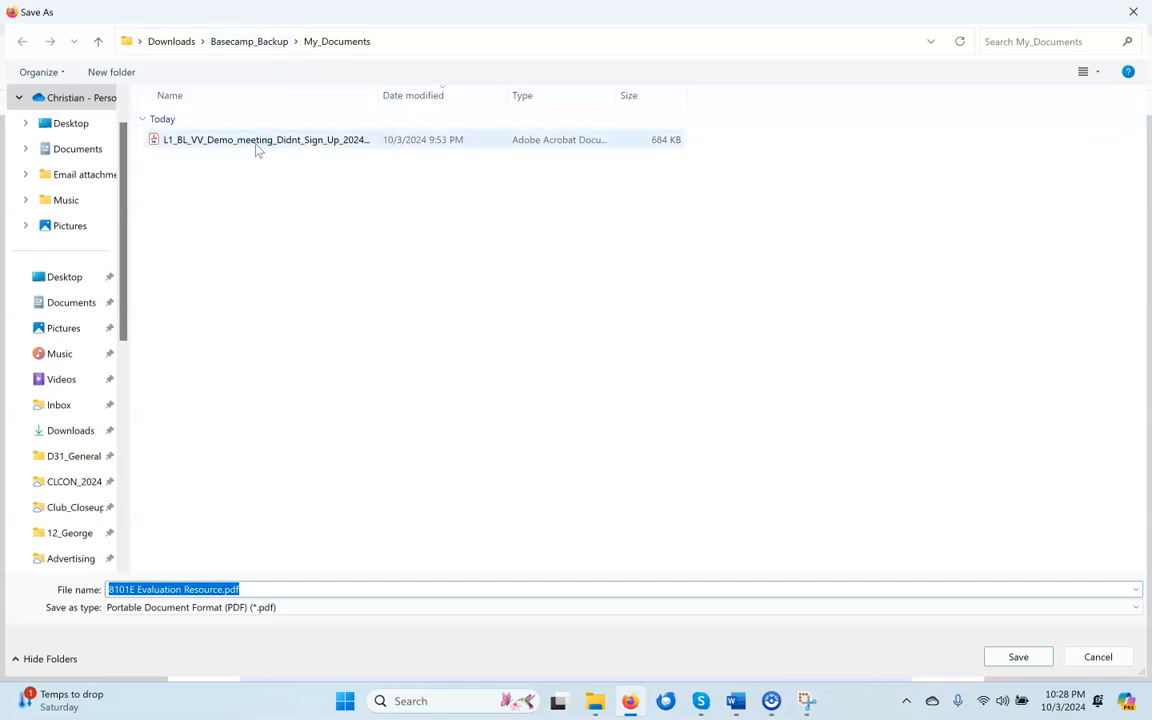
pyautogui.click(252, 42)
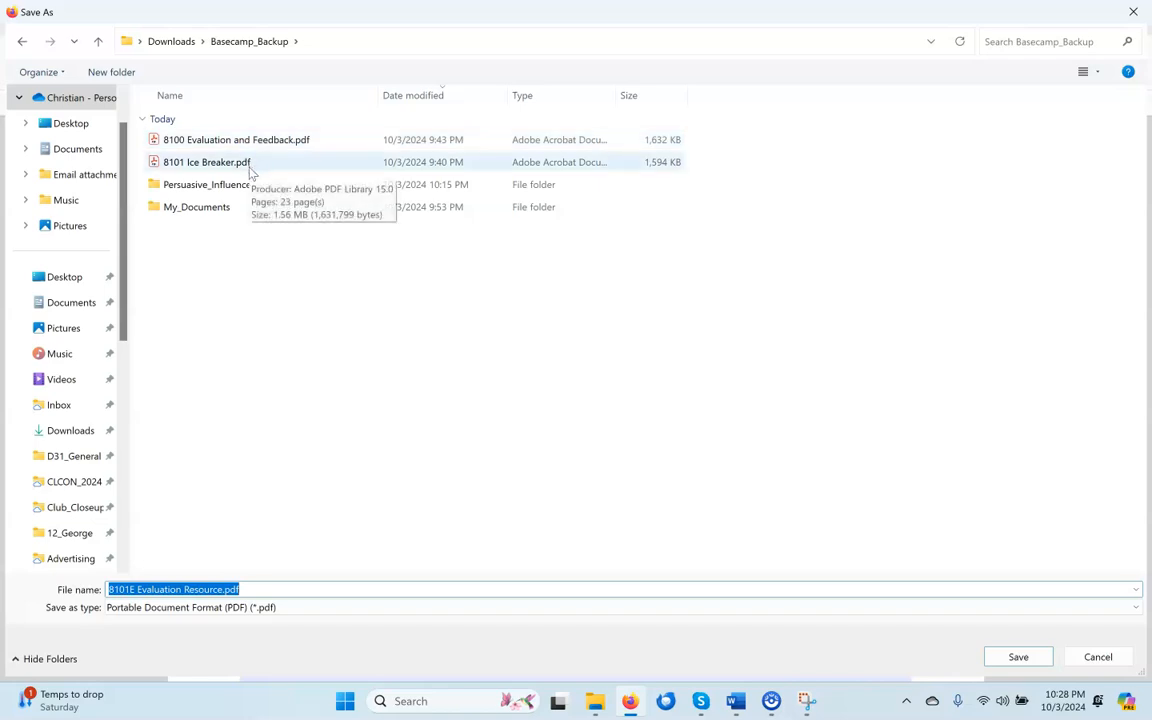
pyautogui.click(139, 590)
pyautogui.press('BackSpace')
pyautogui.press('BackSpace')
pyautogui.press('BackSpace')
pyautogui.press('BackSpace')
pyautogui.press('BackSpace')
pyautogui.press('BackSpace')
pyautogui.write('Ice_Br')
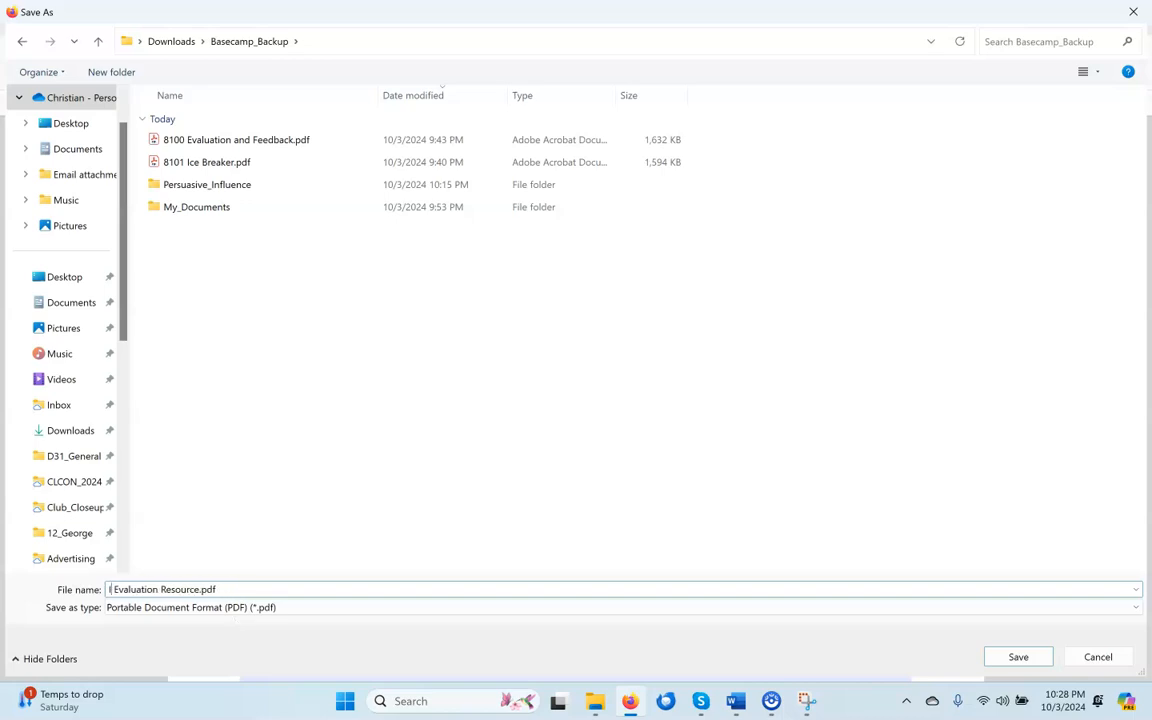
pyautogui.write('eaker')
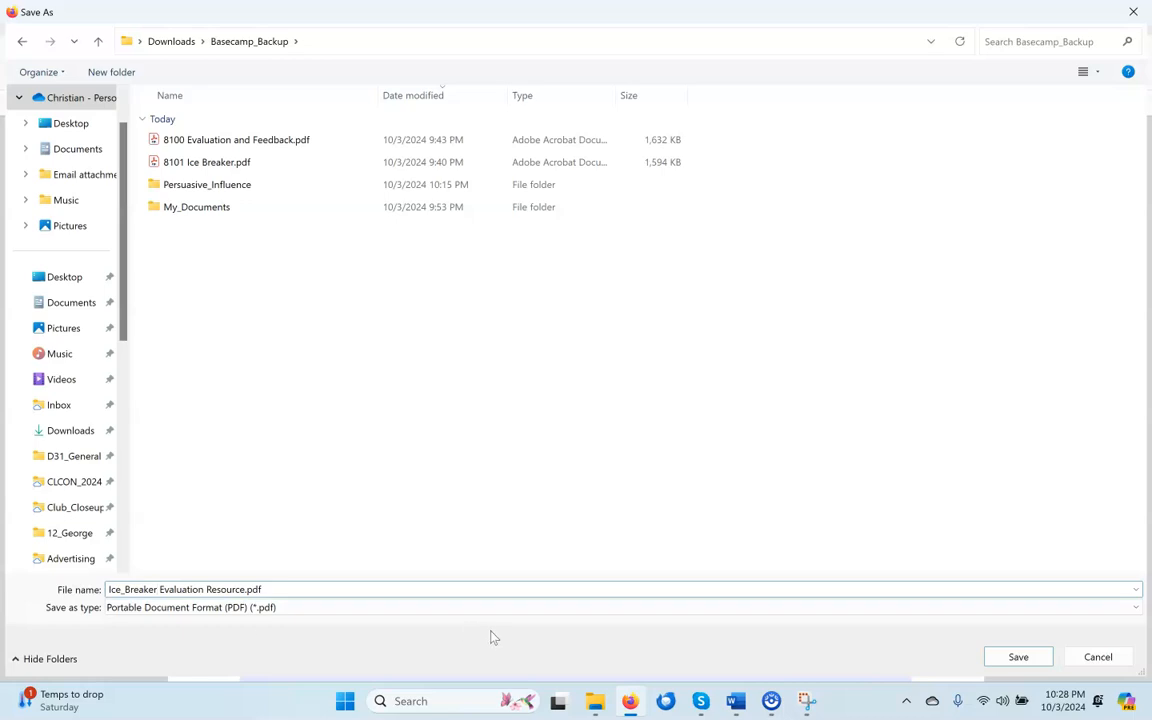
pyautogui.press('BackSpace')
pyautogui.write('_')
pyautogui.click(1018, 656)
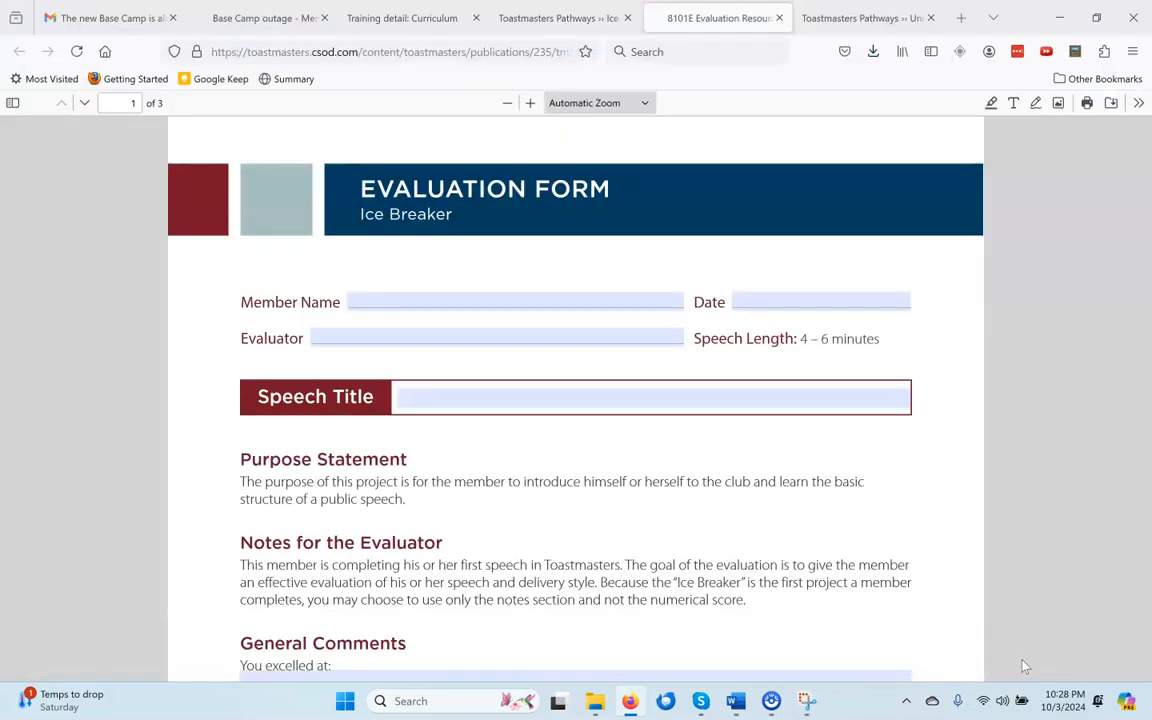
# Step: Return to the Ice Breaker project's Your Evaluation page, and switch to File Explorer to open the Basecamp_Backup folder
pyautogui.click(535, 18)
pyautogui.click(432, 22)
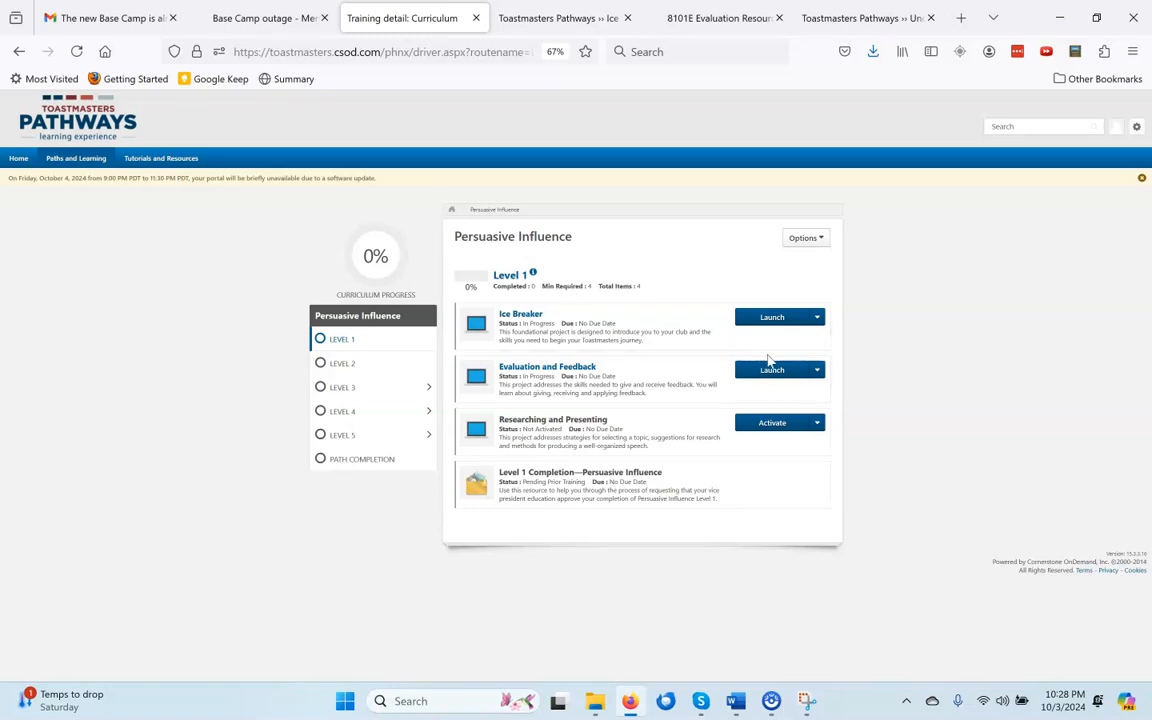
pyautogui.click(848, 17)
pyautogui.click(722, 18)
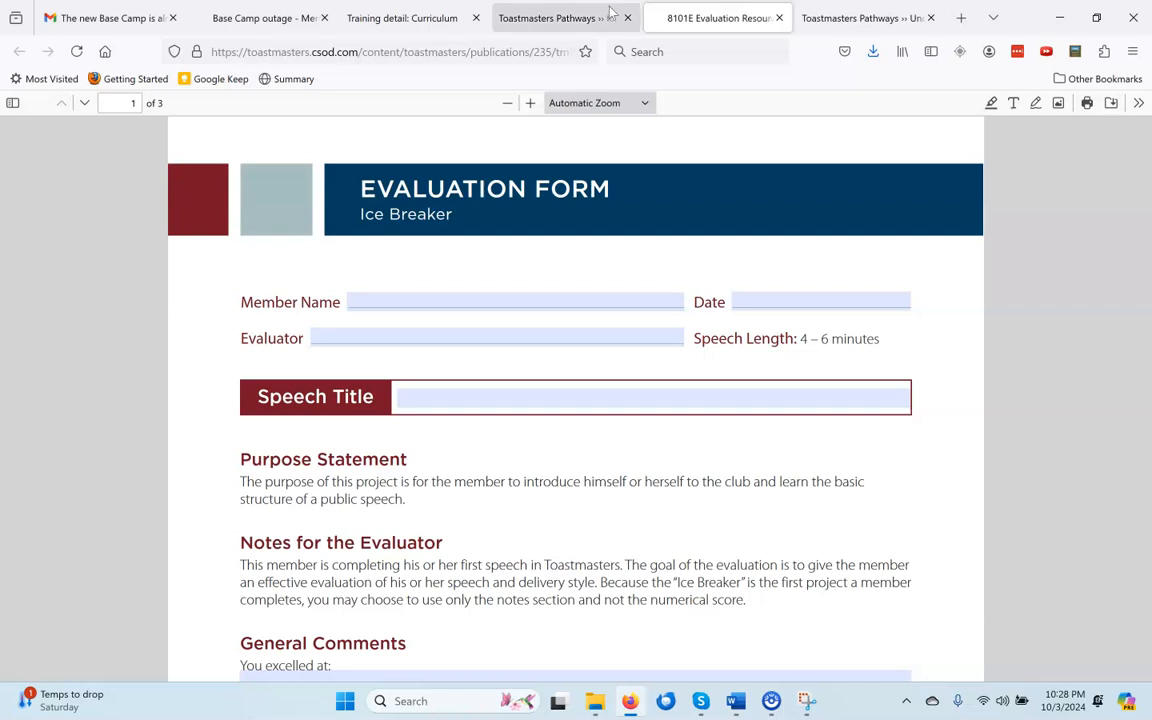
pyautogui.click(535, 14)
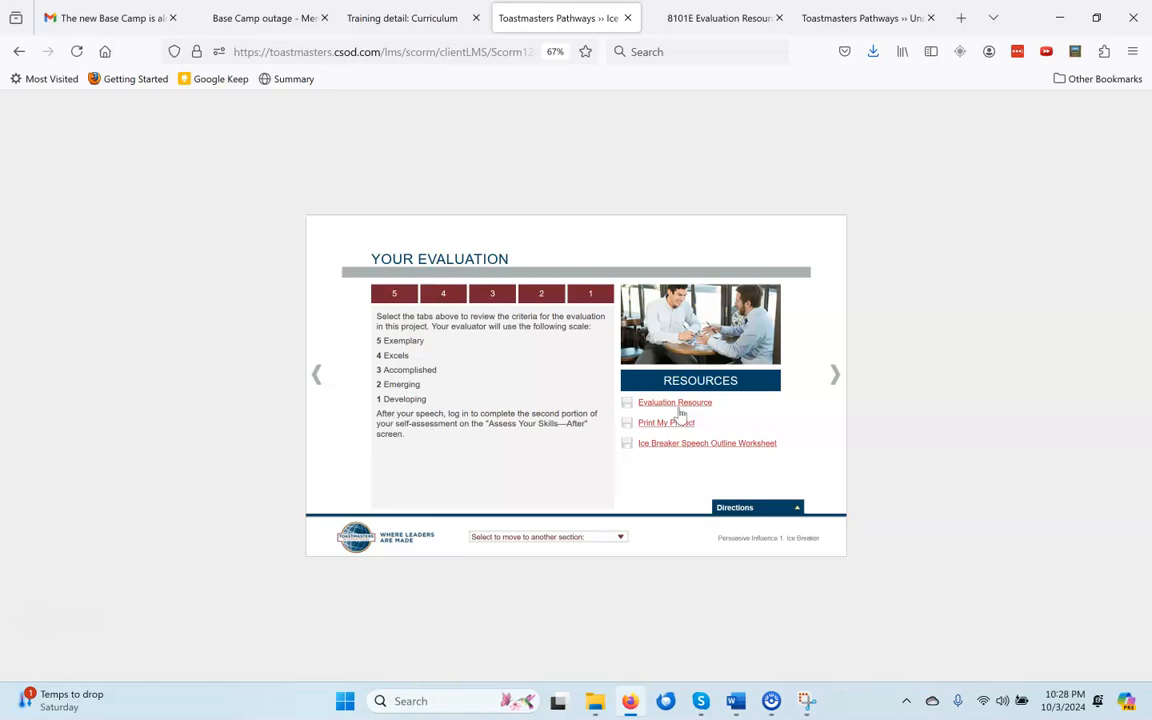
pyautogui.click(596, 701)
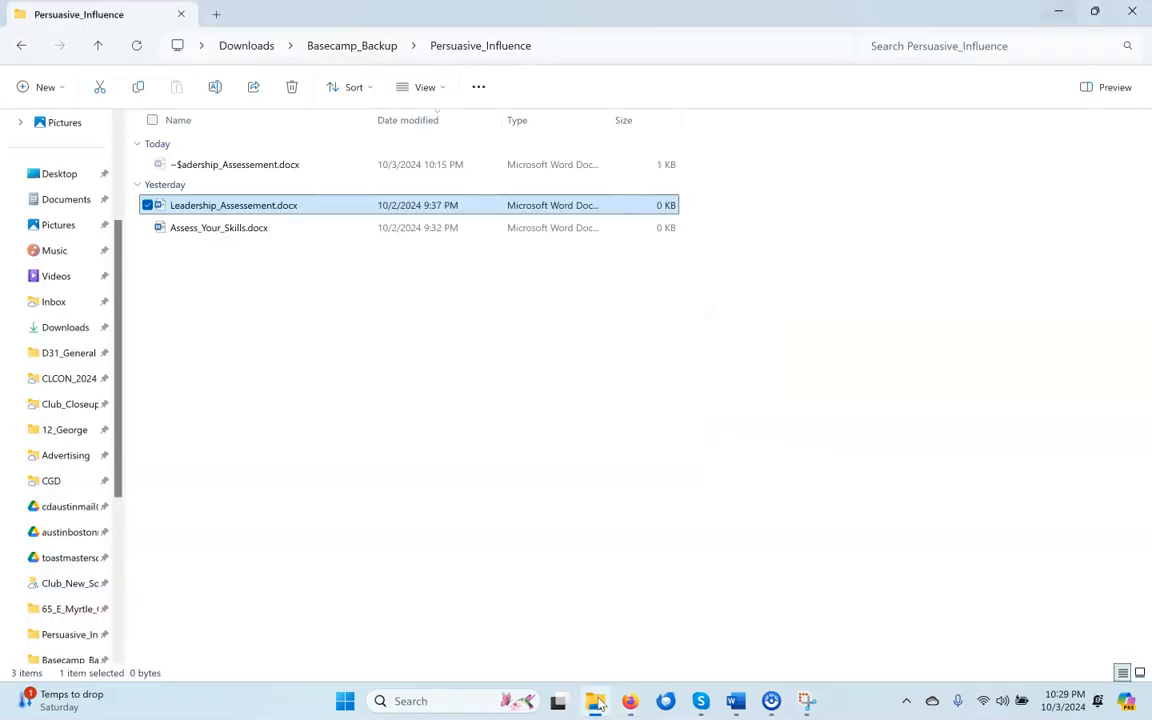
pyautogui.click(380, 50)
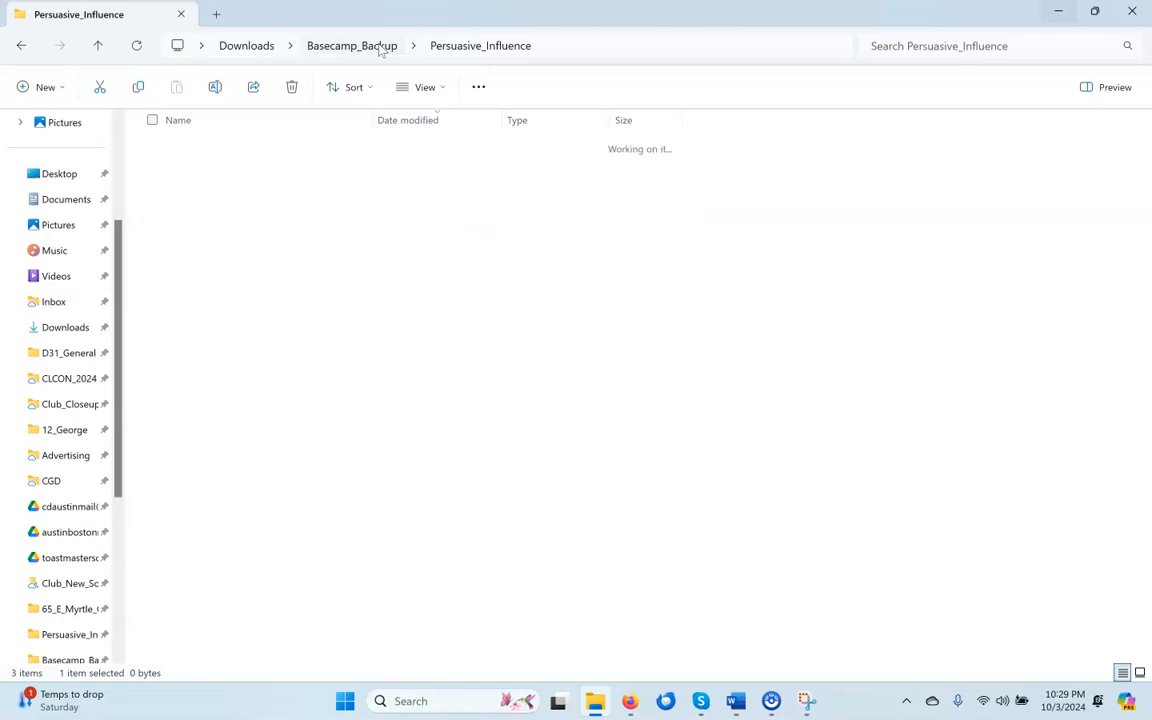